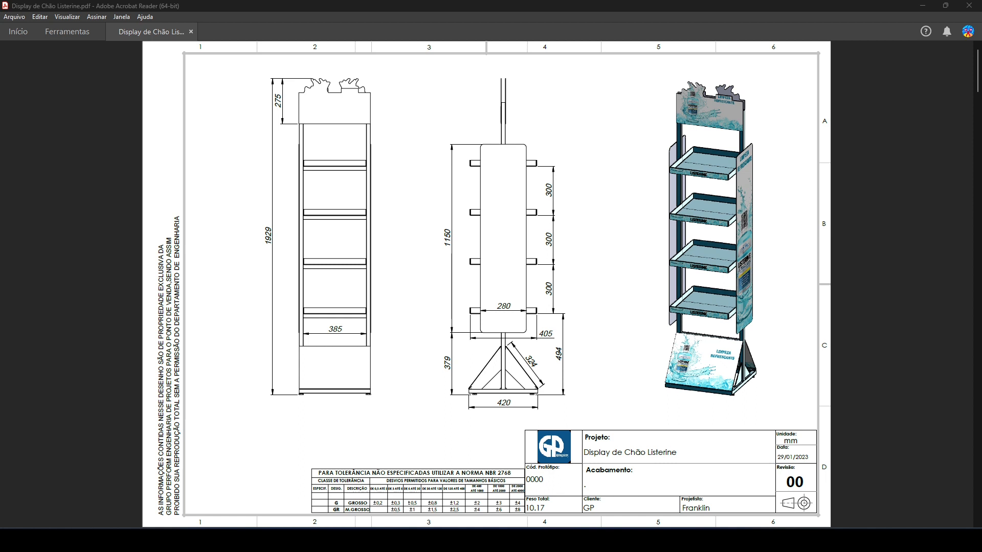
Examine every sheet of the Display de Chão Listerine drawing, from the full assembly to the individual frame, tray and panel parts
{"action": "left_click", "coordinate": [220, 346]}
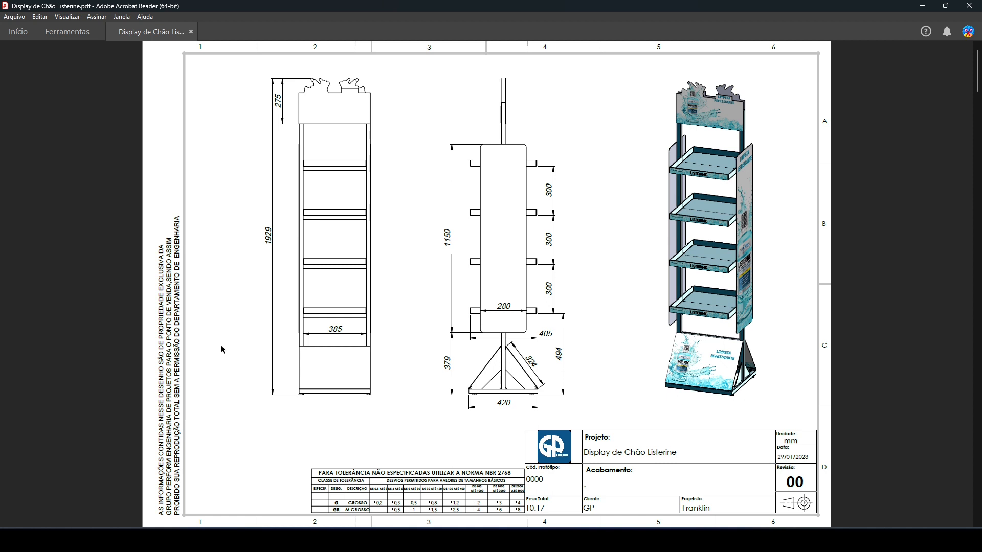
{"action": "scroll", "coordinate": [221, 345], "scroll_direction": "down", "scroll_amount": 1}
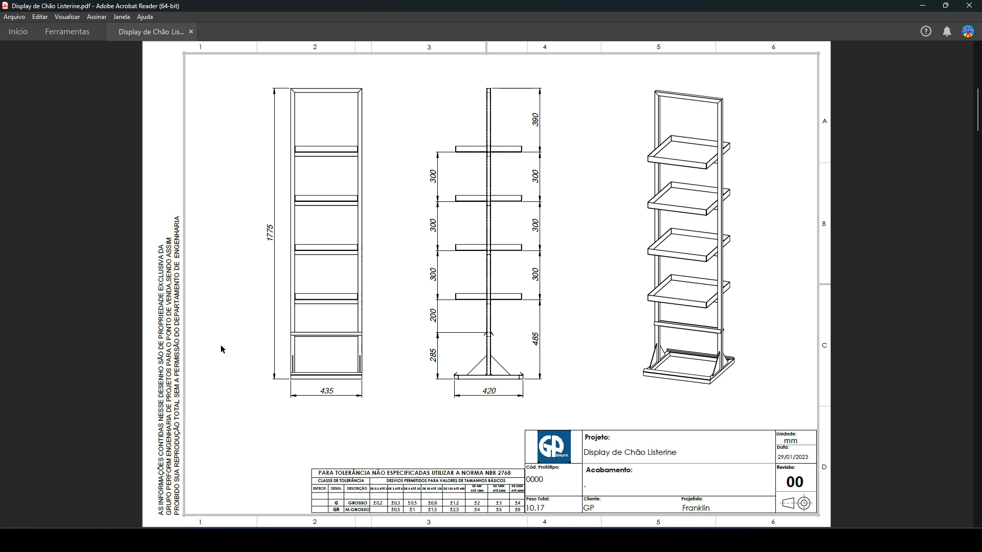
{"action": "scroll", "coordinate": [221, 349], "scroll_direction": "down", "scroll_amount": 1}
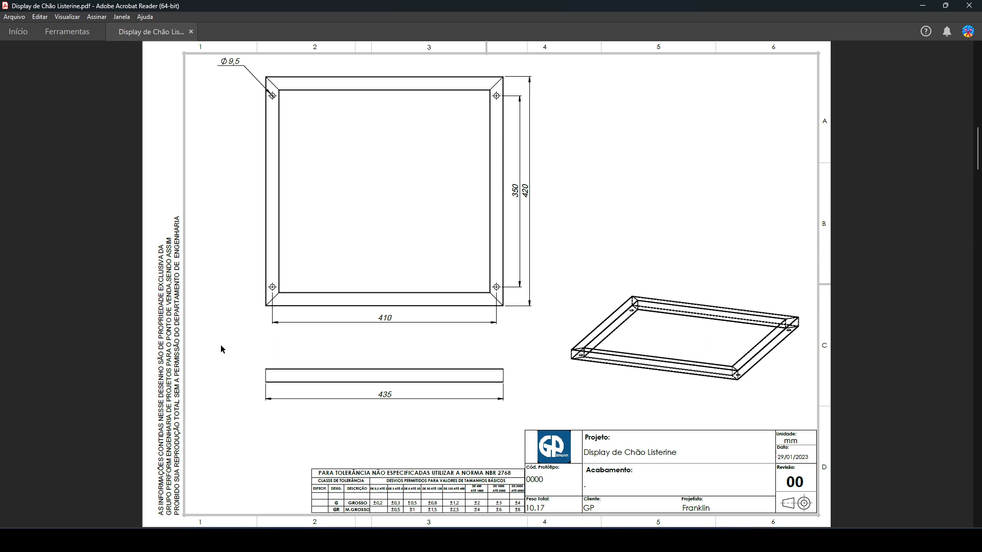
{"action": "scroll", "coordinate": [221, 350], "scroll_direction": "down", "scroll_amount": 1}
{"action": "scroll", "coordinate": [221, 350], "scroll_direction": "up", "scroll_amount": 1}
{"action": "scroll", "coordinate": [221, 349], "scroll_direction": "down", "scroll_amount": 1}
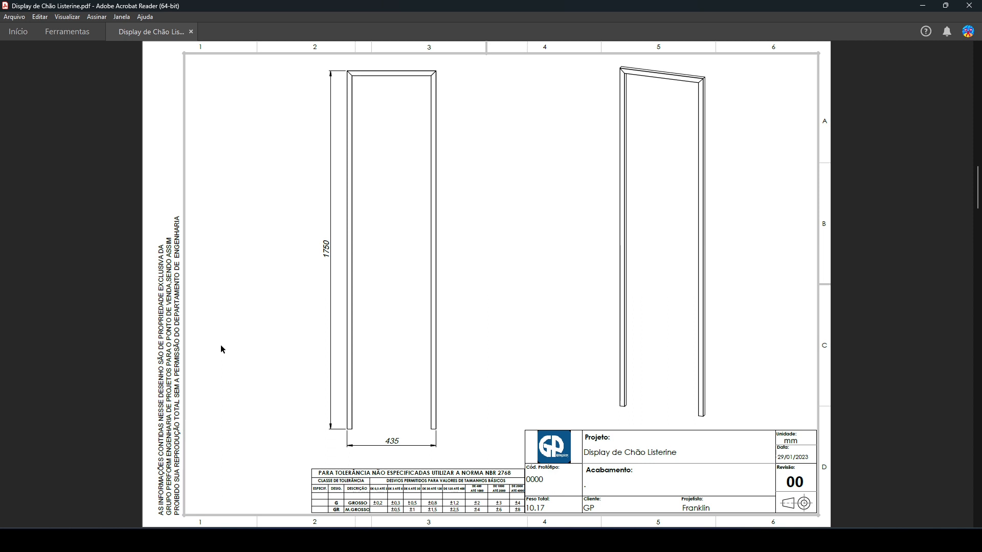
{"action": "scroll", "coordinate": [221, 349], "scroll_direction": "down", "scroll_amount": 1}
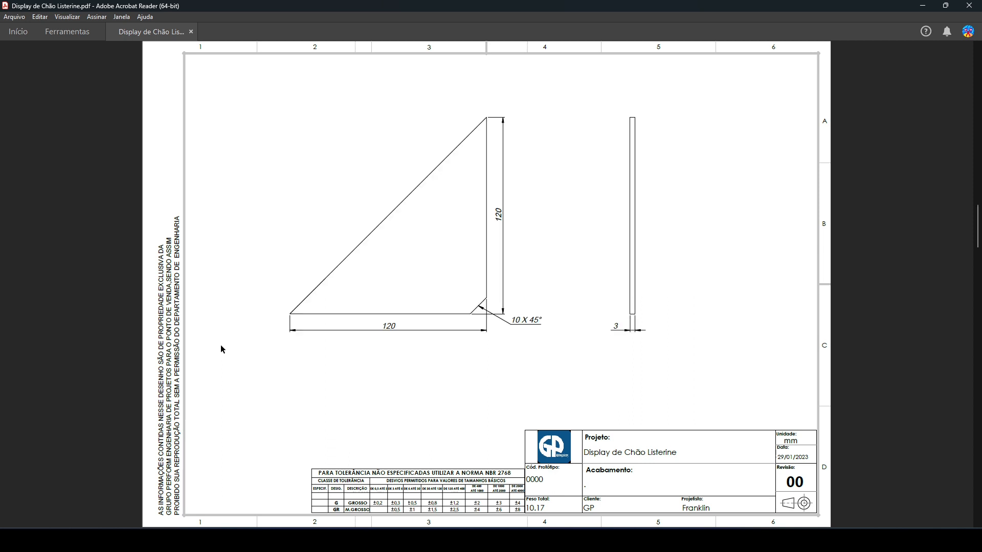
{"action": "scroll", "coordinate": [221, 349], "scroll_direction": "down", "scroll_amount": 1}
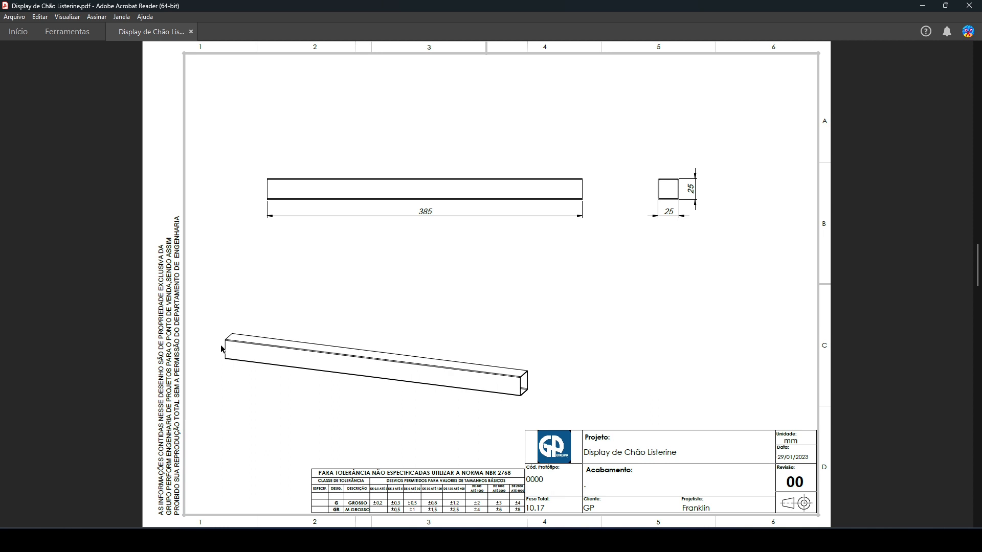
{"action": "scroll", "coordinate": [221, 350], "scroll_direction": "down", "scroll_amount": 3}
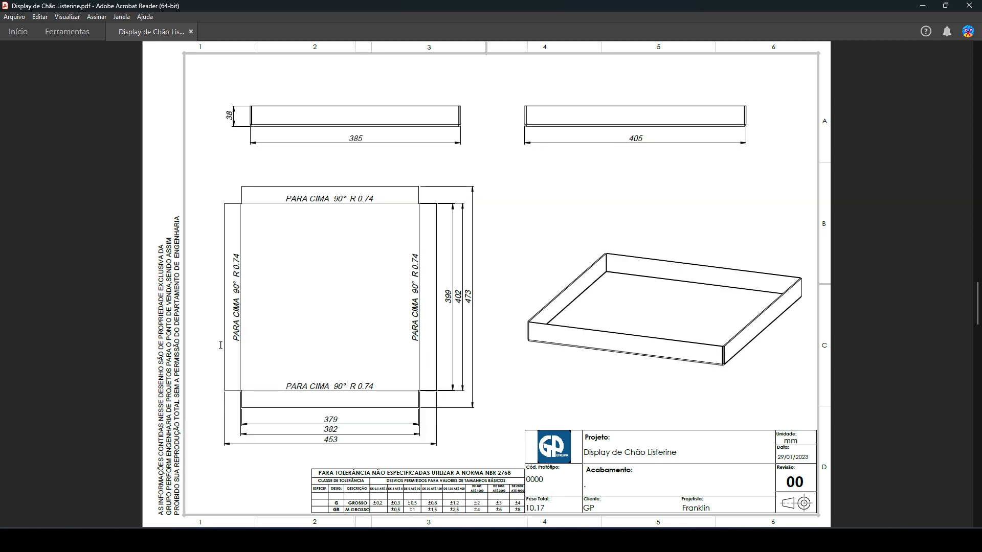
{"action": "scroll", "coordinate": [221, 347], "scroll_direction": "down", "scroll_amount": 3}
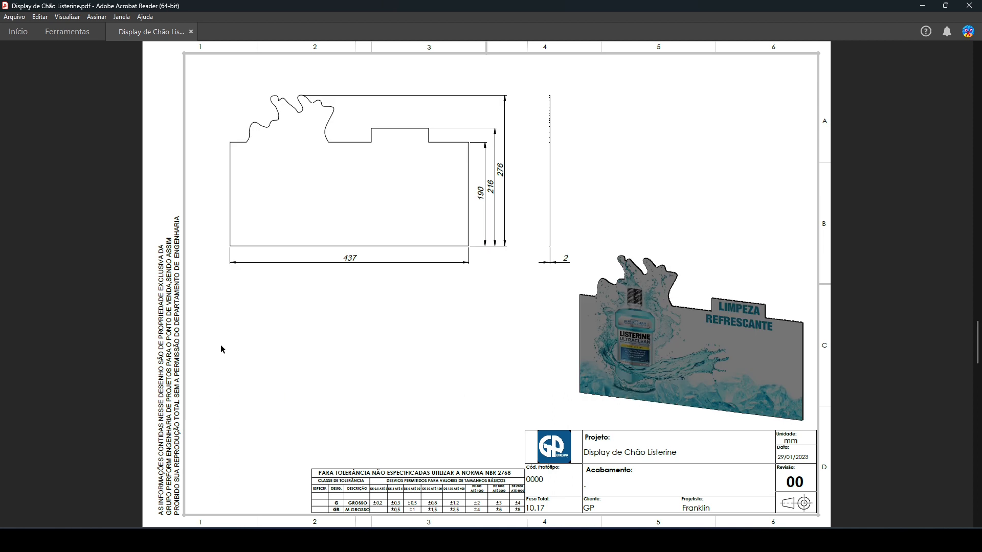
{"action": "scroll", "coordinate": [221, 350], "scroll_direction": "down", "scroll_amount": 3}
{"action": "scroll", "coordinate": [221, 349], "scroll_direction": "down", "scroll_amount": 3}
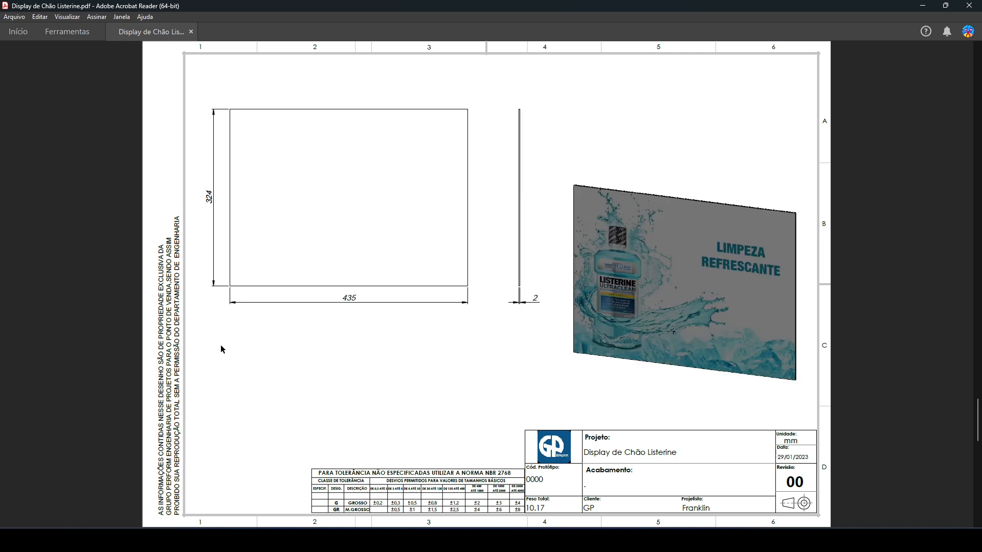
{"action": "scroll", "coordinate": [221, 350], "scroll_direction": "down", "scroll_amount": 3}
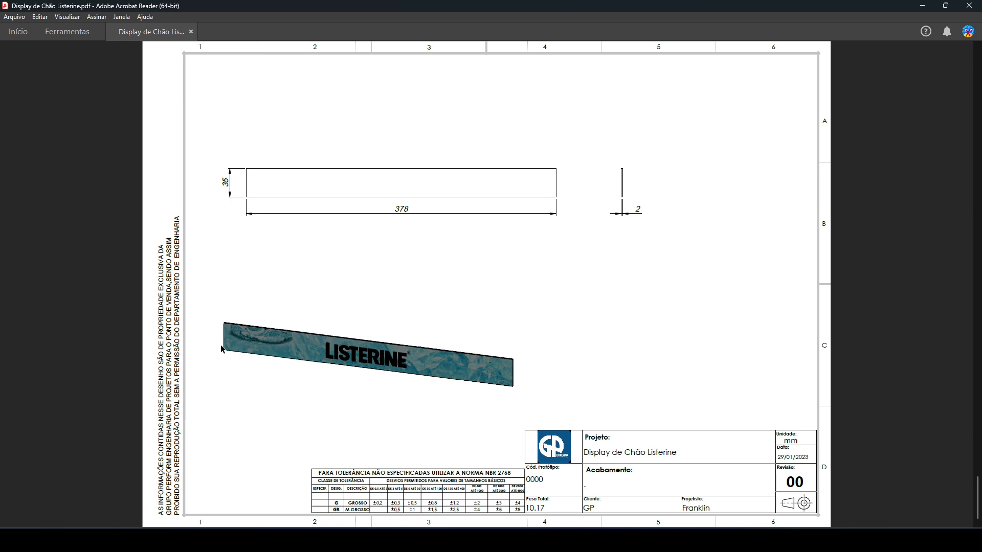
Return to the base frame sheet to review its outer dimensions and corner hole positions
{"action": "scroll", "coordinate": [221, 349], "scroll_direction": "up", "scroll_amount": 10}
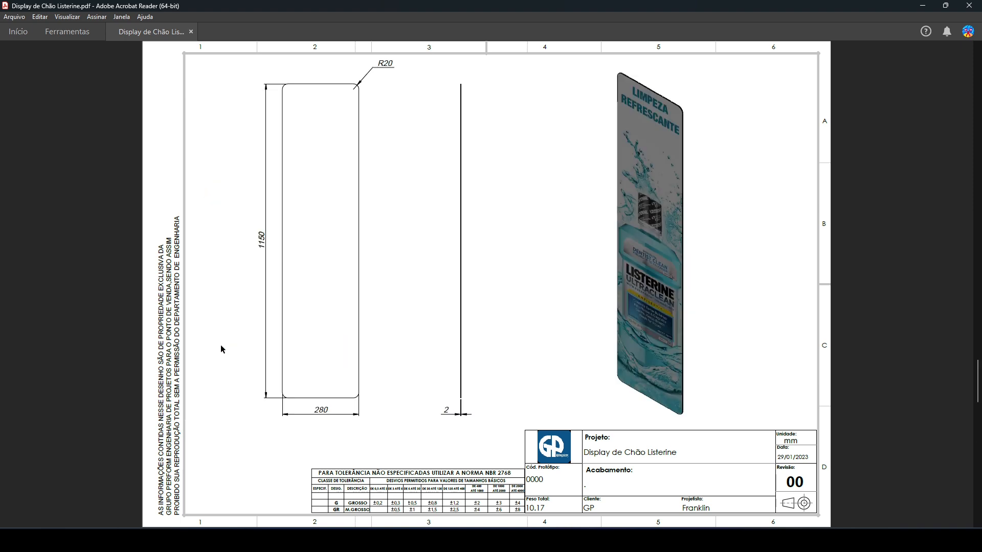
{"action": "scroll", "coordinate": [221, 350], "scroll_direction": "up", "scroll_amount": 9}
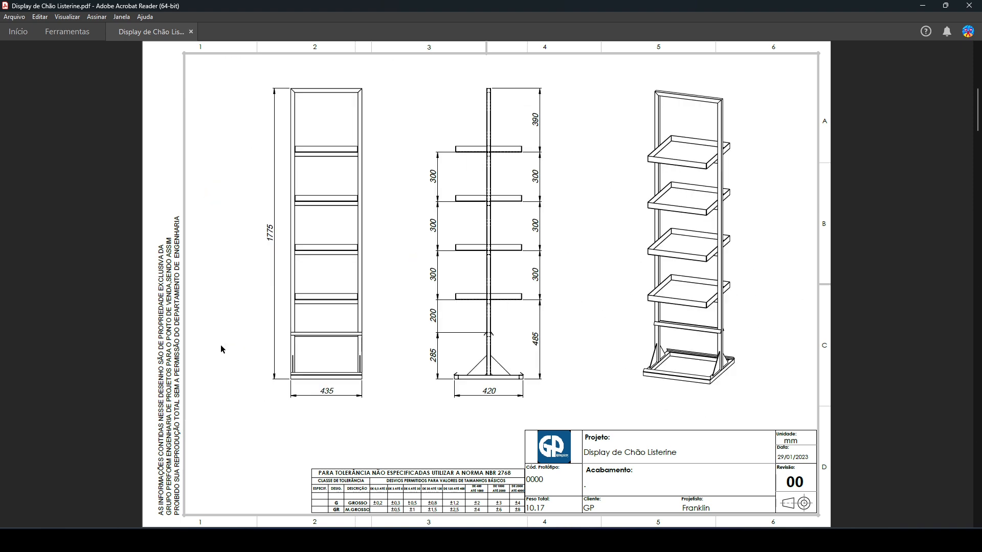
{"action": "scroll", "coordinate": [221, 349], "scroll_direction": "down", "scroll_amount": 3}
{"action": "scroll", "coordinate": [221, 350], "scroll_direction": "down", "scroll_amount": 3}
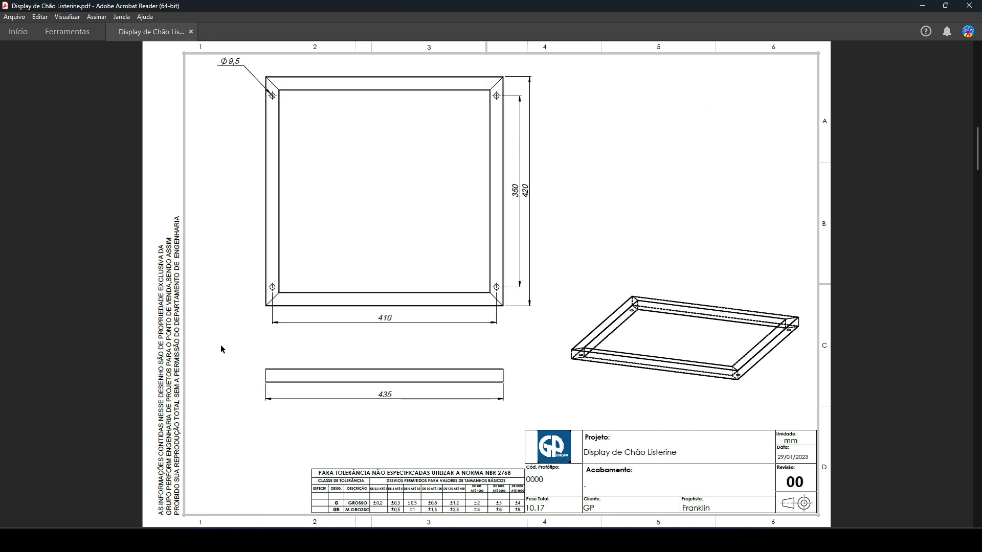
{"action": "left_click", "coordinate": [569, 540]}
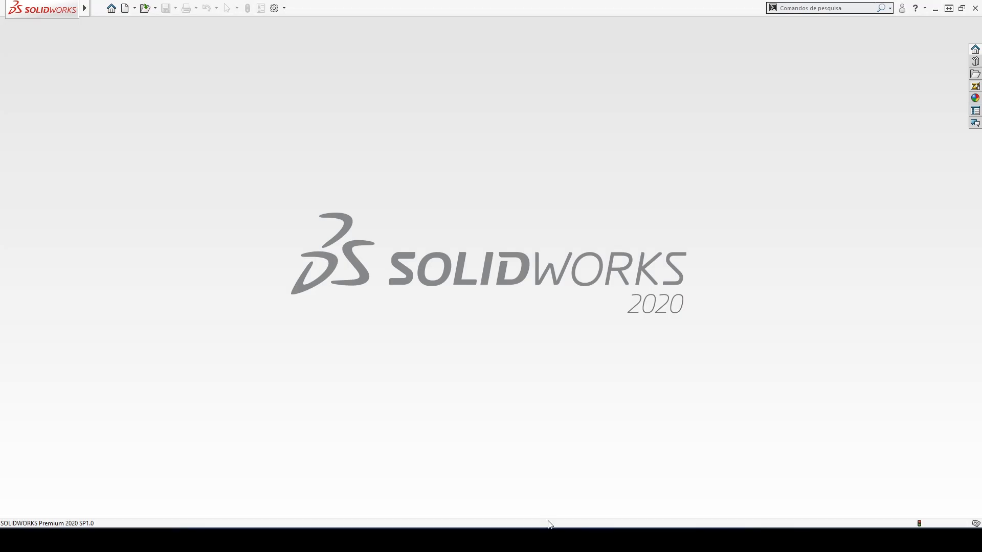
{"action": "left_click", "coordinate": [125, 8]}
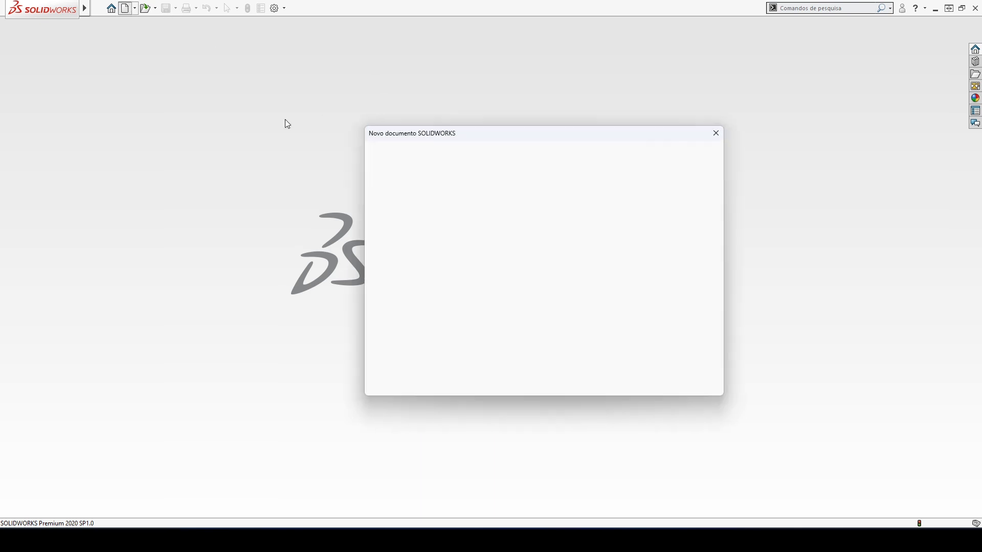
{"action": "left_click", "coordinate": [658, 374]}
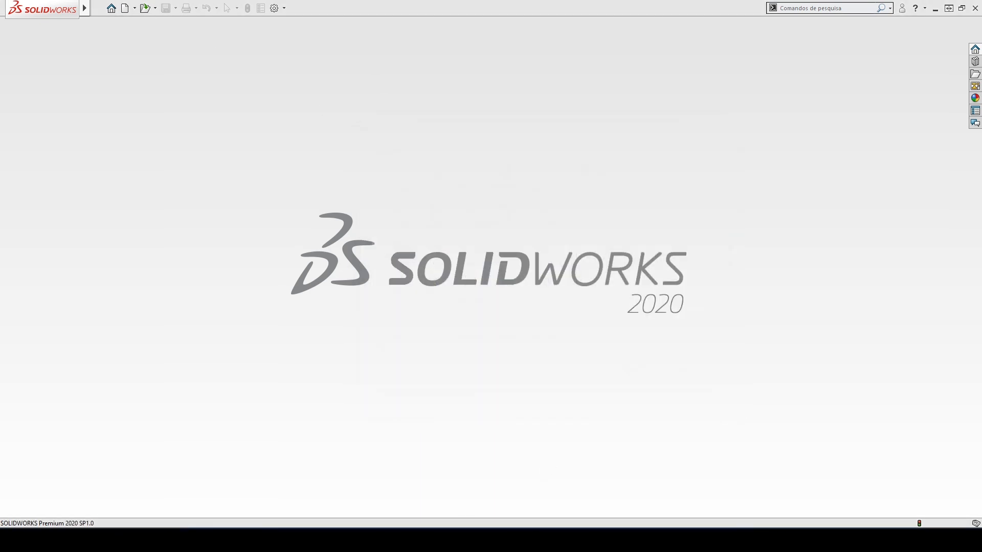
Switch to File Explorer and create a folder named Pasta001 in the Display de Chão folder
{"action": "left_click", "coordinate": [425, 540]}
{"action": "right_click", "coordinate": [215, 168]}
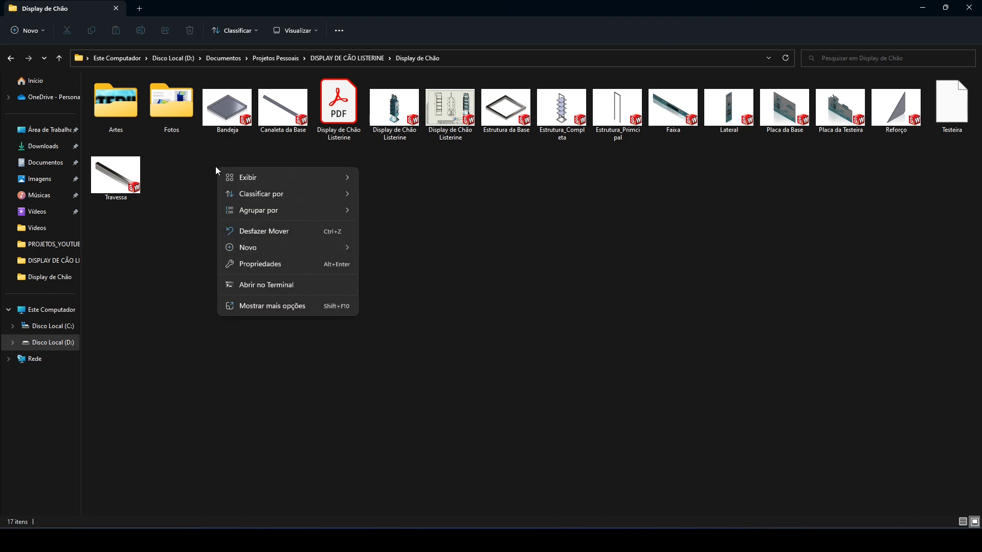
{"action": "mouse_move", "coordinate": [289, 251]}
{"action": "left_click", "coordinate": [388, 253]}
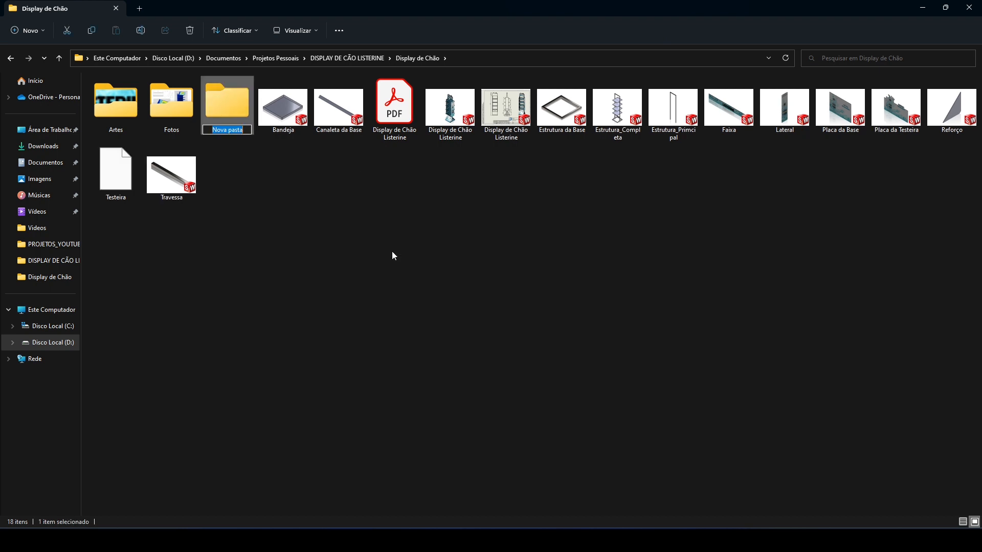
{"action": "type", "text": "Pasta001"}
{"action": "left_click", "coordinate": [391, 255]}
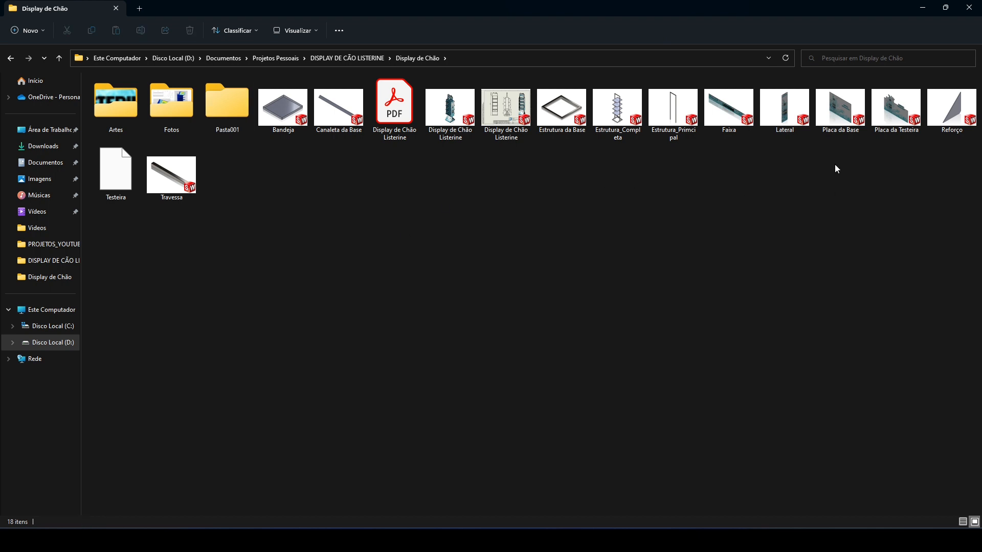
Move the files from Bandeja through Reforço into Pasta001, skipping the PDF that is in use
{"action": "left_click", "coordinate": [292, 120]}
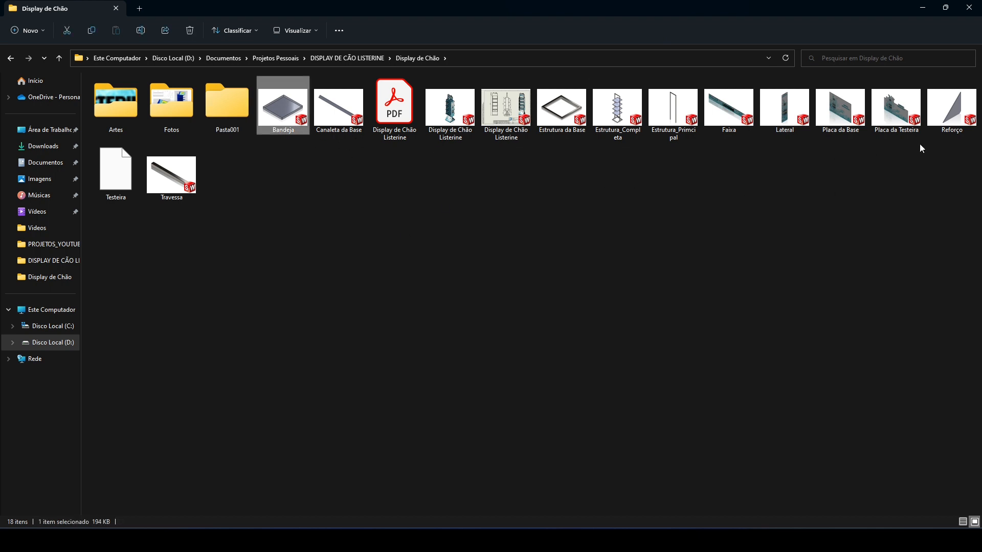
{"action": "left_click", "coordinate": [952, 119], "text": "shift"}
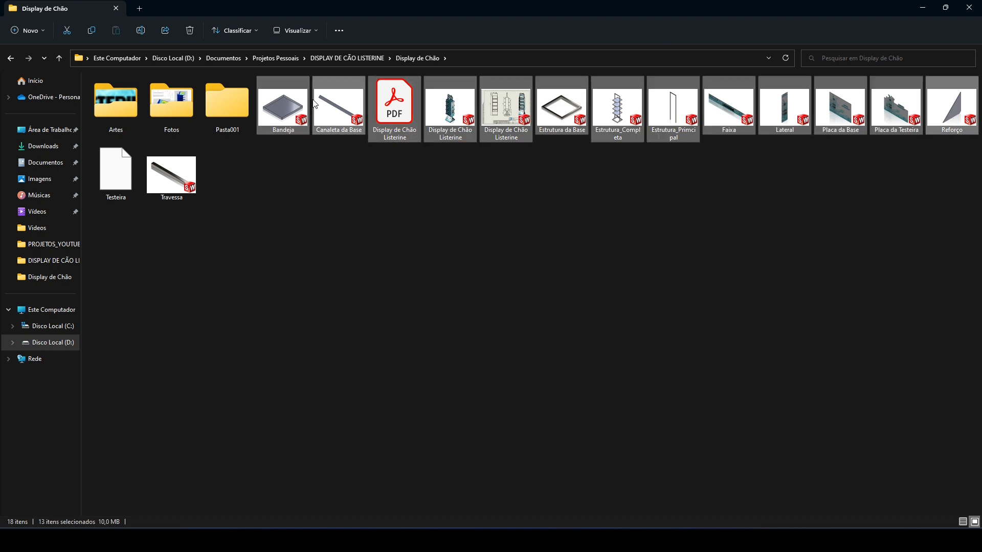
{"action": "left_click_drag", "start_coordinate": [295, 109], "coordinate": [226, 101]}
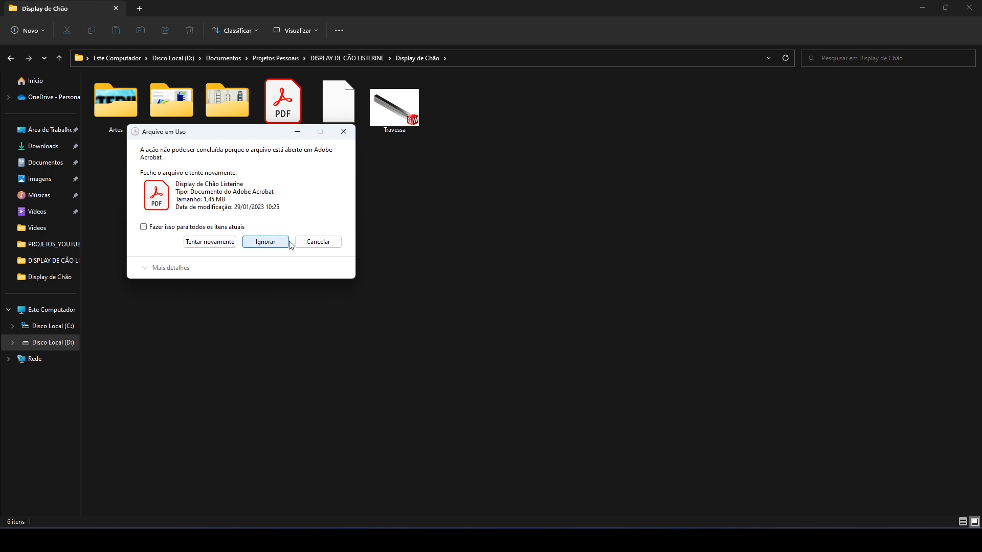
{"action": "left_click", "coordinate": [284, 241]}
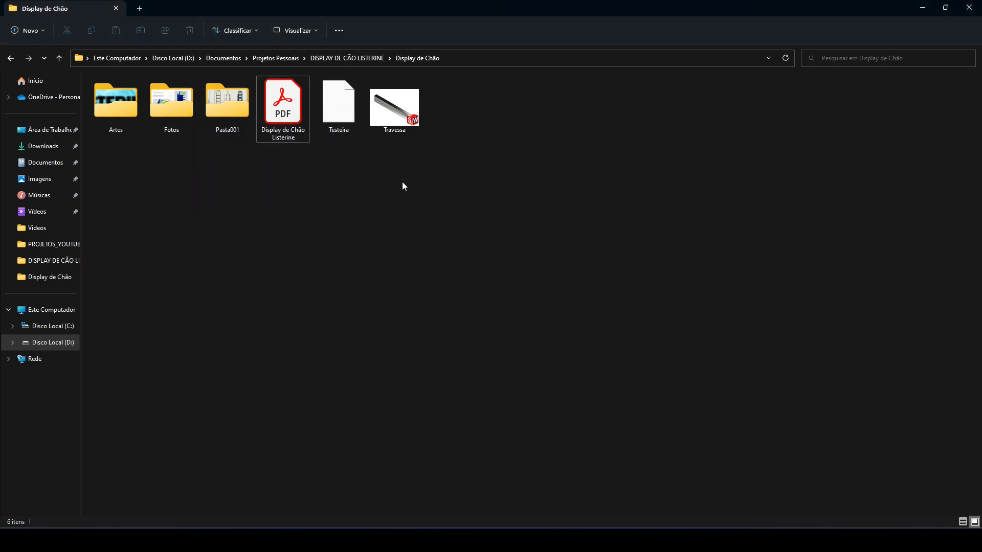
Move the remaining Travessa and Testeira files into Pasta001
{"action": "left_click", "coordinate": [395, 105]}
{"action": "left_click_drag", "start_coordinate": [396, 105], "coordinate": [223, 109]}
{"action": "left_click_drag", "start_coordinate": [346, 108], "coordinate": [229, 105]}
Create another new folder named Pasta002 in the Display de Chão folder
{"action": "right_click", "coordinate": [213, 183]}
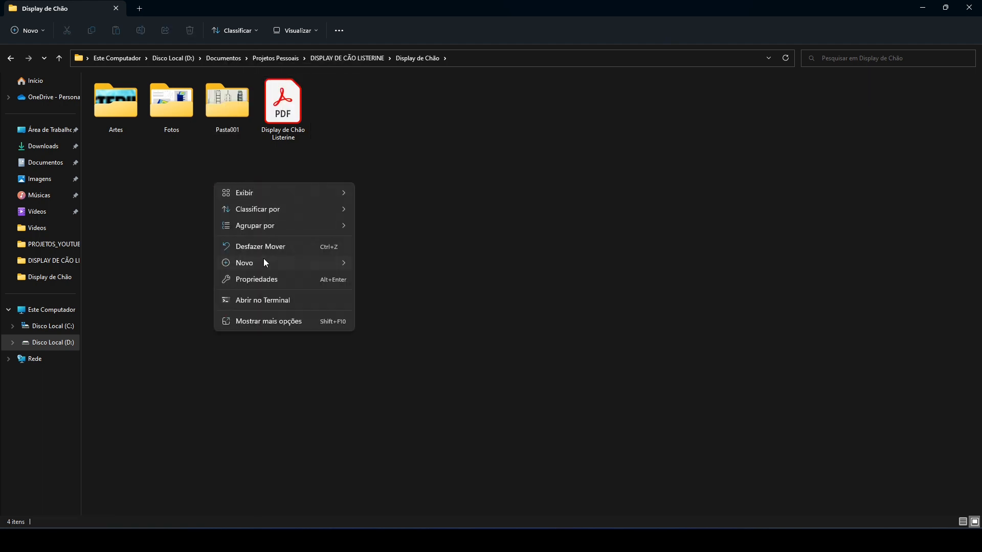
{"action": "mouse_move", "coordinate": [266, 262]}
{"action": "left_click", "coordinate": [404, 268]}
{"action": "type", "text": "Pasta002"}
{"action": "key", "text": "Return"}
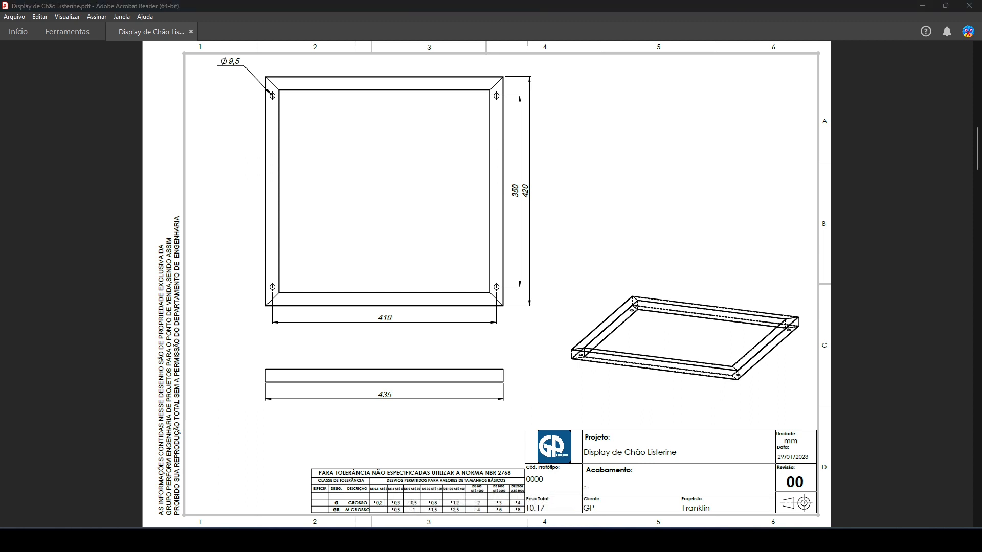
Switch to SOLIDWORKS, create a new part document and start a sketch on Plano superior
{"action": "left_click", "coordinate": [226, 319]}
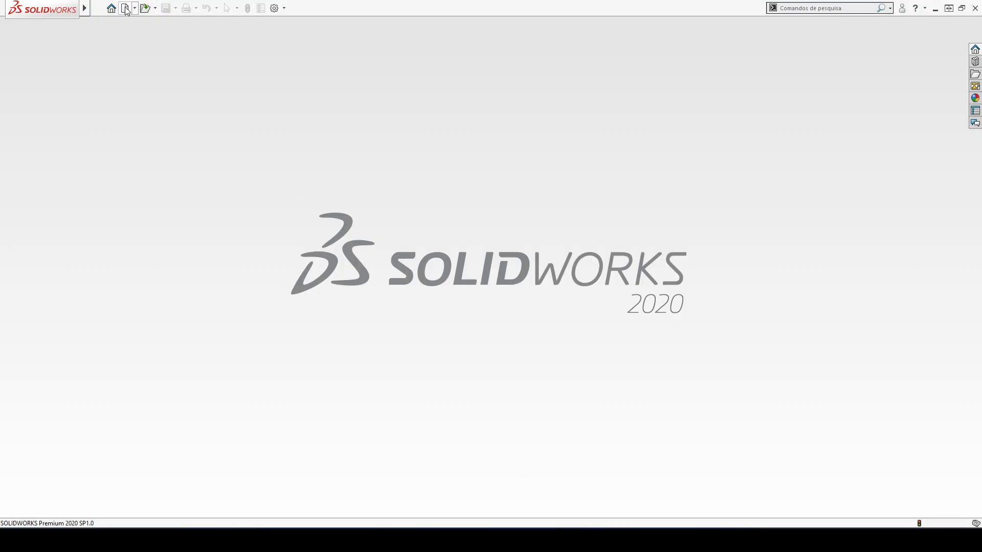
{"action": "left_click", "coordinate": [127, 8]}
{"action": "left_click", "coordinate": [590, 375]}
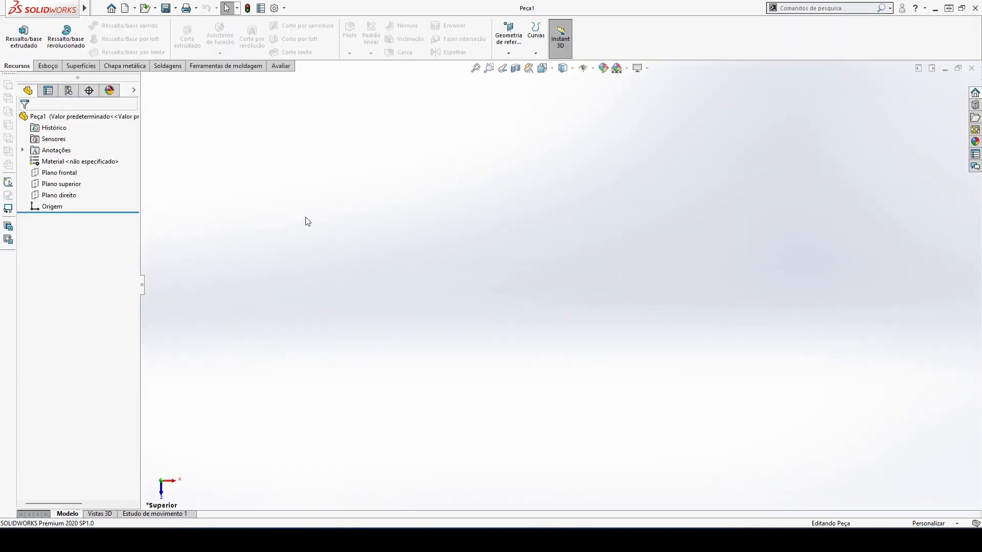
{"action": "key", "text": "space"}
{"action": "left_click", "coordinate": [401, 219]}
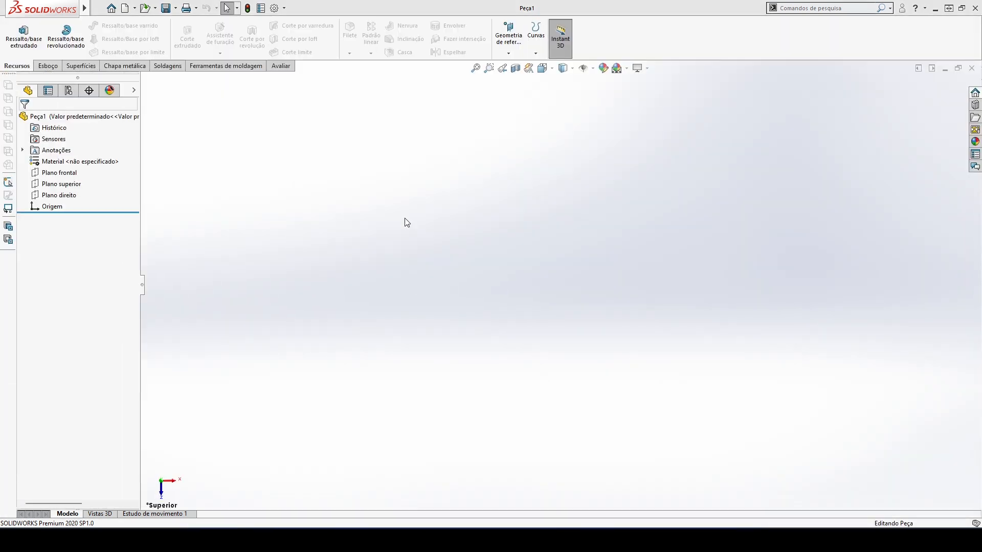
{"action": "left_click", "coordinate": [77, 187]}
{"action": "left_click", "coordinate": [85, 168]}
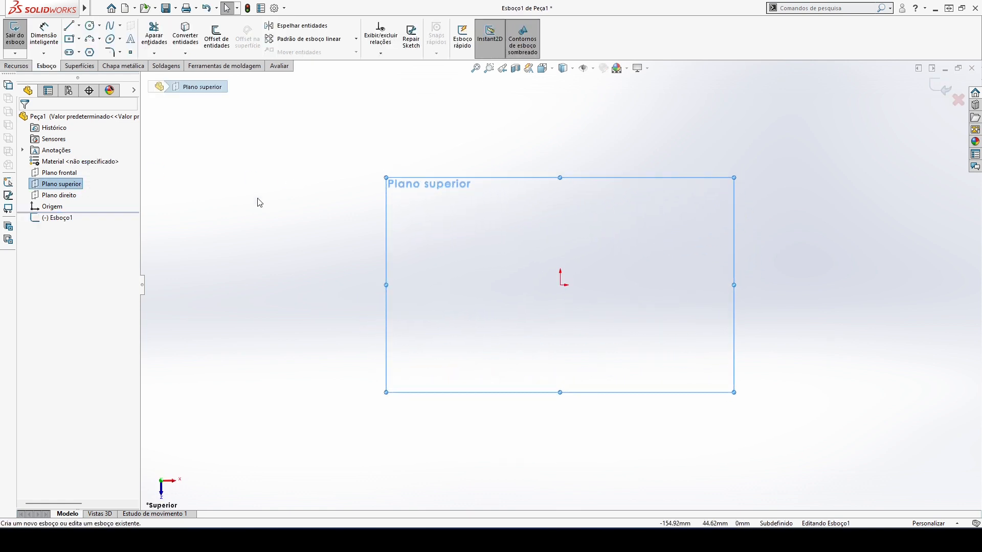
Sketch a center rectangle about 126 by 96 mm, centered on the origin
{"action": "left_click", "coordinate": [69, 39]}
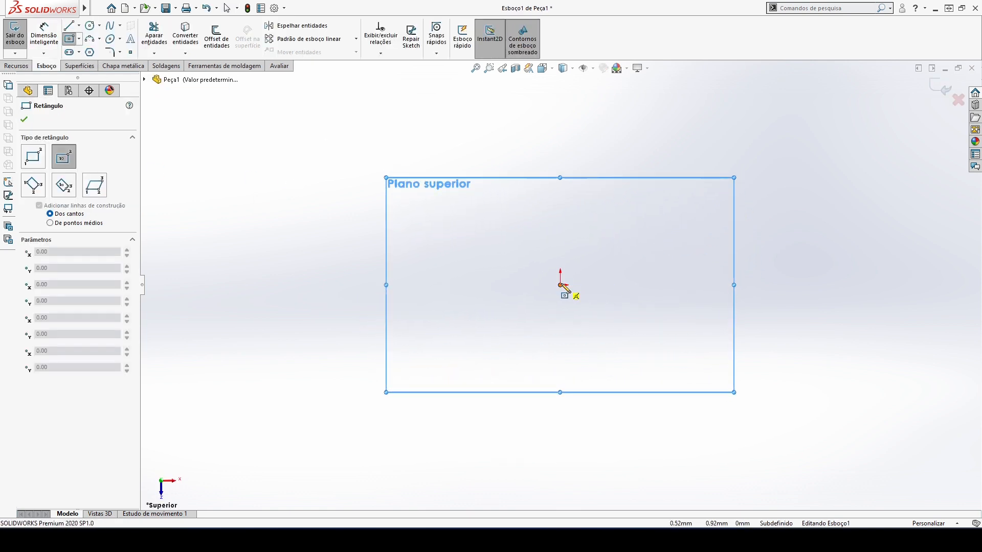
{"action": "left_click", "coordinate": [561, 286]}
{"action": "left_click", "coordinate": [684, 193]}
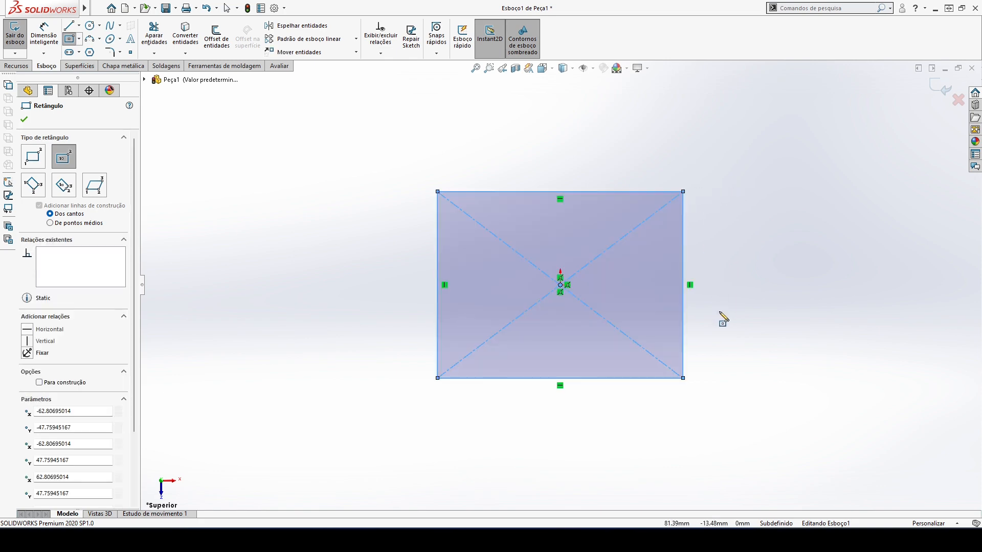
{"action": "key", "text": "Escape"}
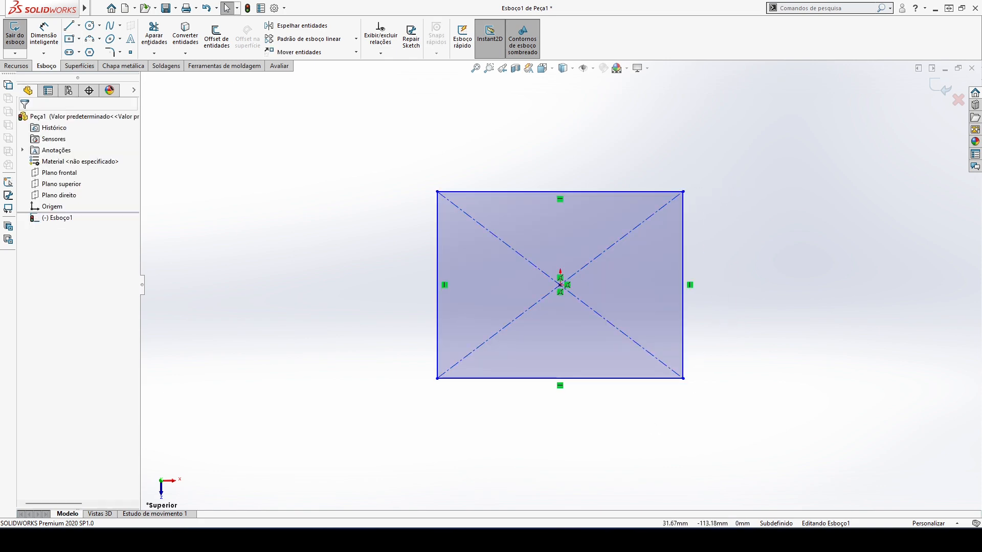
Switch to Adobe Acrobat Reader and check the base frame's dimensions on the drawing sheet
{"action": "key", "text": "alt+Tab"}
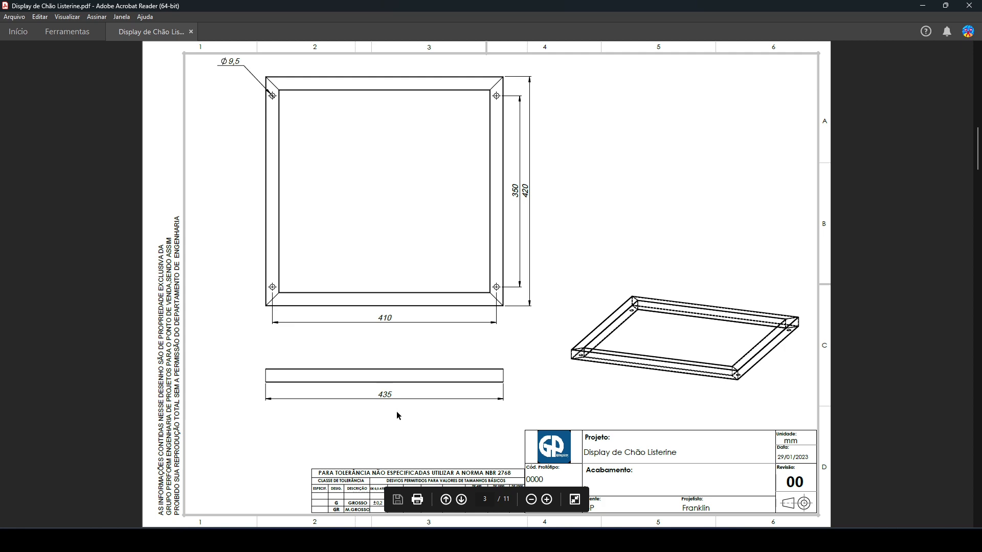
{"action": "key", "text": "ctrl+h"}
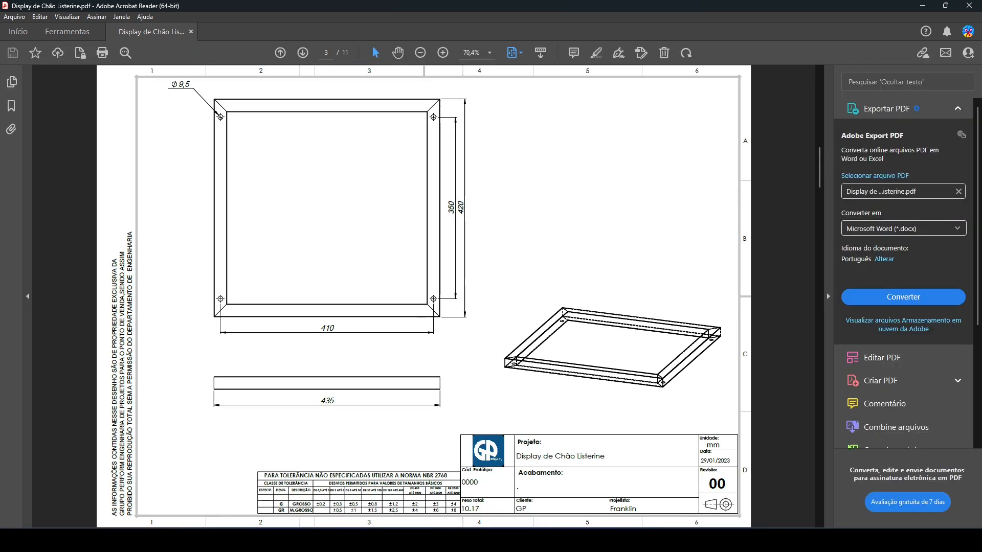
{"action": "key", "text": "ctrl+h"}
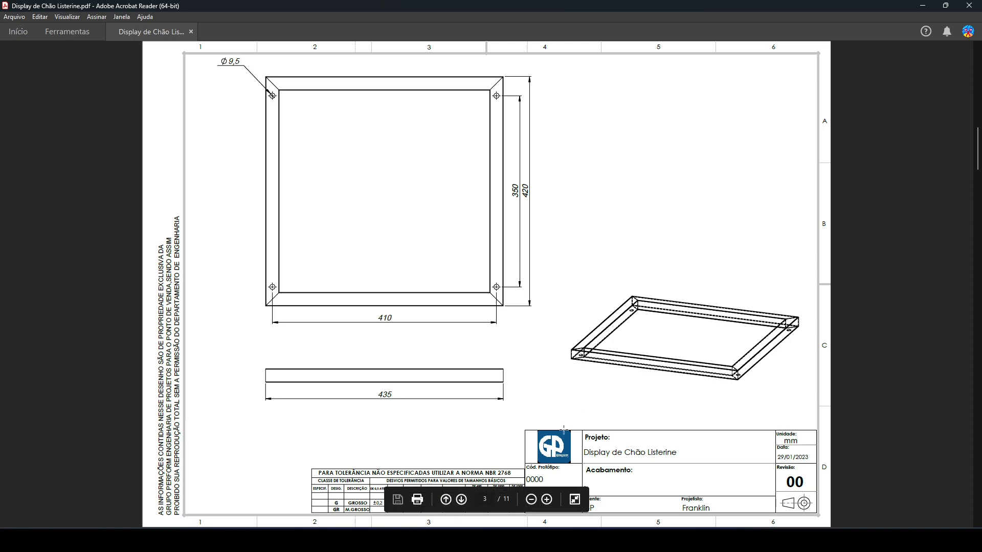
Switch back to SOLIDWORKS and dimension the center rectangle's horizontal side to 435 mm
{"action": "key", "text": "alt+Tab"}
{"action": "left_click", "coordinate": [43, 34]}
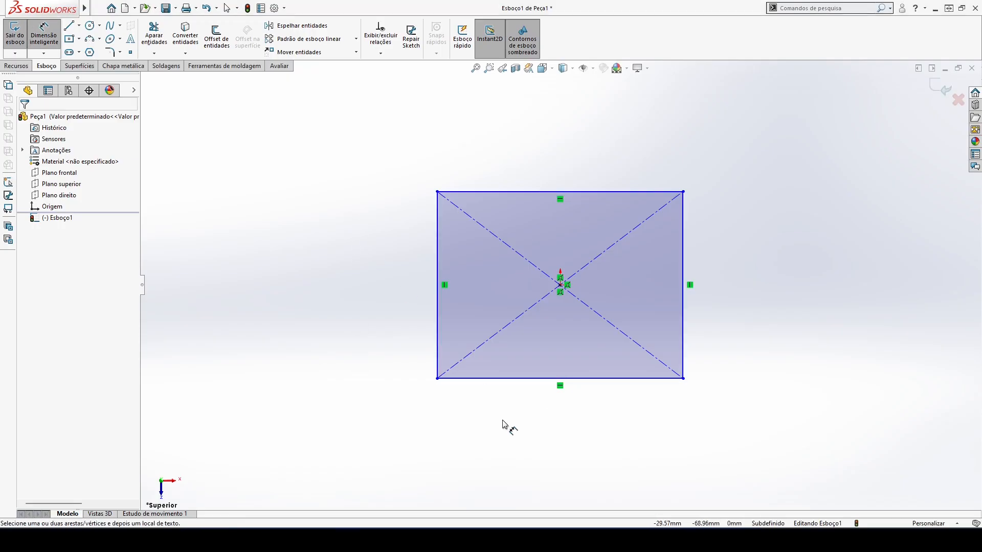
{"action": "left_click", "coordinate": [516, 378]}
{"action": "left_click", "coordinate": [537, 425]}
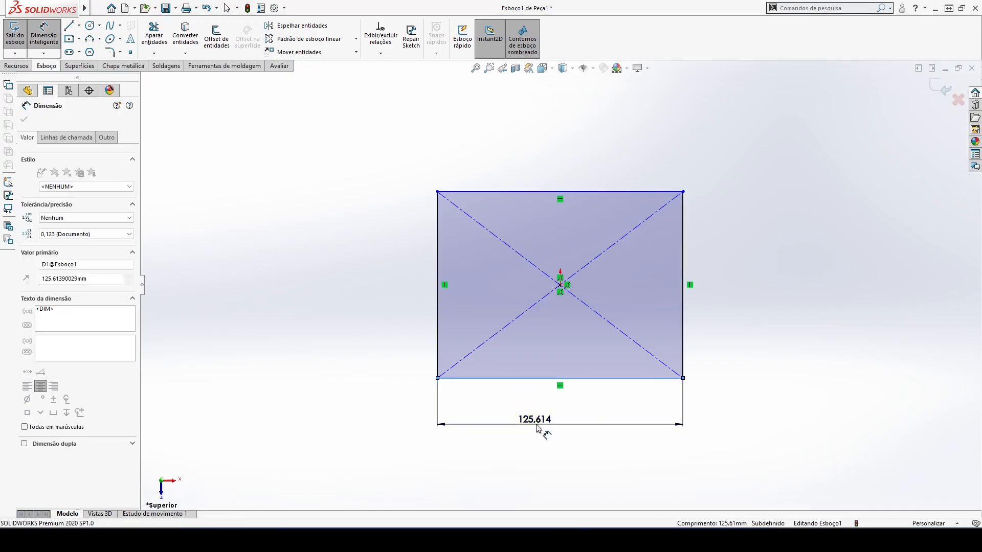
{"action": "type", "text": "435"}
{"action": "key", "text": "Return"}
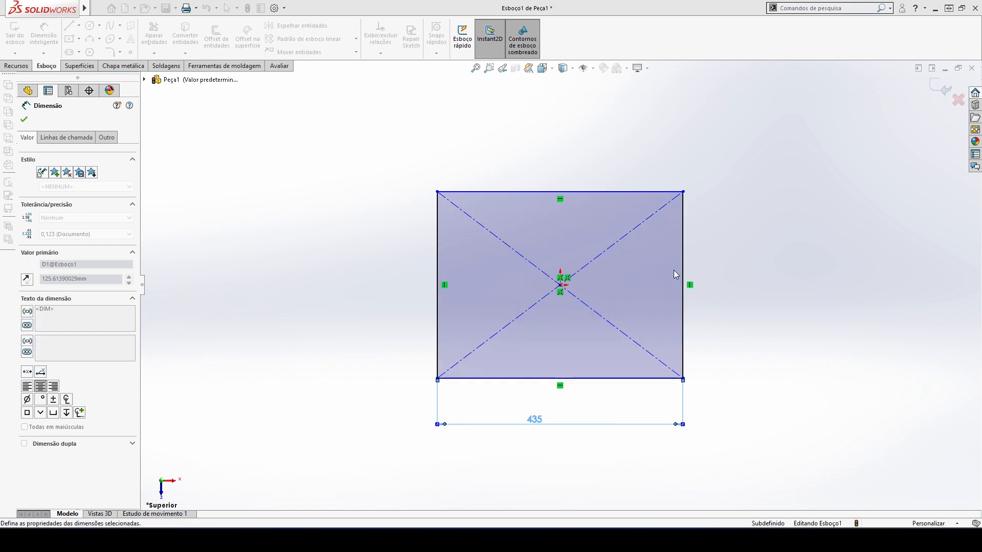
Dimension the rectangle's vertical side to 420 mm, finish dimensioning and exit the sketch in a dimetric view
{"action": "left_click", "coordinate": [685, 220]}
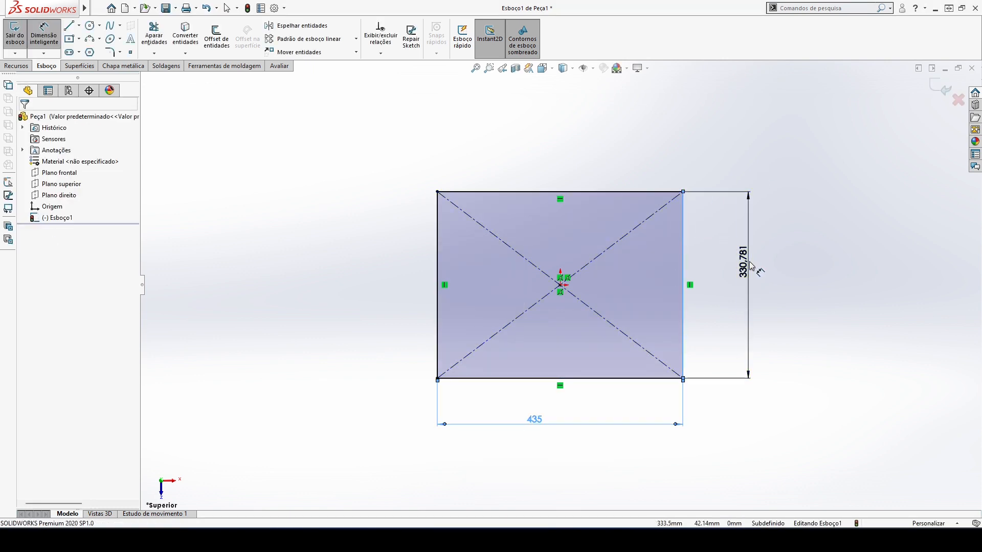
{"action": "left_click", "coordinate": [751, 265]}
{"action": "type", "text": "420"}
{"action": "key", "text": "Return"}
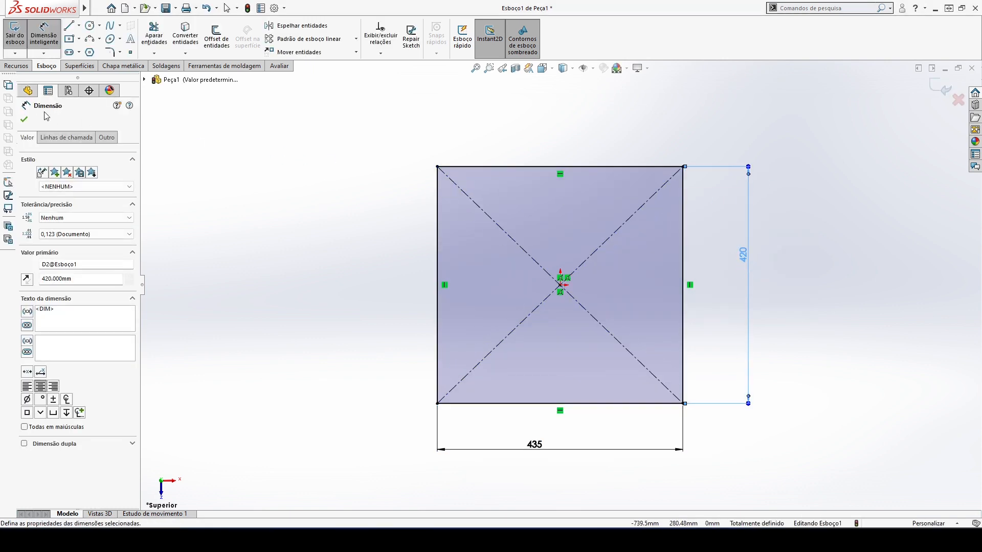
{"action": "left_click", "coordinate": [24, 122]}
{"action": "key", "text": "space"}
{"action": "left_click", "coordinate": [440, 195]}
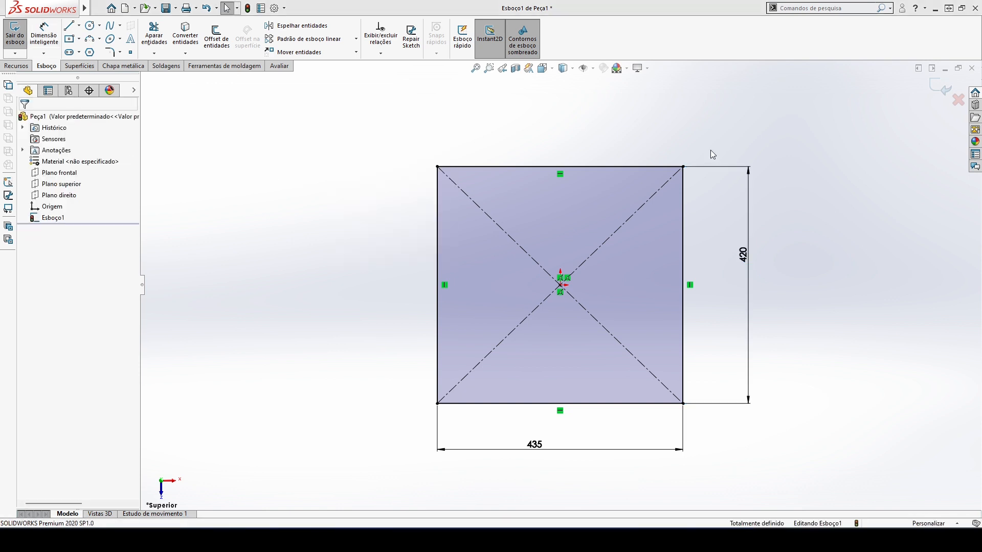
{"action": "left_click", "coordinate": [934, 88]}
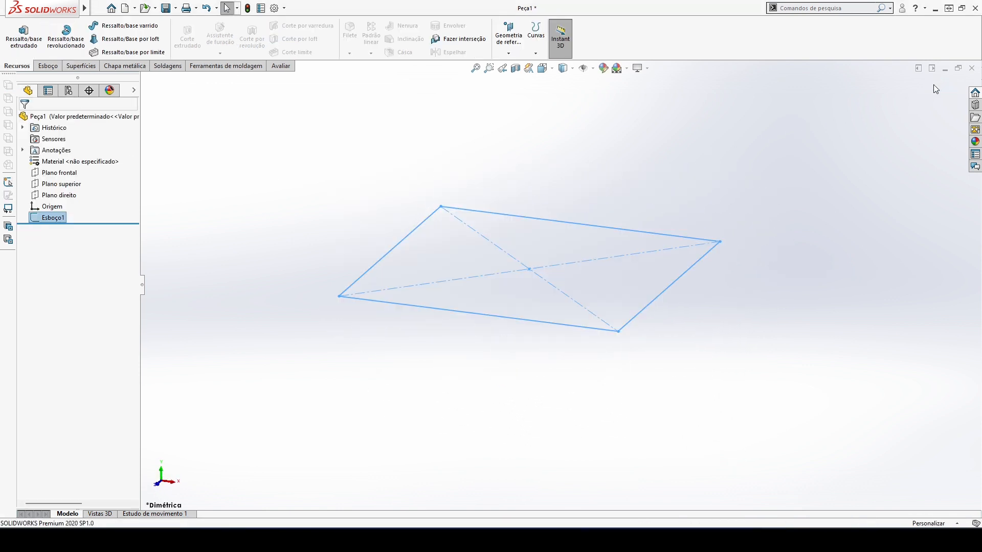
Start a structural member with standard GP, type TUBO QUADRADO, size TUBO QUAD 25 X 25 X 0,90, along all four rectangle sides
{"action": "left_click", "coordinate": [173, 68]}
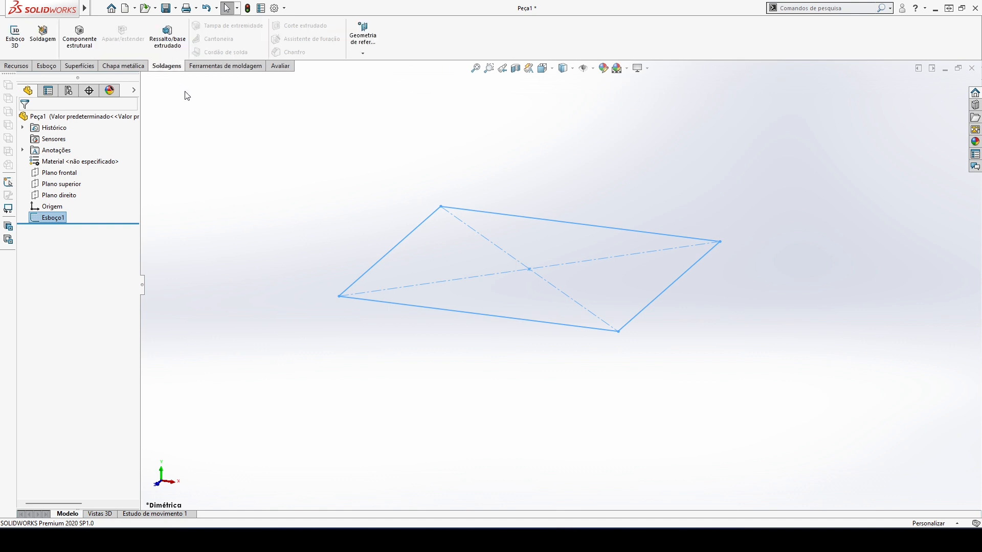
{"action": "left_click", "coordinate": [78, 39]}
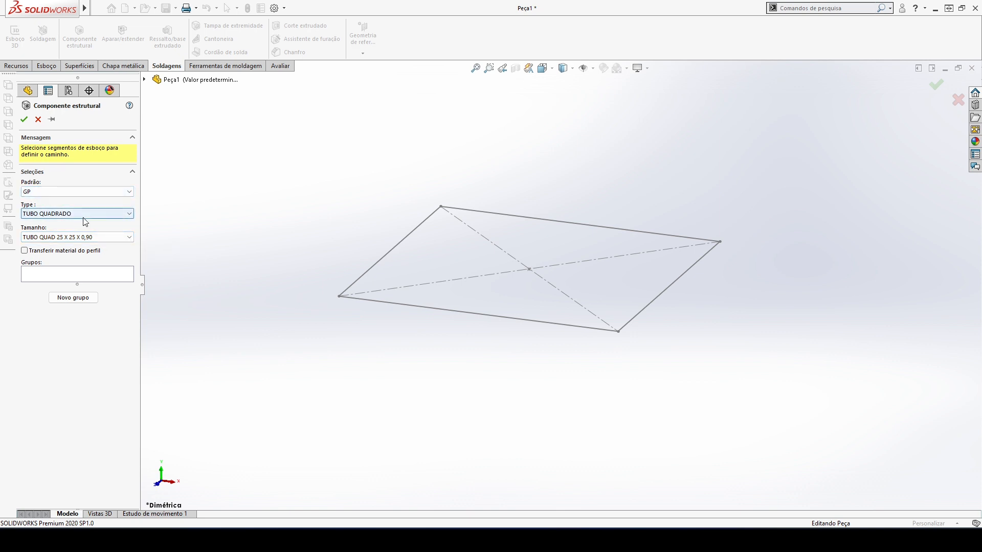
{"action": "left_click", "coordinate": [94, 276]}
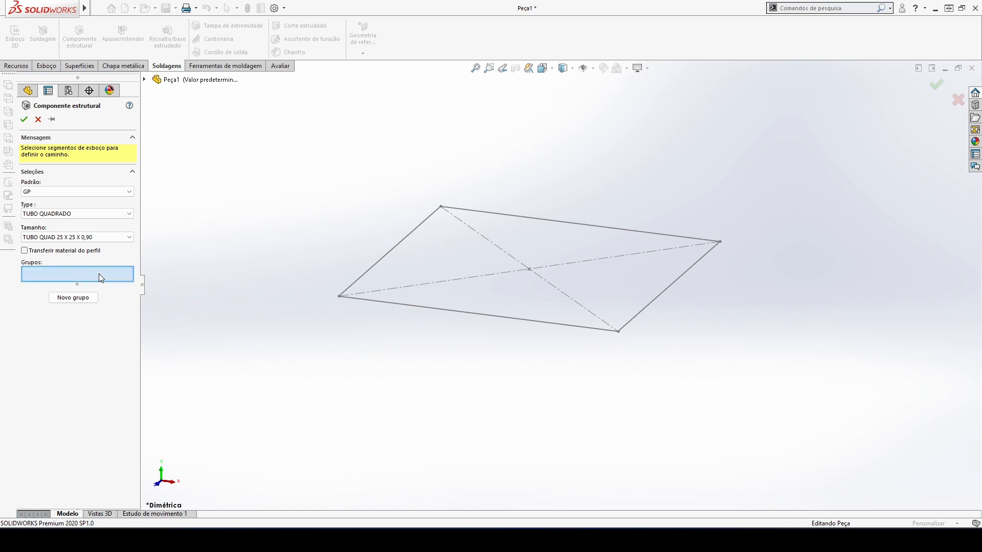
{"action": "left_click", "coordinate": [405, 306]}
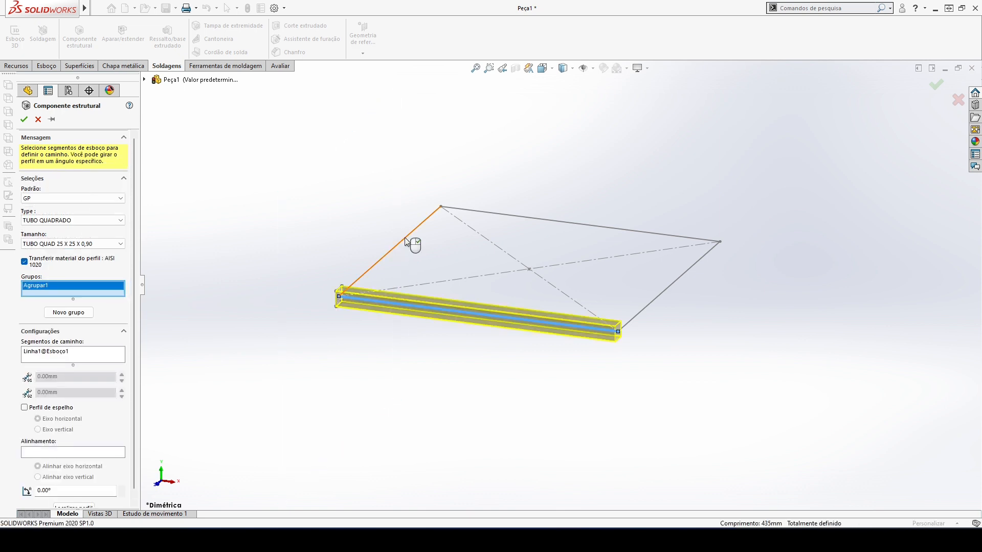
{"action": "left_click", "coordinate": [406, 241]}
{"action": "left_click", "coordinate": [502, 215]}
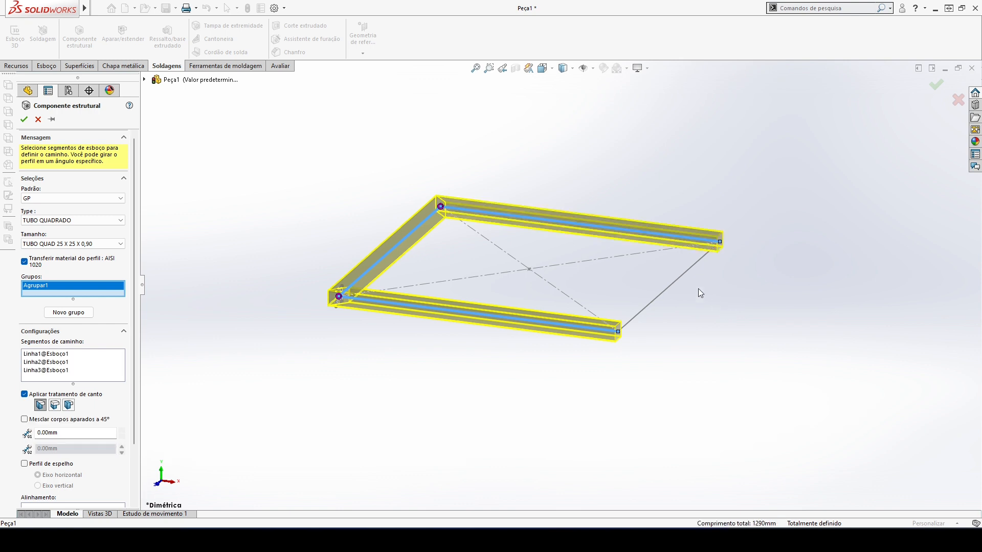
{"action": "left_click", "coordinate": [681, 280]}
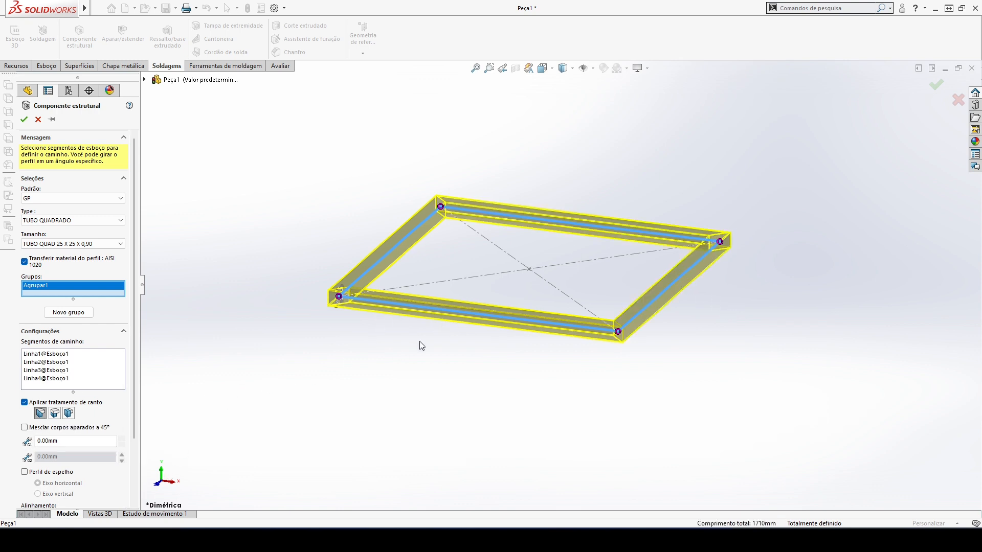
Check the base frame in the Acrobat Reader drawing, return to SOLIDWORKS and examine how the tube profile sits on the sketch lines
{"action": "key", "text": "alt+Tab"}
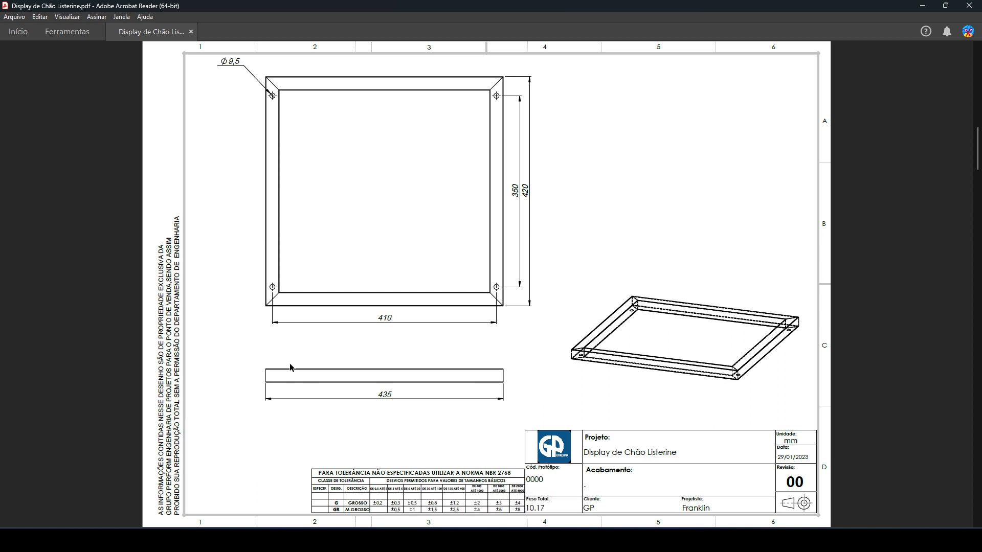
{"action": "left_click", "coordinate": [555, 539]}
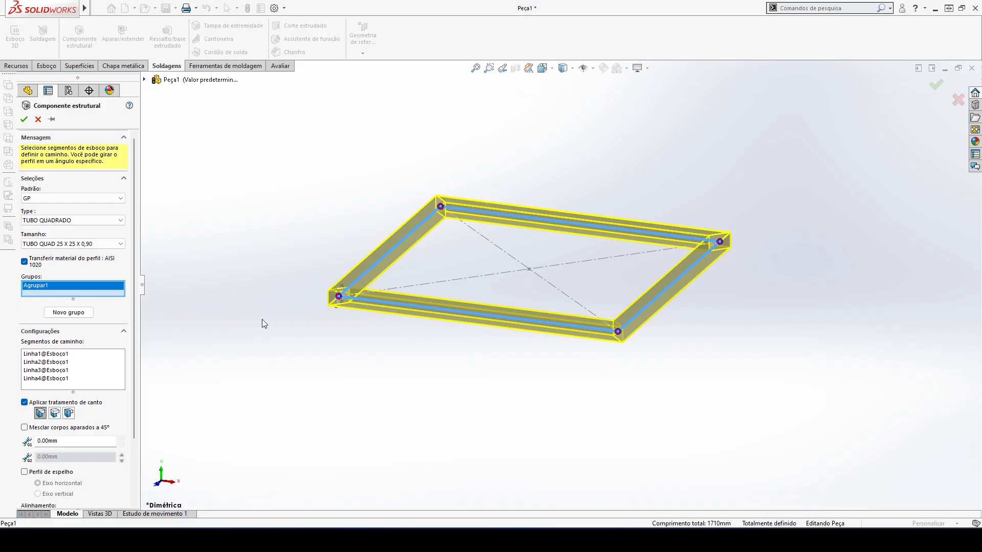
{"action": "middle_click_drag", "start_coordinate": [334, 346], "coordinate": [588, 222]}
{"action": "scroll", "coordinate": [494, 349], "scroll_direction": "up", "scroll_amount": 4}
{"action": "scroll", "coordinate": [550, 310], "scroll_direction": "down", "scroll_amount": 2}
{"action": "scroll", "coordinate": [427, 382], "scroll_direction": "down", "scroll_amount": 2}
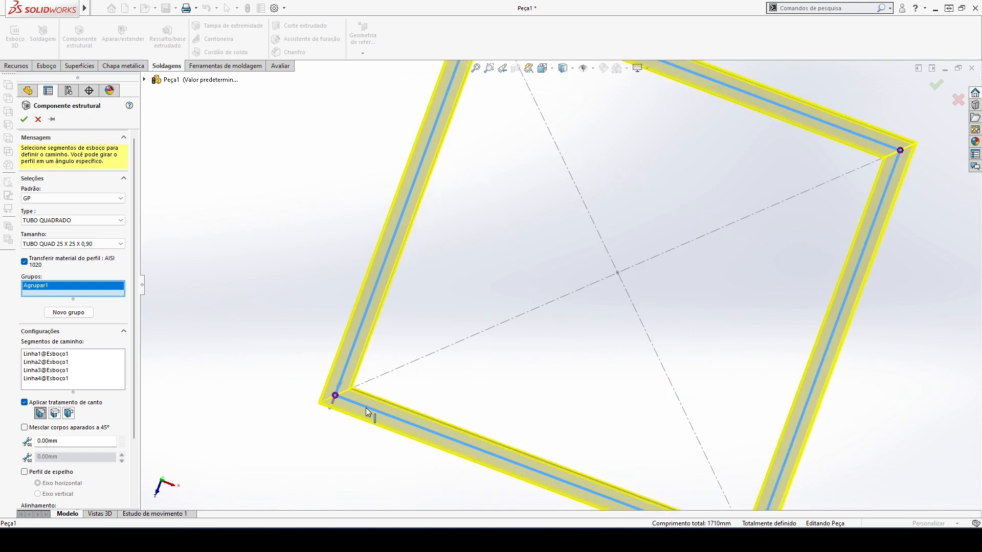
{"action": "scroll", "coordinate": [368, 412], "scroll_direction": "down", "scroll_amount": 3}
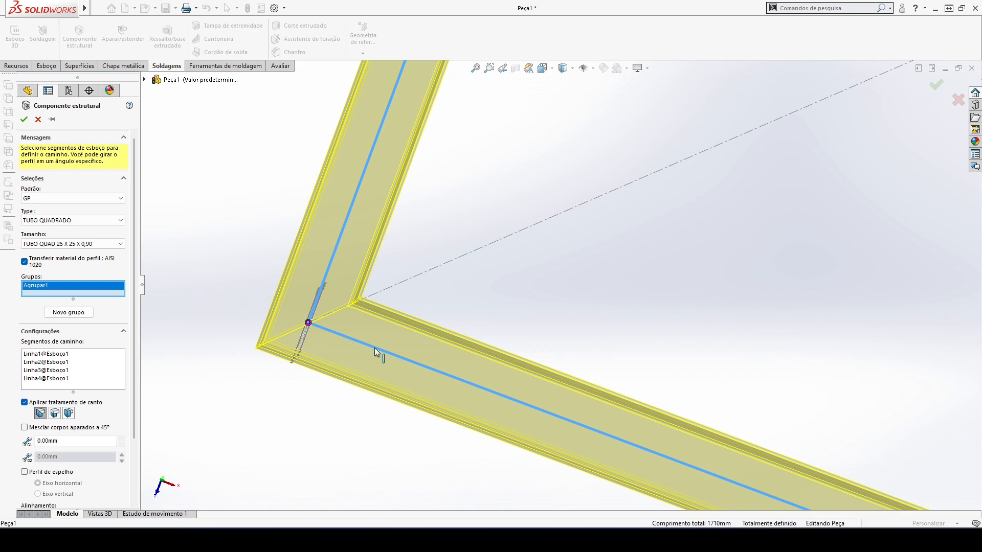
{"action": "scroll", "coordinate": [361, 347], "scroll_direction": "up", "scroll_amount": 2}
Relocate the tube profile so its outer upper corner lies on the sketch lines, and accept the structural member
{"action": "left_click_drag", "start_coordinate": [133, 322], "coordinate": [136, 389]}
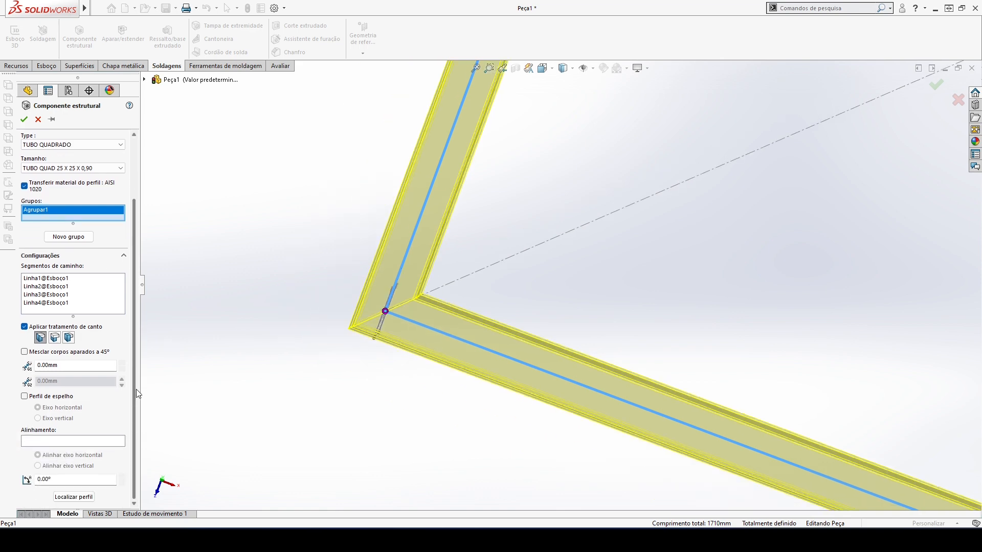
{"action": "left_click", "coordinate": [74, 497]}
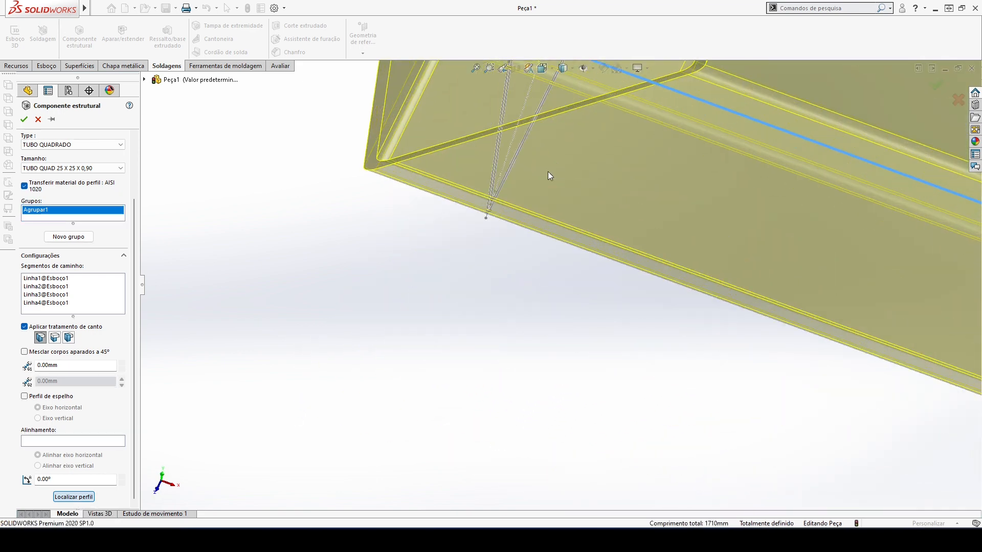
{"action": "middle_click_drag", "start_coordinate": [548, 130], "coordinate": [492, 184]}
{"action": "scroll", "coordinate": [459, 223], "scroll_direction": "down", "scroll_amount": 3}
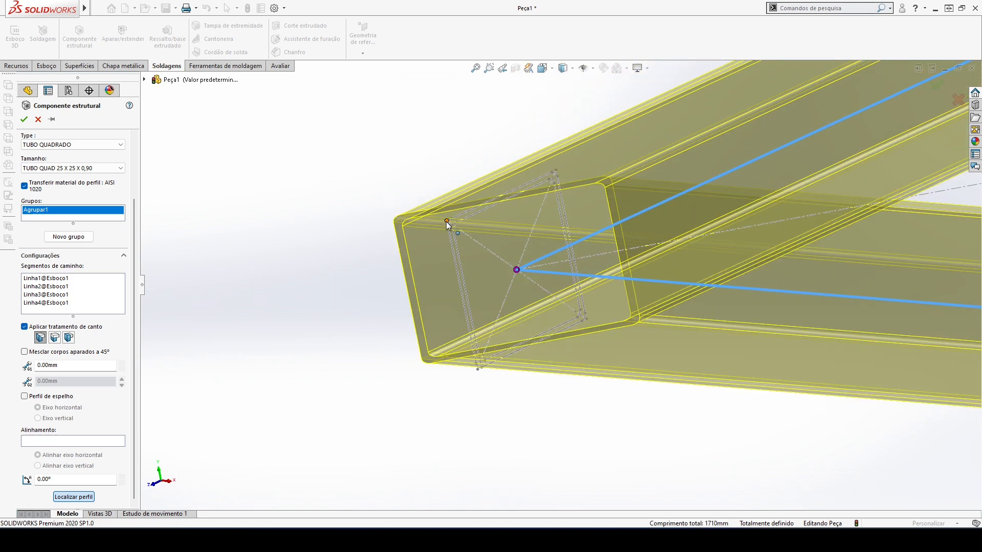
{"action": "scroll", "coordinate": [450, 227], "scroll_direction": "up", "scroll_amount": 8}
{"action": "middle_click_drag", "start_coordinate": [523, 276], "coordinate": [805, 217]}
{"action": "scroll", "coordinate": [781, 237], "scroll_direction": "down", "scroll_amount": 6}
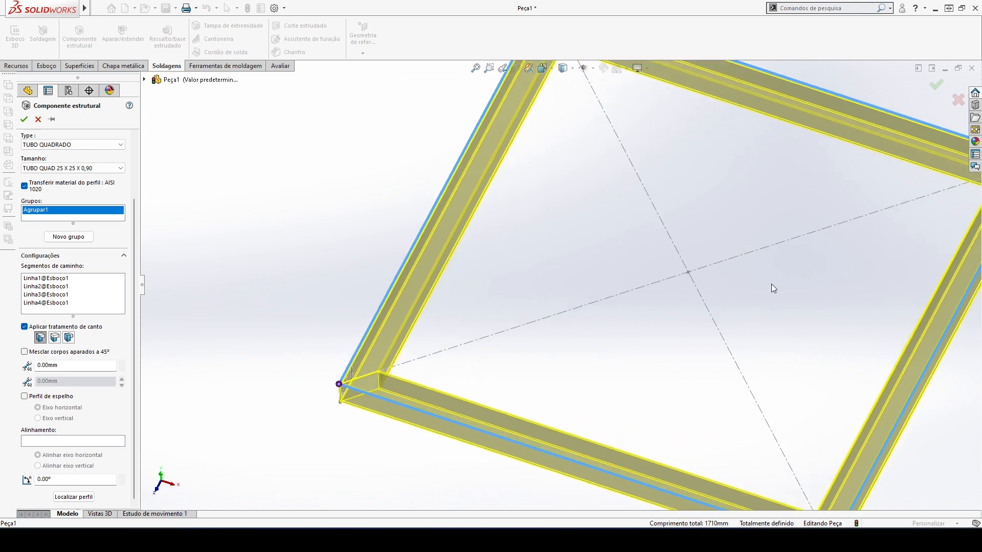
{"action": "scroll", "coordinate": [768, 281], "scroll_direction": "up", "scroll_amount": 5}
{"action": "scroll", "coordinate": [685, 328], "scroll_direction": "down", "scroll_amount": 2}
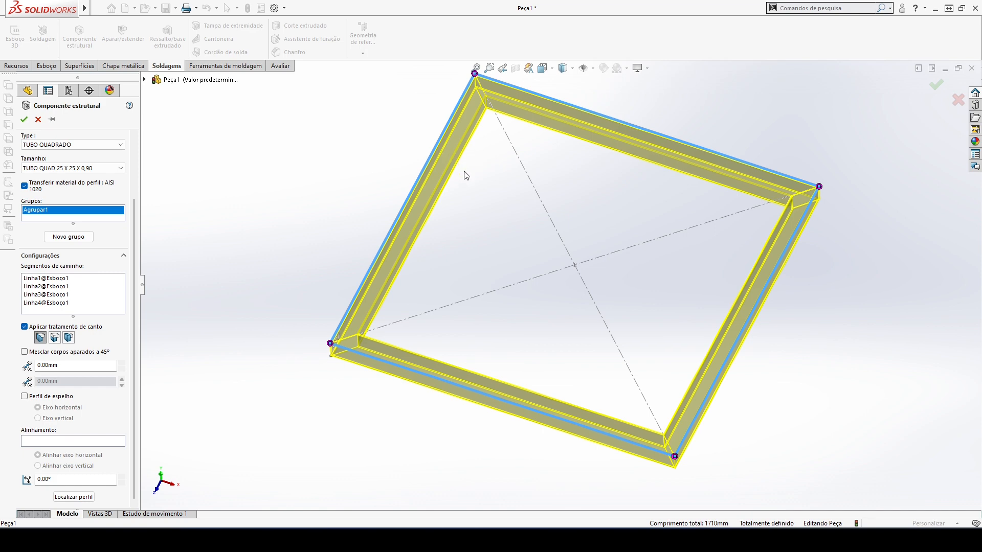
{"action": "left_click", "coordinate": [23, 120]}
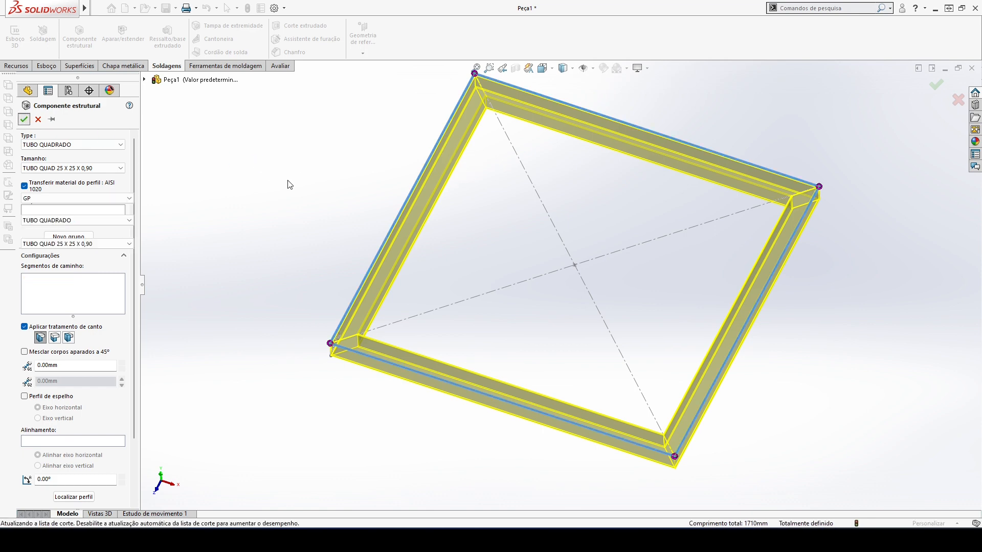
Hide the rectangle's path sketch and show the tube frame in a dimetric view
{"action": "key", "text": "ctrl+7"}
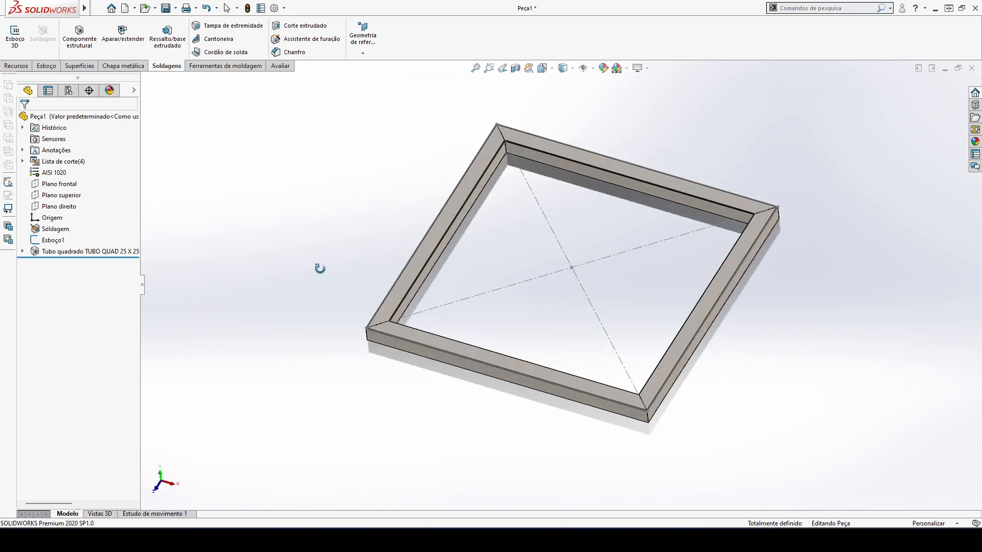
{"action": "middle_click_drag", "start_coordinate": [597, 276], "coordinate": [614, 267]}
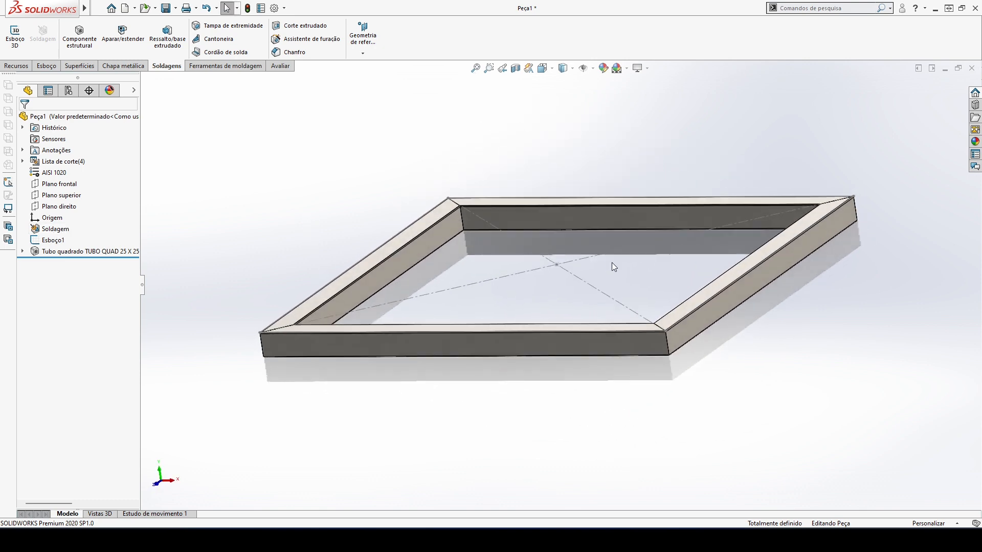
{"action": "left_click", "coordinate": [55, 241]}
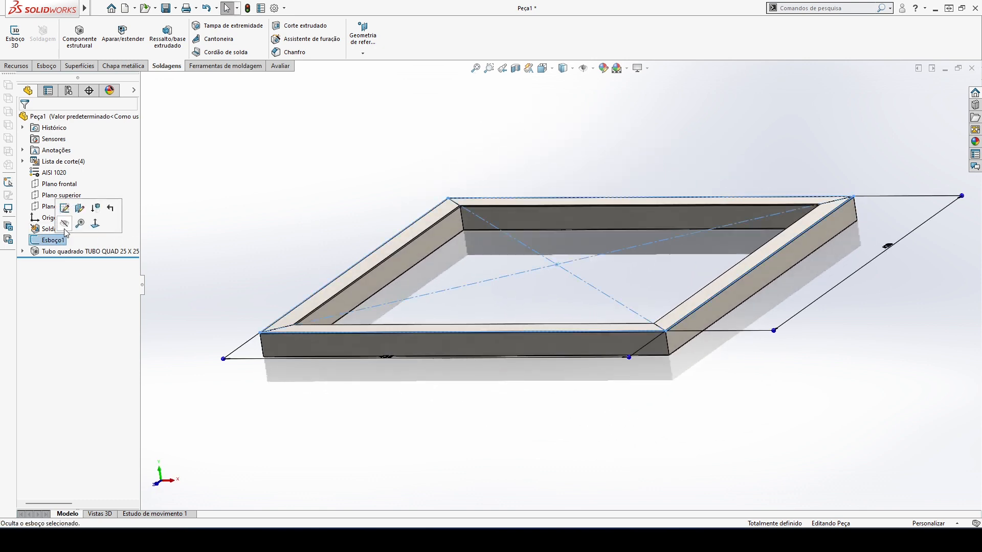
{"action": "left_click", "coordinate": [325, 208]}
{"action": "key", "text": "space"}
{"action": "left_click", "coordinate": [386, 250]}
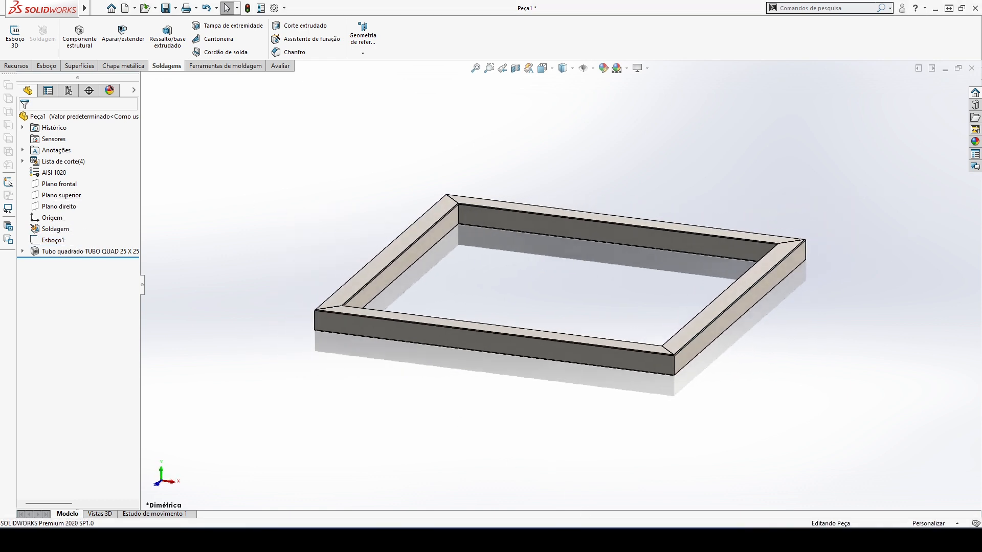
Check the hole layout in the PDF drawing, then start a sketch on the underside of a shorter frame tube, viewed from below
{"action": "key", "text": "alt+Tab"}
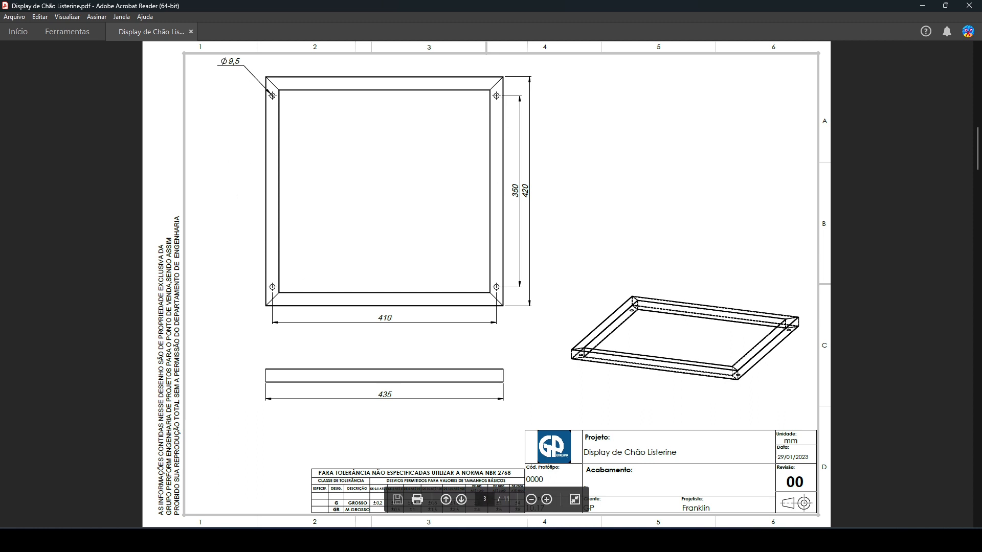
{"action": "left_click", "coordinate": [516, 540]}
{"action": "middle_click_drag", "start_coordinate": [457, 435], "coordinate": [496, 250]}
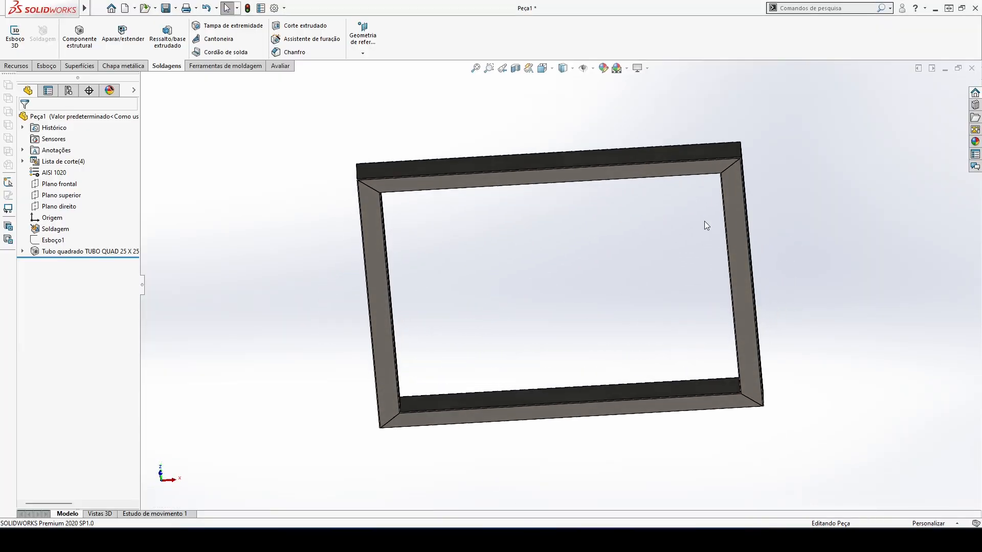
{"action": "left_click", "coordinate": [730, 199]}
{"action": "left_click", "coordinate": [776, 168]}
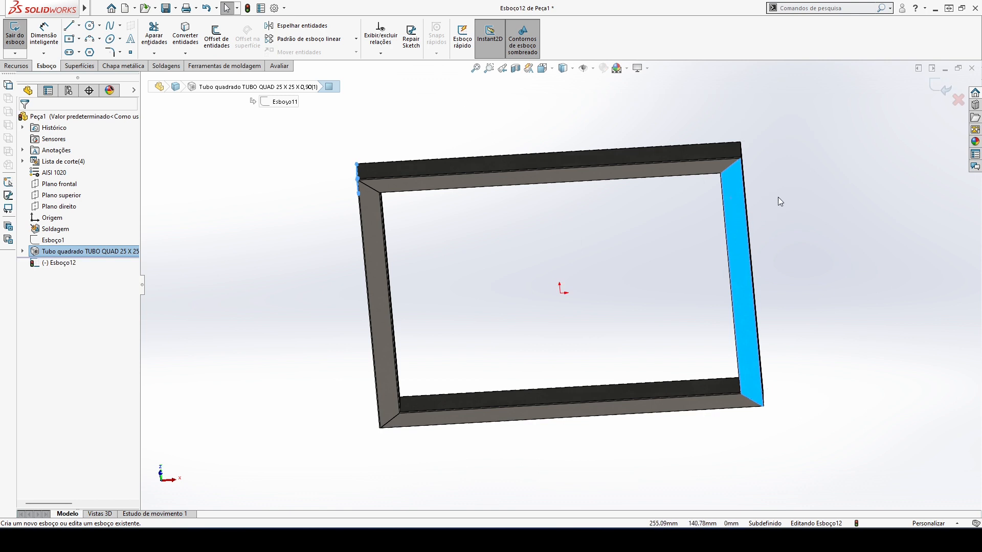
{"action": "key", "text": "space"}
{"action": "left_click", "coordinate": [895, 265]}
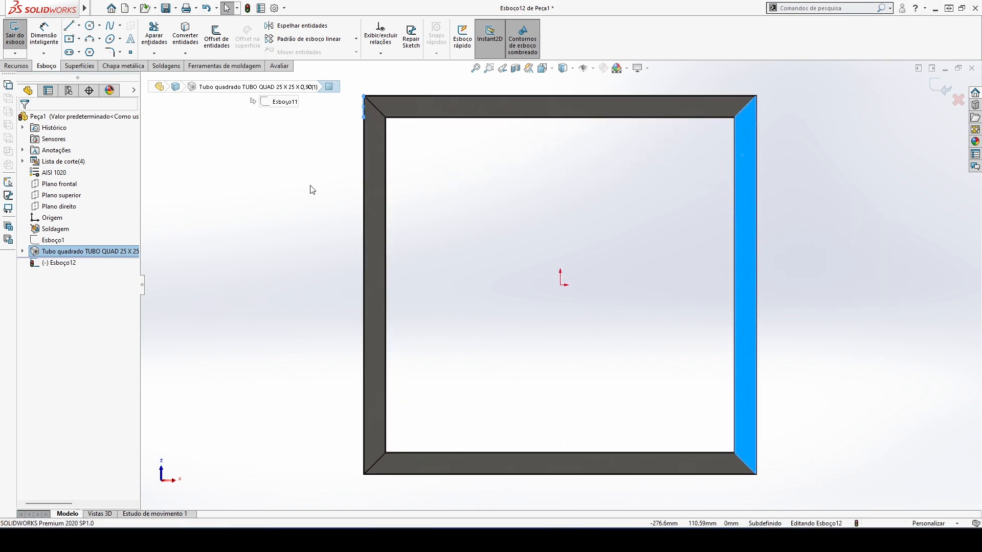
Sketch two circles about 12 mm in diameter on the right-hand tube, one near each mitred corner
{"action": "left_click", "coordinate": [89, 26]}
{"action": "scroll", "coordinate": [757, 135], "scroll_direction": "down", "scroll_amount": 3}
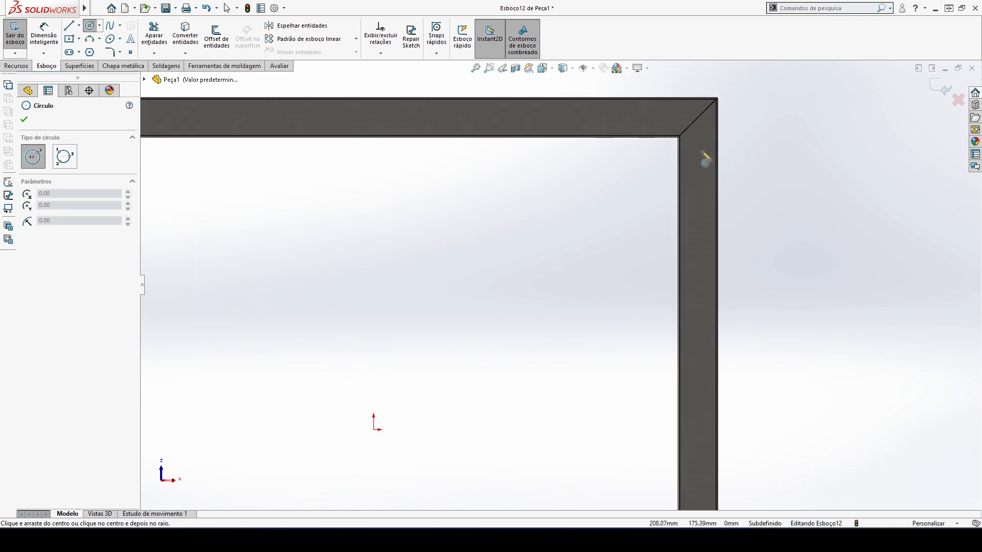
{"action": "left_click_drag", "start_coordinate": [703, 157], "coordinate": [708, 154]}
{"action": "scroll", "coordinate": [708, 222], "scroll_direction": "up", "scroll_amount": 5}
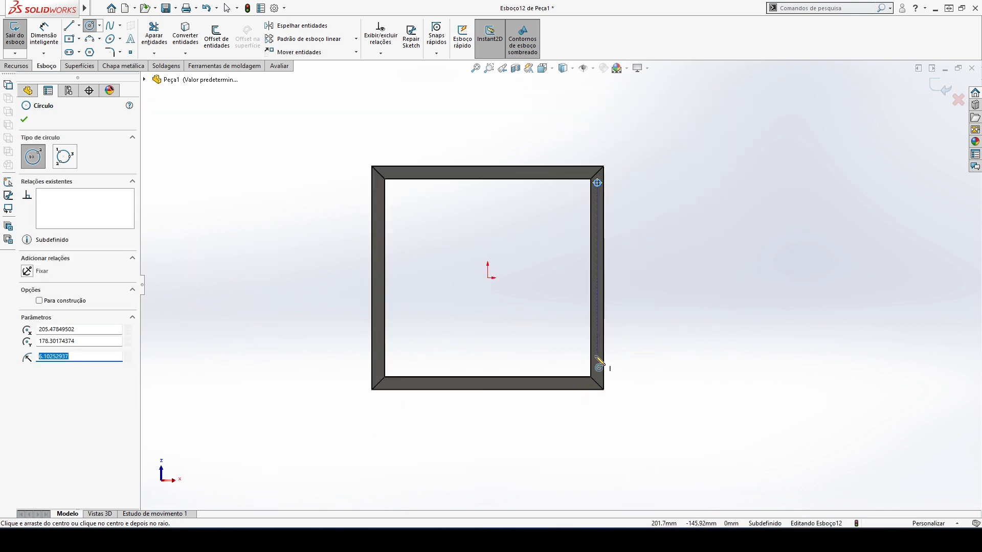
{"action": "scroll", "coordinate": [599, 363], "scroll_direction": "down", "scroll_amount": 5}
{"action": "left_click_drag", "start_coordinate": [597, 374], "coordinate": [599, 377]}
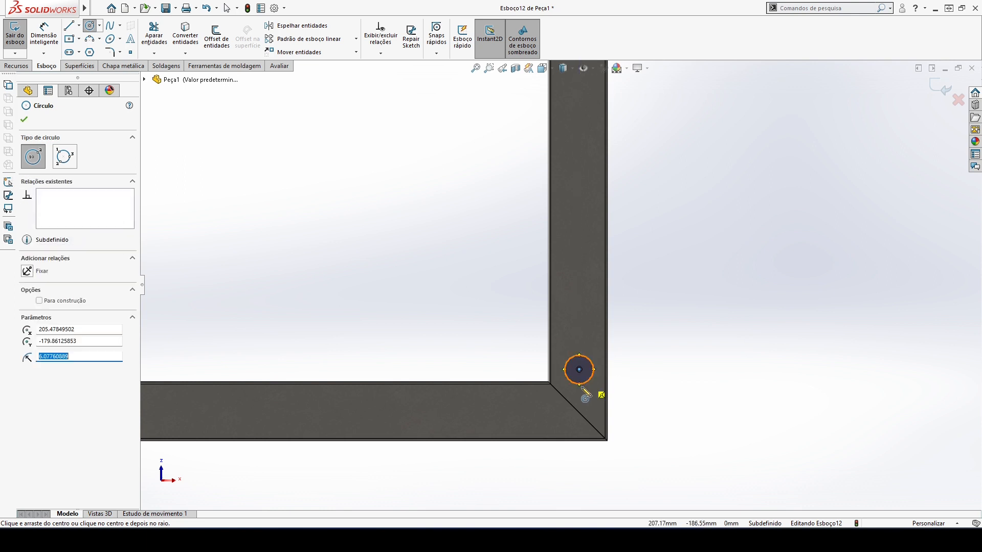
Sketch two circles about 13 mm and 12 mm in diameter near the lower and upper corners of the left-hand tube, aligned with the existing circles
{"action": "scroll", "coordinate": [573, 358], "scroll_direction": "up", "scroll_amount": 5}
{"action": "scroll", "coordinate": [389, 312], "scroll_direction": "down", "scroll_amount": 5}
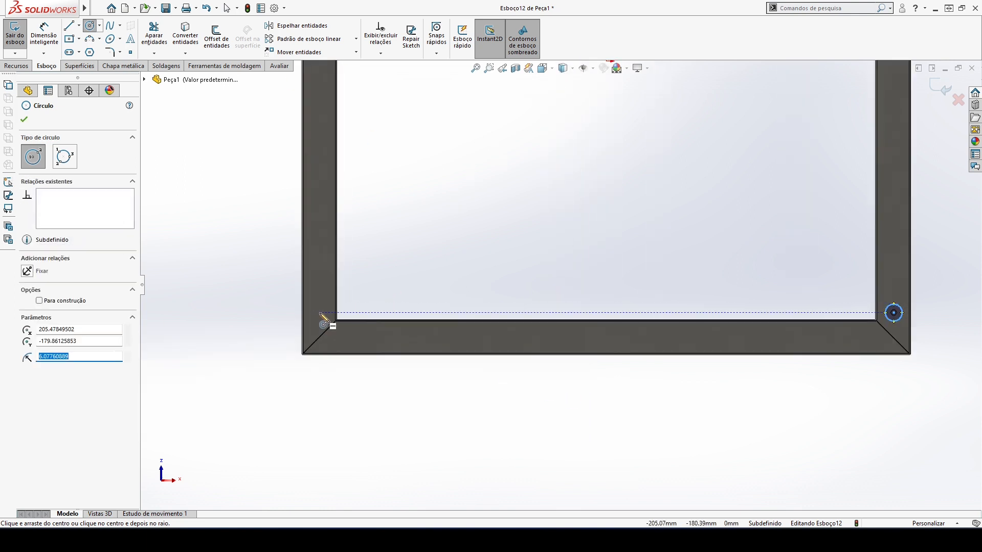
{"action": "left_click_drag", "start_coordinate": [320, 312], "coordinate": [332, 324]}
{"action": "scroll", "coordinate": [453, 193], "scroll_direction": "up", "scroll_amount": 4}
{"action": "scroll", "coordinate": [485, 209], "scroll_direction": "down", "scroll_amount": 5}
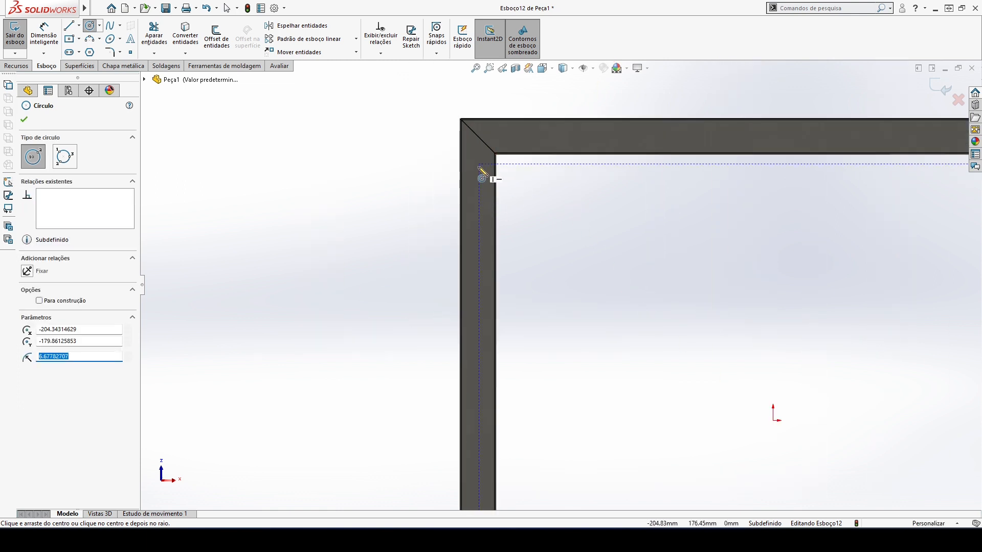
{"action": "left_click_drag", "start_coordinate": [480, 165], "coordinate": [487, 171]}
{"action": "scroll", "coordinate": [462, 219], "scroll_direction": "up", "scroll_amount": 3}
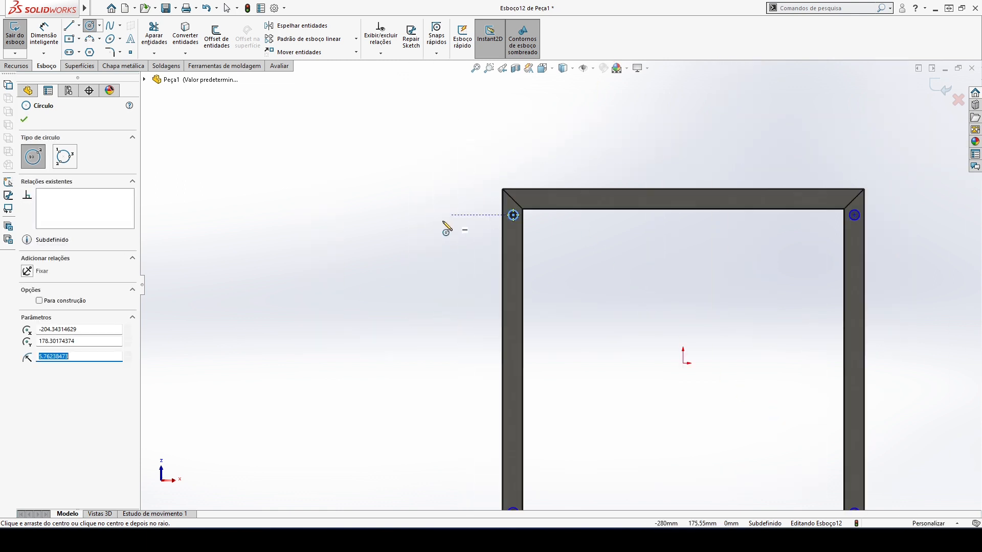
{"action": "key", "text": "Escape"}
Add a horizontal relation between the centres of the two upper circles
{"action": "scroll", "coordinate": [646, 305], "scroll_direction": "up", "scroll_amount": 3}
{"action": "scroll", "coordinate": [720, 217], "scroll_direction": "down", "scroll_amount": 5}
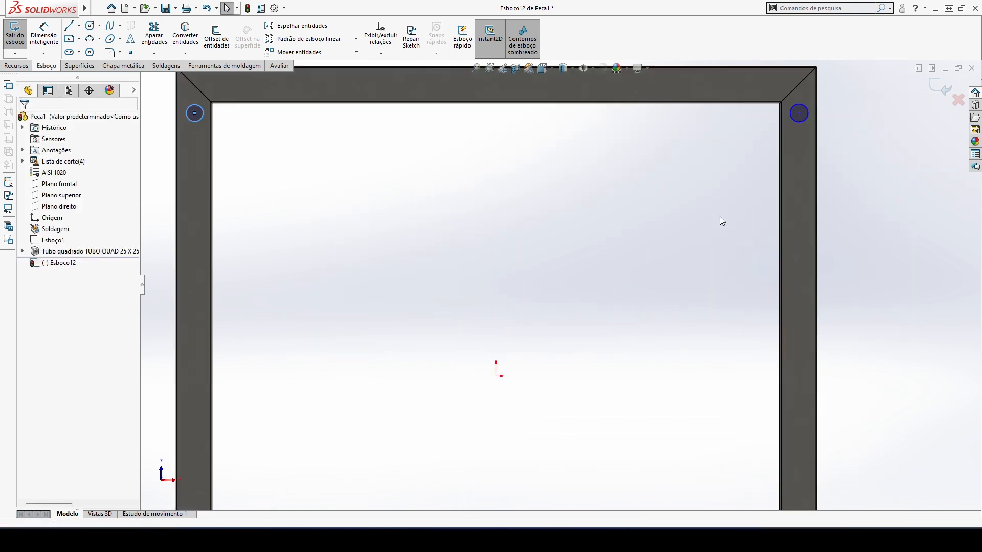
{"action": "left_click", "coordinate": [799, 114]}
{"action": "scroll", "coordinate": [581, 200], "scroll_direction": "up", "scroll_amount": 1}
{"action": "scroll", "coordinate": [307, 177], "scroll_direction": "down", "scroll_amount": 3}
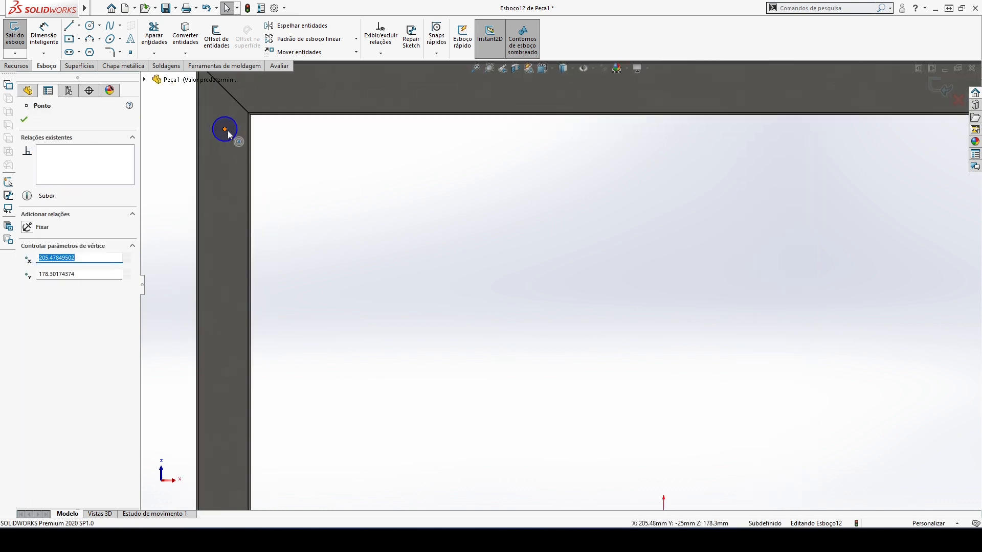
{"action": "scroll", "coordinate": [588, 220], "scroll_direction": "up", "scroll_amount": 2}
{"action": "scroll", "coordinate": [869, 210], "scroll_direction": "down", "scroll_amount": 1}
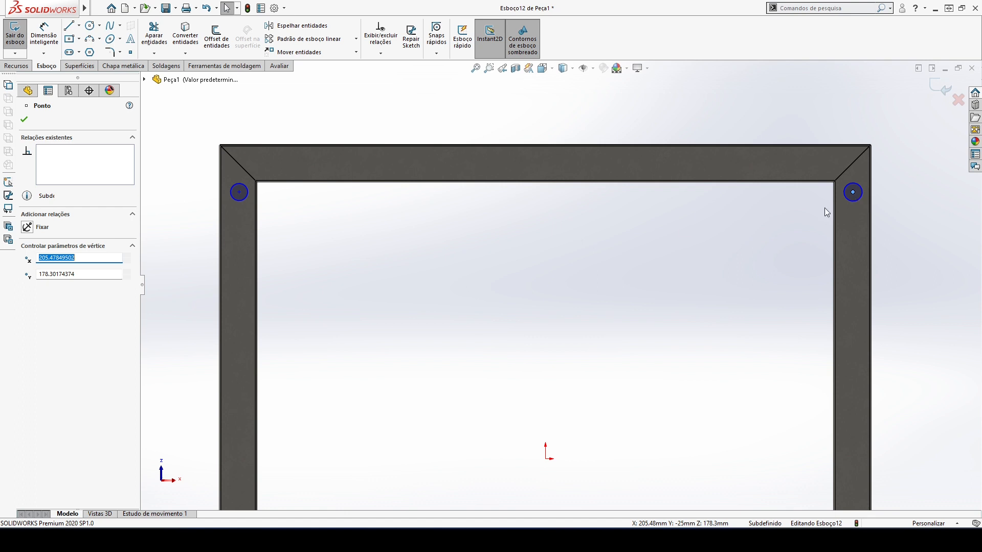
{"action": "left_click", "coordinate": [239, 193], "text": "ctrl"}
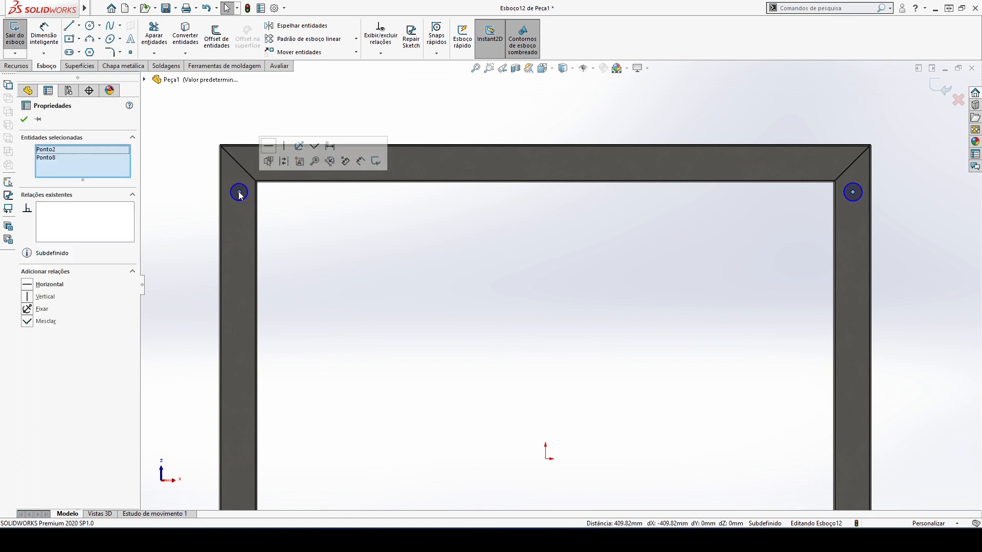
{"action": "left_click", "coordinate": [27, 285]}
{"action": "left_click", "coordinate": [416, 247]}
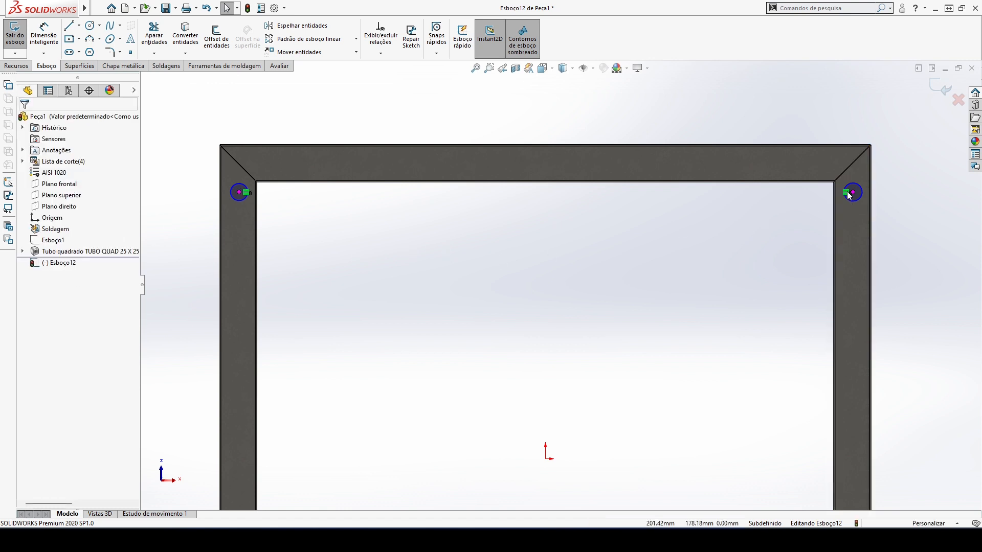
Add a vertical relation between the centres of the two circles on the right-hand tube
{"action": "left_click", "coordinate": [853, 193]}
{"action": "scroll", "coordinate": [703, 308], "scroll_direction": "up", "scroll_amount": 5}
{"action": "scroll", "coordinate": [617, 400], "scroll_direction": "down", "scroll_amount": 8}
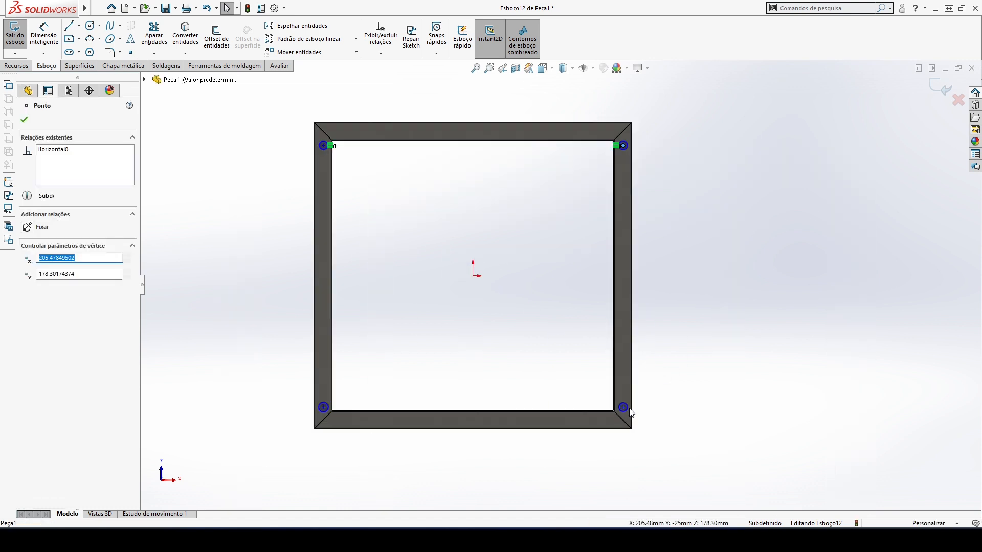
{"action": "left_click", "coordinate": [600, 372], "text": "ctrl"}
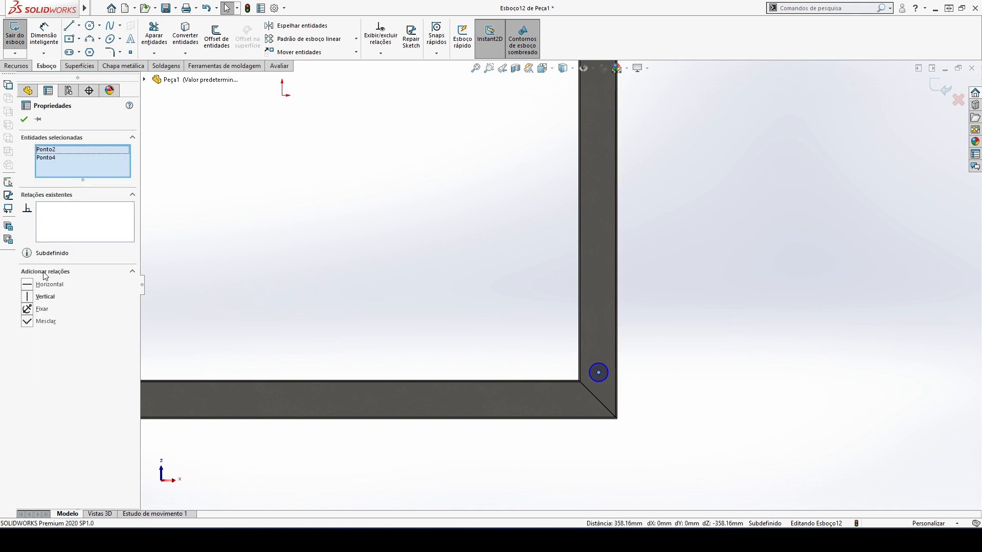
{"action": "left_click", "coordinate": [431, 281]}
{"action": "scroll", "coordinate": [417, 242], "scroll_direction": "up", "scroll_amount": 6}
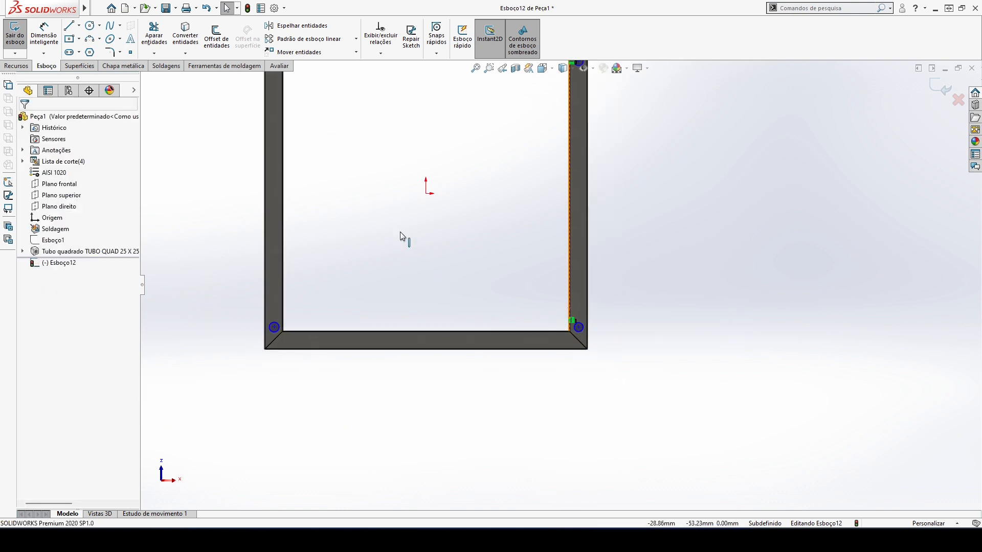
Add a vertical relation between the centres of the two circles on the left-hand tube
{"action": "scroll", "coordinate": [373, 122], "scroll_direction": "down", "scroll_amount": 4}
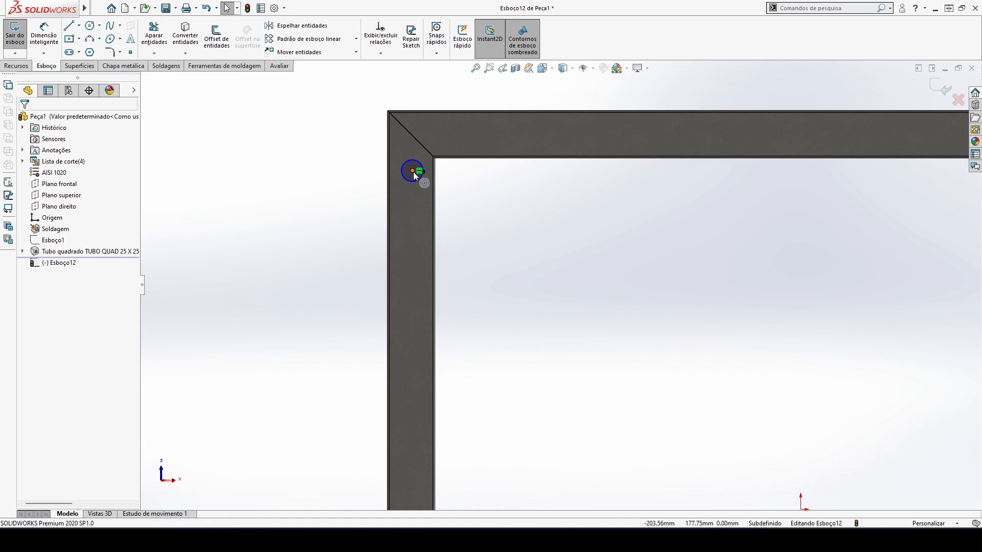
{"action": "left_click", "coordinate": [413, 172]}
{"action": "scroll", "coordinate": [533, 397], "scroll_direction": "up", "scroll_amount": 5}
{"action": "scroll", "coordinate": [524, 425], "scroll_direction": "down", "scroll_amount": 3}
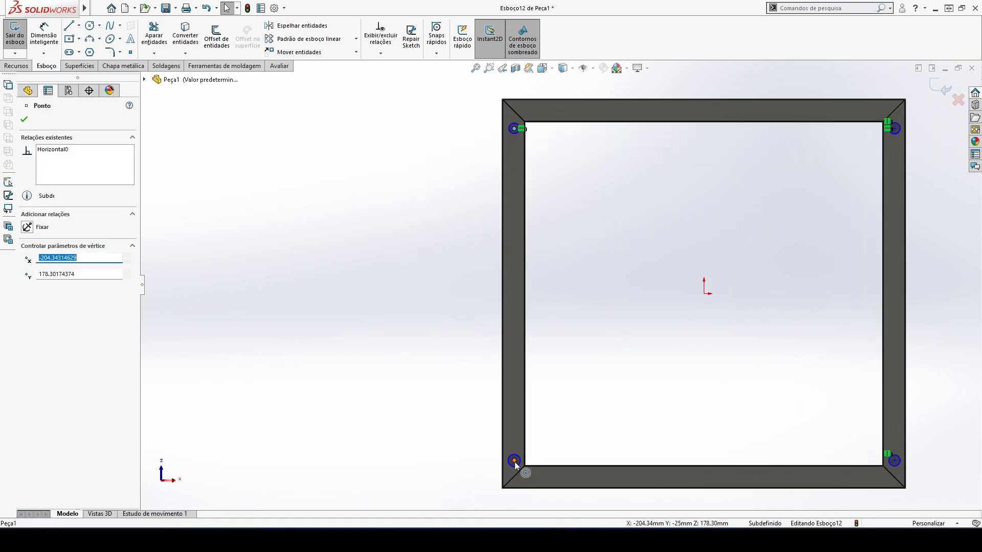
{"action": "left_click", "coordinate": [515, 462], "text": "ctrl"}
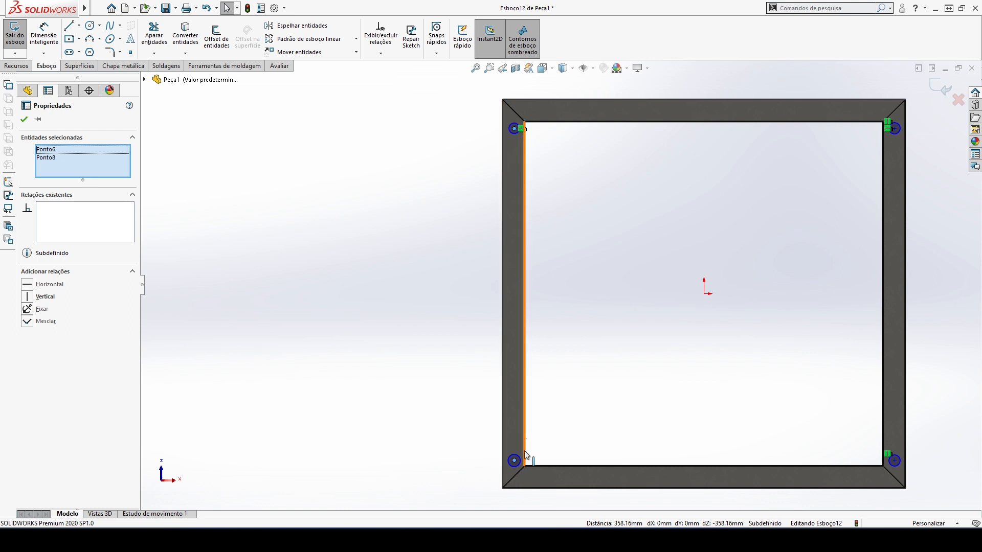
{"action": "left_click", "coordinate": [31, 298]}
{"action": "left_click", "coordinate": [288, 331]}
Add a horizontal relation between the centres of the two lower circles
{"action": "left_click", "coordinate": [514, 460]}
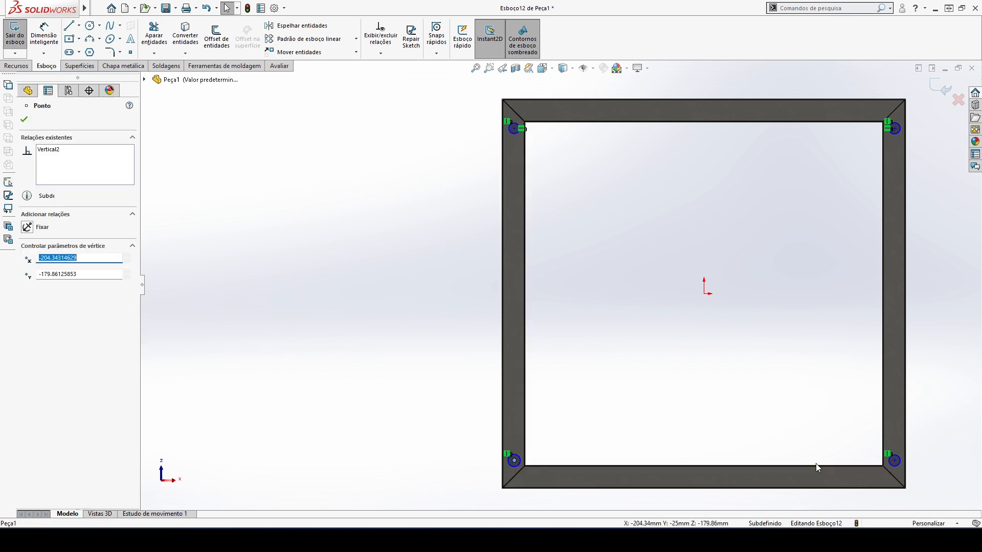
{"action": "left_click", "coordinate": [895, 462], "text": "ctrl"}
{"action": "left_click", "coordinate": [30, 285]}
{"action": "left_click", "coordinate": [331, 310]}
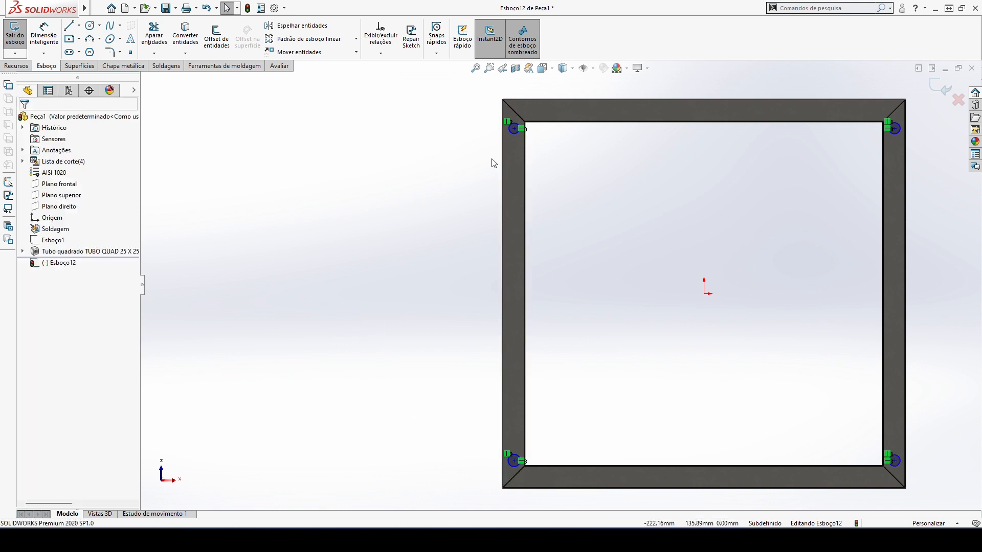
Make all four corner circles the same size with an equal relation
{"action": "left_click", "coordinate": [515, 137]}
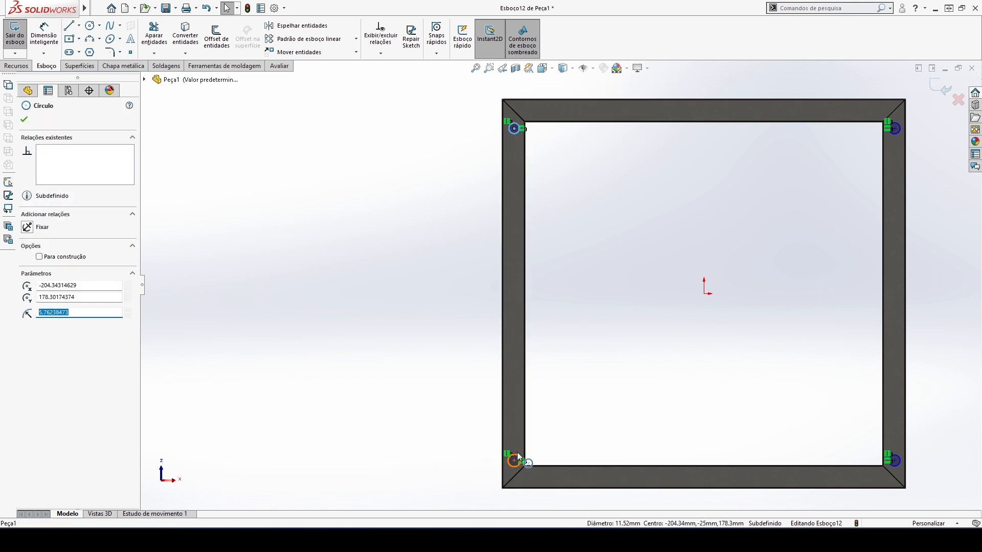
{"action": "left_click", "coordinate": [517, 452], "text": "ctrl"}
{"action": "left_click", "coordinate": [896, 134], "text": "ctrl"}
{"action": "left_click", "coordinate": [894, 463], "text": "ctrl"}
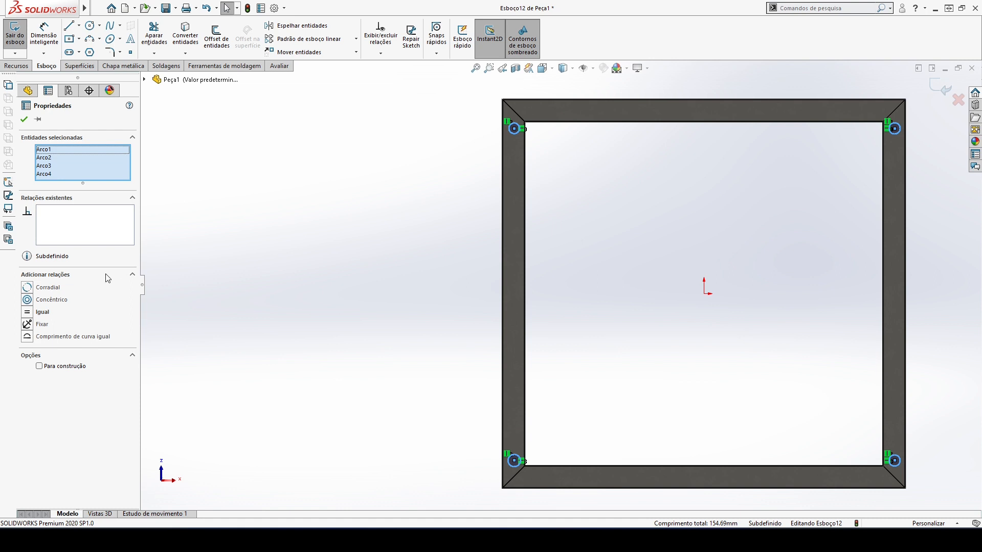
{"action": "left_click", "coordinate": [28, 312]}
{"action": "left_click", "coordinate": [403, 303]}
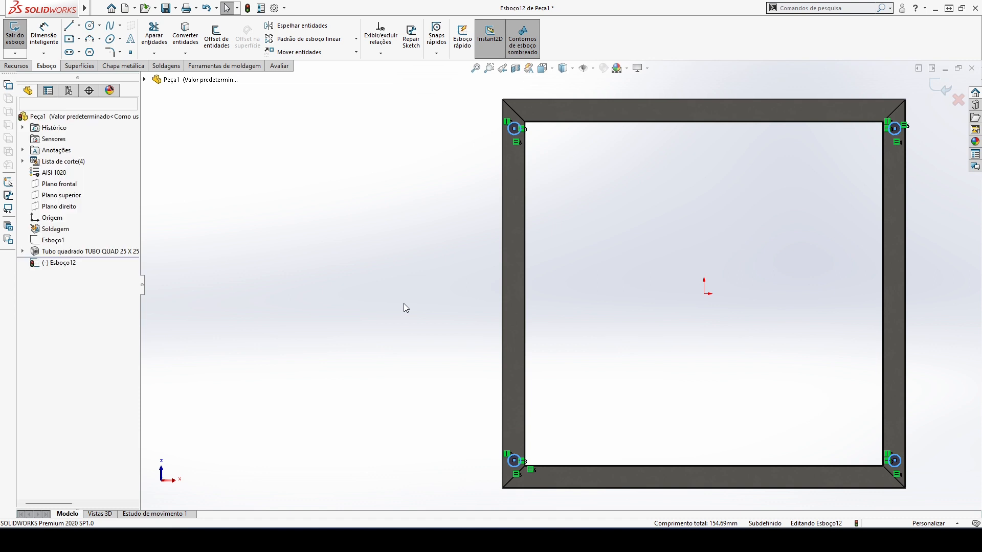
Dimension the upper-left circle with a diameter of 9.5 mm
{"action": "right_click_drag", "start_coordinate": [439, 415], "coordinate": [439, 381]}
{"action": "scroll", "coordinate": [524, 136], "scroll_direction": "down", "scroll_amount": 3}
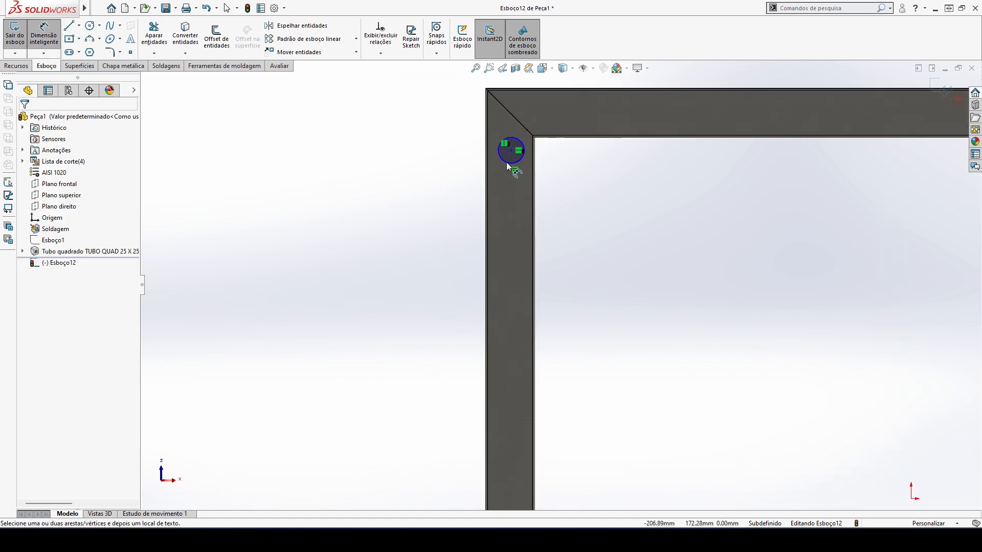
{"action": "left_click", "coordinate": [518, 132]}
{"action": "left_click", "coordinate": [415, 203]}
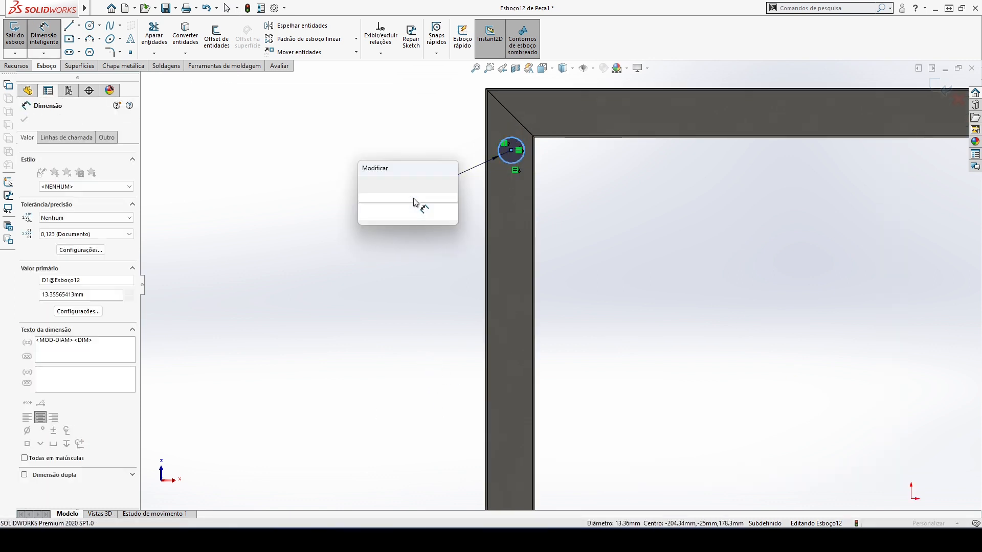
{"action": "type", "text": "9.5"}
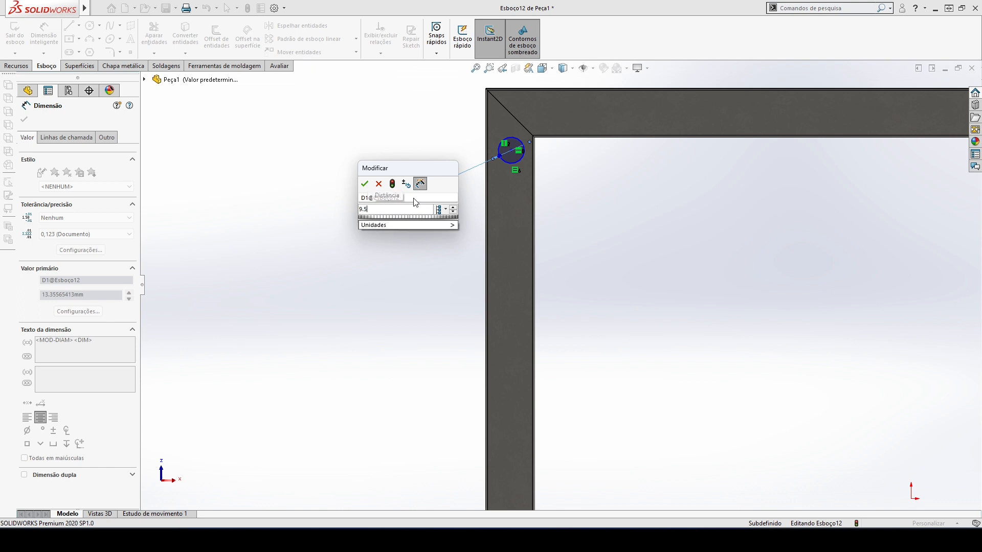
{"action": "key", "text": "Return"}
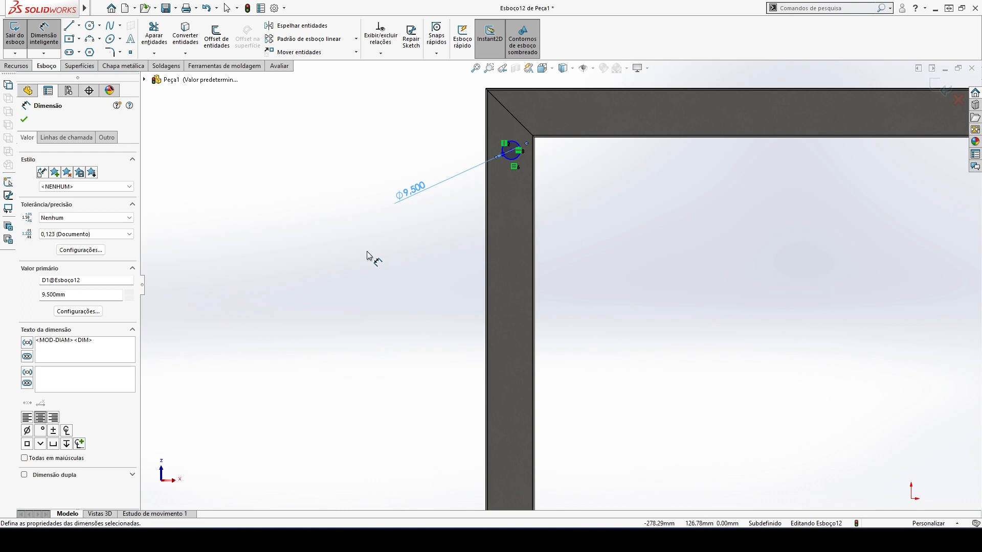
Check the hole spacing in the Acrobat Reader drawing, then return to the SOLIDWORKS sketch
{"action": "scroll", "coordinate": [438, 293], "scroll_direction": "up", "scroll_amount": 9}
{"action": "scroll", "coordinate": [630, 316], "scroll_direction": "down", "scroll_amount": 5}
{"action": "scroll", "coordinate": [734, 225], "scroll_direction": "up", "scroll_amount": 2}
{"action": "scroll", "coordinate": [750, 254], "scroll_direction": "down", "scroll_amount": 2}
{"action": "scroll", "coordinate": [649, 242], "scroll_direction": "up", "scroll_amount": 2}
{"action": "scroll", "coordinate": [611, 410], "scroll_direction": "down", "scroll_amount": 1}
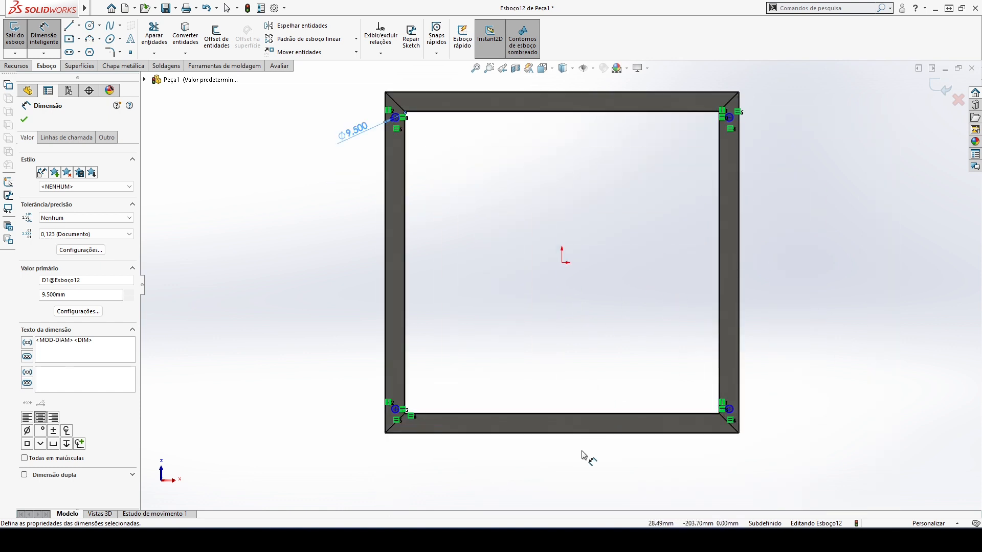
{"action": "left_click", "coordinate": [545, 540]}
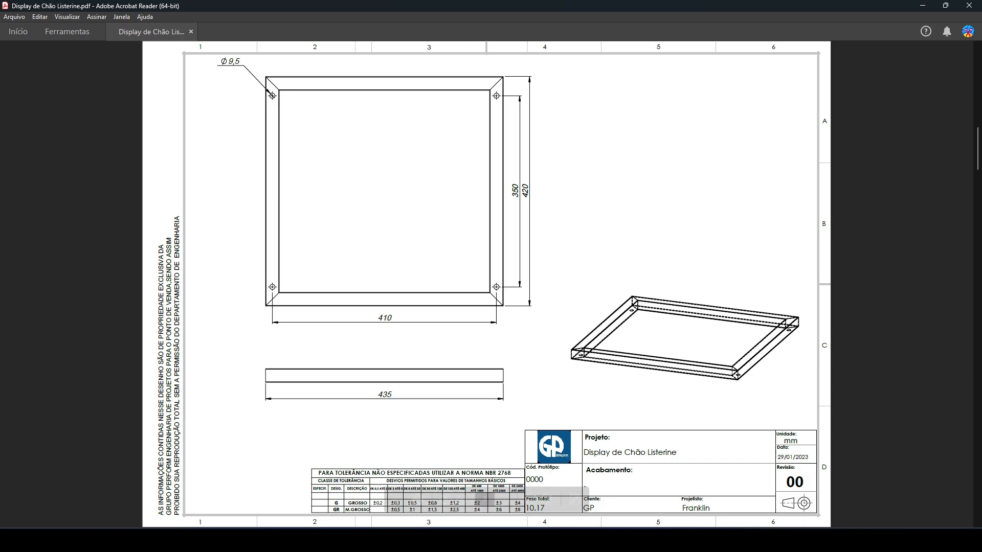
{"action": "left_click", "coordinate": [511, 541]}
{"action": "key", "text": "Escape"}
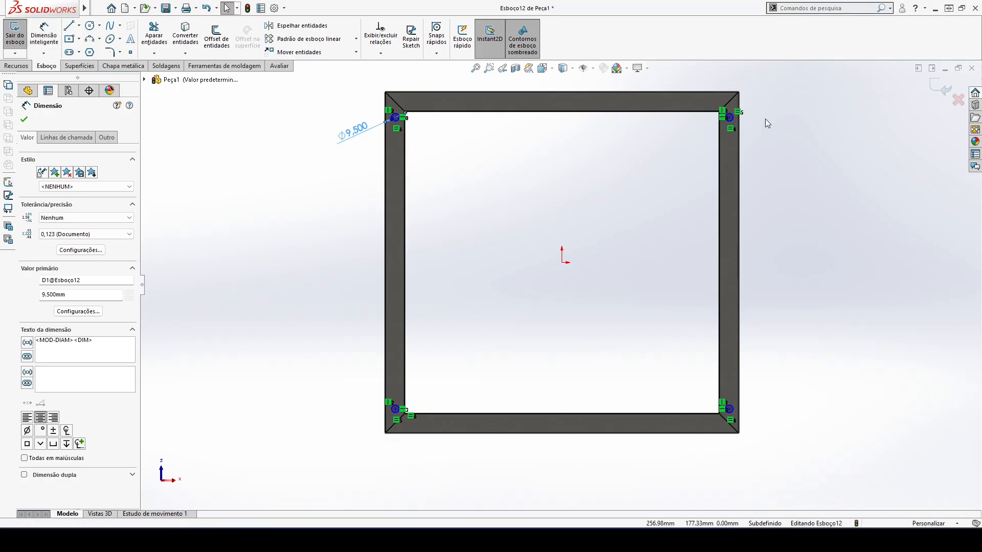
Dimension the vertical distance between the two right-hand circle centres as 350 mm
{"action": "right_click_drag", "start_coordinate": [772, 153], "coordinate": [775, 132]}
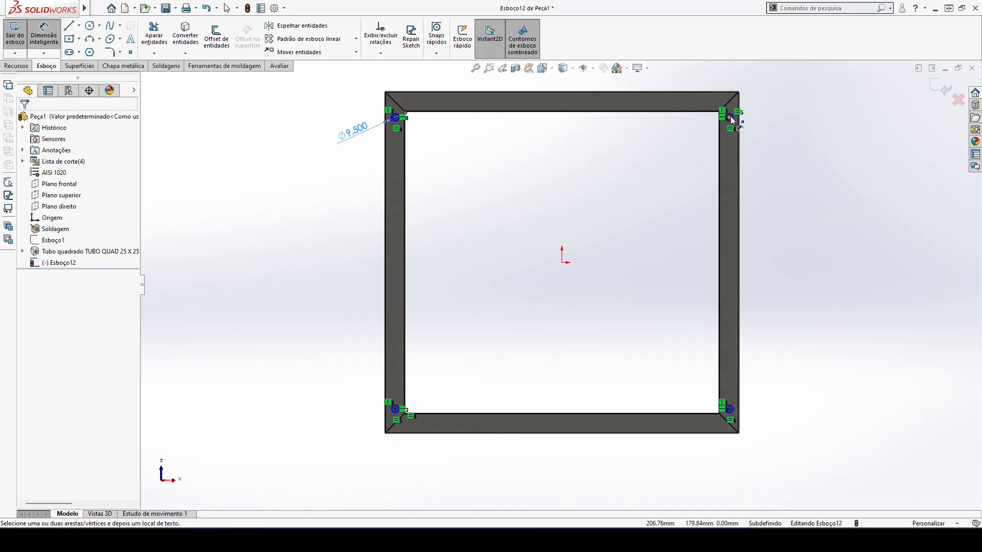
{"action": "left_click", "coordinate": [730, 118]}
{"action": "left_click", "coordinate": [730, 410]}
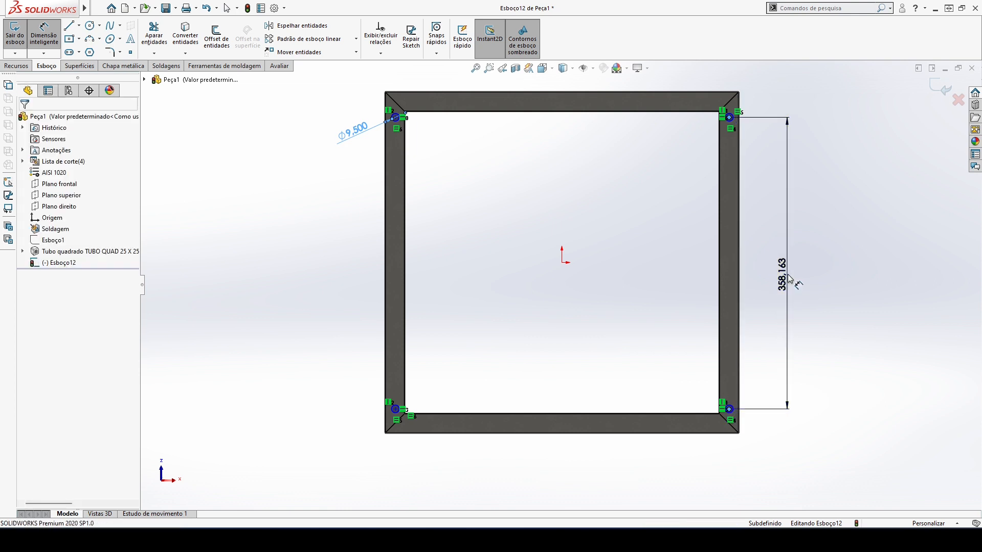
{"action": "left_click", "coordinate": [786, 301]}
{"action": "type", "text": "350"}
{"action": "key", "text": "Return"}
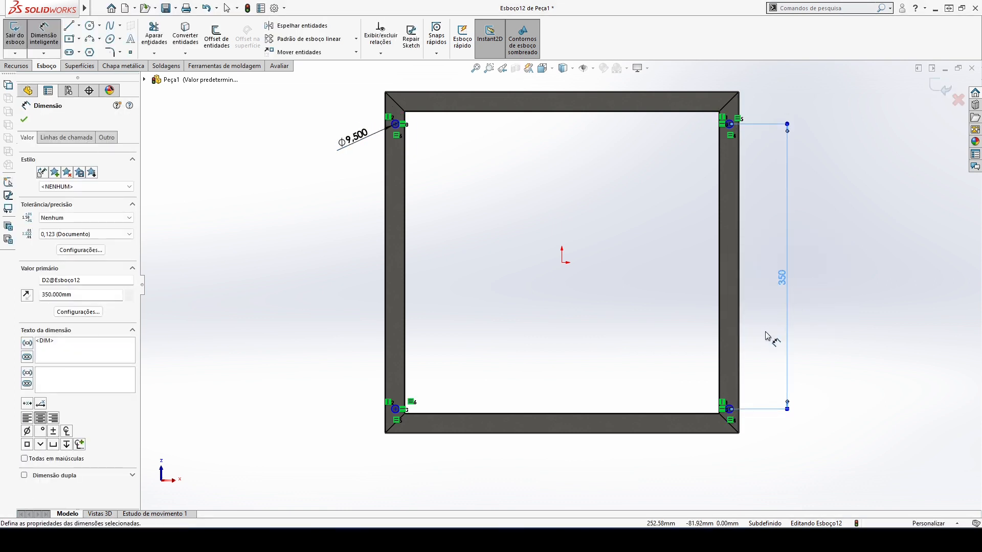
Dimension the horizontal distance between the two lower circle centres as 410 mm and finish dimensioning
{"action": "left_click", "coordinate": [730, 409]}
{"action": "left_click", "coordinate": [395, 409]}
{"action": "left_click", "coordinate": [565, 483]}
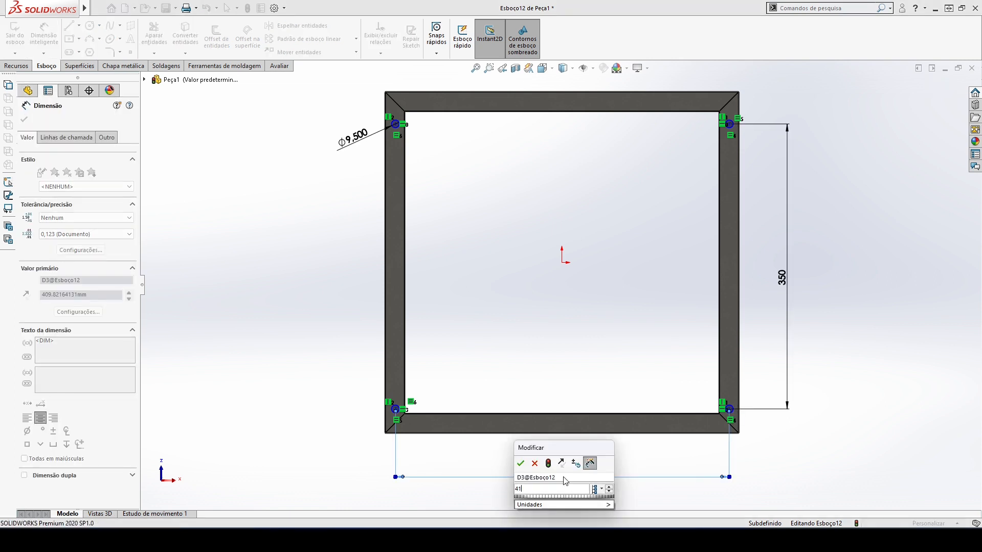
{"action": "type", "text": "410"}
{"action": "key", "text": "Return"}
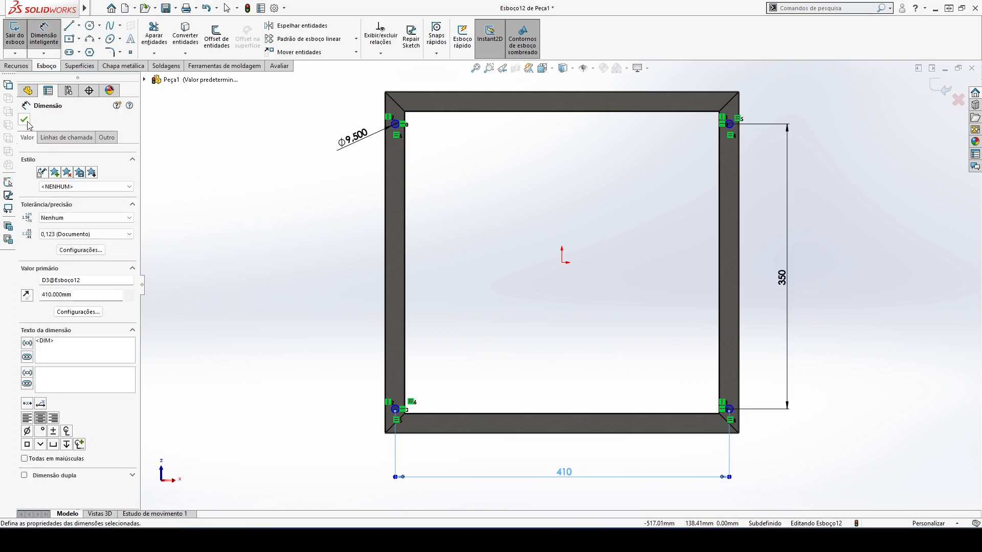
{"action": "left_click", "coordinate": [25, 121]}
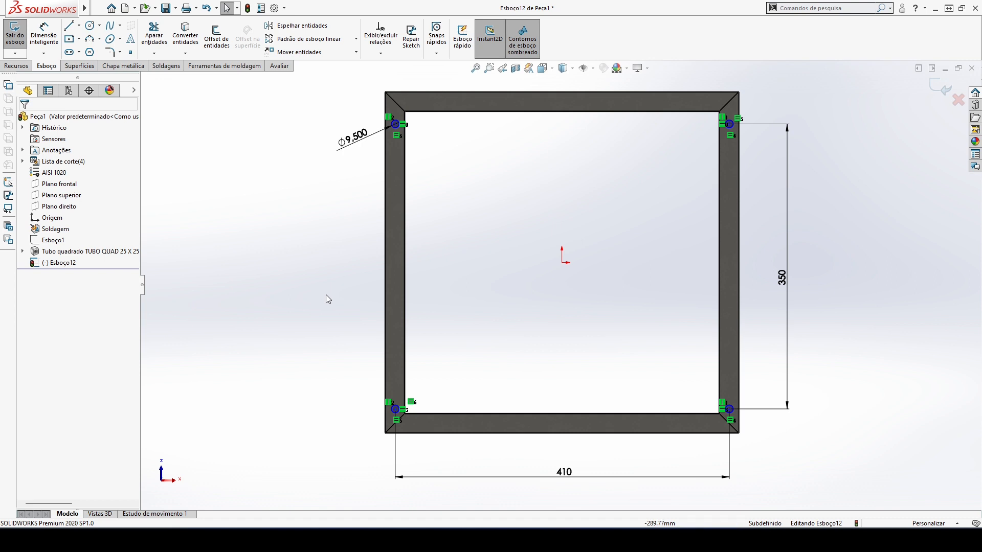
Dimension the vertical distance from the origin to the lower-right circle centre as 350/2 mm
{"action": "right_click_drag", "start_coordinate": [312, 372], "coordinate": [279, 284]}
{"action": "left_click", "coordinate": [562, 262]}
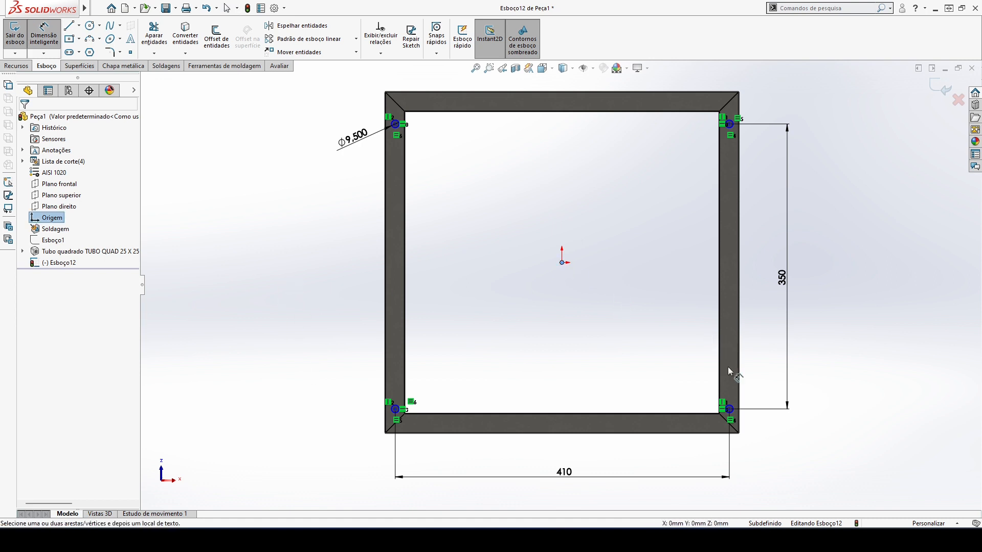
{"action": "left_click", "coordinate": [730, 409]}
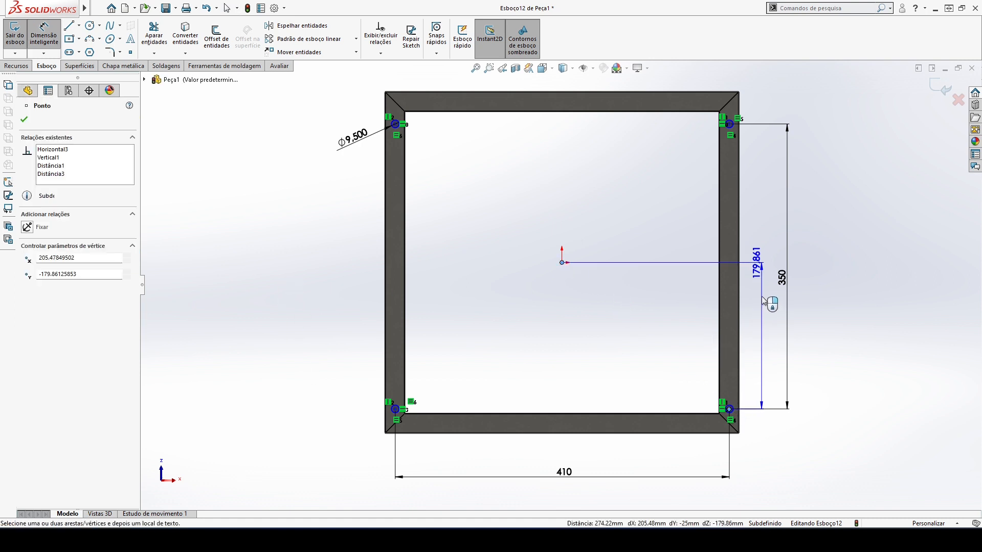
{"action": "left_click", "coordinate": [762, 301]}
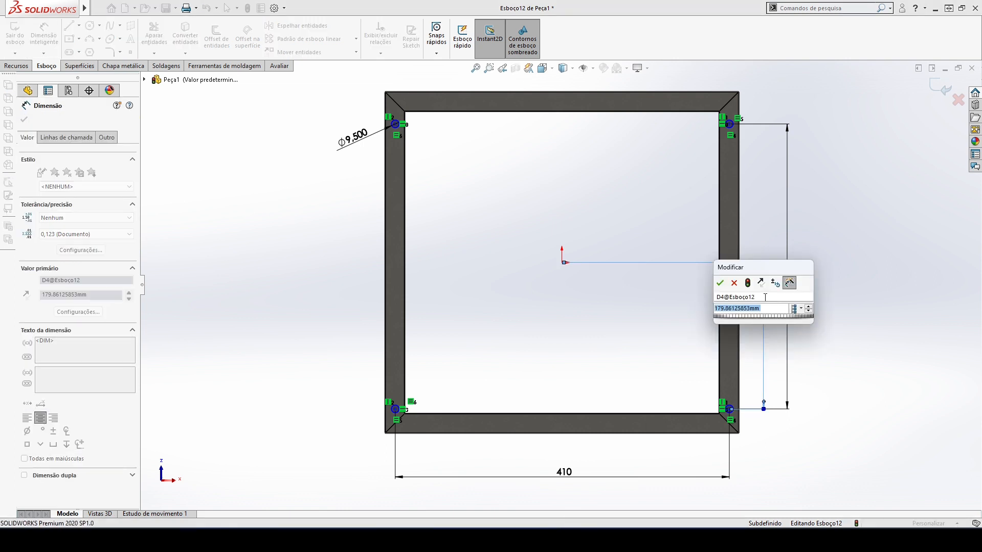
{"action": "type", "text": "350/"}
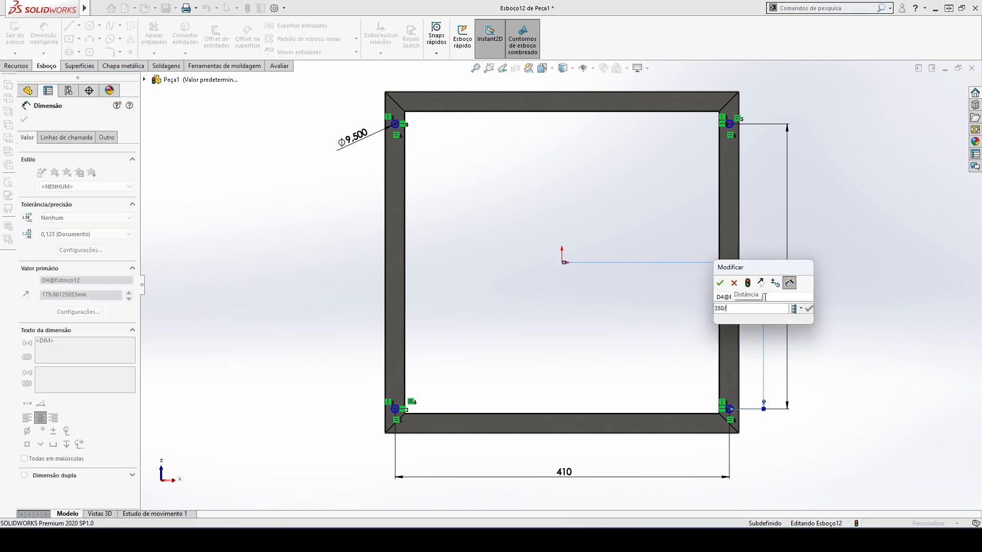
{"action": "type", "text": "2"}
{"action": "key", "text": "Return"}
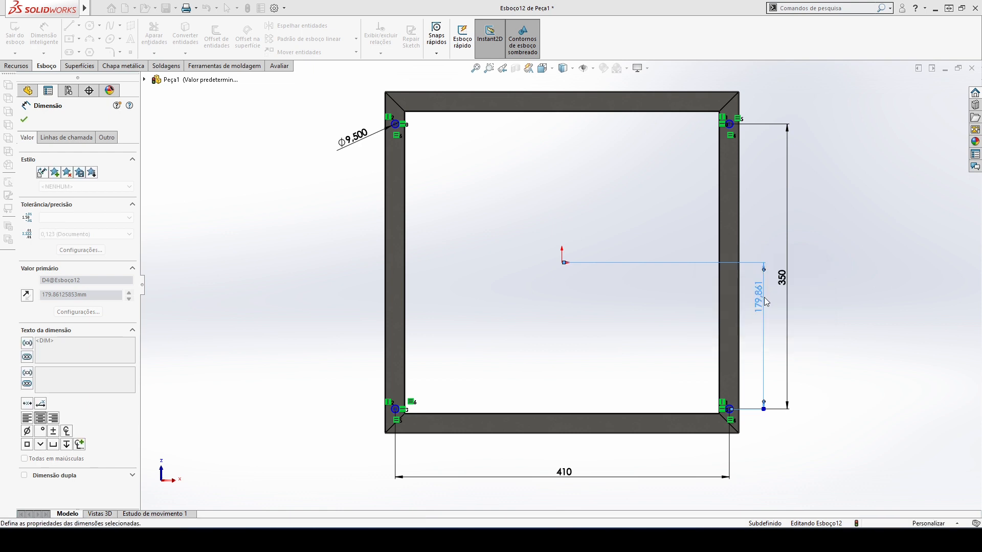
Dimension the horizontal distance from the origin to the lower-right circle centre as 205 mm and finish dimensioning
{"action": "left_click", "coordinate": [563, 263]}
{"action": "left_click", "coordinate": [730, 406]}
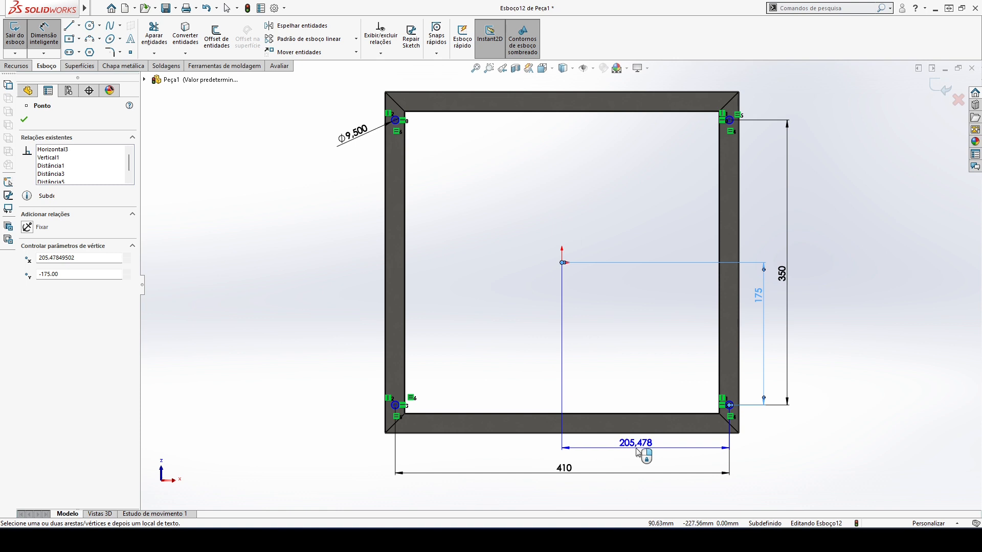
{"action": "left_click", "coordinate": [642, 453]}
{"action": "type", "text": "205"}
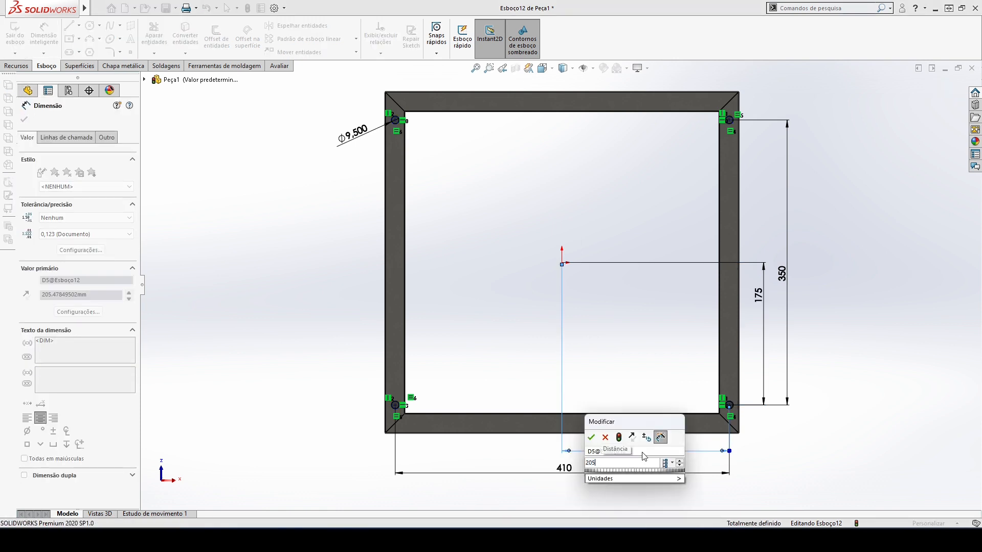
{"action": "key", "text": "Return"}
{"action": "left_click", "coordinate": [272, 354]}
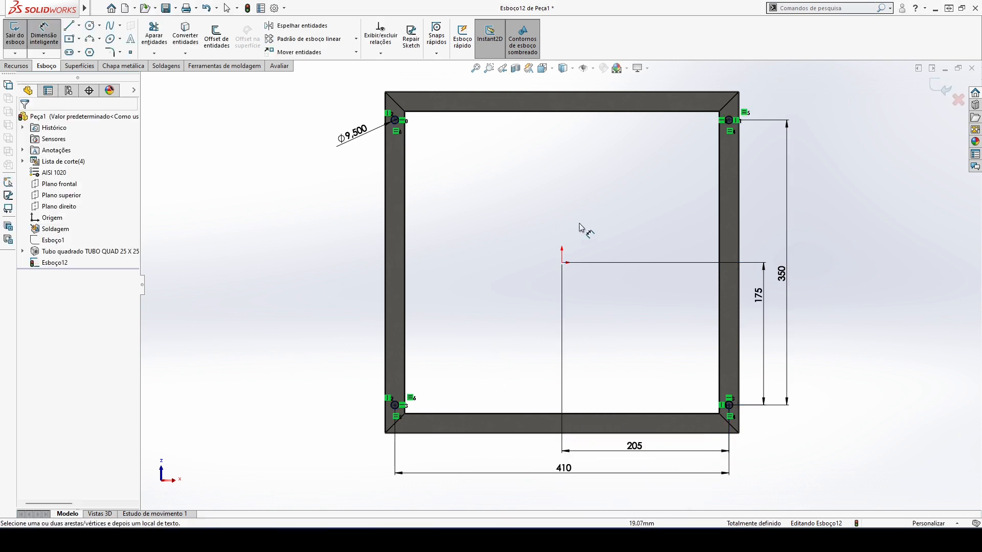
Cut the four corner circles into the square-tube frame with a blind extruded cut 10 mm deep
{"action": "scroll", "coordinate": [760, 119], "scroll_direction": "down", "scroll_amount": 6}
{"action": "scroll", "coordinate": [655, 151], "scroll_direction": "down", "scroll_amount": 8}
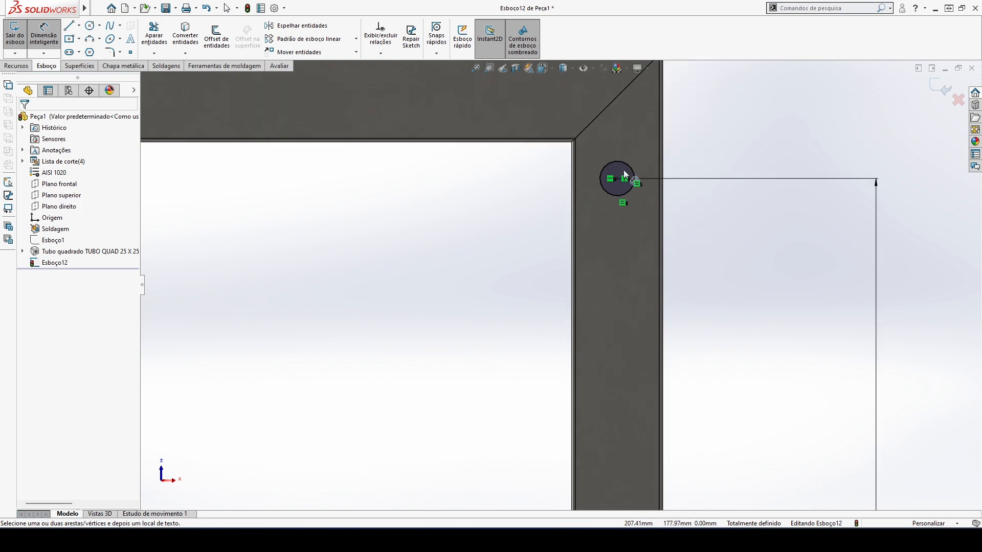
{"action": "scroll", "coordinate": [590, 238], "scroll_direction": "up", "scroll_amount": 10}
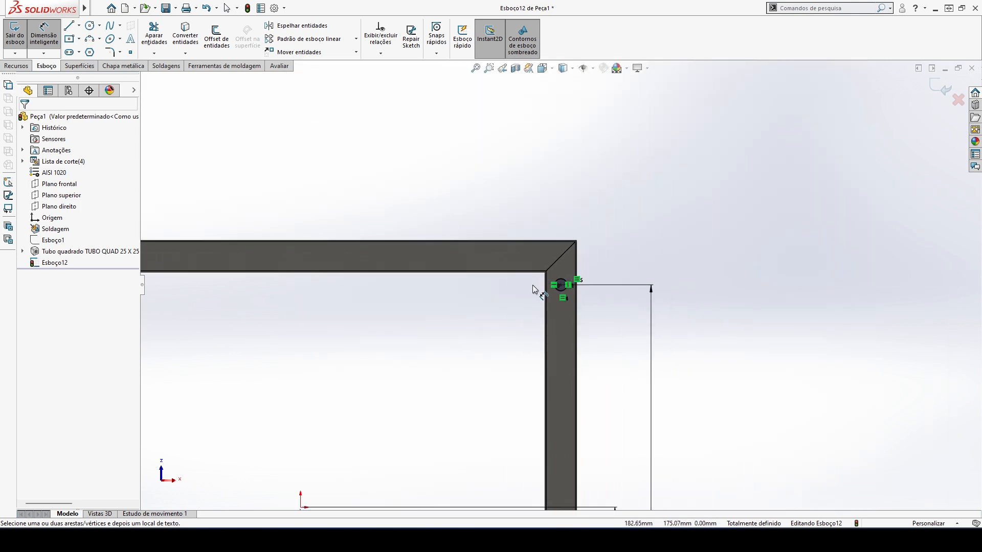
{"action": "scroll", "coordinate": [391, 325], "scroll_direction": "down", "scroll_amount": 5}
{"action": "middle_click_drag", "start_coordinate": [608, 323], "coordinate": [627, 365]}
{"action": "scroll", "coordinate": [642, 361], "scroll_direction": "up", "scroll_amount": 4}
{"action": "left_click", "coordinate": [17, 65]}
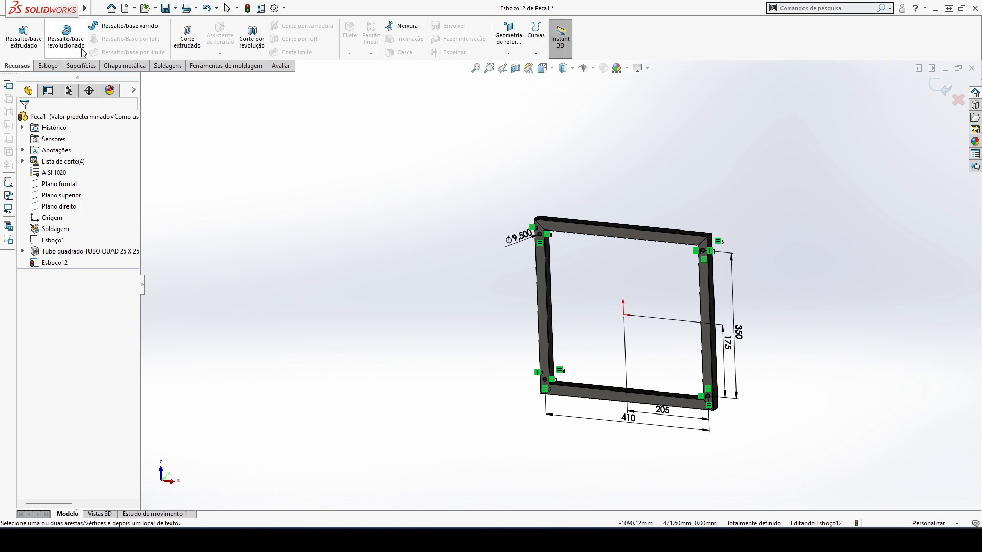
{"action": "left_click", "coordinate": [188, 41]}
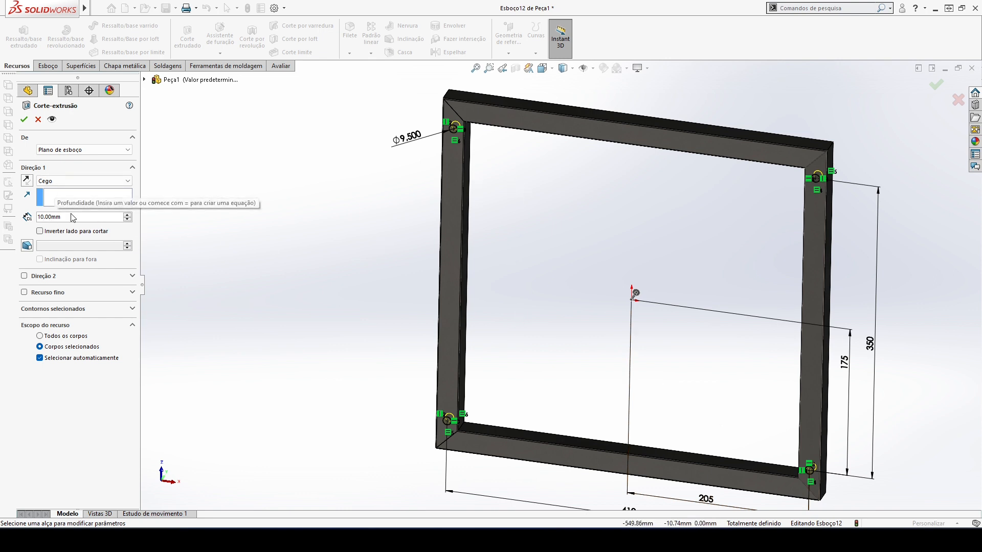
{"action": "left_click", "coordinate": [24, 120]}
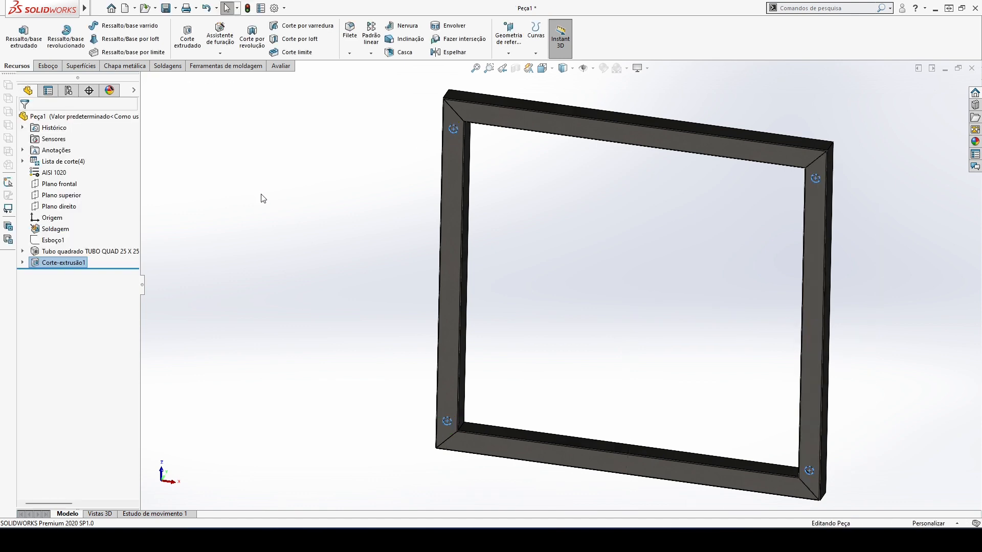
Set the dimetric view and save the part as "Aro da Bse" in the Pasta002 folder
{"action": "scroll", "coordinate": [793, 194], "scroll_direction": "down", "scroll_amount": 6}
{"action": "middle_click_drag", "start_coordinate": [744, 212], "coordinate": [736, 262]}
{"action": "key", "text": "f"}
{"action": "scroll", "coordinate": [340, 274], "scroll_direction": "down", "scroll_amount": 5}
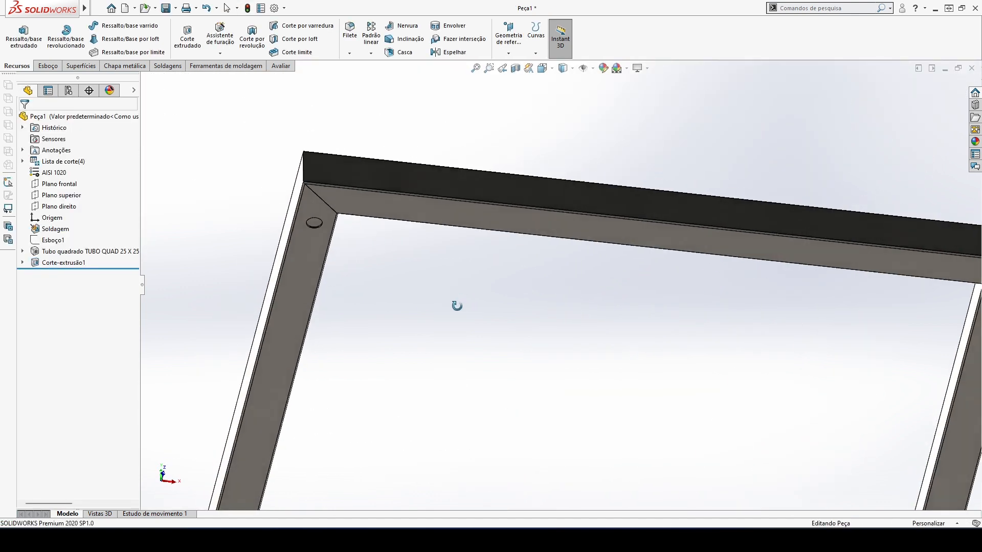
{"action": "key", "text": "space"}
{"action": "left_click", "coordinate": [648, 366]}
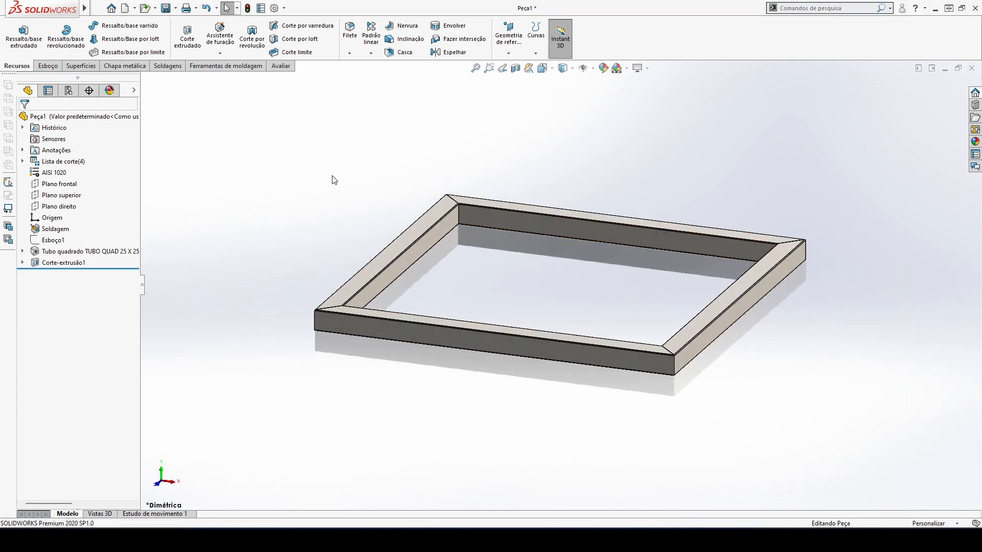
{"action": "key", "text": "ctrl+s"}
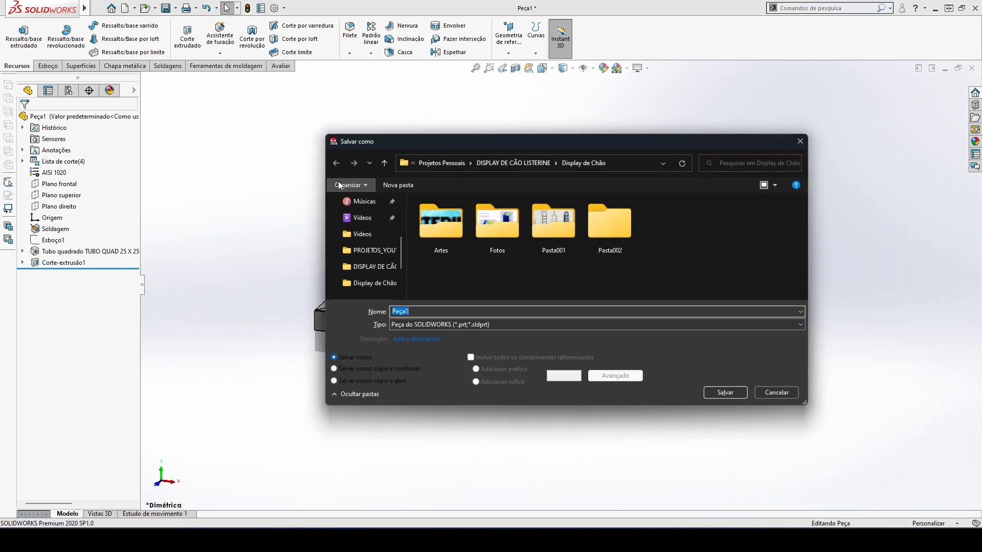
{"action": "double_click", "coordinate": [607, 226]}
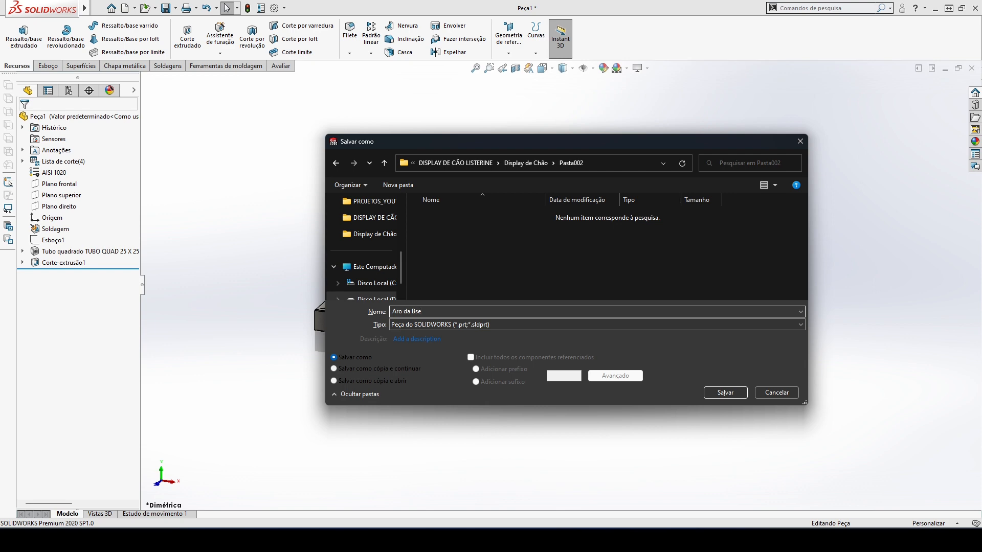
{"action": "left_click", "coordinate": [720, 392]}
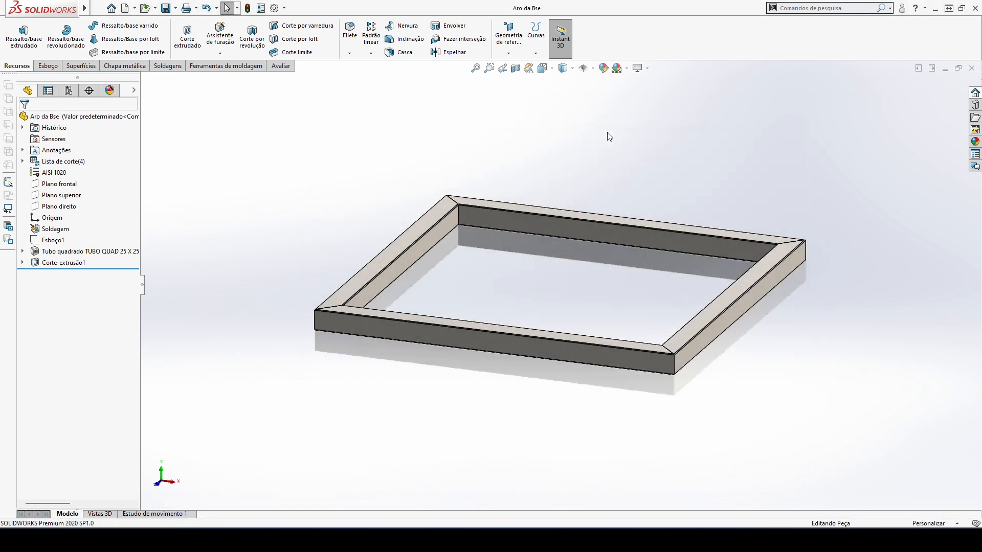
Close the saved base frame part and bring up the tall frame's page in the Acrobat Reader drawing
{"action": "scroll", "coordinate": [665, 160], "scroll_direction": "up", "scroll_amount": 3}
{"action": "middle_click", "coordinate": [665, 160]}
{"action": "middle_click", "coordinate": [665, 160]}
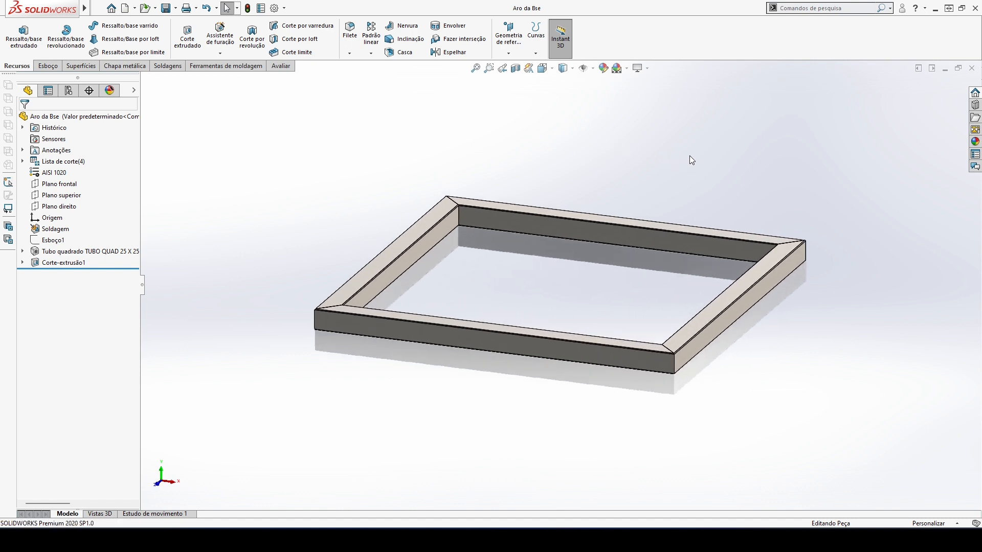
{"action": "left_click", "coordinate": [972, 70]}
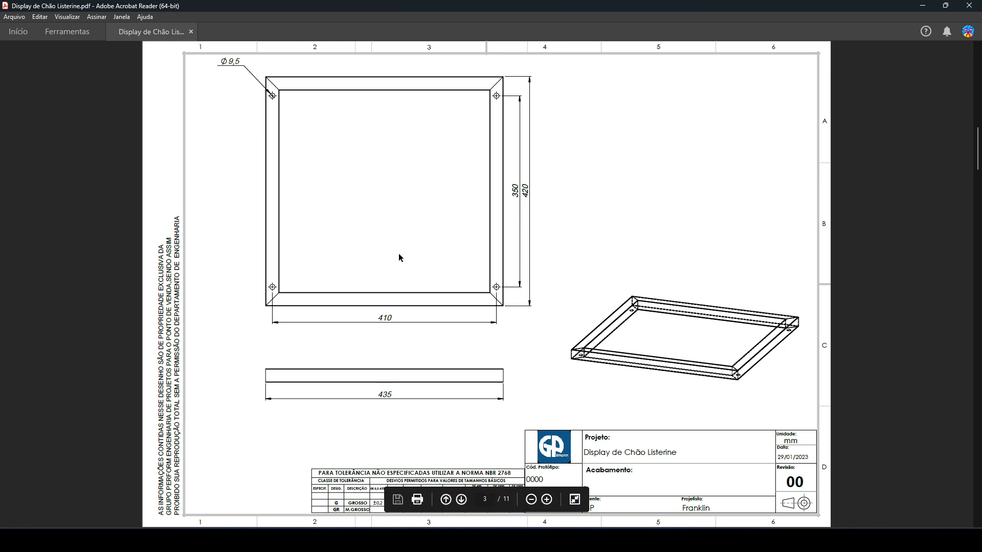
{"action": "scroll", "coordinate": [399, 254], "scroll_direction": "down", "scroll_amount": 3}
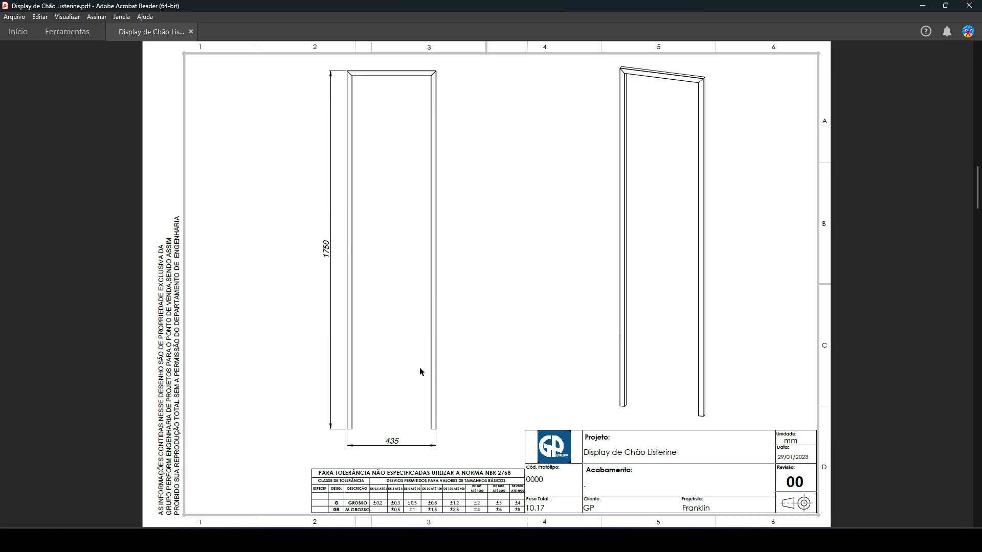
Switch back to SOLIDWORKS and create a new part
{"action": "left_click", "coordinate": [560, 538]}
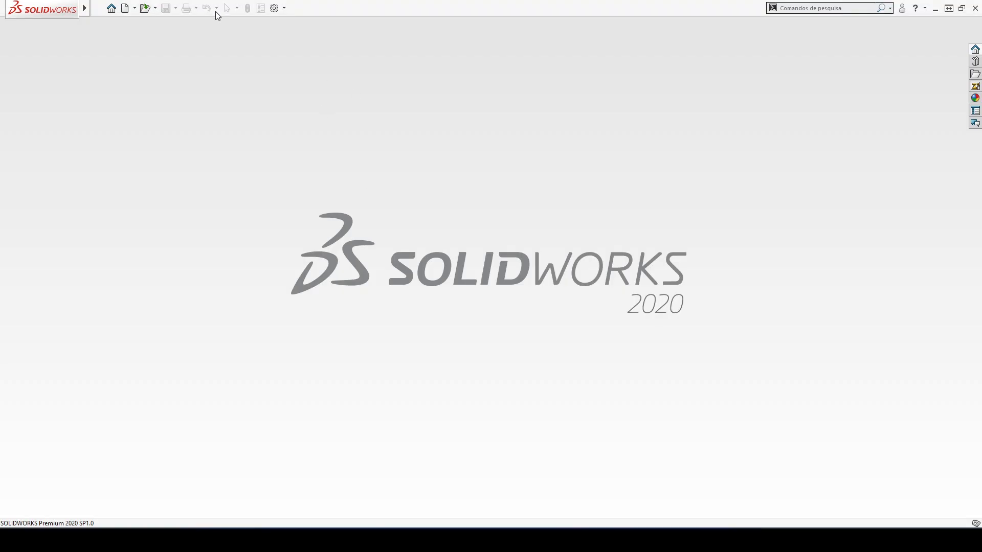
{"action": "left_click", "coordinate": [124, 9]}
{"action": "left_click", "coordinate": [602, 377]}
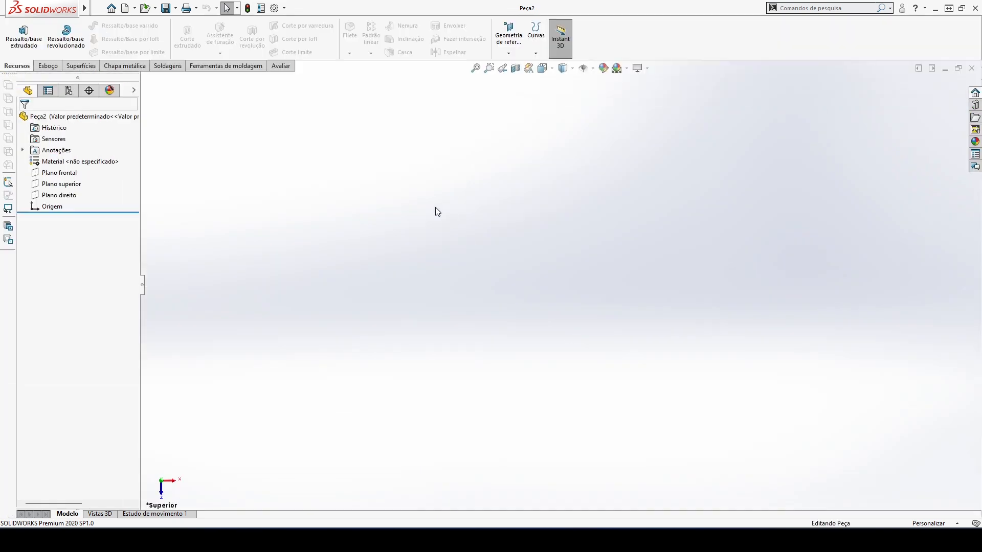
Sketch a centre rectangle about 39 by 179 mm on the front plane, centred on the origin
{"action": "key", "text": "space"}
{"action": "left_click", "coordinate": [527, 197]}
{"action": "left_click", "coordinate": [60, 173]}
{"action": "left_click", "coordinate": [77, 158]}
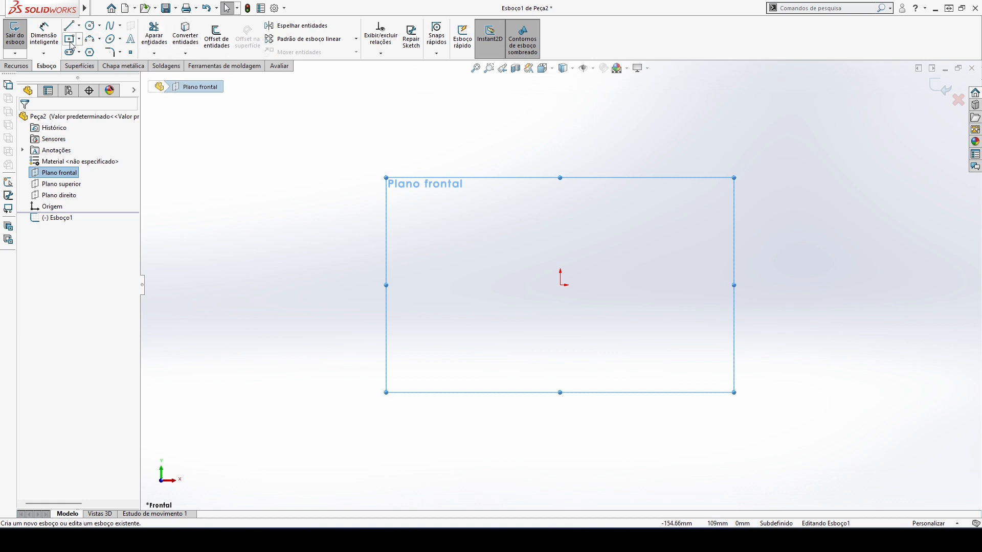
{"action": "left_click", "coordinate": [71, 40]}
{"action": "mouse_move", "coordinate": [561, 284]}
{"action": "left_mouse_down"}
{"action": "mouse_move", "coordinate": [584, 165]}
{"action": "mouse_move", "coordinate": [611, 117]}
{"action": "mouse_move", "coordinate": [599, 110]}
{"action": "left_mouse_up"}
{"action": "key", "text": "Escape"}
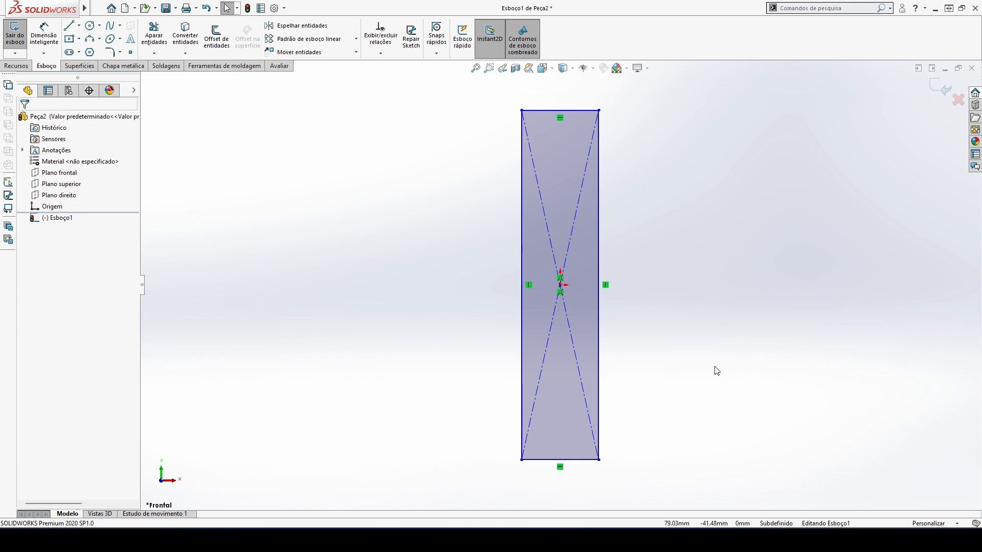
Convert the rectangle's bottom edge to construction geometry
{"action": "left_click", "coordinate": [579, 462]}
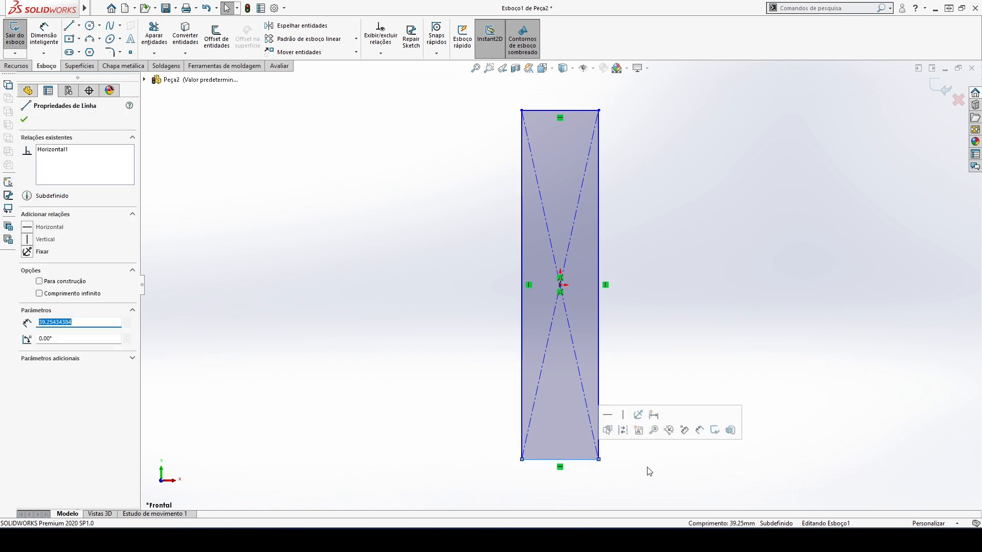
{"action": "left_click", "coordinate": [614, 466]}
{"action": "left_click", "coordinate": [590, 461]}
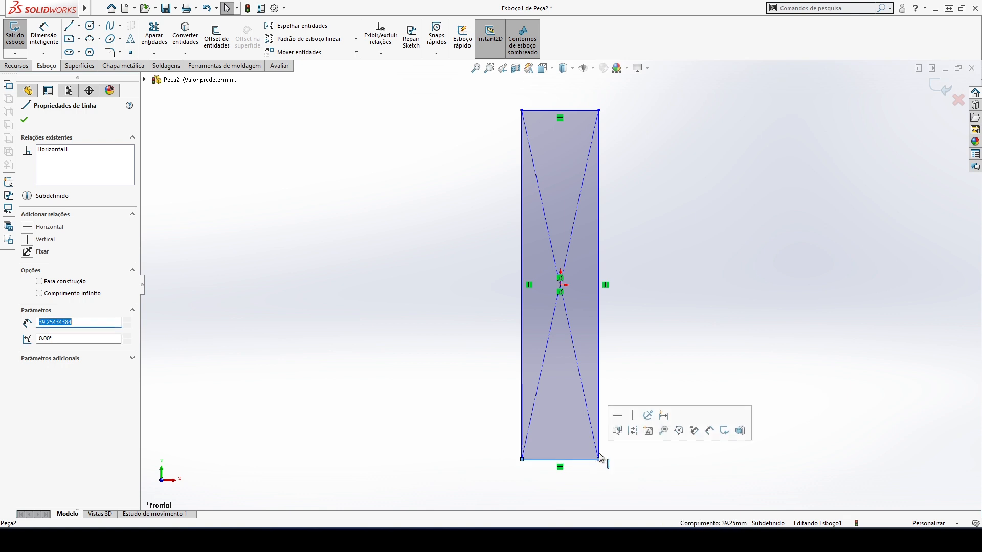
{"action": "left_click", "coordinate": [633, 431]}
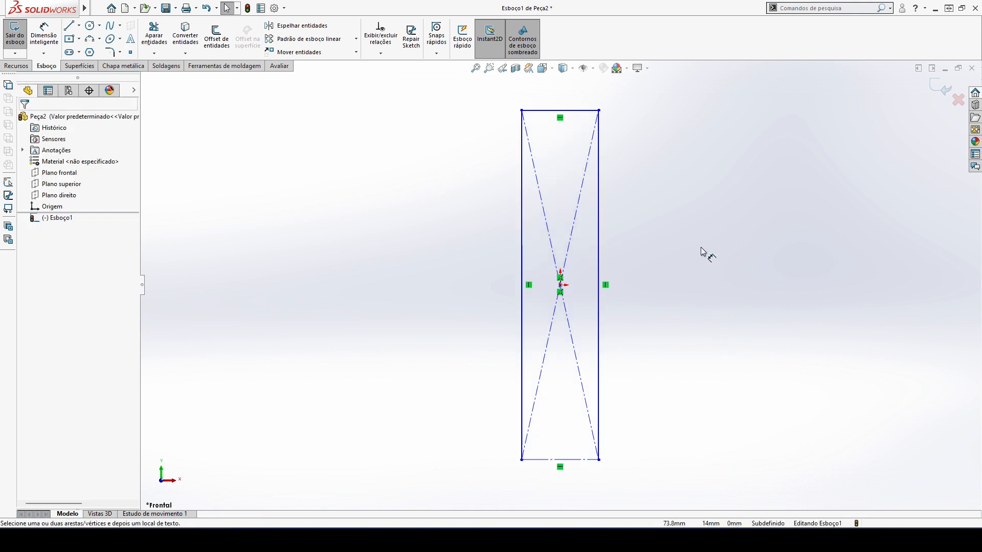
Dimension the rectangle's right vertical edge as 1750 mm
{"action": "left_click", "coordinate": [610, 226]}
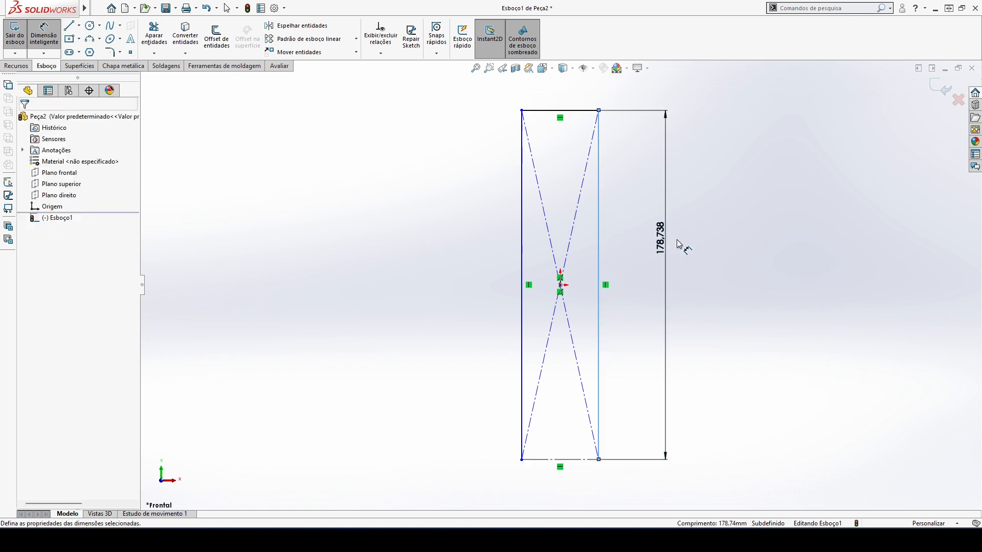
{"action": "left_click", "coordinate": [679, 244]}
{"action": "type", "text": "1750"}
{"action": "key", "text": "Return"}
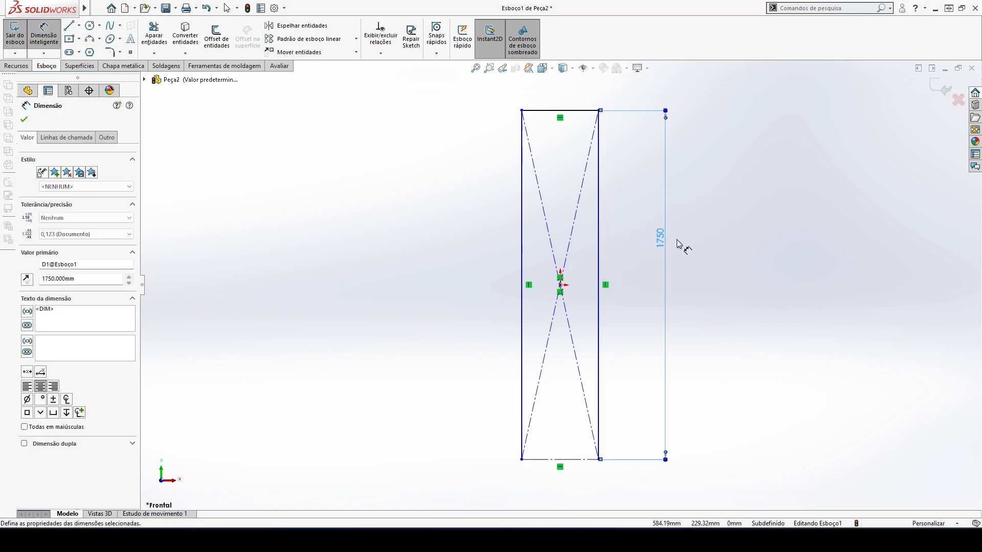
Dimension the rectangle's bottom width as 435 mm after checking the Acrobat Reader drawing, and set the dimetric view
{"action": "key", "text": "alt+Tab"}
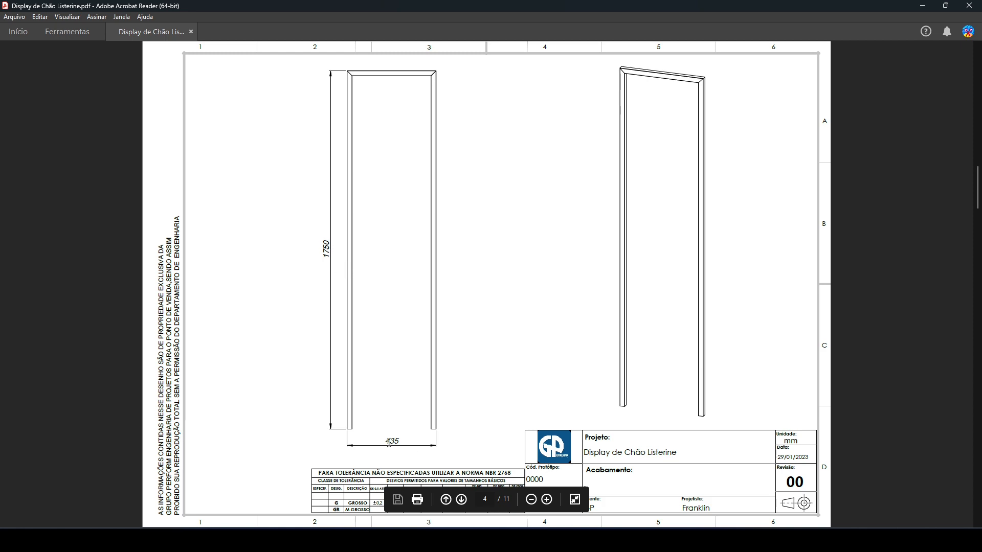
{"action": "key", "text": "alt+Tab"}
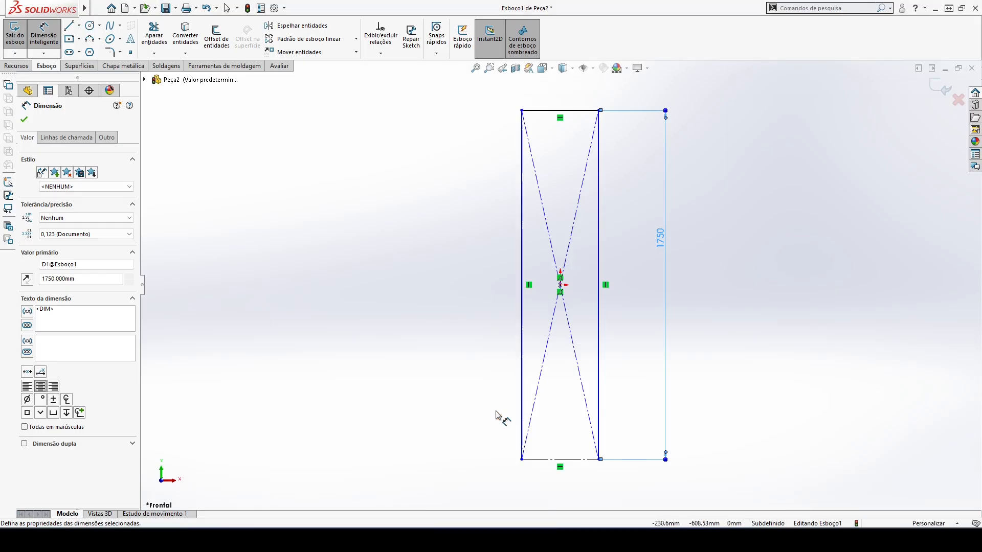
{"action": "left_click", "coordinate": [522, 459]}
{"action": "left_click", "coordinate": [600, 459]}
{"action": "left_click", "coordinate": [586, 494]}
{"action": "type", "text": "435"}
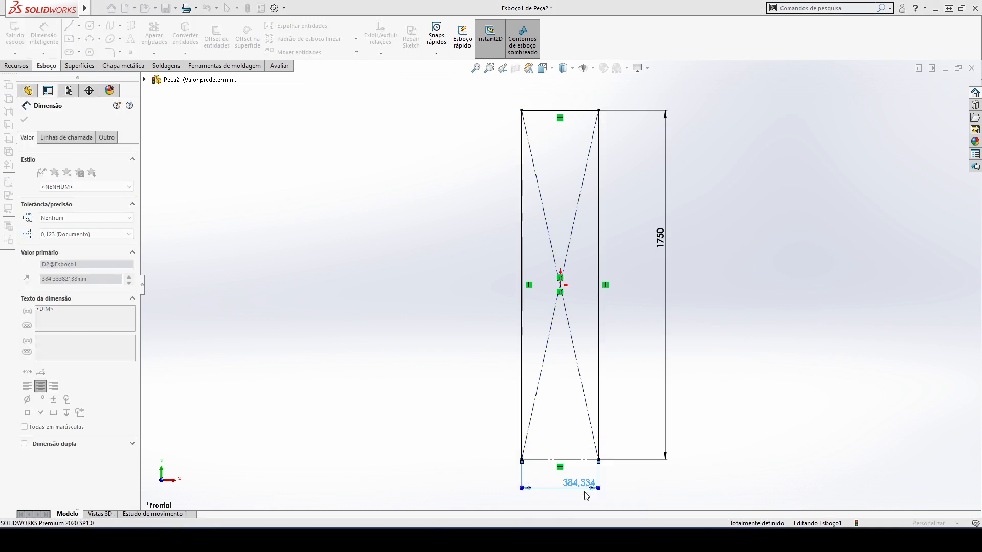
{"action": "key", "text": "Return"}
{"action": "left_click", "coordinate": [24, 119]}
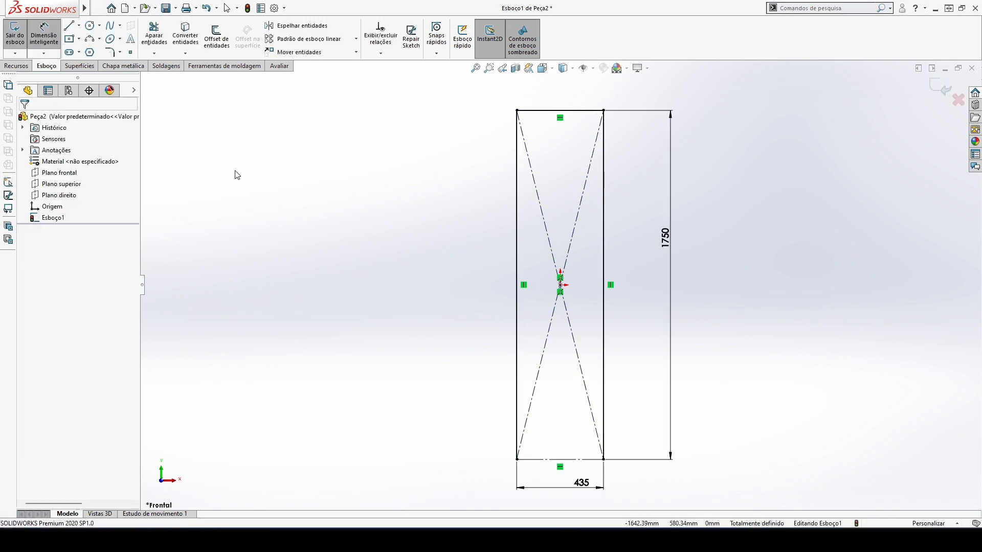
{"action": "key", "text": "space"}
{"action": "left_click", "coordinate": [890, 126]}
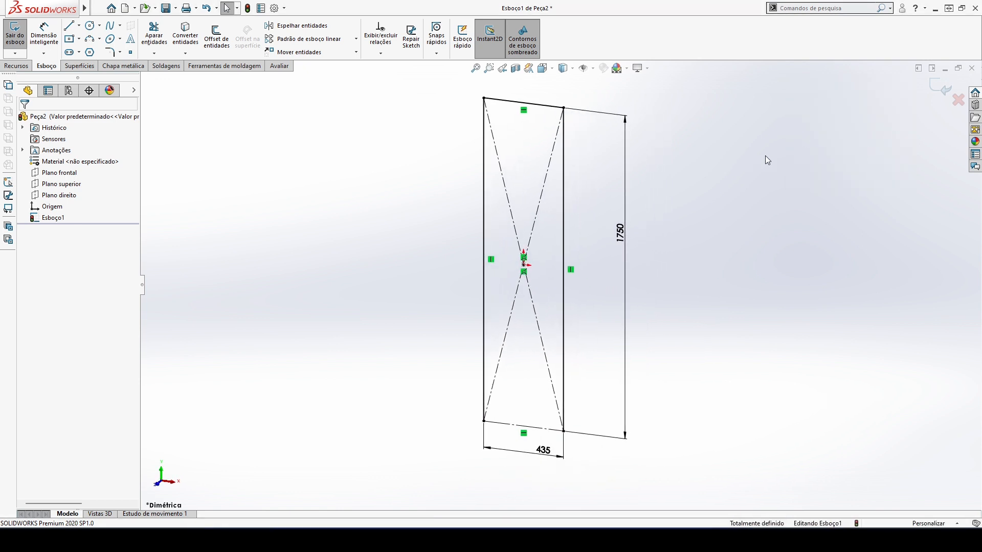
Finish the sketch and add a TUBO QUAD 25 X 25 X 0,90 structural member along its two vertical lines and top line
{"action": "left_click", "coordinate": [944, 88]}
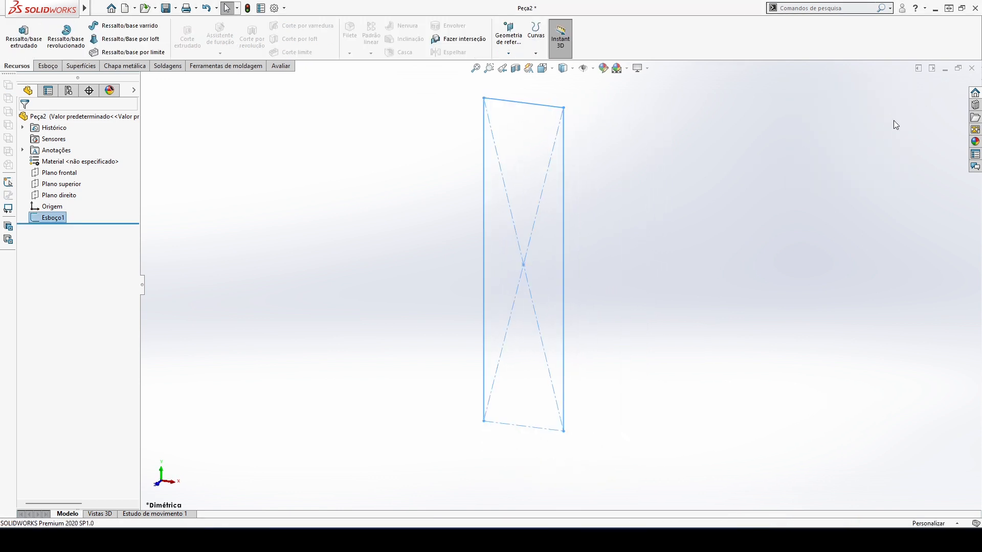
{"action": "left_click", "coordinate": [168, 67]}
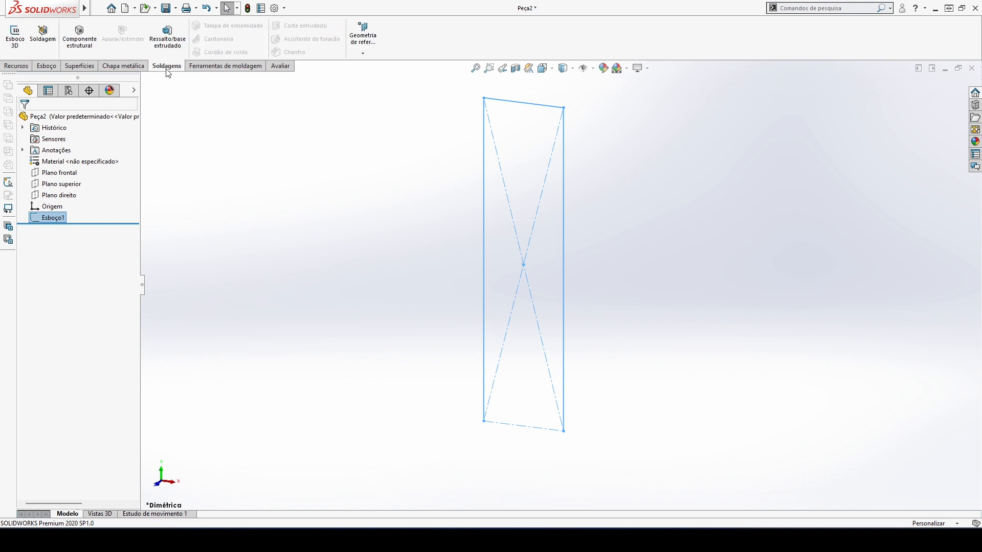
{"action": "left_click", "coordinate": [79, 34]}
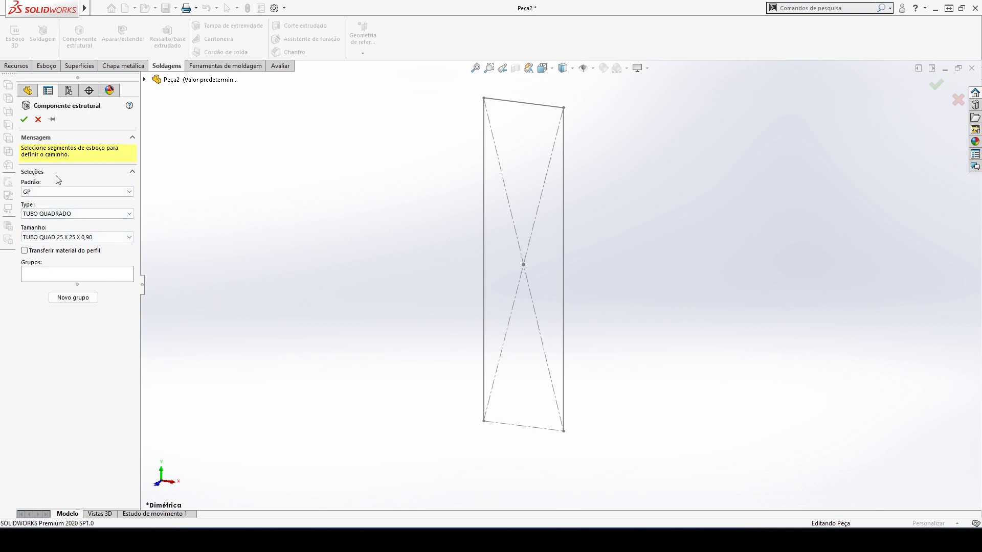
{"action": "left_click", "coordinate": [64, 279]}
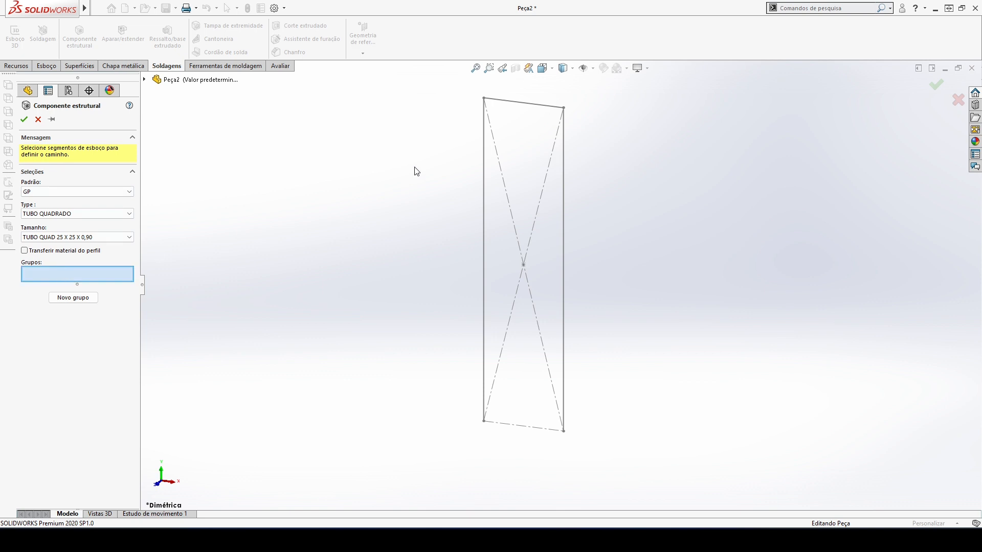
{"action": "left_click", "coordinate": [485, 184]}
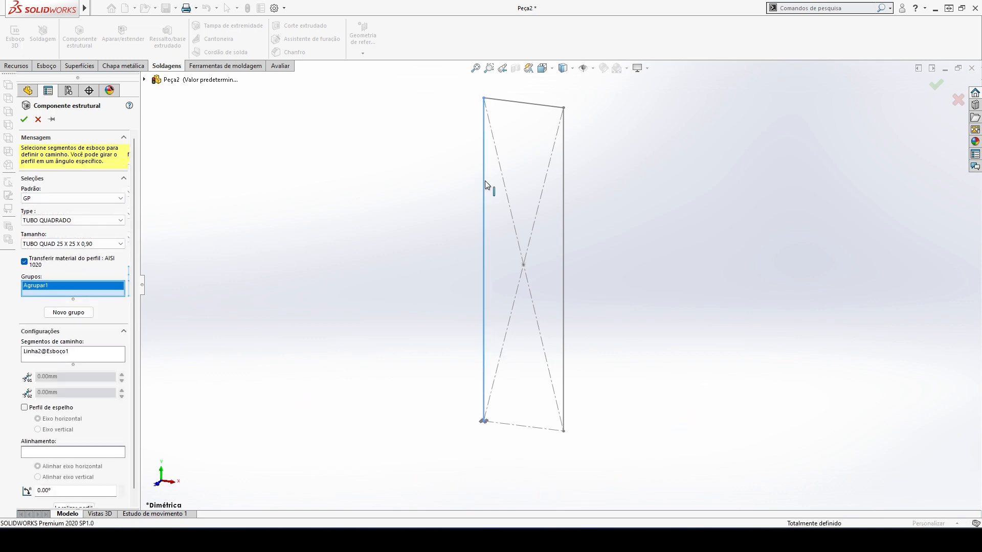
{"action": "left_click", "coordinate": [524, 102]}
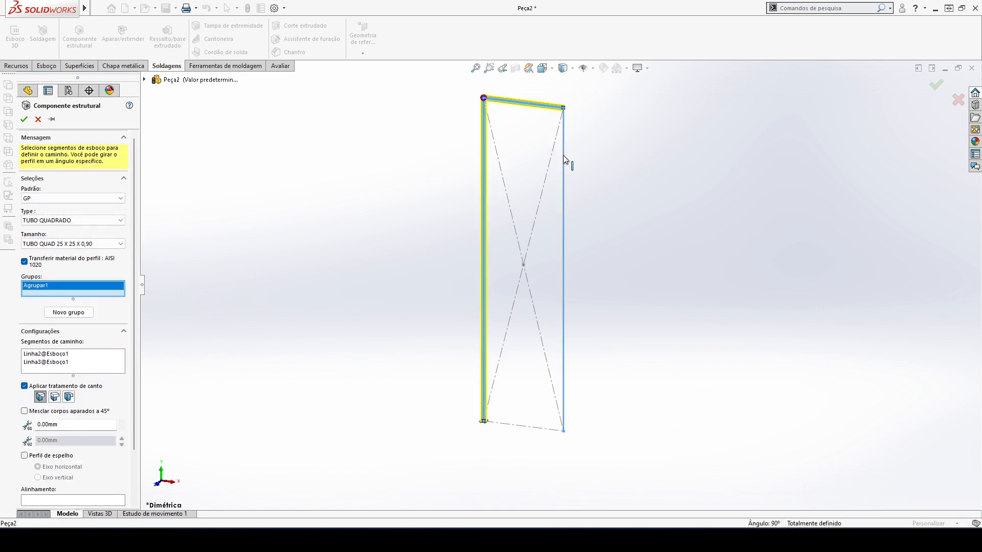
{"action": "left_click", "coordinate": [563, 155]}
{"action": "scroll", "coordinate": [563, 148], "scroll_direction": "down", "scroll_amount": 8}
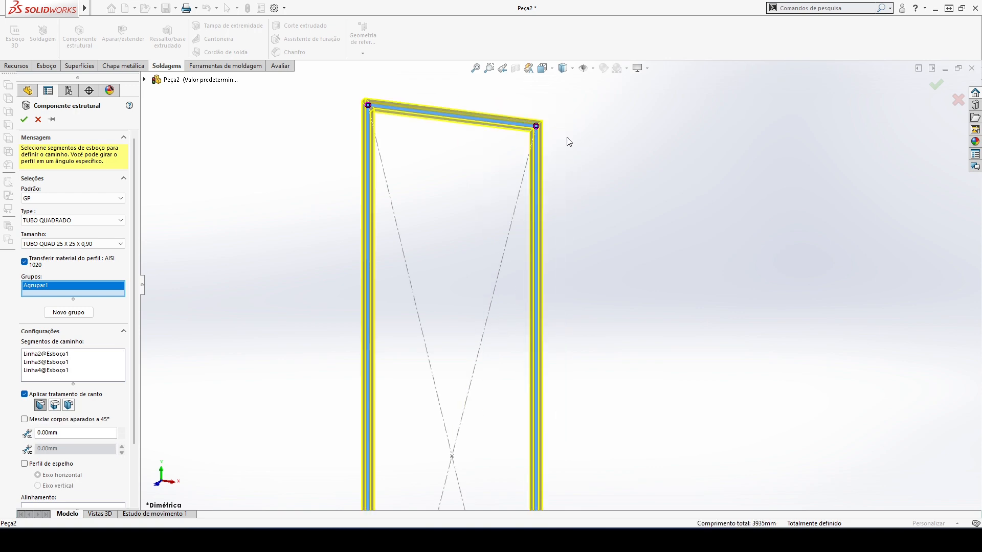
Relocate the square tube profile so its rear outer corner lies on the sketch path, and create the structural member
{"action": "middle_click_drag", "start_coordinate": [565, 207], "coordinate": [649, 209]}
{"action": "scroll", "coordinate": [659, 219], "scroll_direction": "up", "scroll_amount": 6}
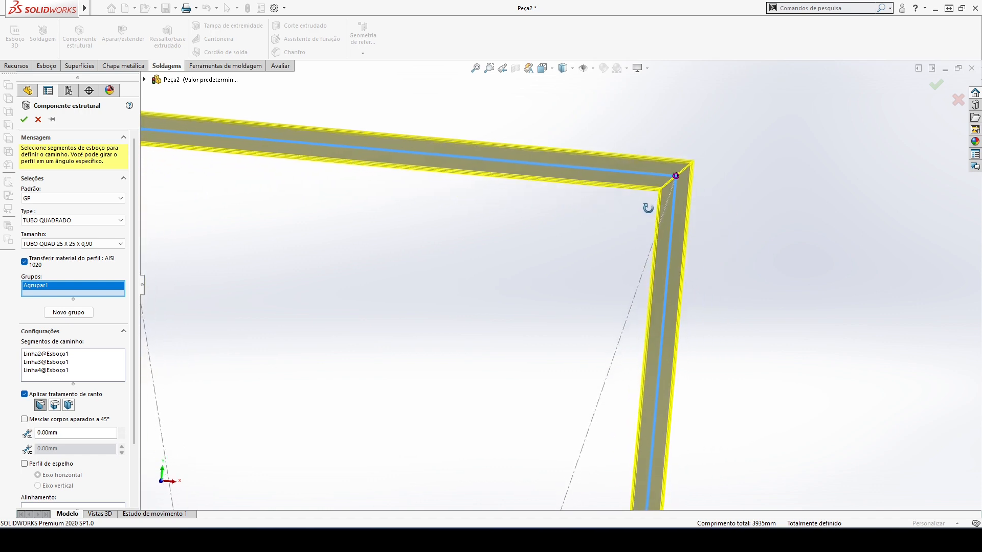
{"action": "scroll", "coordinate": [678, 217], "scroll_direction": "up", "scroll_amount": 2}
{"action": "left_click_drag", "start_coordinate": [134, 297], "coordinate": [135, 352]}
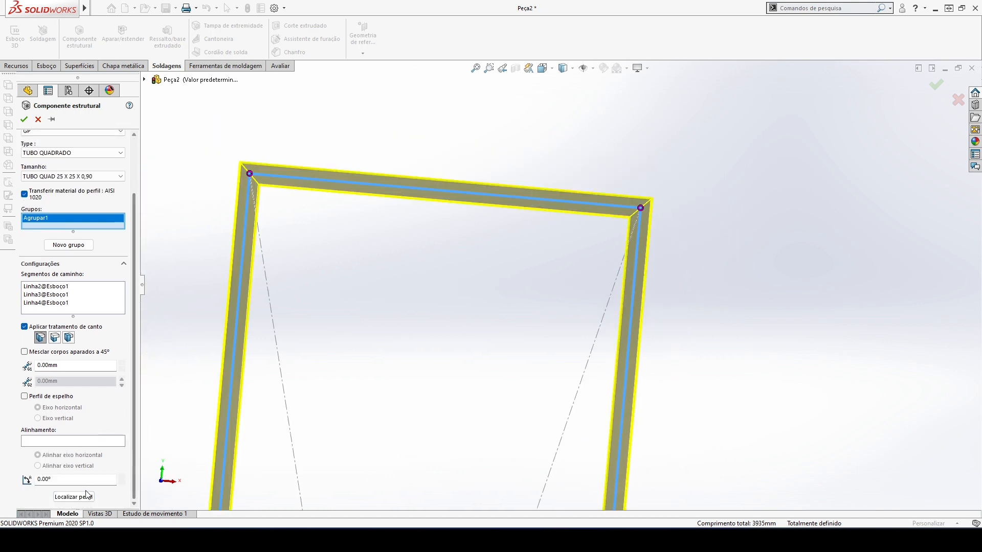
{"action": "left_click", "coordinate": [88, 496]}
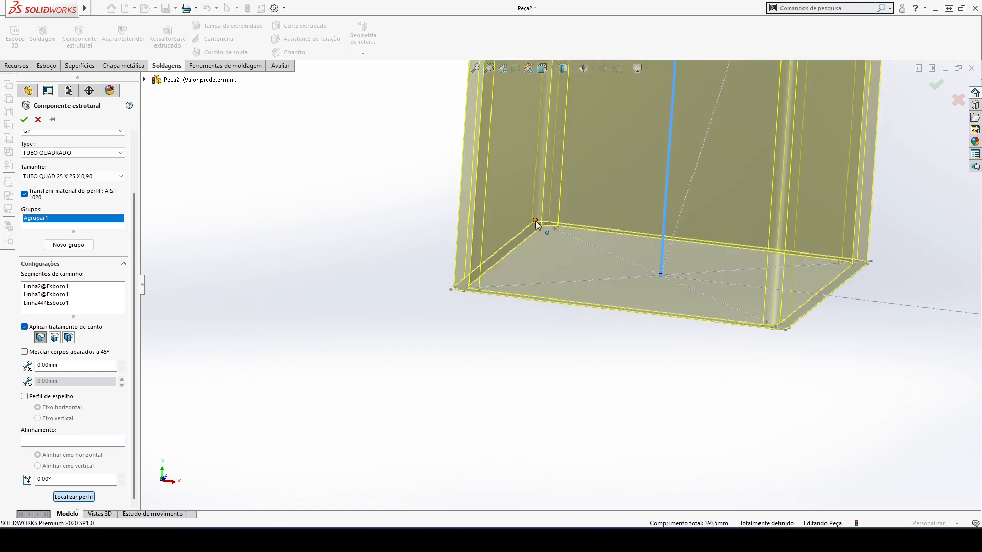
{"action": "left_click", "coordinate": [536, 221]}
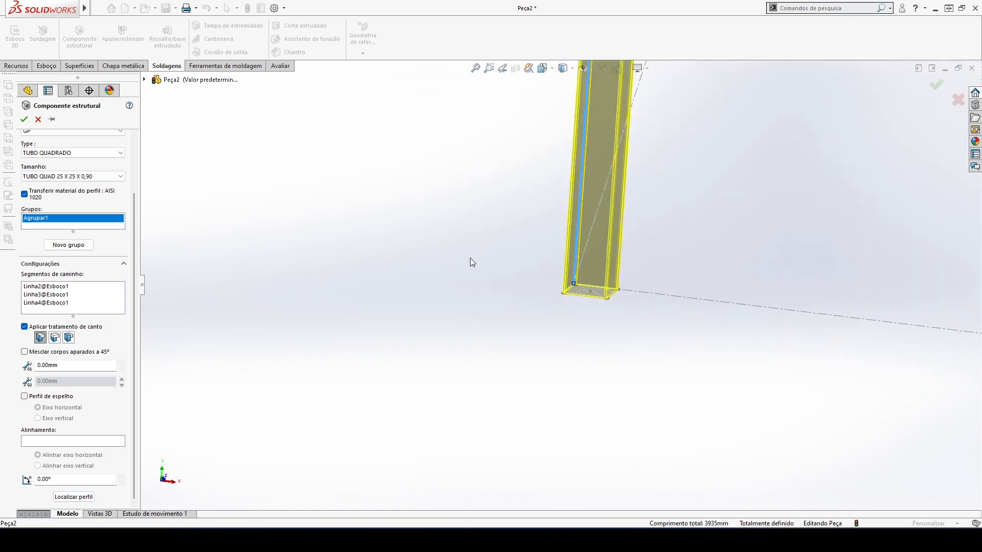
{"action": "middle_click_drag", "start_coordinate": [681, 198], "coordinate": [668, 230]}
{"action": "key", "text": "space"}
{"action": "left_click", "coordinate": [807, 259]}
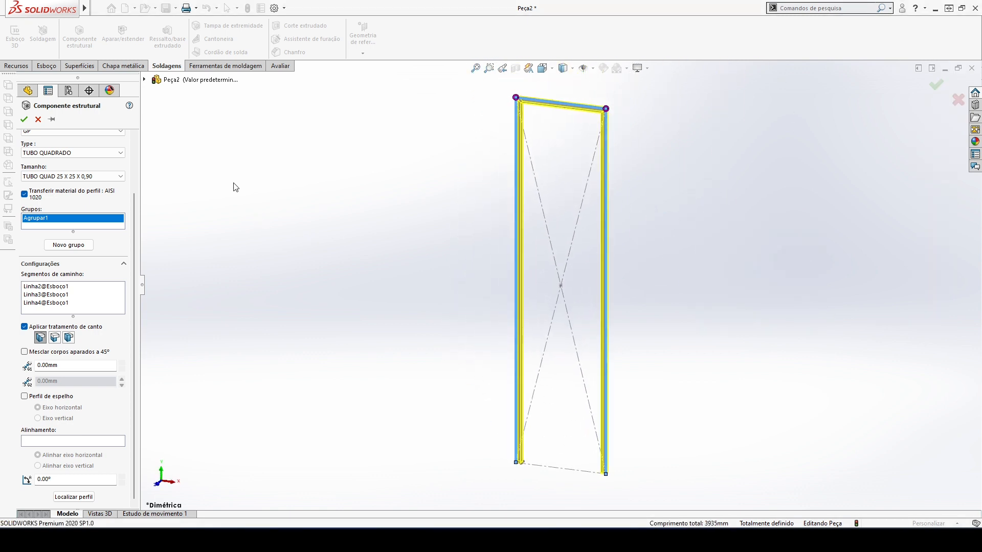
{"action": "left_click", "coordinate": [24, 120]}
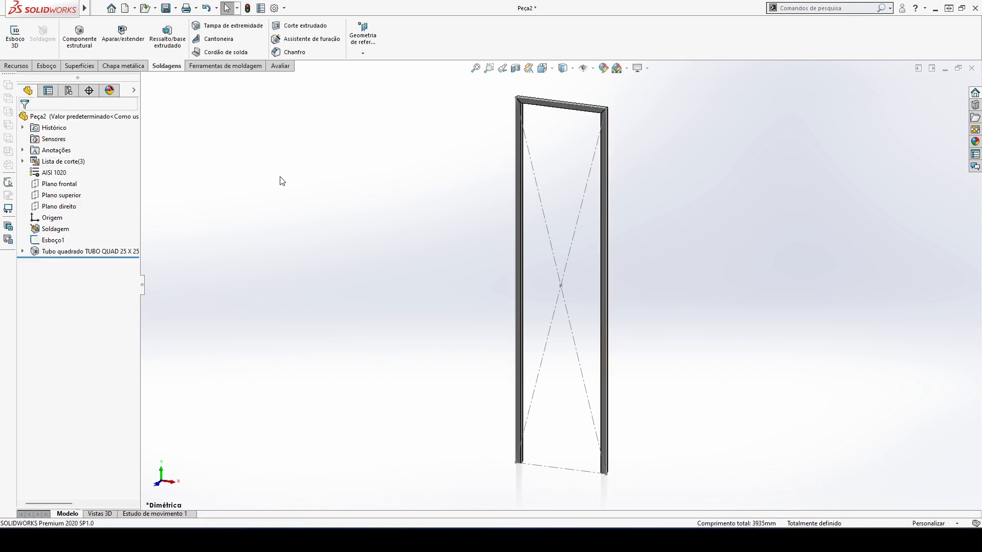
Hide the frame's path sketch and save the part as Estrutura Principal
{"action": "left_click", "coordinate": [61, 239]}
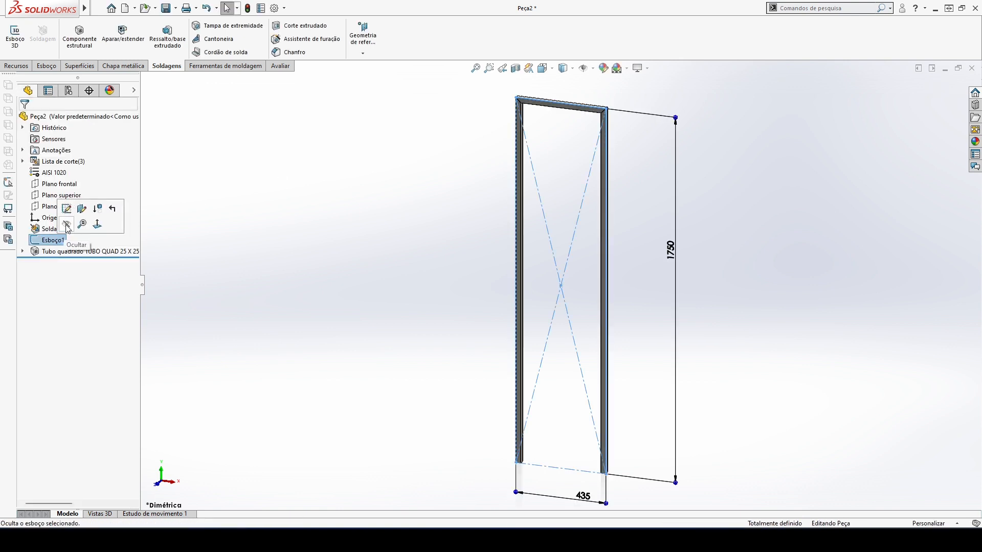
{"action": "left_click", "coordinate": [67, 225]}
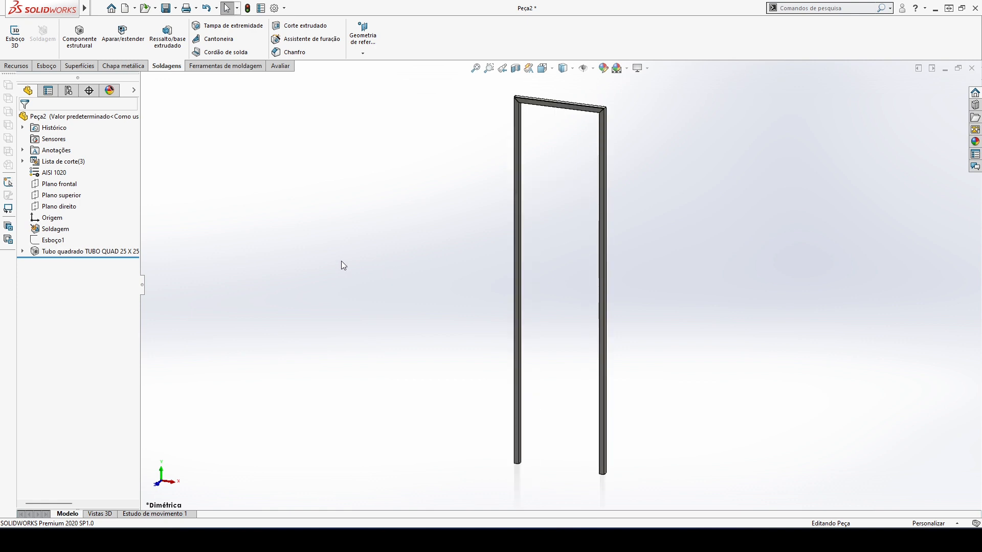
{"action": "key", "text": "ctrl+s"}
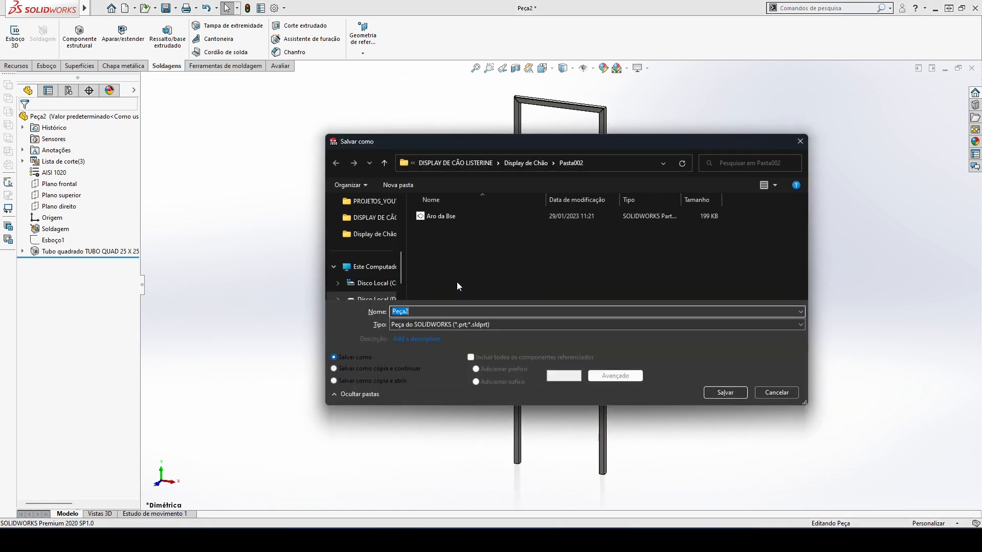
{"action": "type", "text": "Estrutura Principal"}
{"action": "left_click", "coordinate": [726, 392]}
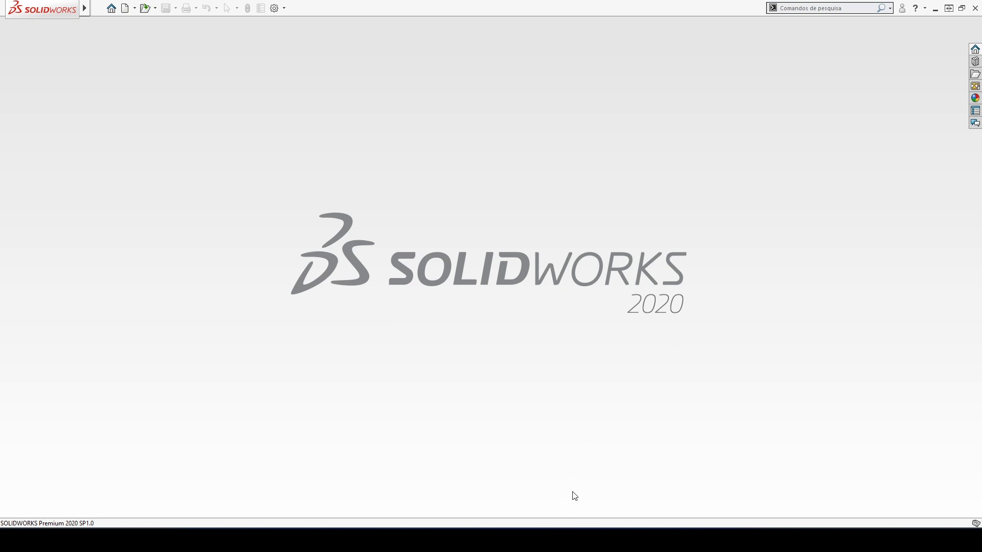
Check the drawing pages in Acrobat Reader for the next part, and create a new SOLIDWORKS part in dimetric view
{"action": "left_click", "coordinate": [310, 540]}
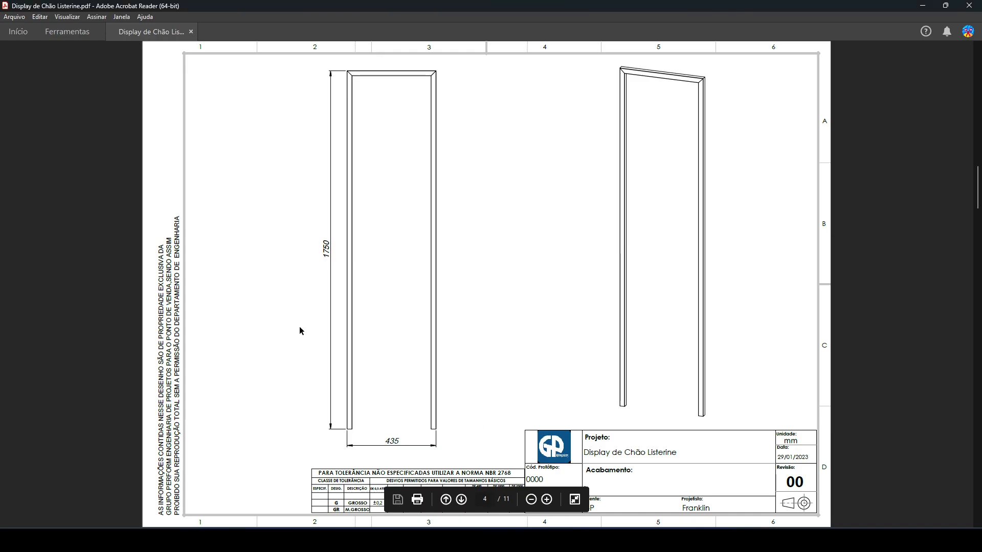
{"action": "scroll", "coordinate": [299, 330], "scroll_direction": "down", "scroll_amount": 3}
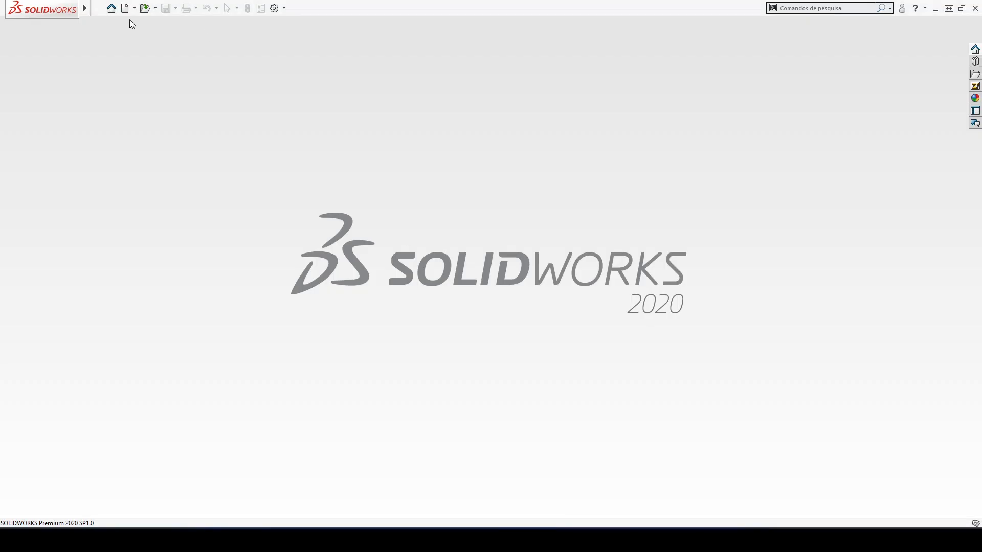
{"action": "left_click", "coordinate": [125, 8]}
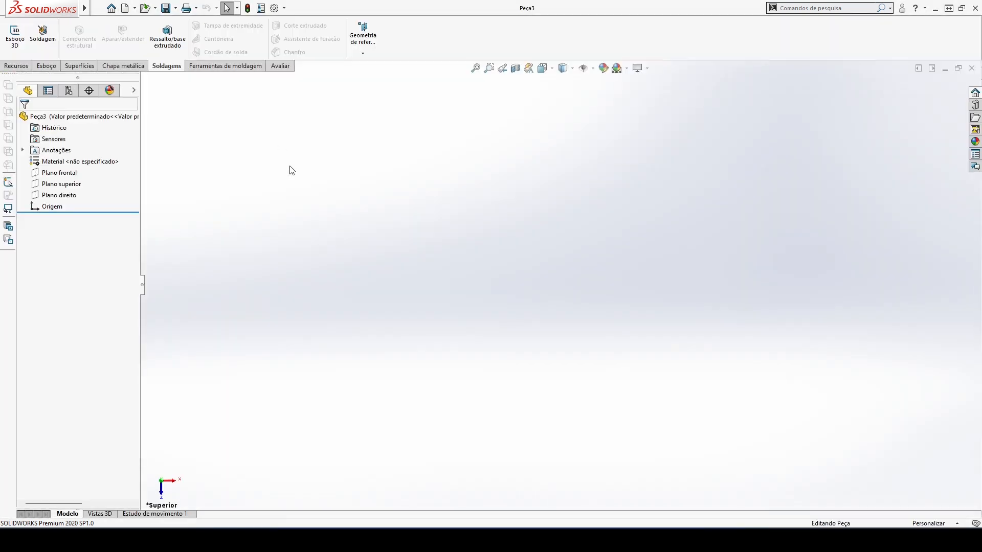
{"action": "key", "text": "space"}
{"action": "left_click", "coordinate": [373, 167]}
Preview the front and right planes and review the overall display views in the Acrobat Reader drawing for the part's orientation
{"action": "left_click", "coordinate": [66, 174]}
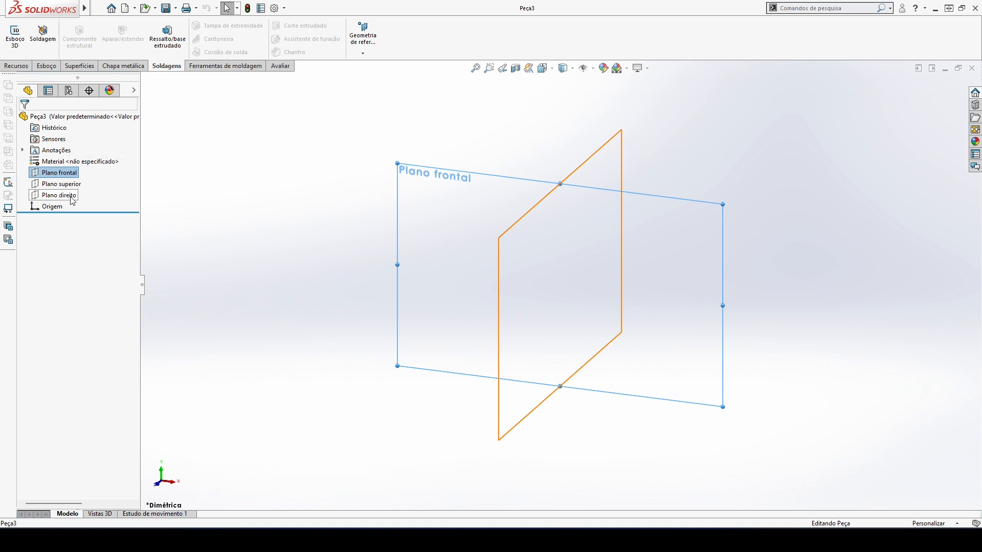
{"action": "left_click", "coordinate": [71, 197]}
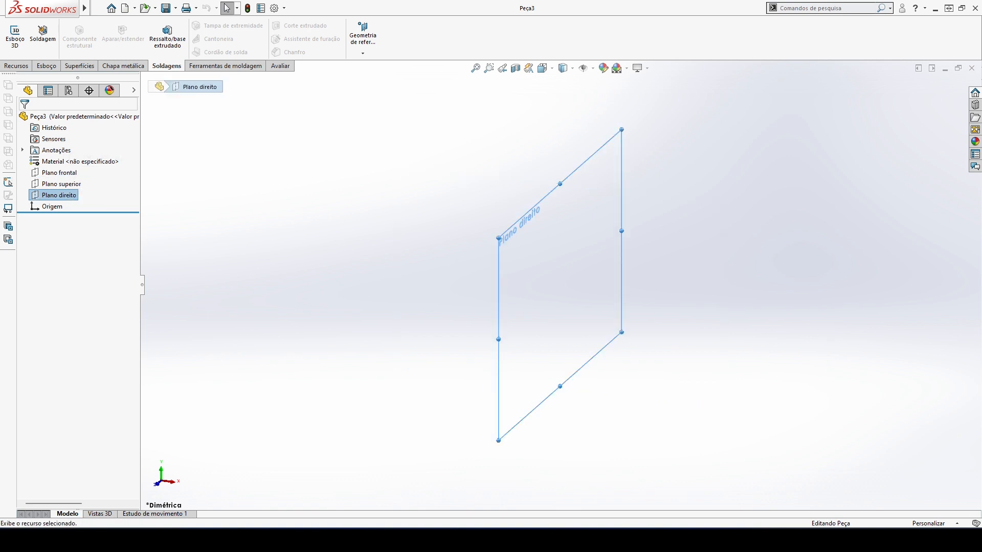
{"action": "key", "text": "alt+Tab"}
{"action": "scroll", "coordinate": [359, 355], "scroll_direction": "up", "scroll_amount": 3}
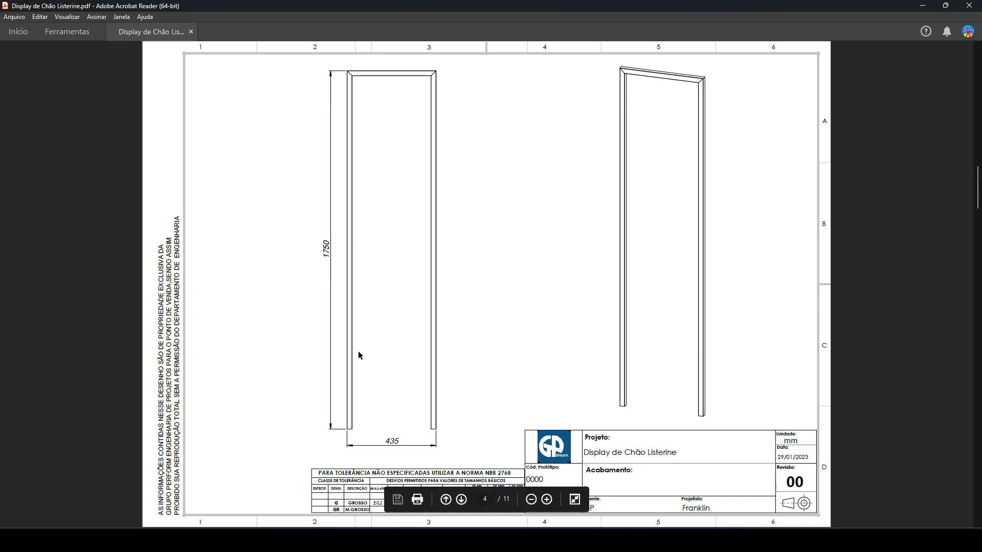
{"action": "scroll", "coordinate": [359, 355], "scroll_direction": "up", "scroll_amount": 1}
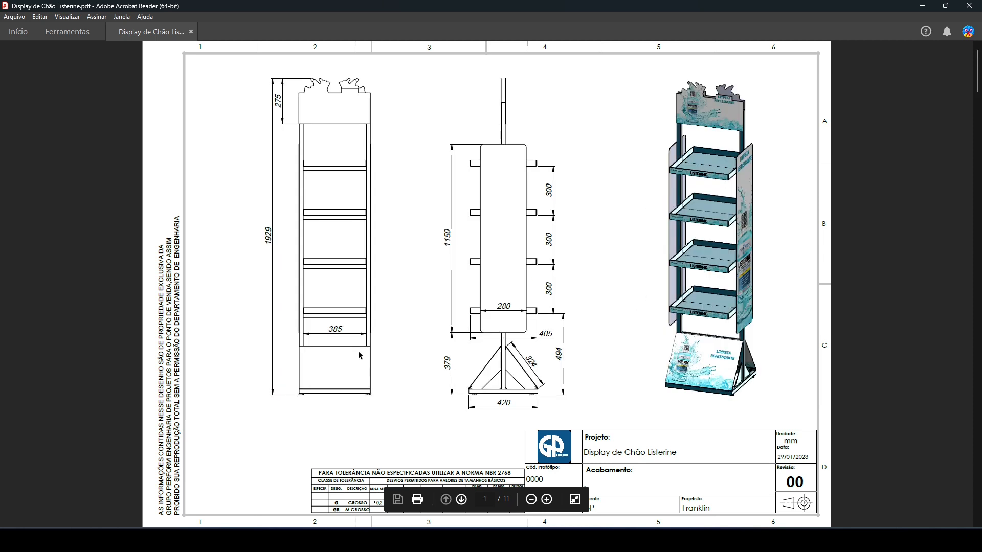
{"action": "scroll", "coordinate": [358, 351], "scroll_direction": "down", "scroll_amount": 1}
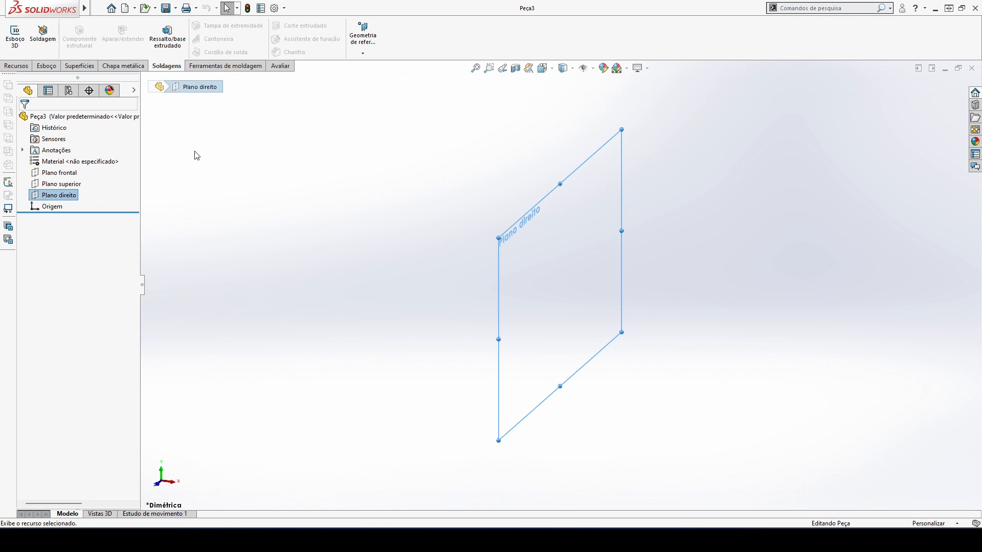
Sketch a centre rectangle about 100 by 106 mm on the right plane, centred on the origin
{"action": "left_click", "coordinate": [304, 221]}
{"action": "left_click", "coordinate": [77, 195]}
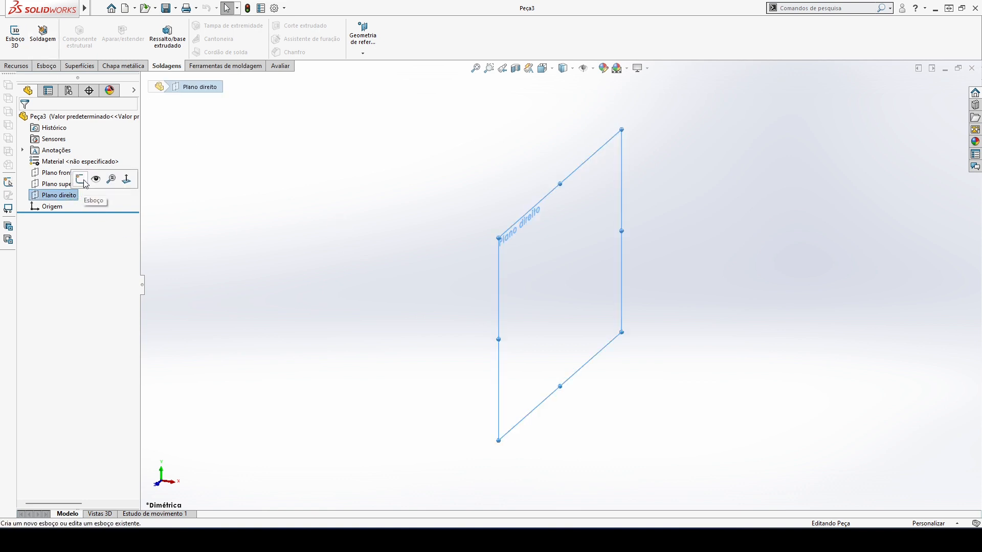
{"action": "left_click", "coordinate": [81, 179]}
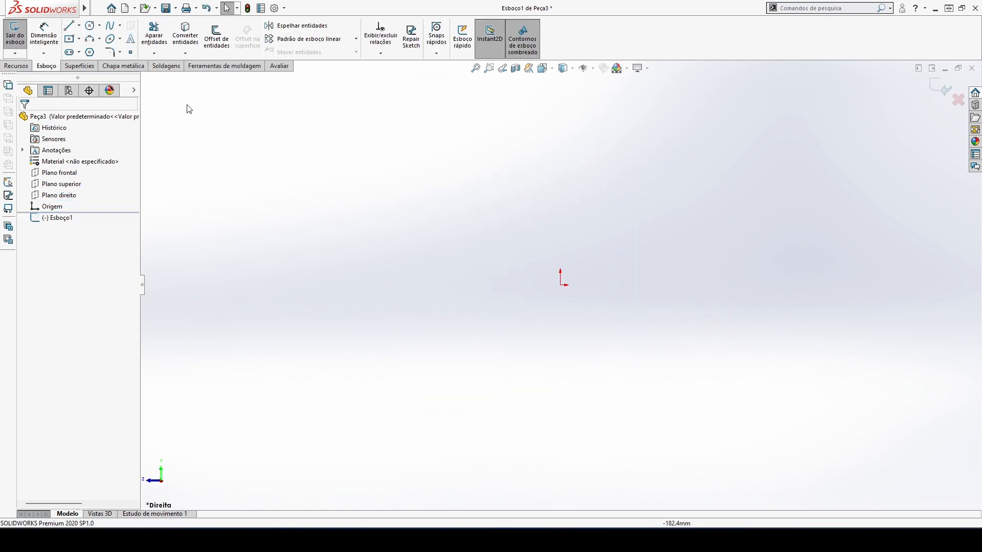
{"action": "left_click", "coordinate": [70, 39]}
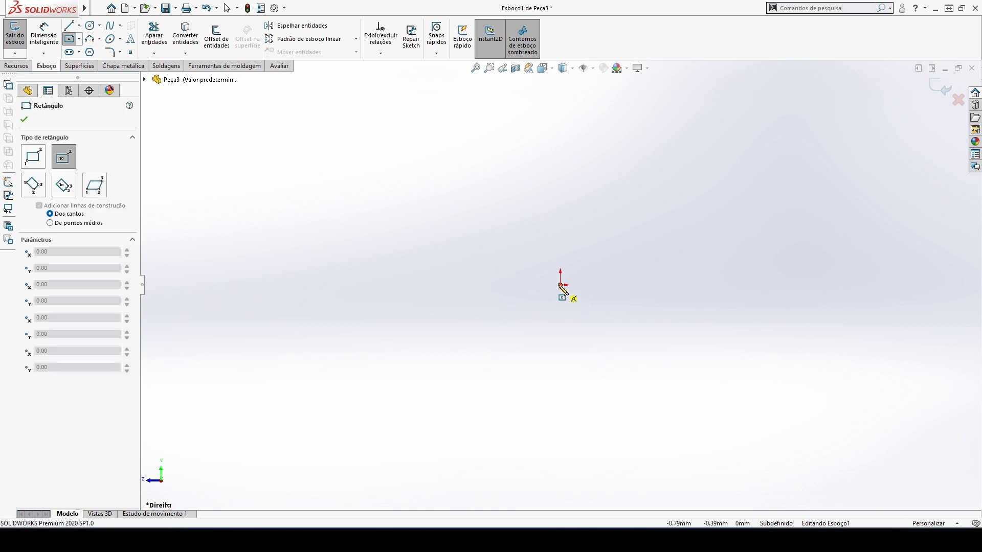
{"action": "left_click", "coordinate": [561, 285]}
{"action": "left_click", "coordinate": [659, 181]}
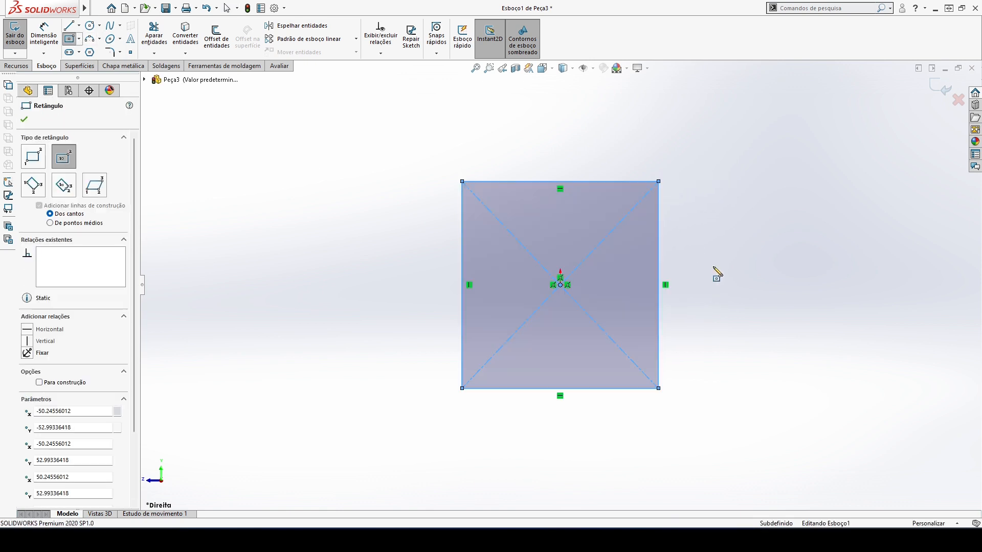
{"action": "key", "text": "Escape"}
Dimension the rectangle's right vertical edge as 120 mm
{"action": "right_click_drag", "start_coordinate": [756, 404], "coordinate": [751, 353]}
{"action": "left_click", "coordinate": [665, 265]}
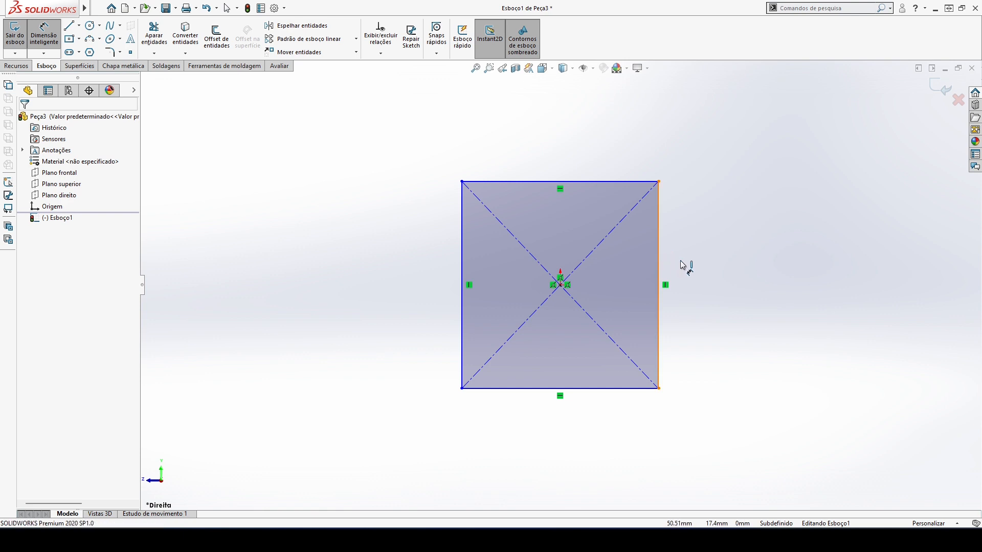
{"action": "left_click", "coordinate": [698, 271]}
{"action": "type", "text": "120"}
{"action": "key", "text": "Return"}
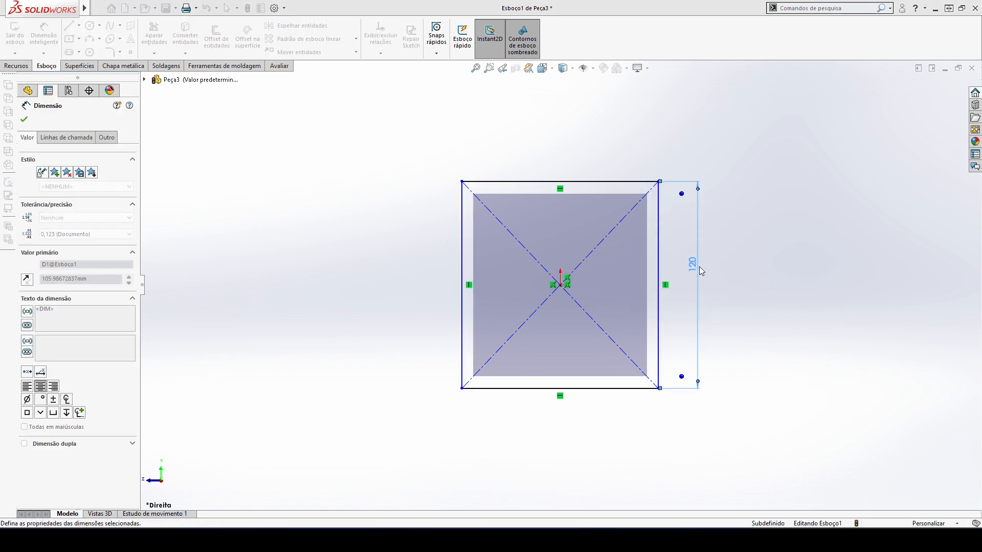
Dimension the rectangle's bottom horizontal edge as 120 mm
{"action": "left_click", "coordinate": [533, 389]}
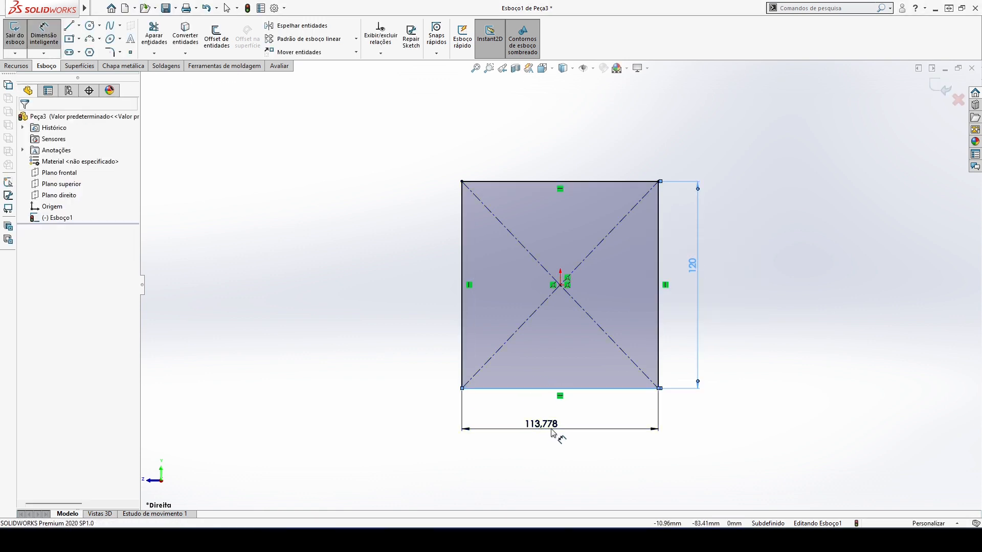
{"action": "left_click", "coordinate": [552, 431]}
{"action": "type", "text": "120"}
{"action": "key", "text": "Return"}
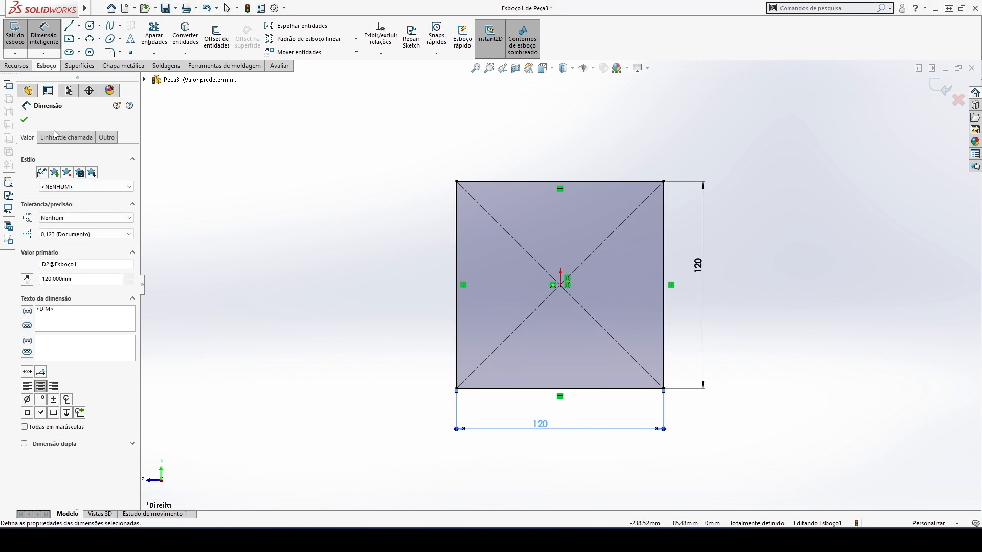
{"action": "key", "text": "Escape"}
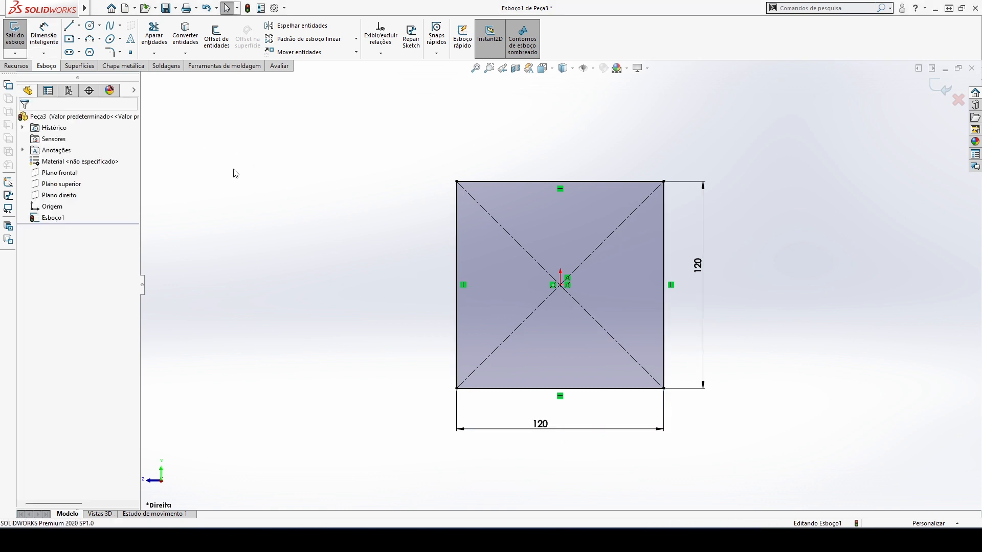
Convert the square's top and left edges to construction lines and make the rising diagonal solid to form a triangular profile
{"action": "left_click", "coordinate": [489, 182]}
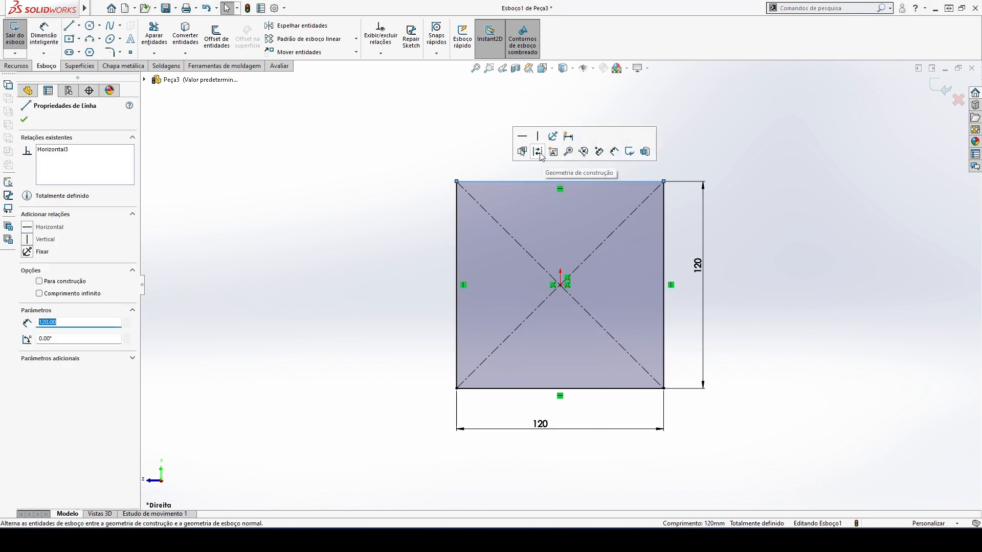
{"action": "left_click", "coordinate": [538, 151]}
{"action": "left_click", "coordinate": [456, 221]}
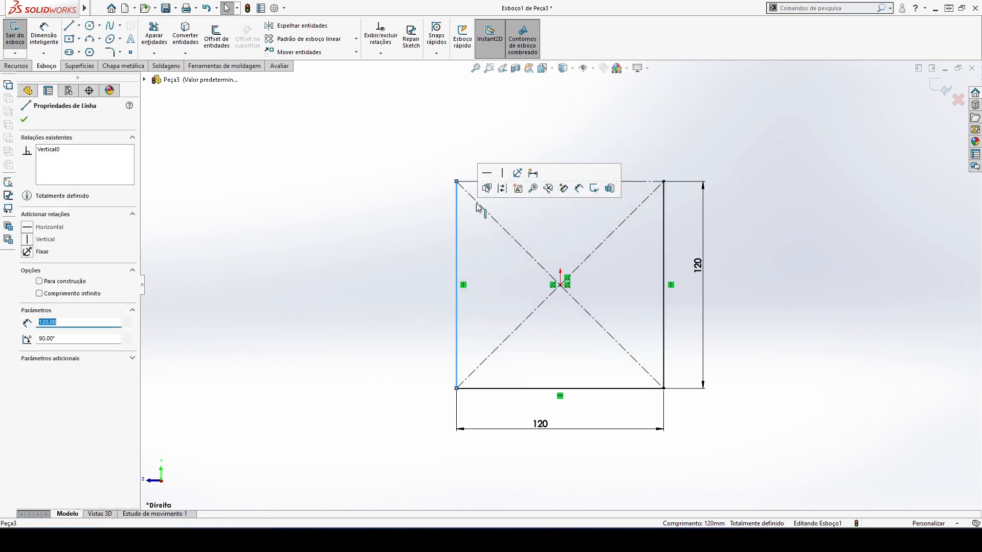
{"action": "left_click", "coordinate": [503, 189]}
{"action": "left_click", "coordinate": [602, 245]}
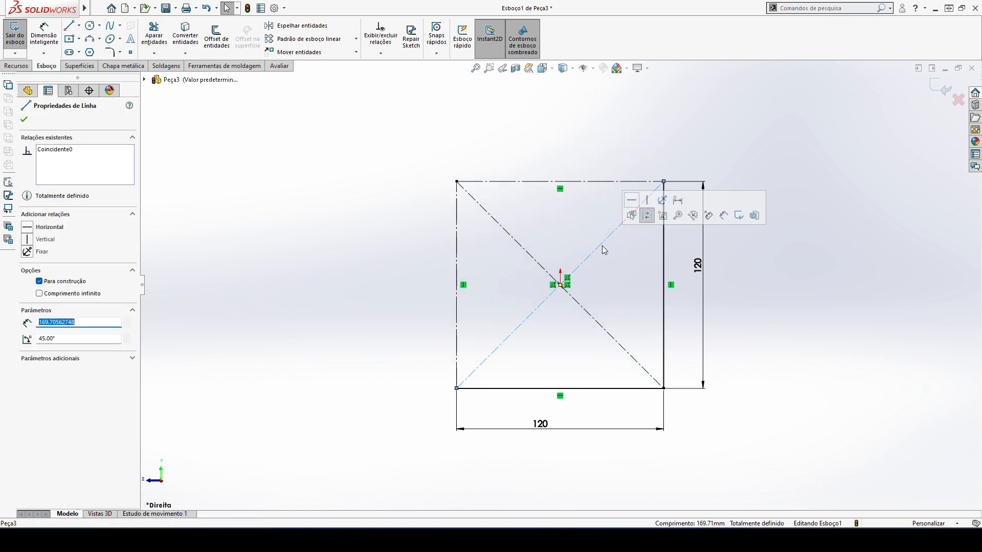
{"action": "left_click", "coordinate": [647, 219]}
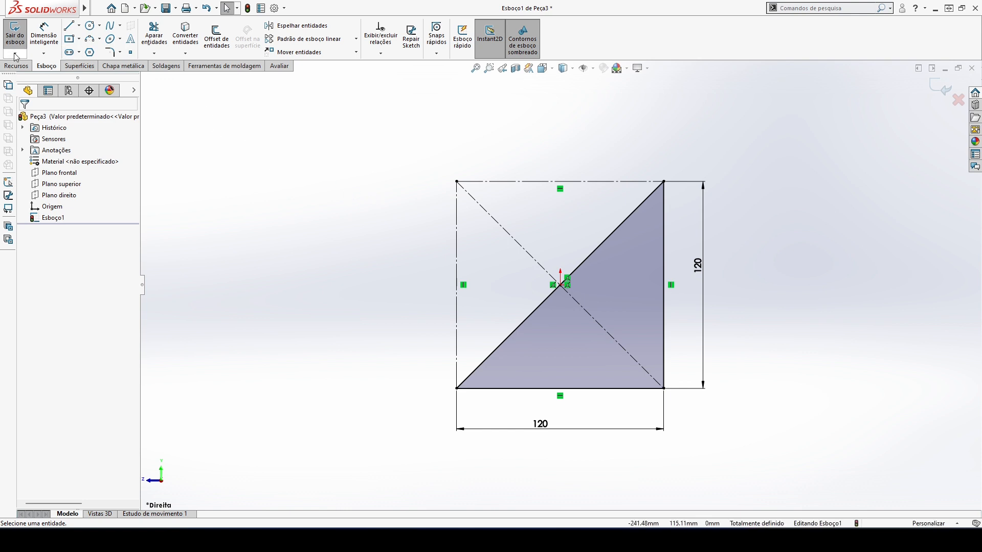
{"action": "left_click", "coordinate": [44, 53]}
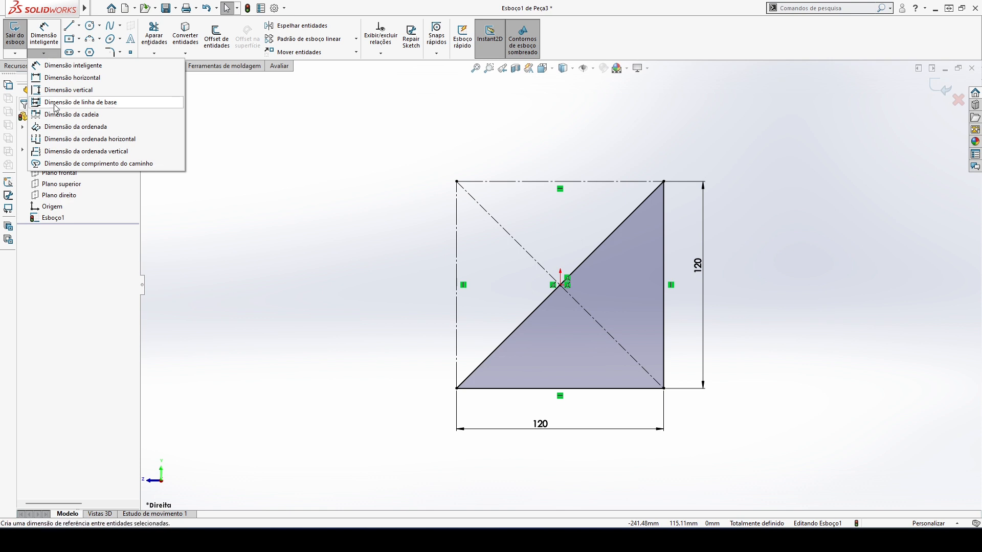
{"action": "left_click", "coordinate": [285, 125]}
{"action": "left_click", "coordinate": [45, 55]}
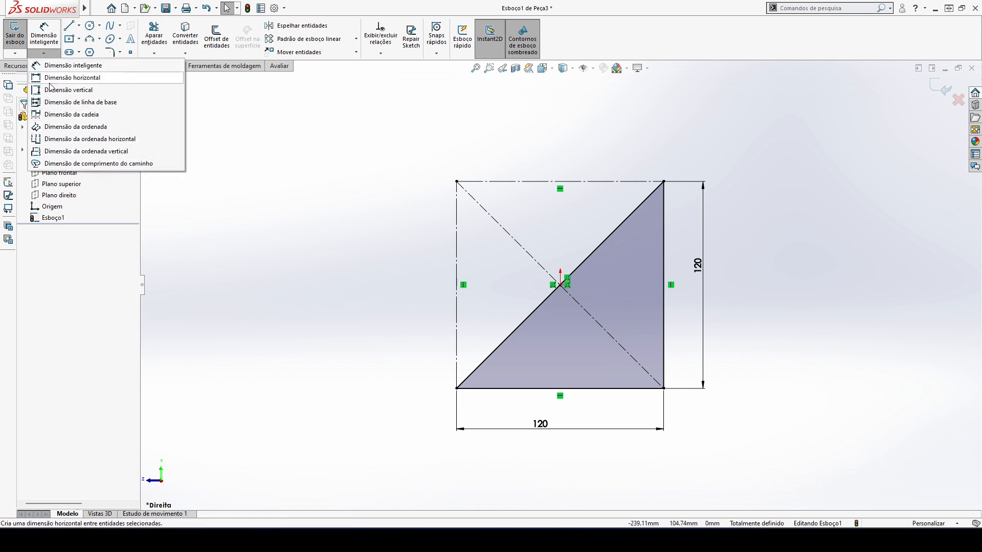
{"action": "left_click", "coordinate": [71, 78]}
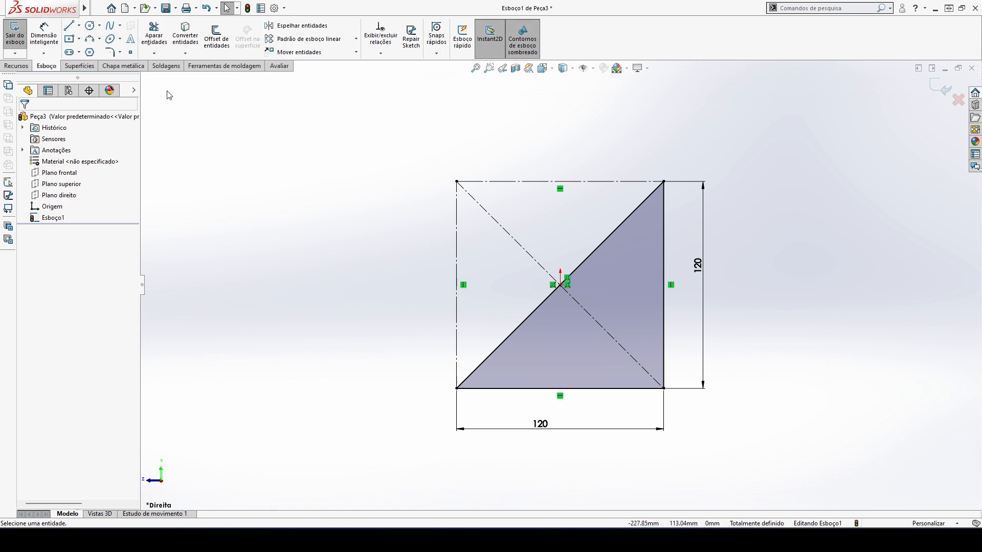
Apply a 10 mm equal-distance sketch chamfer to the triangle's right-angle corner
{"action": "left_click", "coordinate": [121, 53]}
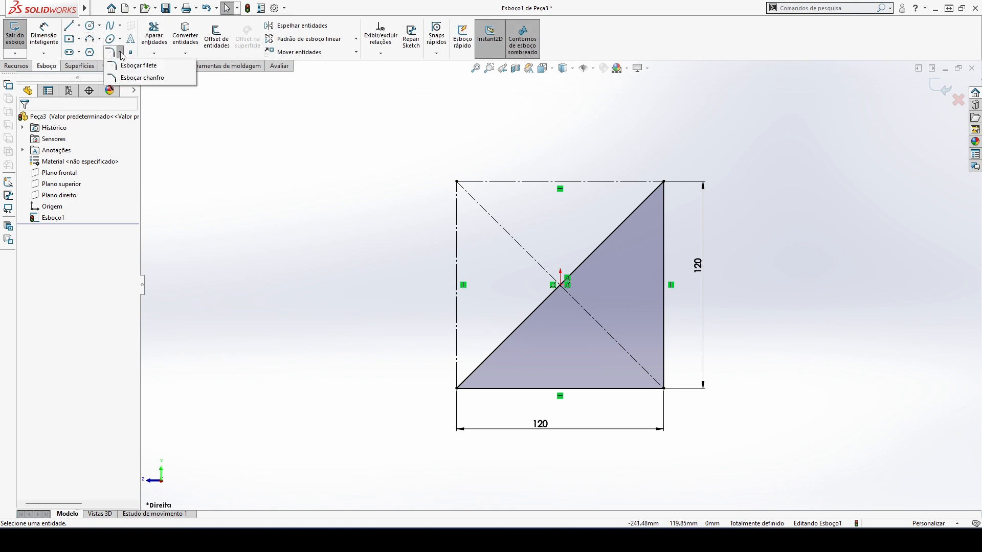
{"action": "left_click", "coordinate": [142, 77]}
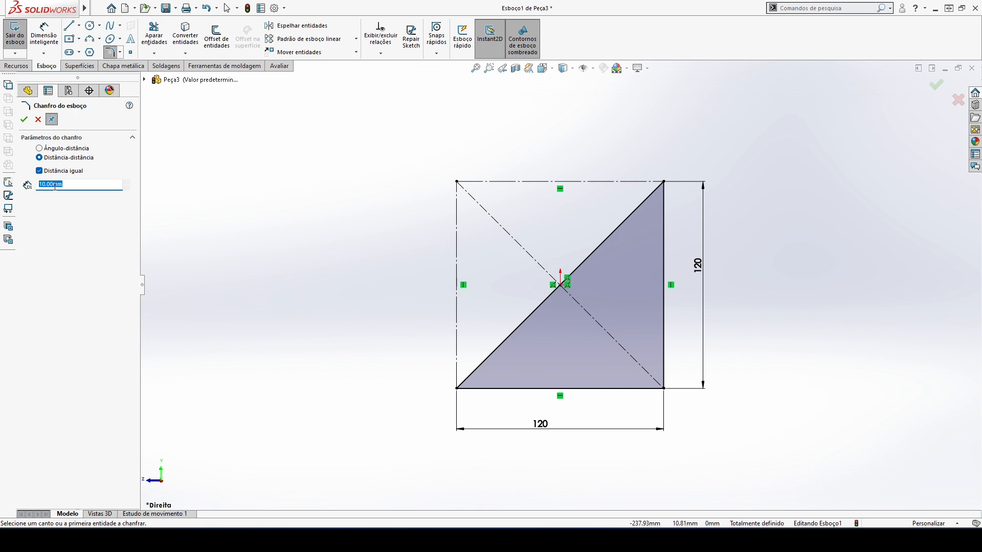
{"action": "left_click", "coordinate": [120, 52]}
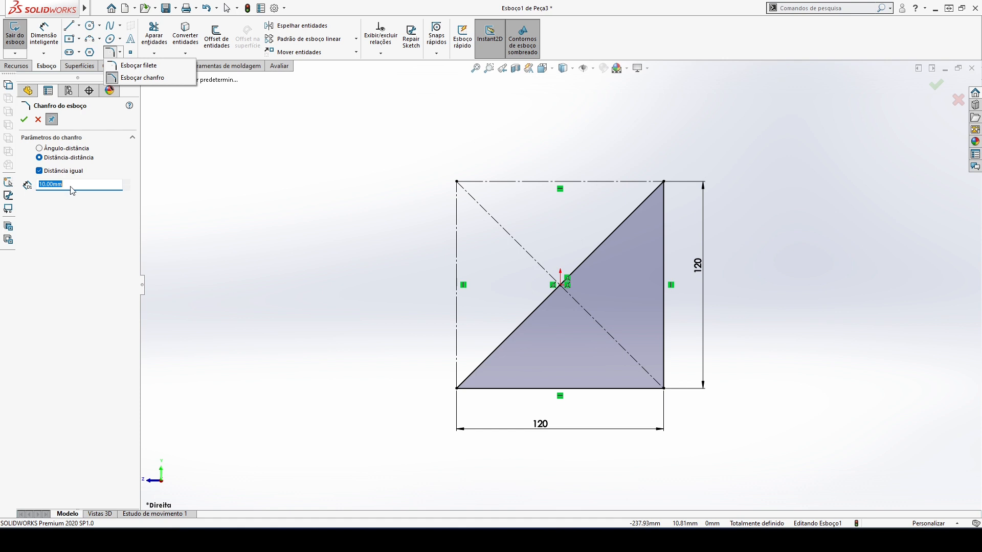
{"action": "left_click", "coordinate": [664, 390]}
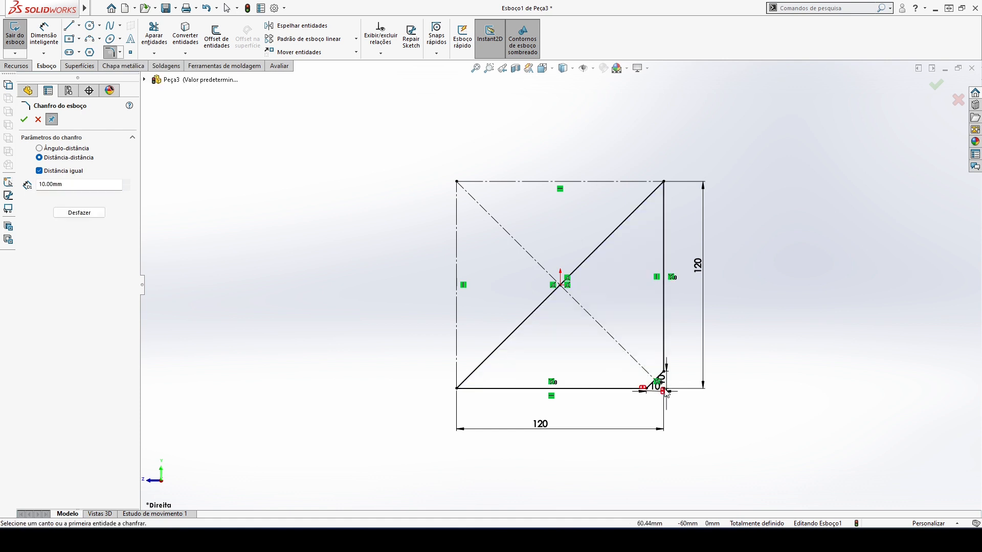
{"action": "left_click", "coordinate": [27, 121]}
Examine the chamfered corner and its dimensions in relation to the whole triangular sketch
{"action": "scroll", "coordinate": [670, 394], "scroll_direction": "down", "scroll_amount": 8}
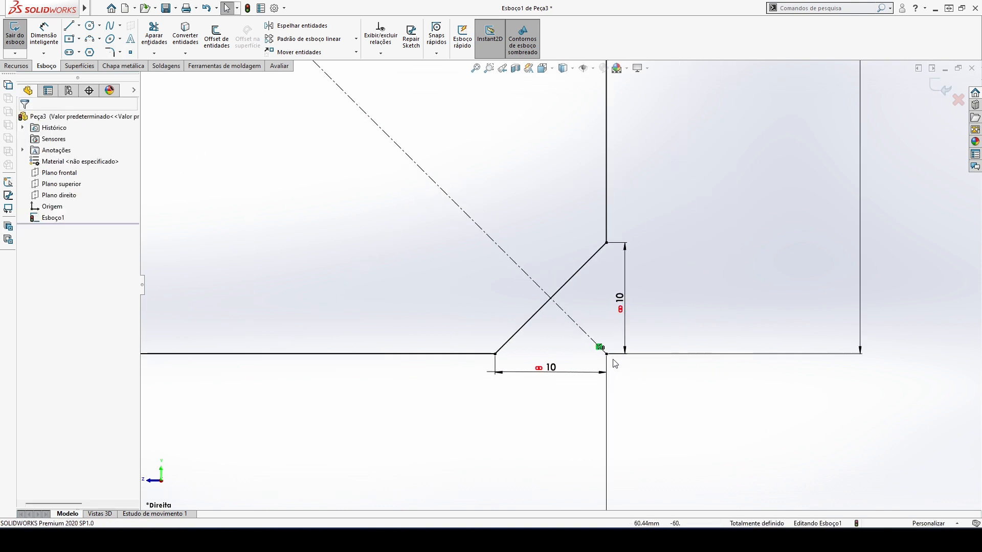
{"action": "scroll", "coordinate": [624, 354], "scroll_direction": "up", "scroll_amount": 3}
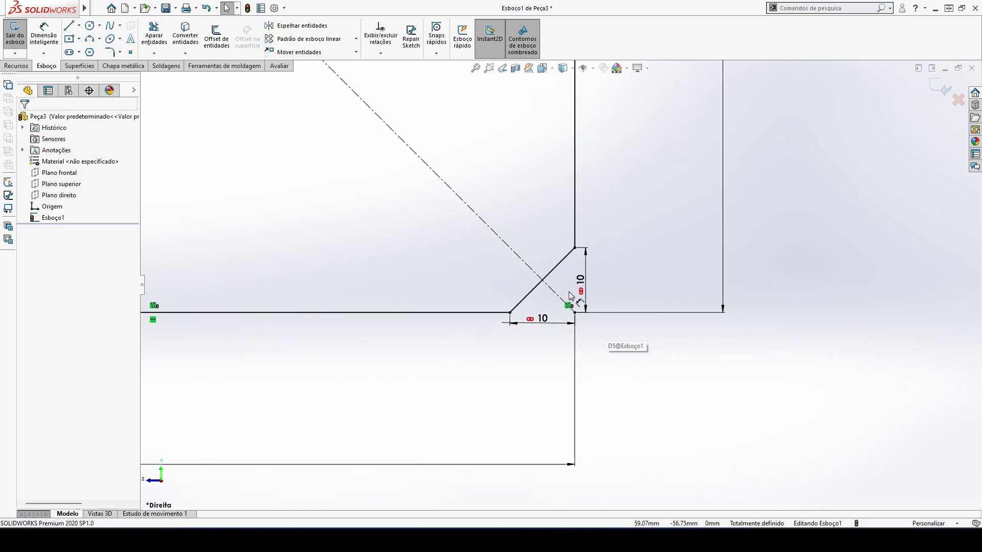
{"action": "scroll", "coordinate": [566, 288], "scroll_direction": "up", "scroll_amount": 5}
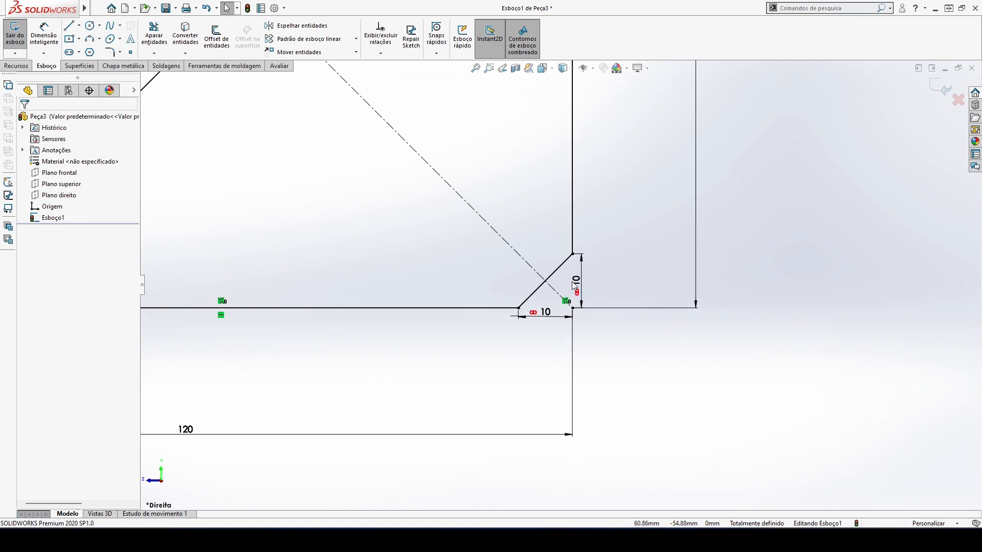
{"action": "scroll", "coordinate": [545, 286], "scroll_direction": "down", "scroll_amount": 2}
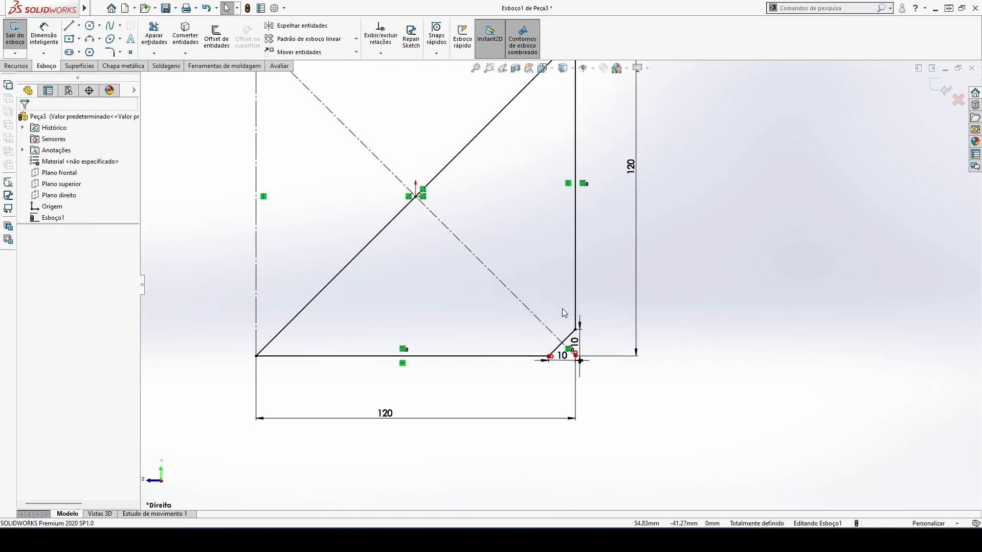
{"action": "scroll", "coordinate": [575, 338], "scroll_direction": "down", "scroll_amount": 1}
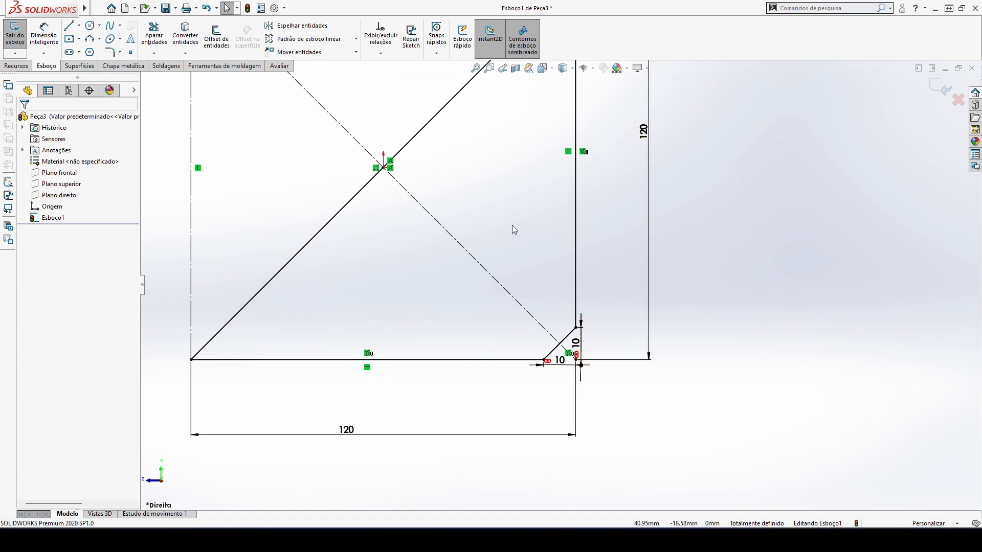
{"action": "scroll", "coordinate": [518, 226], "scroll_direction": "up", "scroll_amount": 2}
{"action": "scroll", "coordinate": [522, 235], "scroll_direction": "down", "scroll_amount": 3}
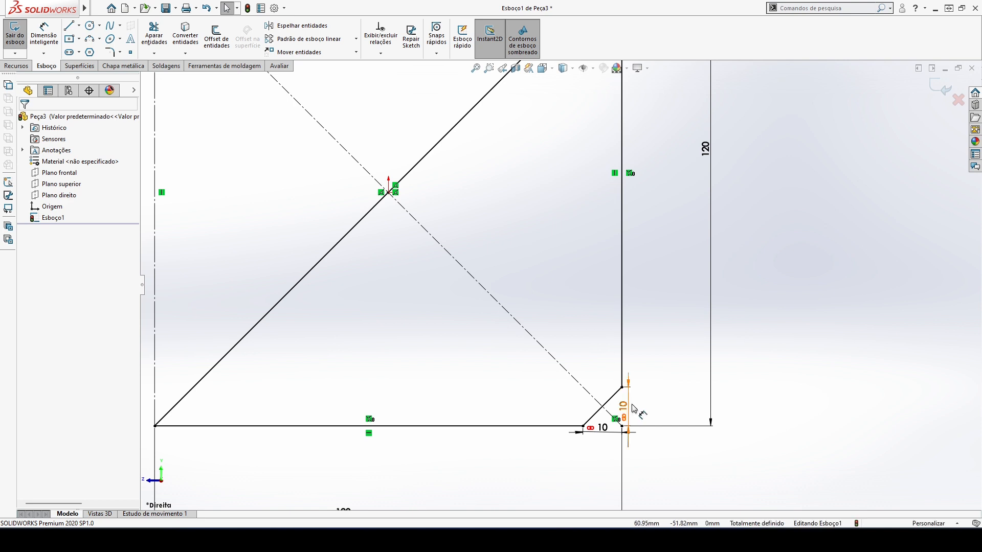
{"action": "scroll", "coordinate": [637, 432], "scroll_direction": "down", "scroll_amount": 2}
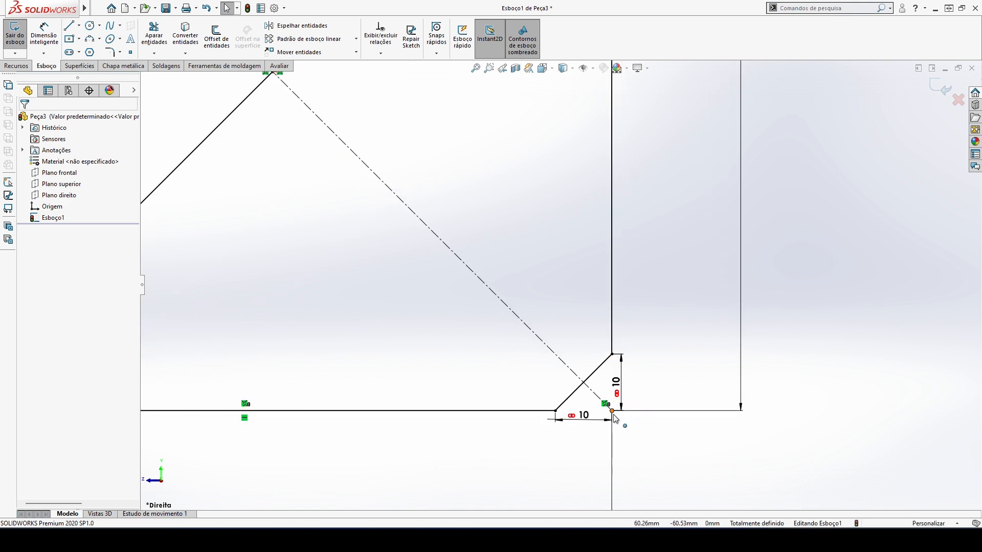
{"action": "scroll", "coordinate": [593, 327], "scroll_direction": "up", "scroll_amount": 2}
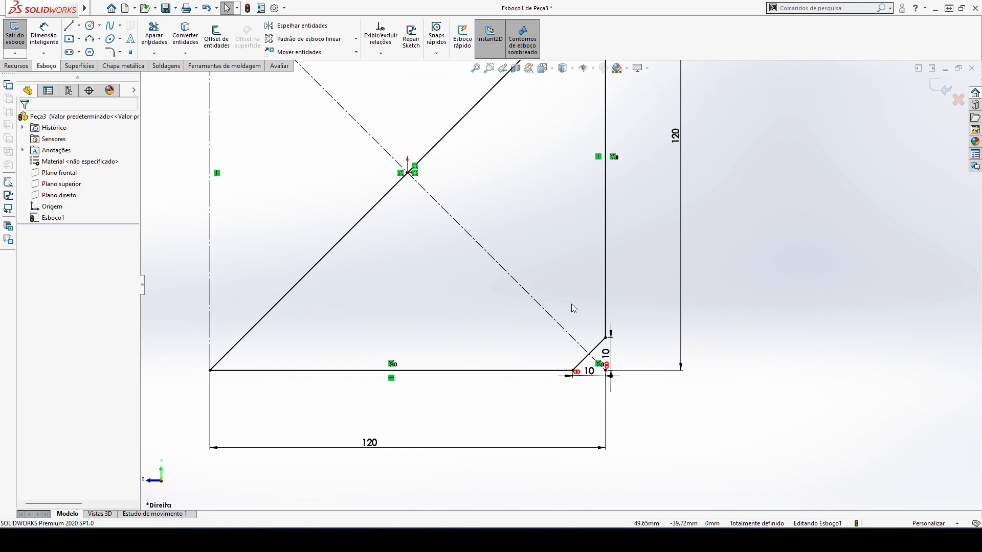
{"action": "scroll", "coordinate": [576, 299], "scroll_direction": "down", "scroll_amount": 5}
{"action": "scroll", "coordinate": [575, 299], "scroll_direction": "up", "scroll_amount": 2}
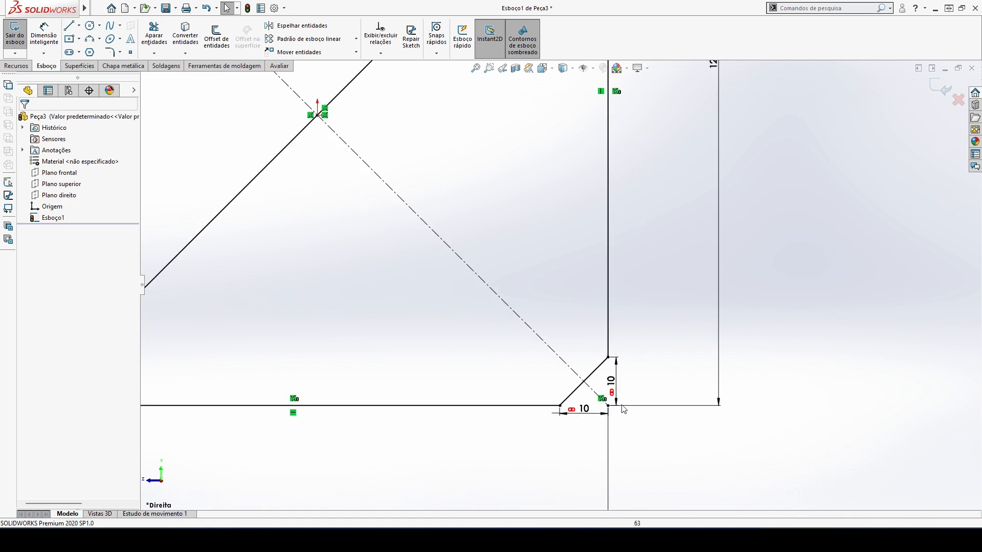
{"action": "scroll", "coordinate": [573, 328], "scroll_direction": "down", "scroll_amount": 5}
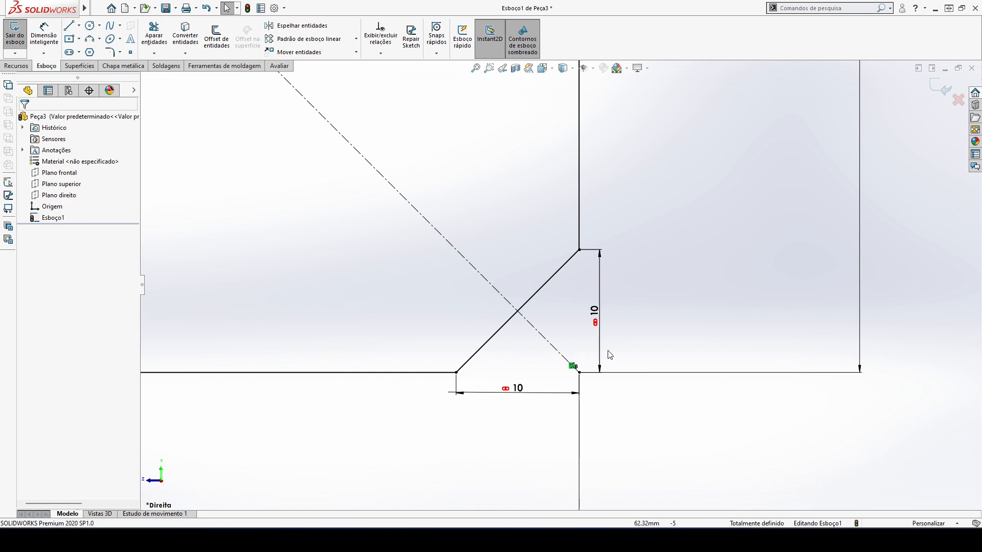
{"action": "scroll", "coordinate": [563, 281], "scroll_direction": "up", "scroll_amount": 3}
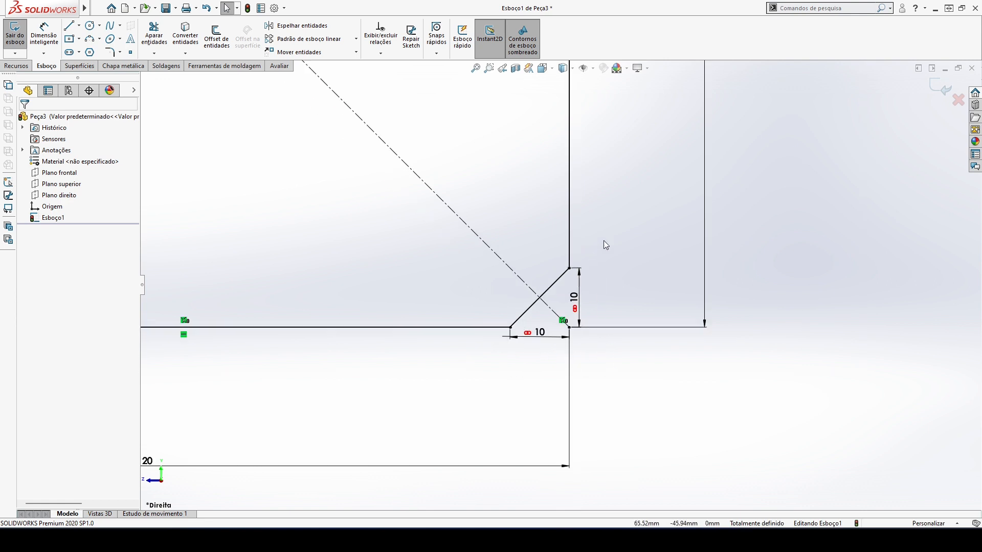
{"action": "scroll", "coordinate": [604, 241], "scroll_direction": "up", "scroll_amount": 6}
{"action": "scroll", "coordinate": [572, 223], "scroll_direction": "down", "scroll_amount": 4}
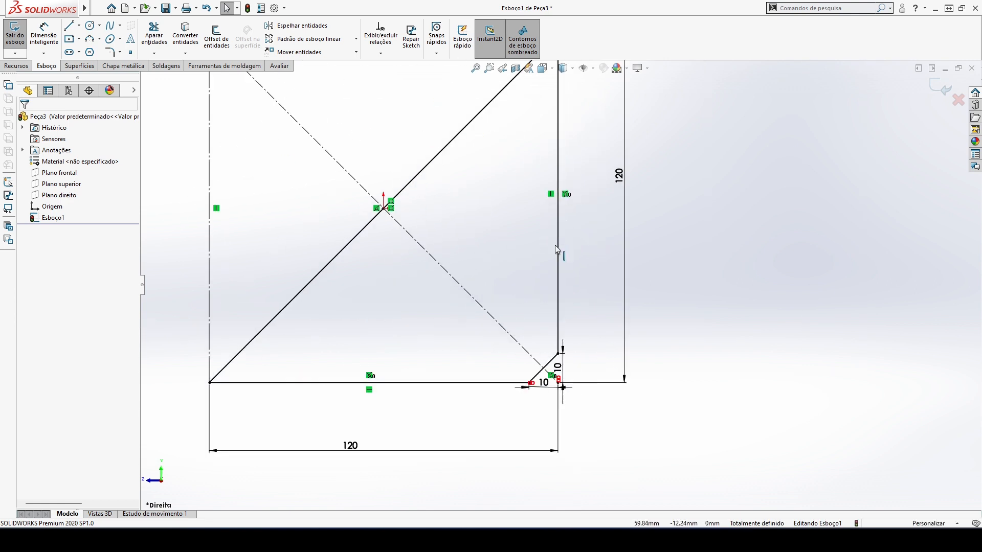
{"action": "scroll", "coordinate": [535, 217], "scroll_direction": "up", "scroll_amount": 3}
{"action": "scroll", "coordinate": [549, 260], "scroll_direction": "down", "scroll_amount": 2}
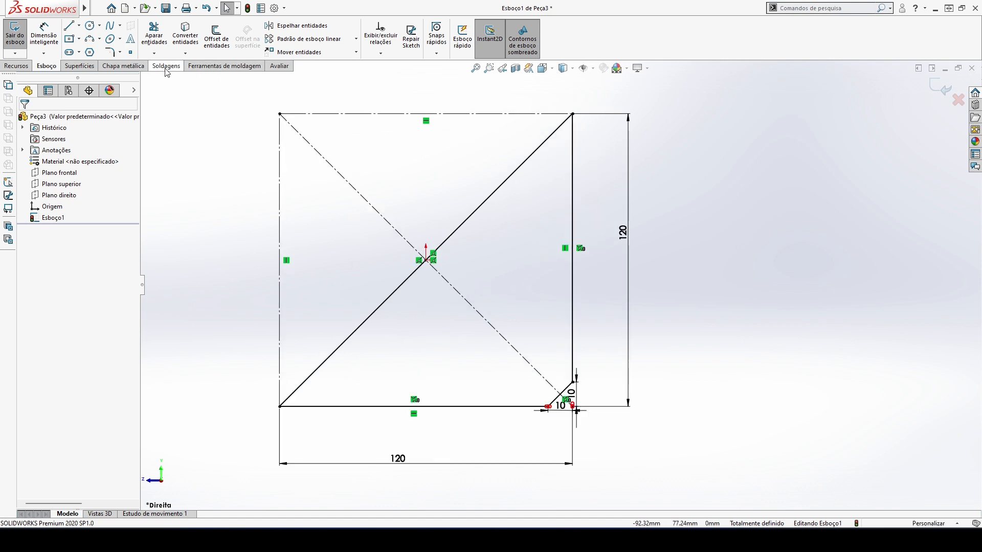
Create a sheet-metal base flange from the chamfered triangular sketch
{"action": "left_click", "coordinate": [132, 72]}
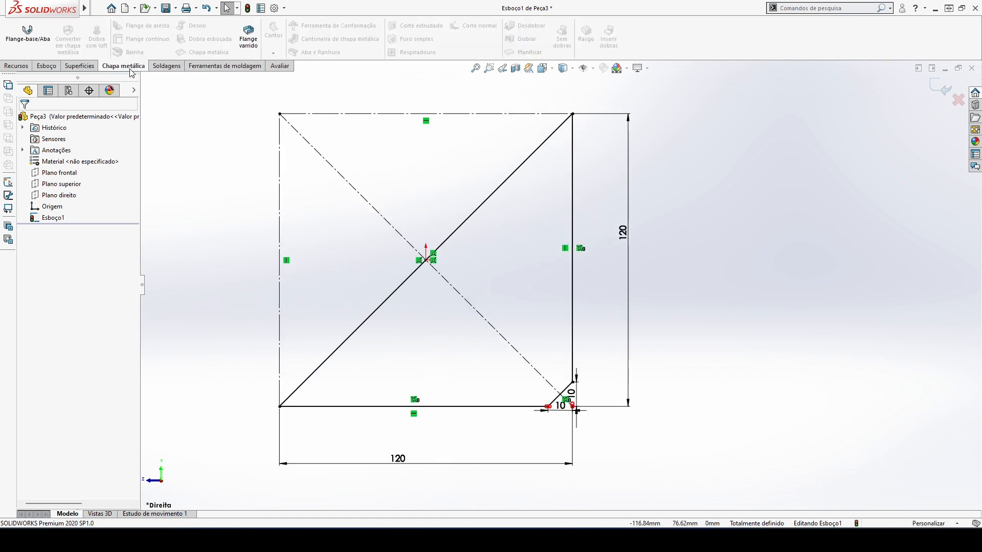
{"action": "left_click", "coordinate": [32, 45]}
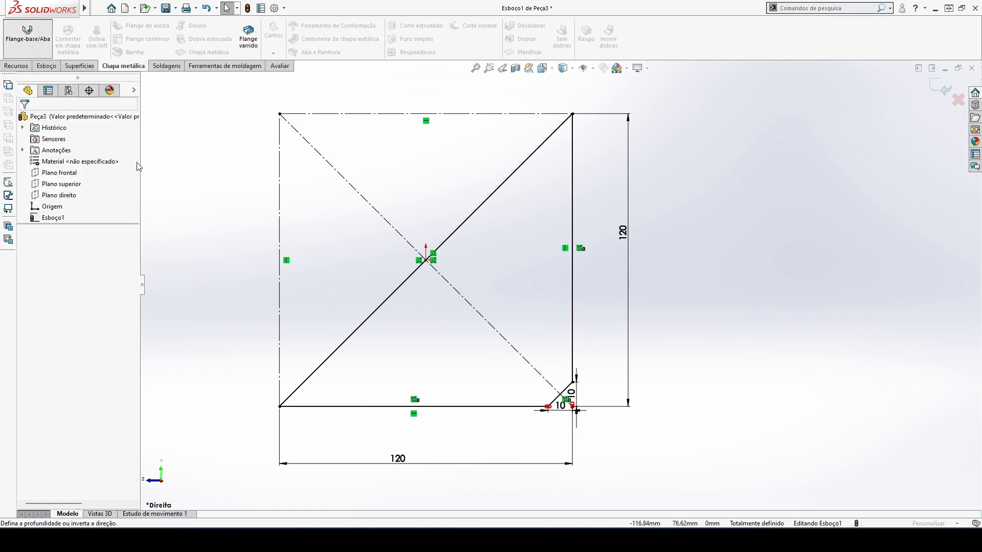
{"action": "double_click", "coordinate": [82, 219]}
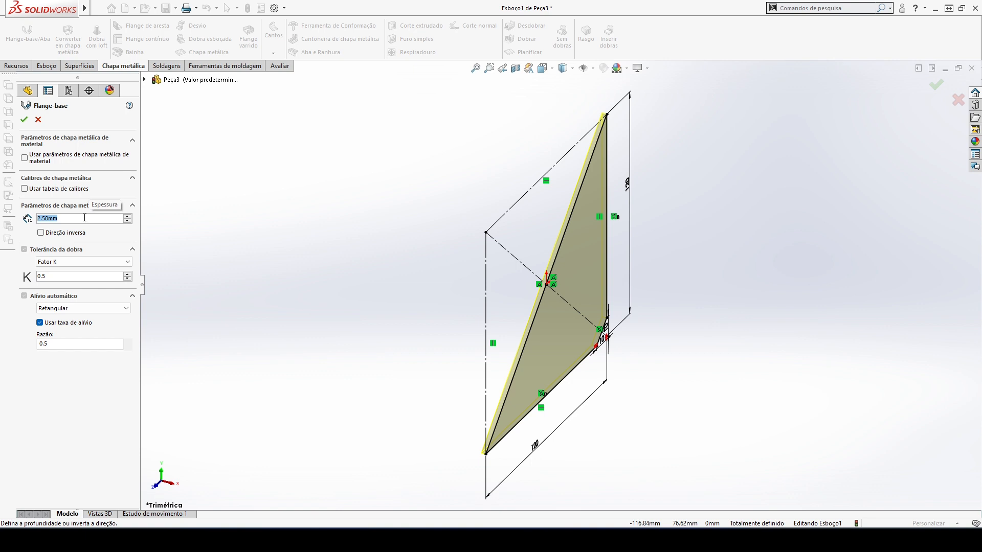
{"action": "left_click", "coordinate": [25, 121]}
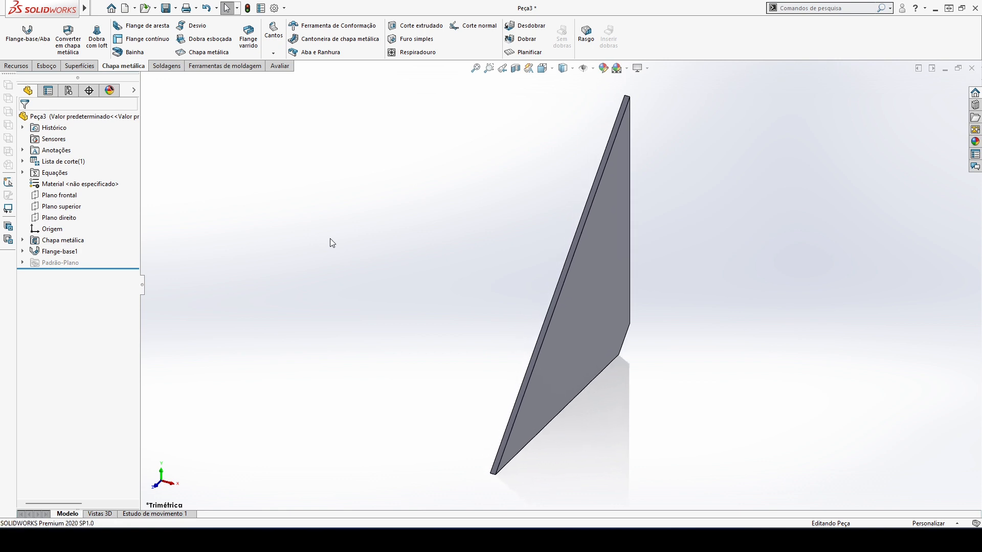
Save the part as "Reforço da Base" in the Pasta002 folder and close it
{"action": "key", "text": "ctrl+s"}
{"action": "type", "text": "Reforço da Base"}
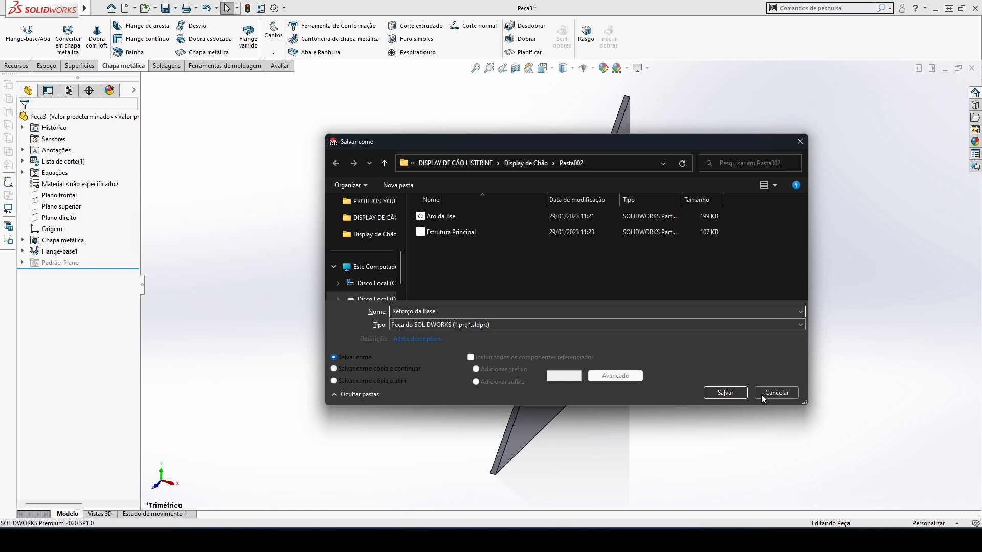
{"action": "left_click", "coordinate": [737, 394]}
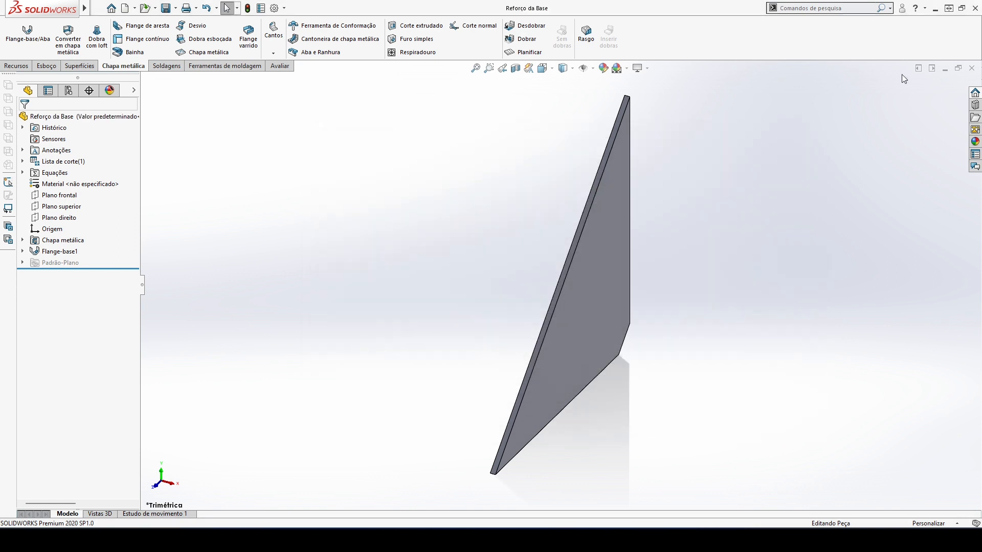
{"action": "left_click", "coordinate": [971, 68]}
Switch to the Acrobat Reader drawing and review the overall views, main frame, triangular reinforcement and square tube pages
{"action": "key", "text": "alt+Tab"}
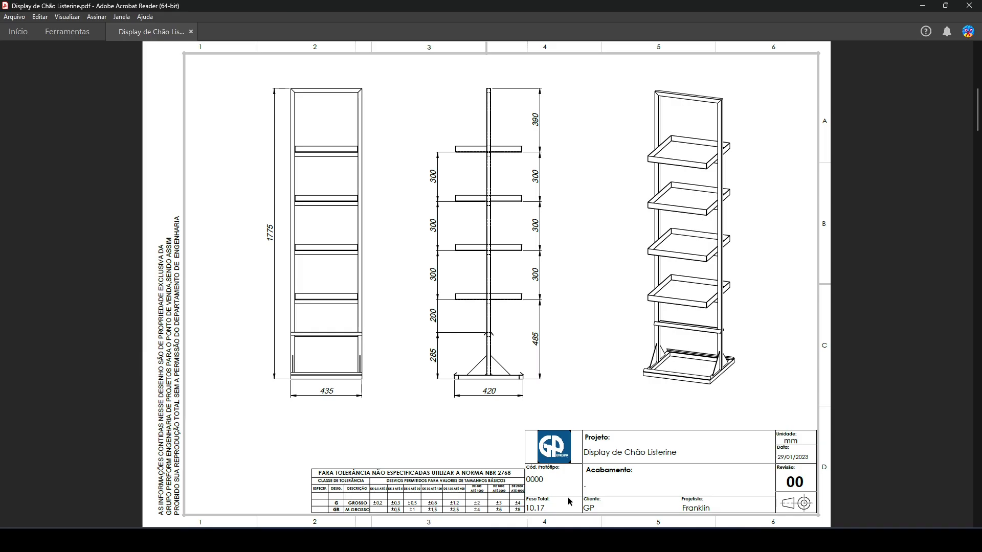
{"action": "scroll", "coordinate": [227, 276], "scroll_direction": "down", "scroll_amount": 1}
{"action": "scroll", "coordinate": [227, 276], "scroll_direction": "up", "scroll_amount": 1}
{"action": "scroll", "coordinate": [227, 276], "scroll_direction": "down", "scroll_amount": 2}
{"action": "scroll", "coordinate": [227, 277], "scroll_direction": "up", "scroll_amount": 1}
{"action": "scroll", "coordinate": [227, 279], "scroll_direction": "down", "scroll_amount": 1}
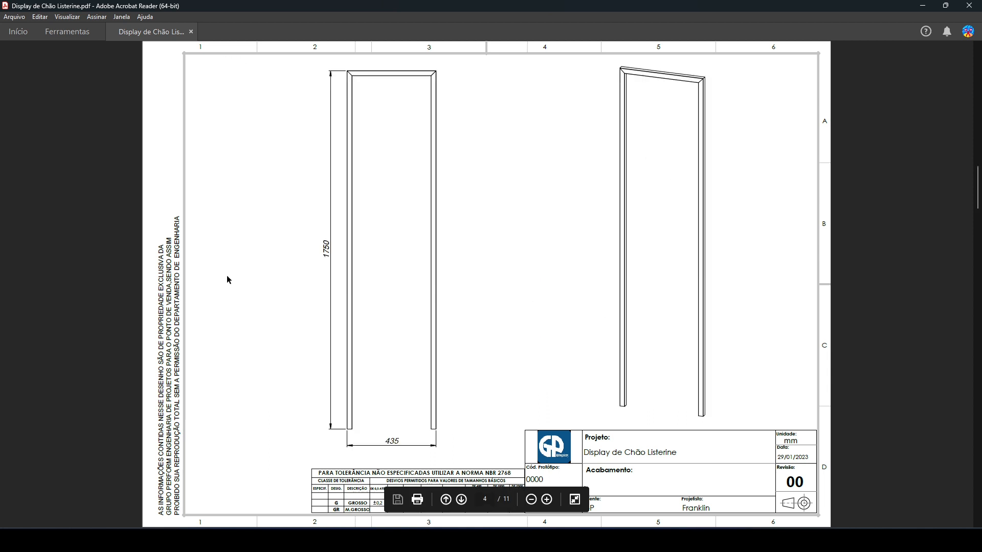
{"action": "scroll", "coordinate": [227, 279], "scroll_direction": "down", "scroll_amount": 1}
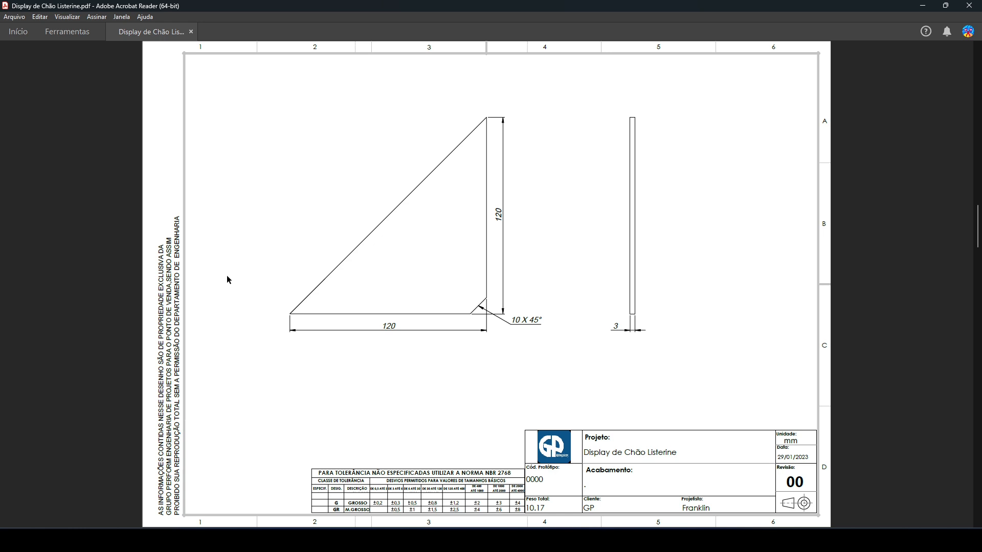
{"action": "scroll", "coordinate": [227, 279], "scroll_direction": "down", "scroll_amount": 1}
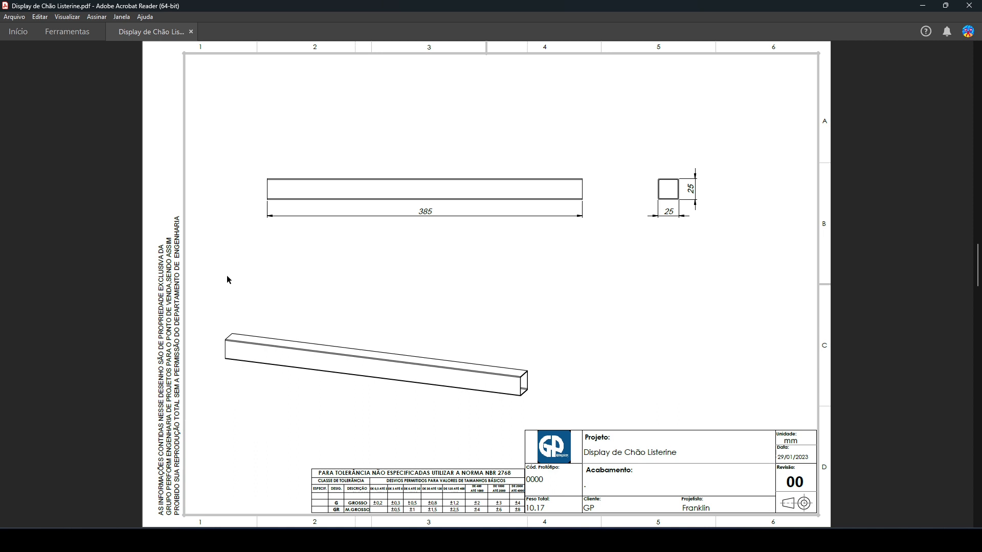
{"action": "scroll", "coordinate": [227, 279], "scroll_direction": "down", "scroll_amount": 1}
{"action": "scroll", "coordinate": [227, 278], "scroll_direction": "up", "scroll_amount": 2}
{"action": "scroll", "coordinate": [227, 279], "scroll_direction": "up", "scroll_amount": 2}
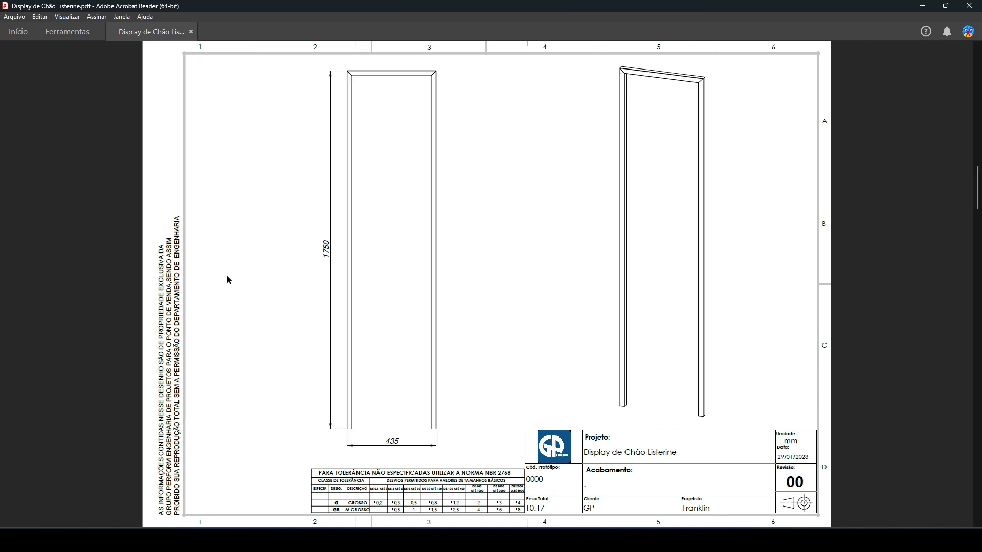
Switch from the drawing to SOLIDWORKS, create a new part and start a sketch on the front plane
{"action": "scroll", "coordinate": [227, 279], "scroll_direction": "up", "scroll_amount": 2}
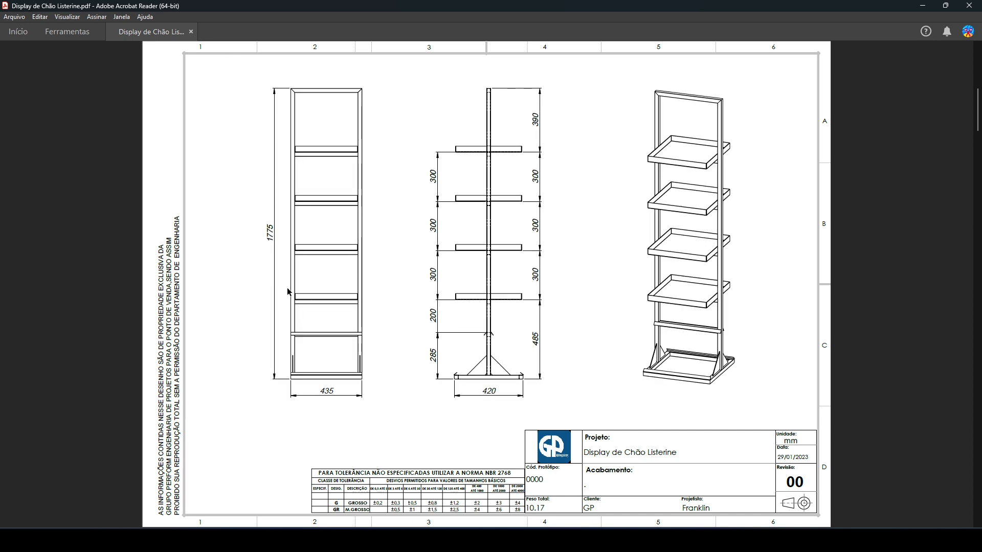
{"action": "scroll", "coordinate": [322, 305], "scroll_direction": "down", "scroll_amount": 2}
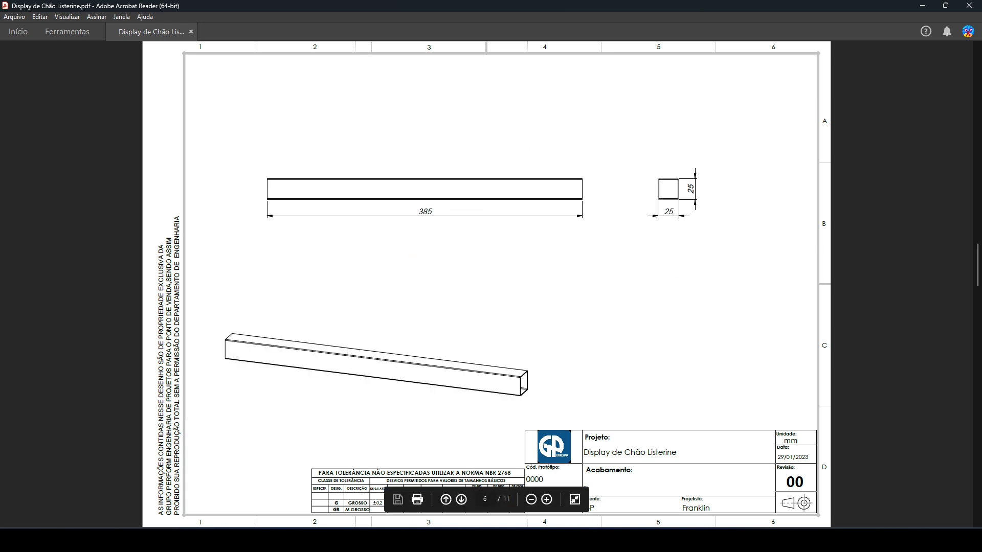
{"action": "left_click", "coordinate": [504, 540]}
{"action": "left_click", "coordinate": [129, 11]}
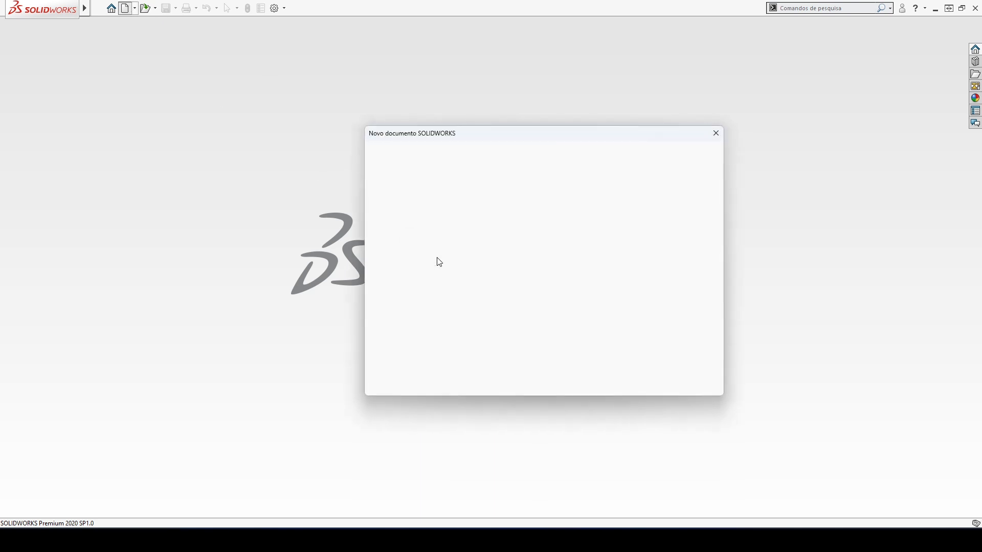
{"action": "left_click", "coordinate": [592, 375]}
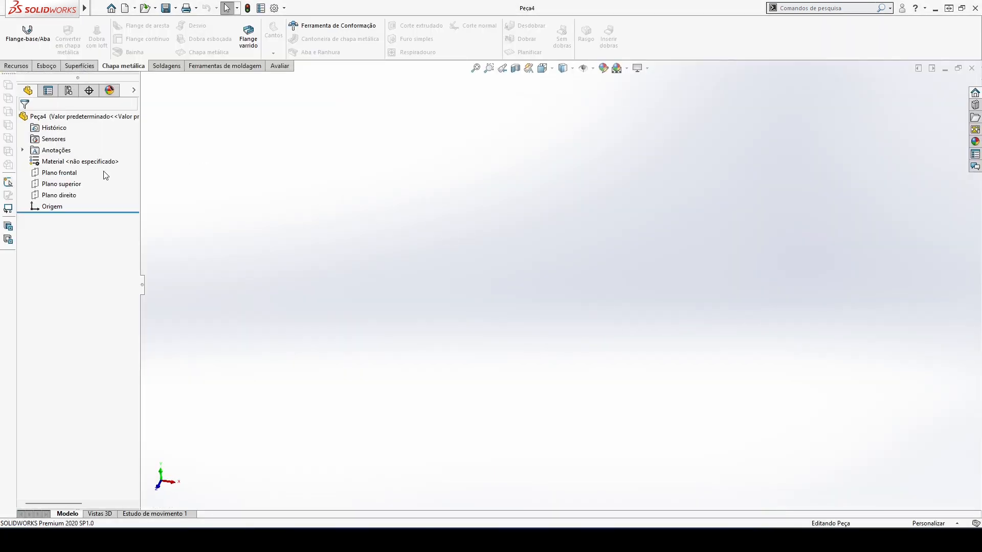
{"action": "left_click", "coordinate": [72, 173]}
{"action": "left_click", "coordinate": [101, 156]}
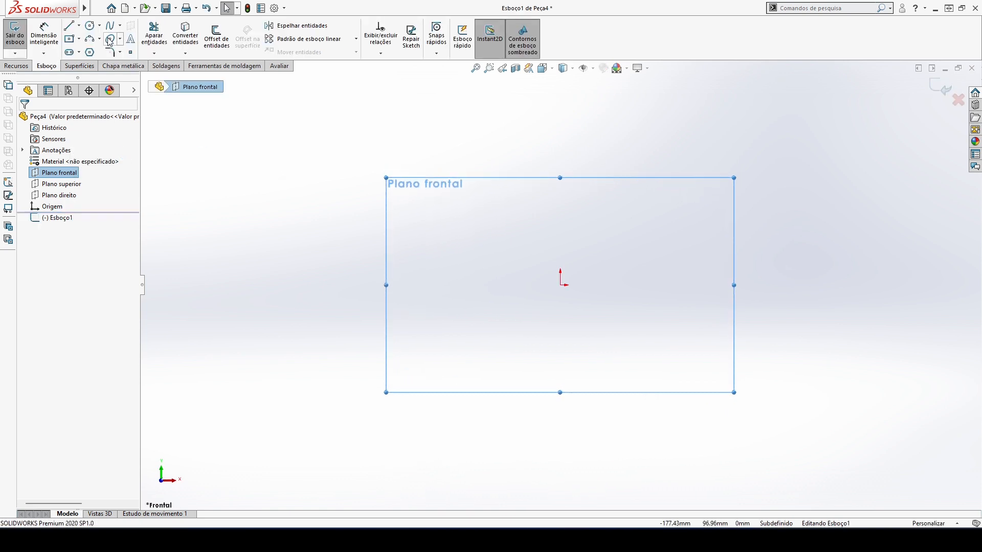
Sketch a horizontal line about 93 mm long across the origin and constrain the origin to its midpoint
{"action": "left_click", "coordinate": [69, 25]}
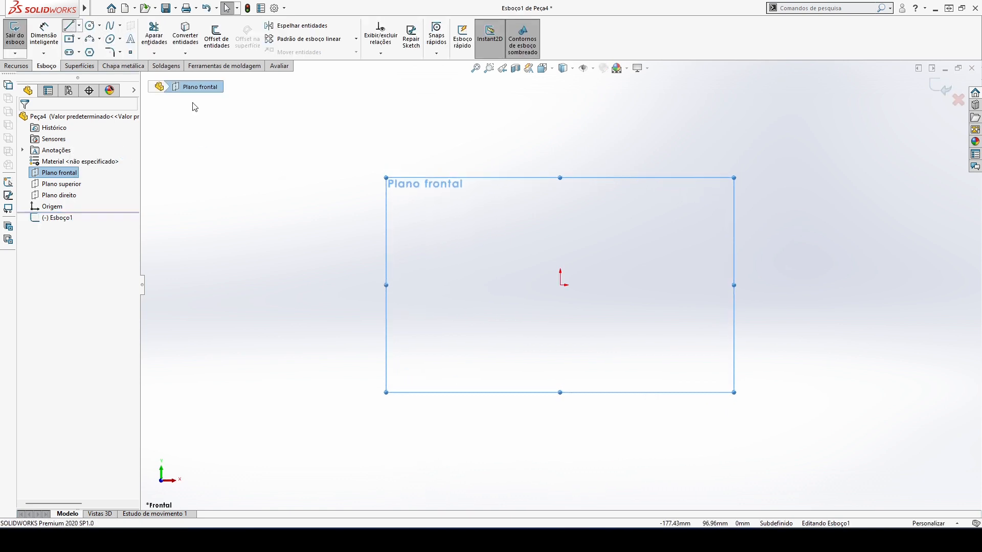
{"action": "left_click", "coordinate": [467, 285]}
{"action": "left_click", "coordinate": [649, 285]}
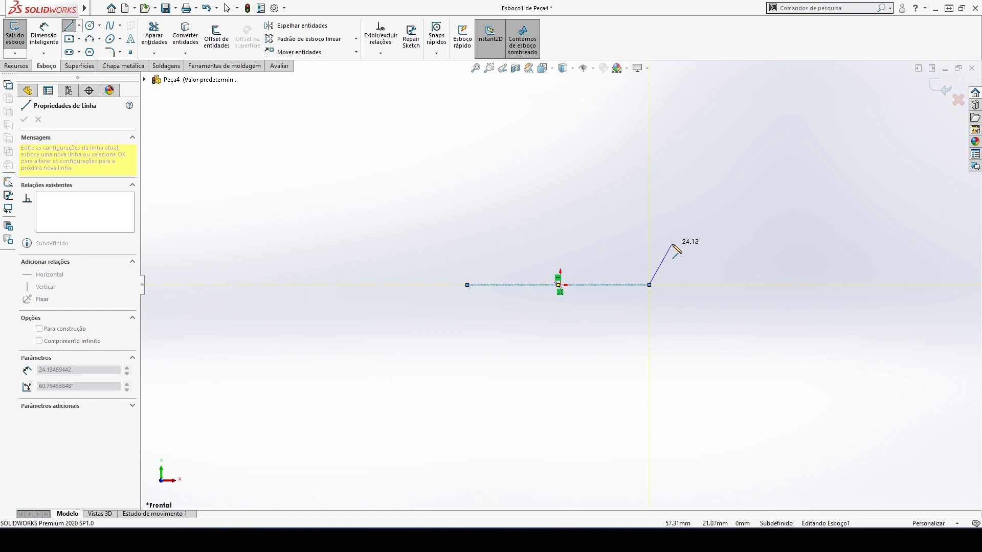
{"action": "key", "text": "Escape"}
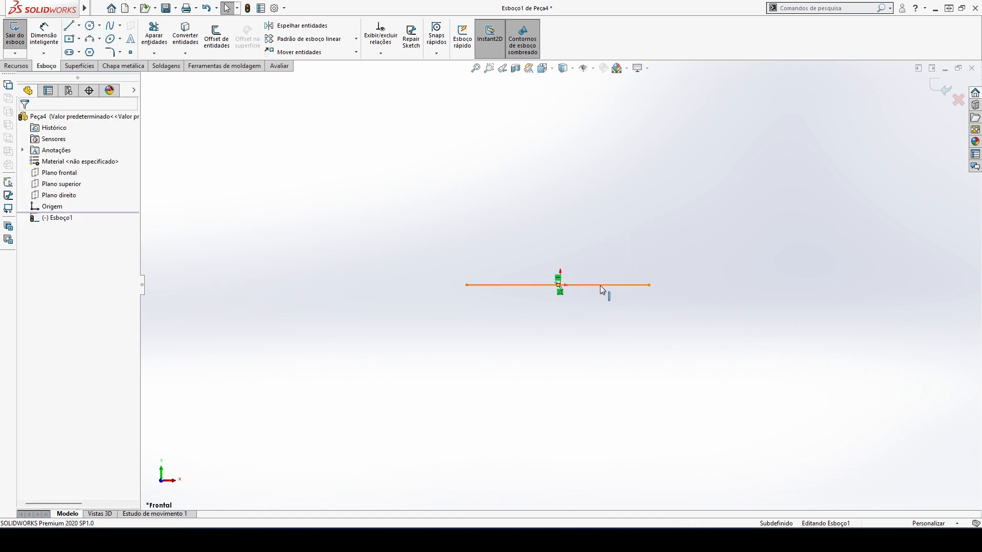
{"action": "left_click", "coordinate": [600, 285]}
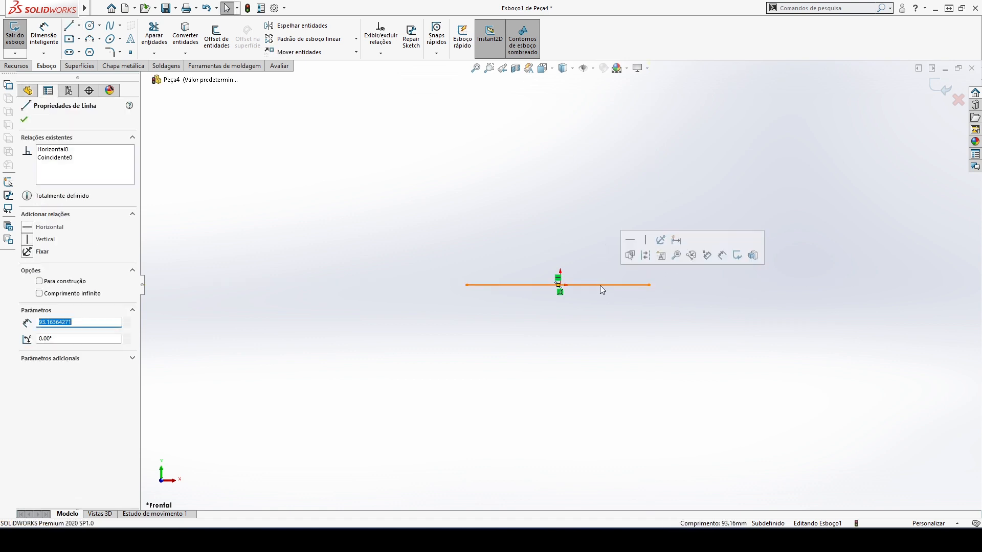
{"action": "left_click", "coordinate": [560, 287], "text": "ctrl"}
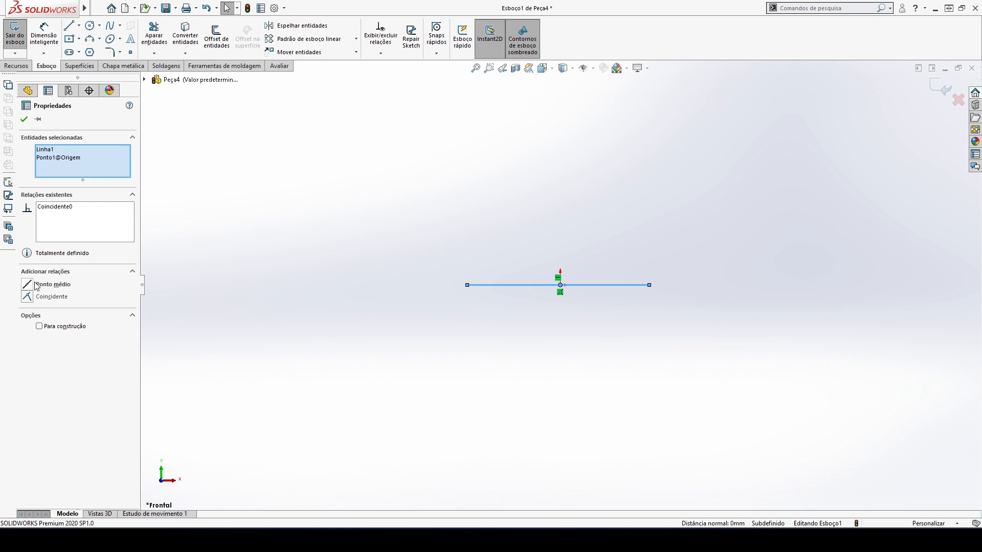
{"action": "left_click", "coordinate": [29, 286]}
{"action": "left_click", "coordinate": [315, 265]}
Dimension the line's length as 385 mm, check it against the square tube drawing, and exit the sketch
{"action": "key", "text": "d"}
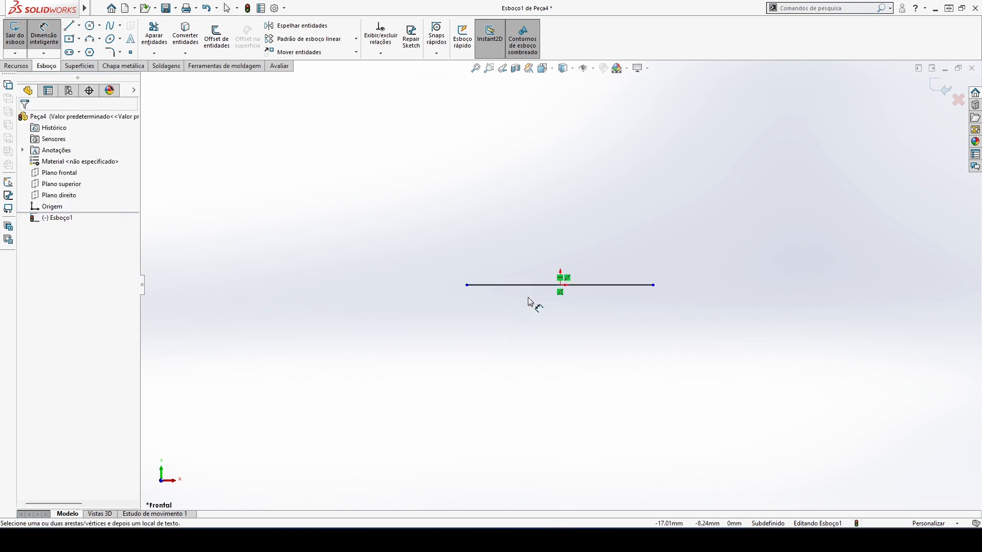
{"action": "left_click", "coordinate": [533, 287]}
{"action": "left_click", "coordinate": [565, 349]}
{"action": "type", "text": "385"}
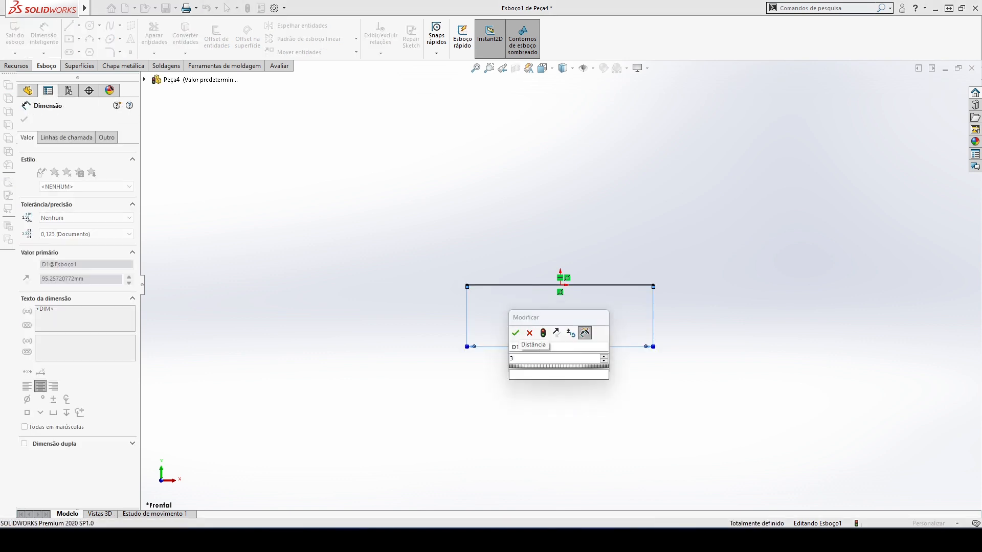
{"action": "key", "text": "Return"}
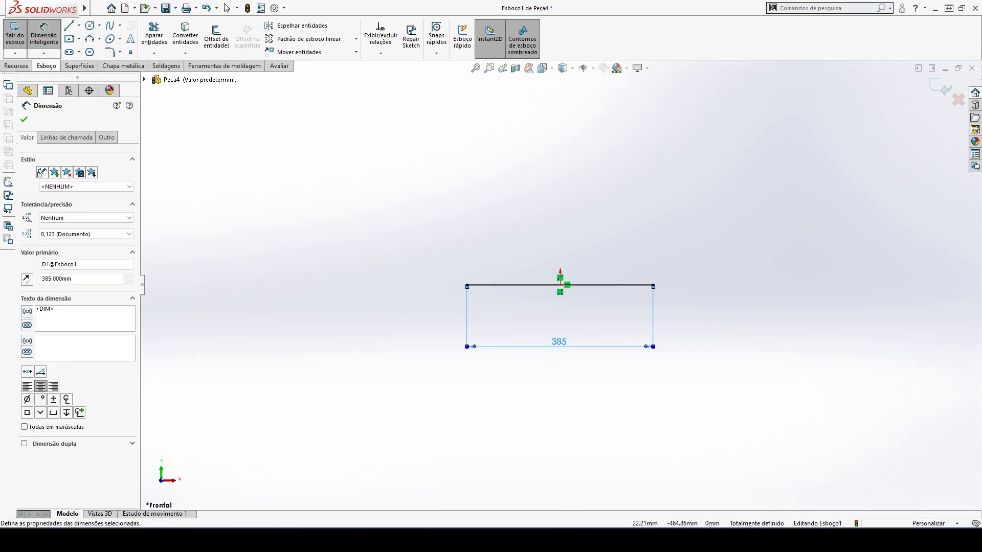
{"action": "key", "text": "alt+Tab"}
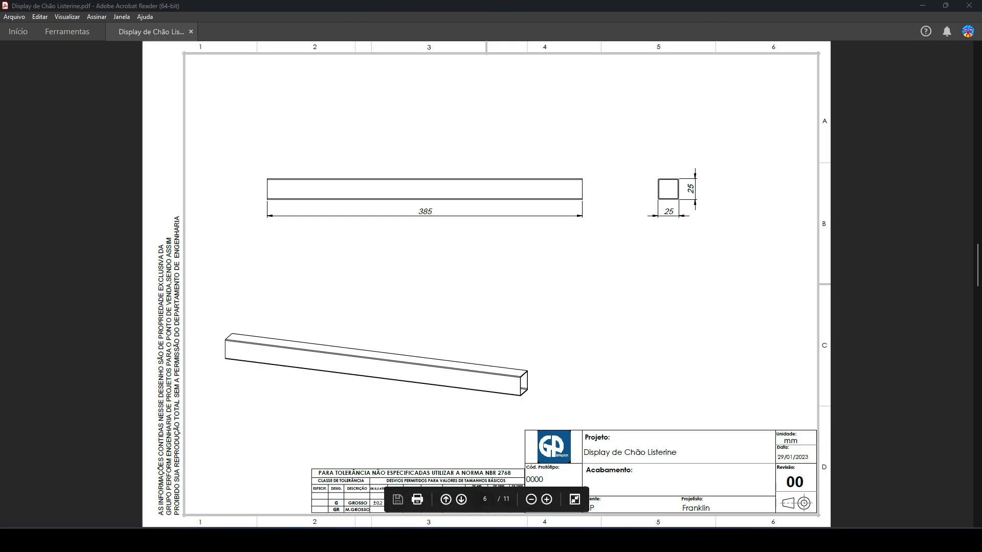
{"action": "key", "text": "alt+Tab"}
{"action": "left_click", "coordinate": [934, 92]}
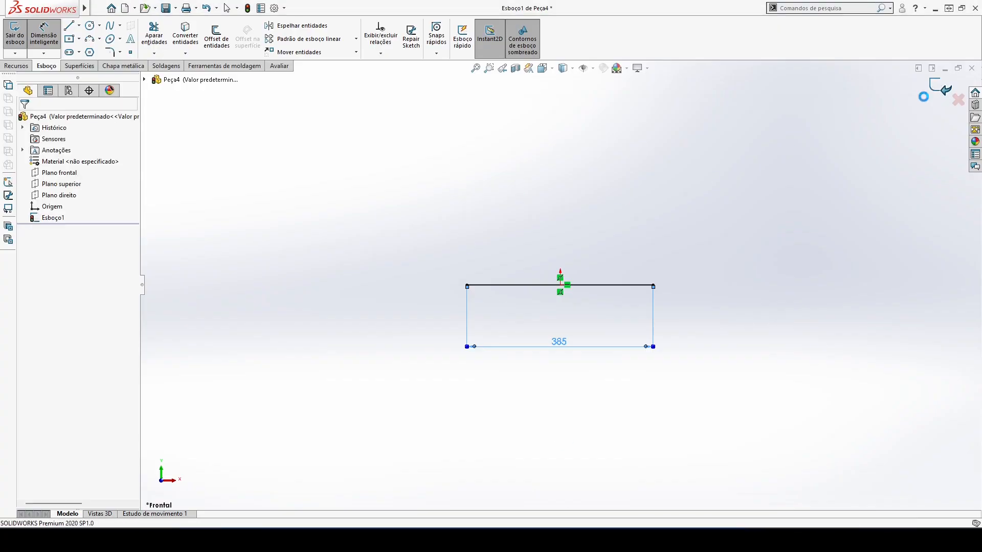
Create a structural member along the line with the GP standard, TUBO QUADRADO type and size TUBO QUAD 25 X 25 X 0,90
{"action": "left_click", "coordinate": [168, 66]}
{"action": "left_click", "coordinate": [79, 39]}
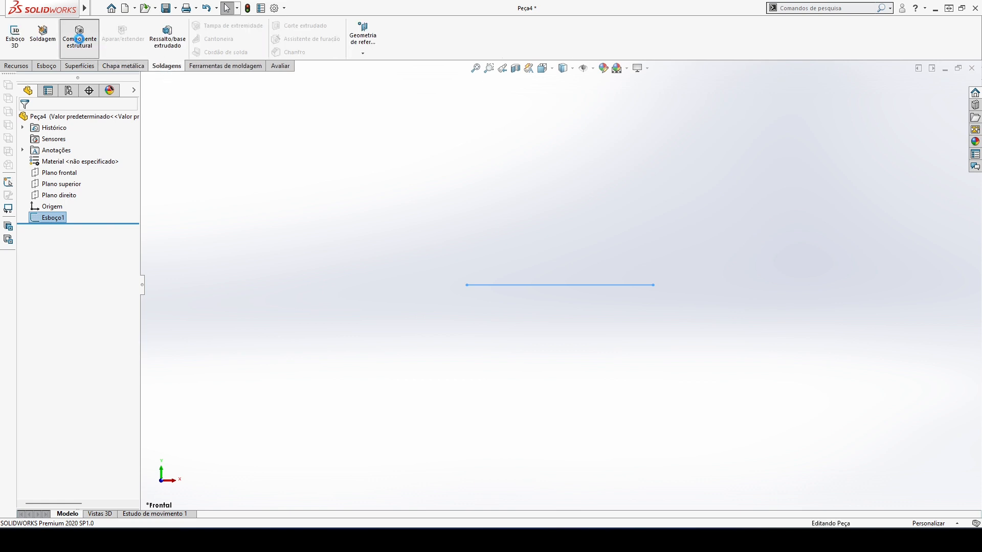
{"action": "left_click", "coordinate": [505, 285]}
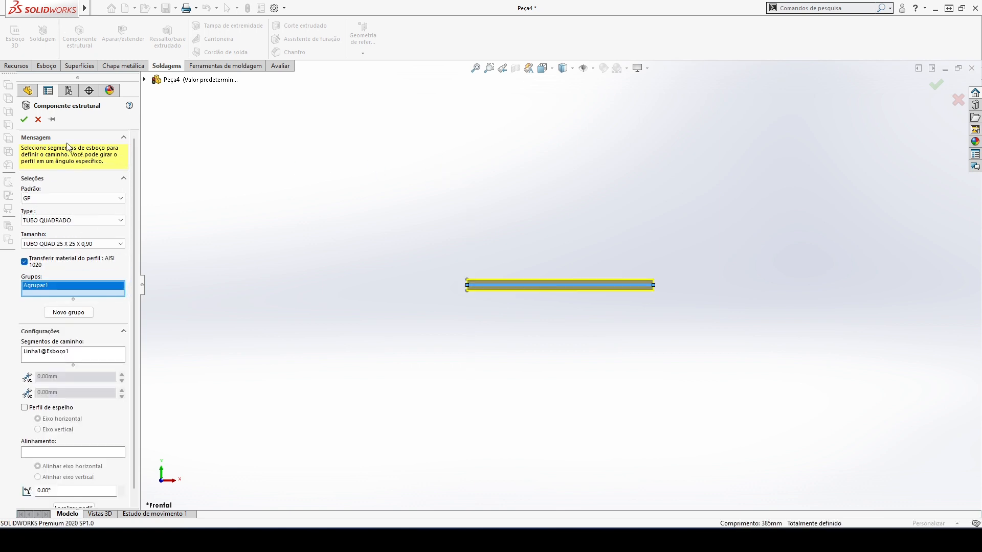
{"action": "left_click", "coordinate": [24, 119]}
Show the tube in a dimetric view and hide its path sketch
{"action": "key", "text": "space"}
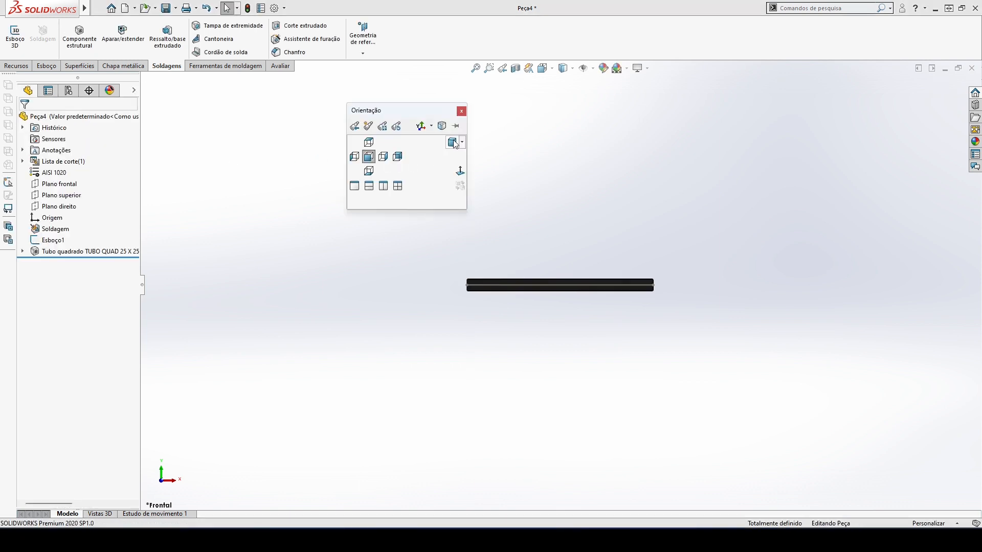
{"action": "left_click", "coordinate": [453, 143]}
{"action": "left_click", "coordinate": [56, 240]}
{"action": "left_click", "coordinate": [68, 229]}
{"action": "scroll", "coordinate": [521, 199], "scroll_direction": "up", "scroll_amount": 3}
{"action": "key", "text": "f"}
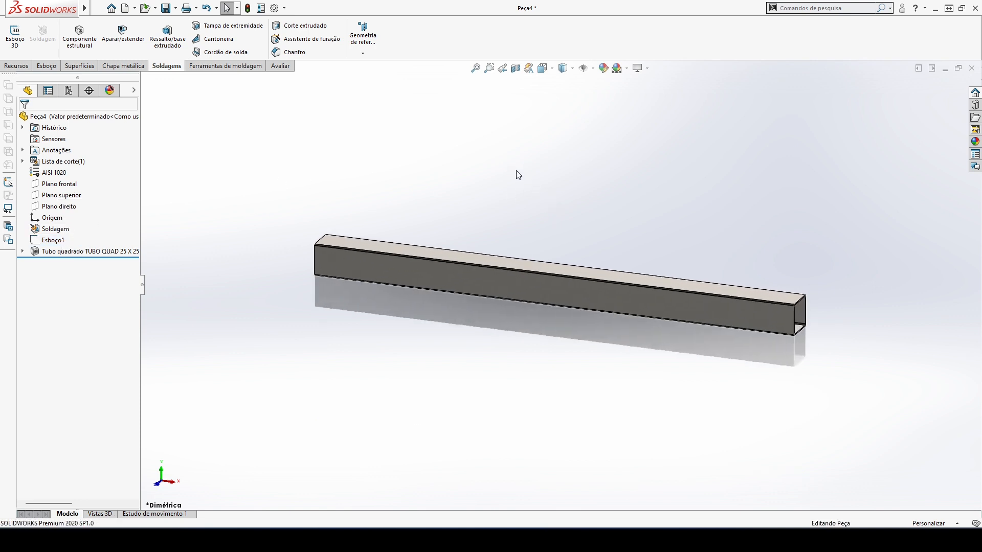
Save the part as "Travessa" and close it
{"action": "key", "text": "ctrl+s"}
{"action": "type", "text": "Travessa"}
{"action": "key", "text": "Return"}
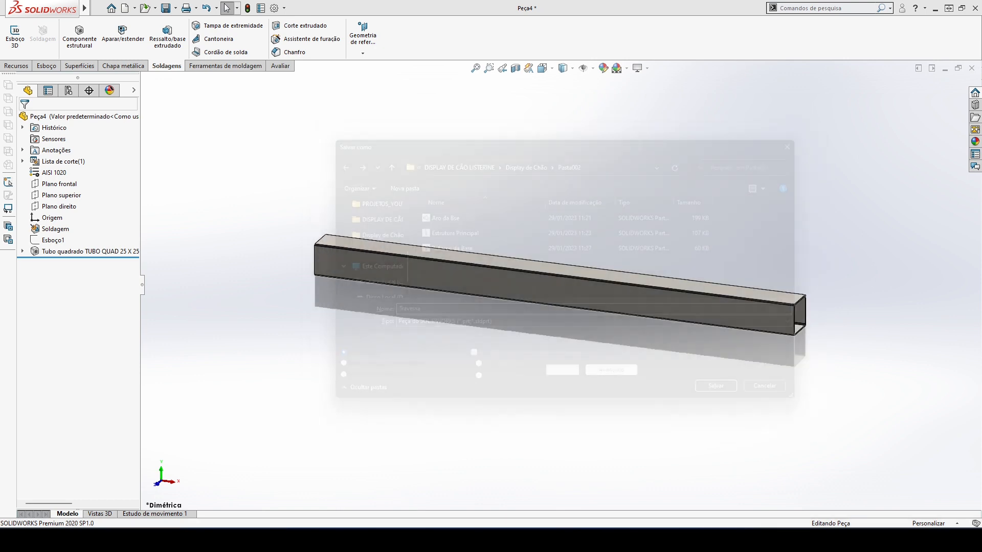
{"action": "left_click", "coordinate": [972, 68]}
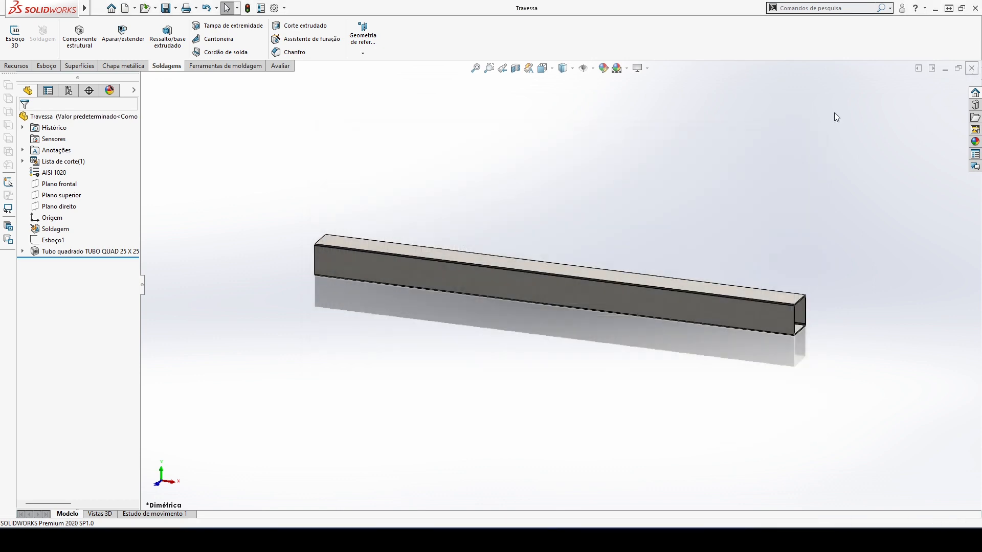
Switch to the Acrobat Reader drawing and examine the tray page's flat pattern, corner notches and dimensions
{"action": "key", "text": "alt+Tab"}
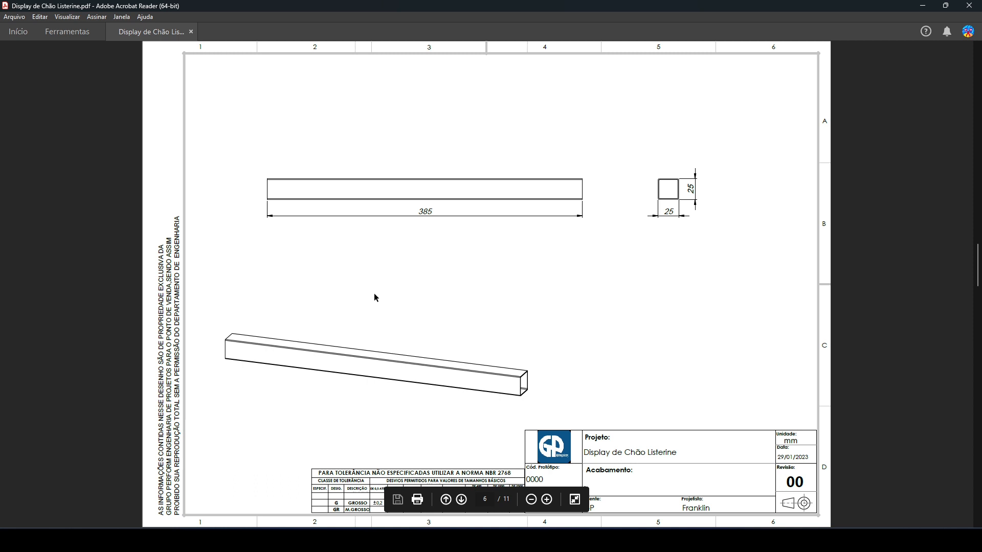
{"action": "scroll", "coordinate": [373, 293], "scroll_direction": "down", "scroll_amount": 1}
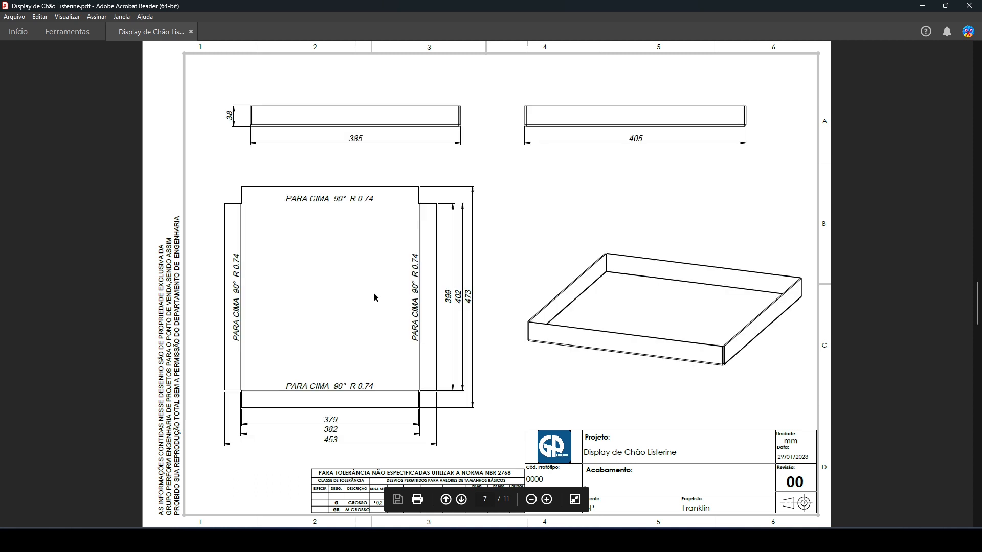
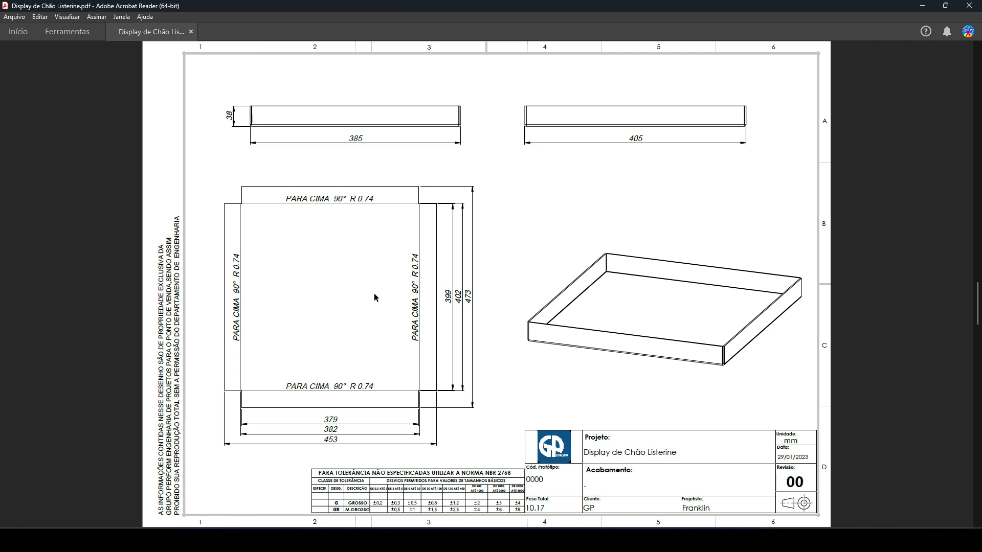
{"action": "scroll", "coordinate": [449, 341], "scroll_direction": "up", "scroll_amount": 4}
{"action": "scroll", "coordinate": [449, 340], "scroll_direction": "down", "scroll_amount": 3}
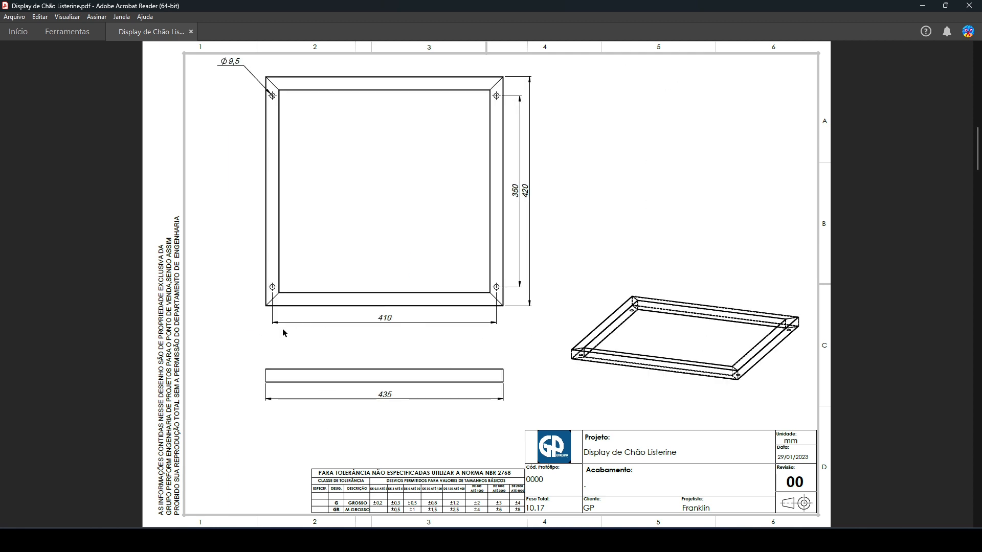
{"action": "scroll", "coordinate": [277, 339], "scroll_direction": "up", "scroll_amount": 3}
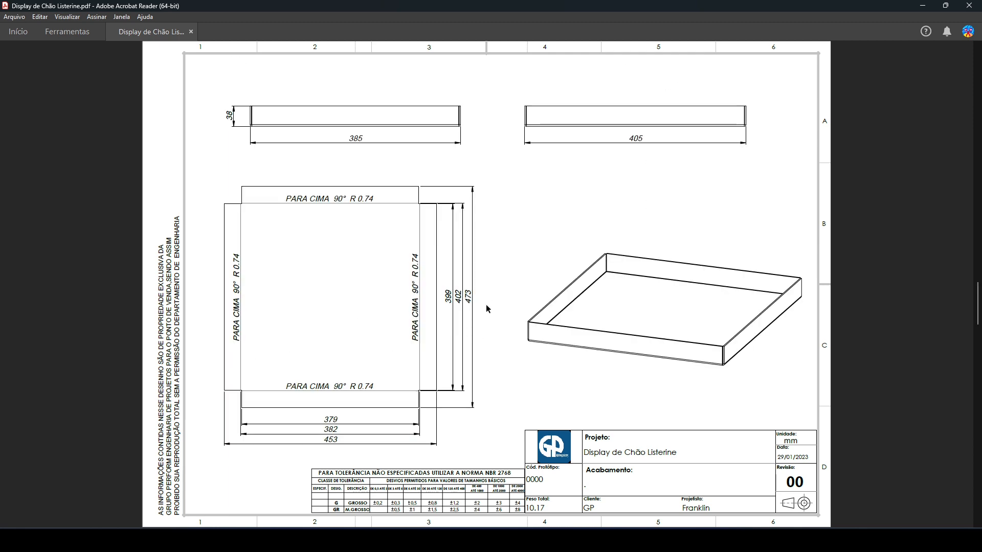
{"action": "scroll", "coordinate": [416, 347], "scroll_direction": "up", "scroll_amount": 3, "text": "ctrl"}
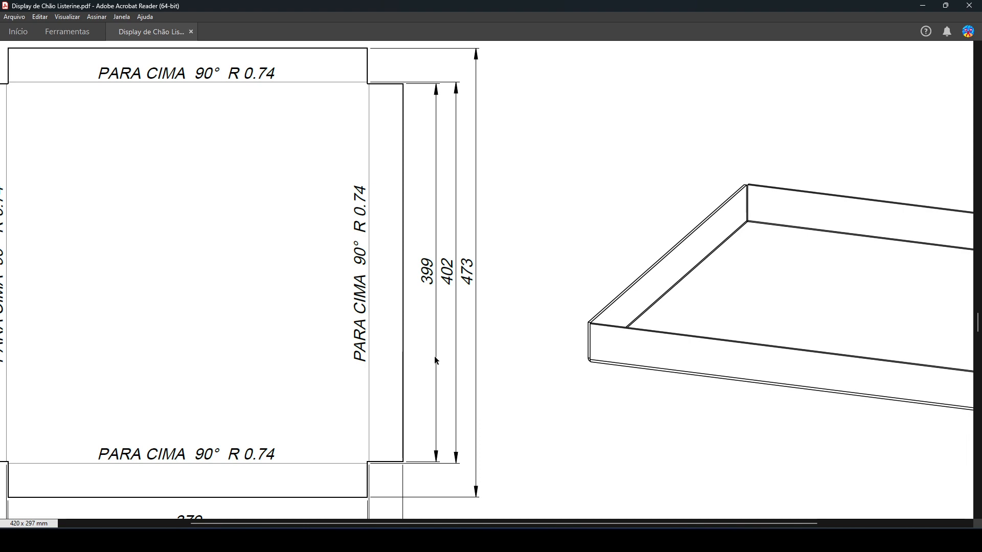
{"action": "scroll", "coordinate": [438, 343], "scroll_direction": "down", "scroll_amount": 3, "text": "ctrl"}
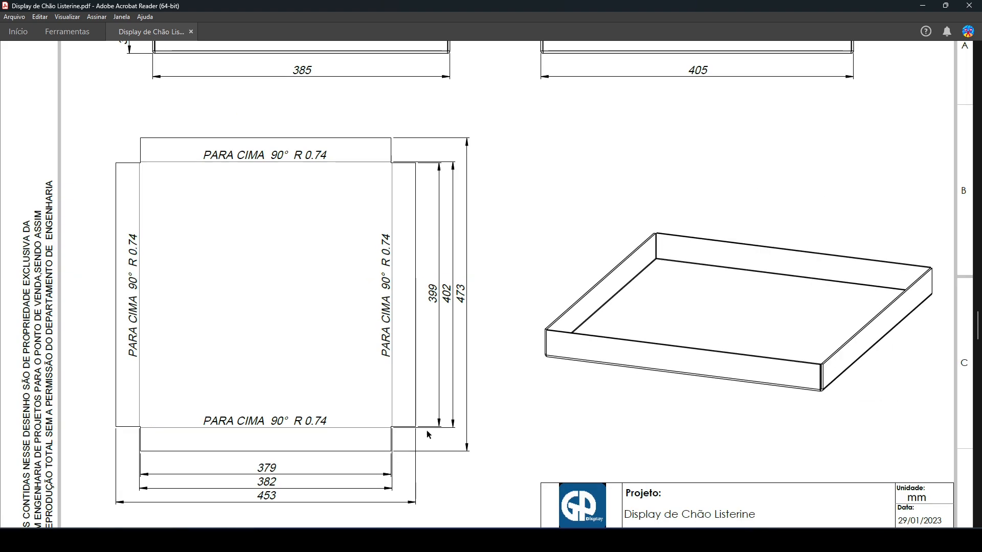
{"action": "scroll", "coordinate": [416, 427], "scroll_direction": "up", "scroll_amount": 5, "text": "ctrl"}
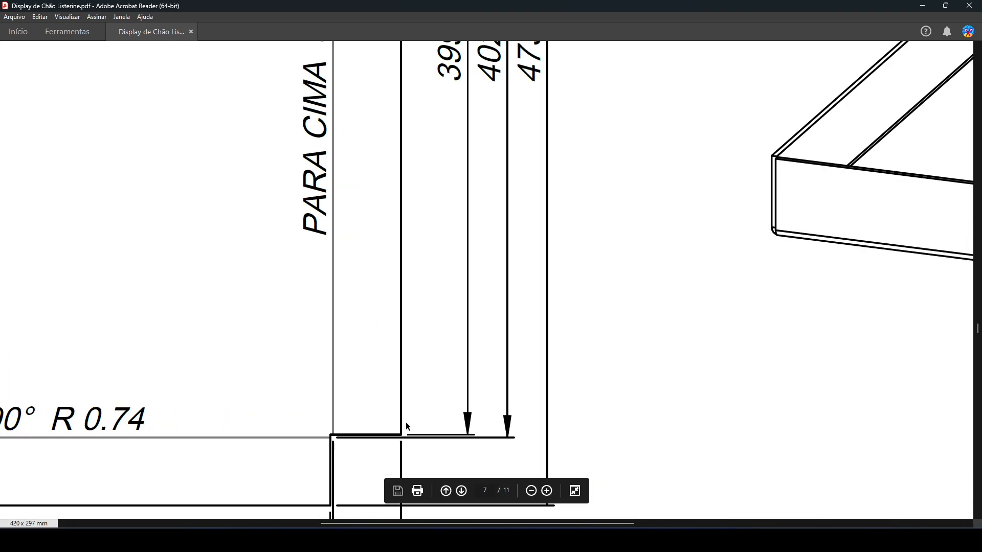
{"action": "scroll", "coordinate": [401, 414], "scroll_direction": "up", "scroll_amount": 2, "text": "ctrl"}
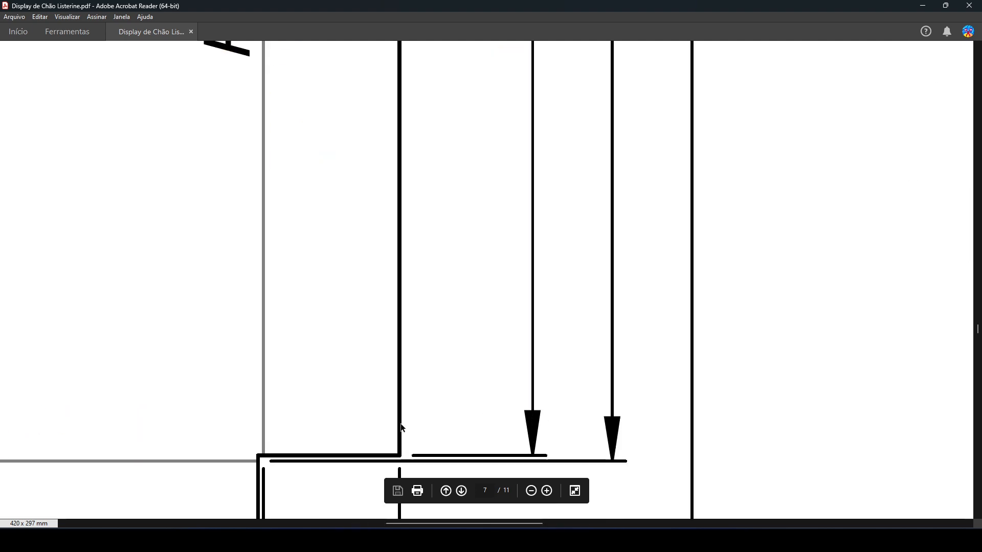
{"action": "scroll", "coordinate": [464, 318], "scroll_direction": "down", "scroll_amount": 5, "text": "ctrl"}
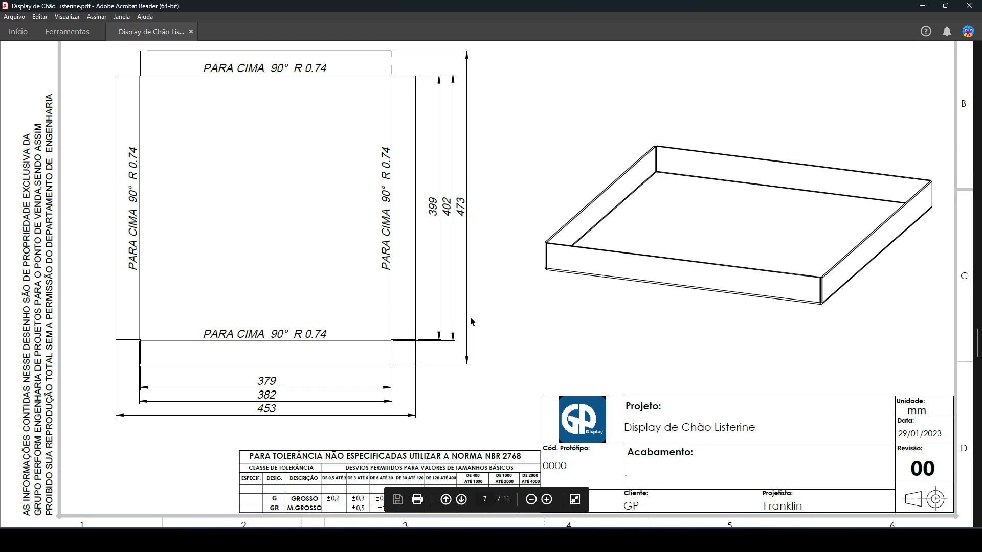
{"action": "scroll", "coordinate": [415, 324], "scroll_direction": "up", "scroll_amount": 2, "text": "ctrl"}
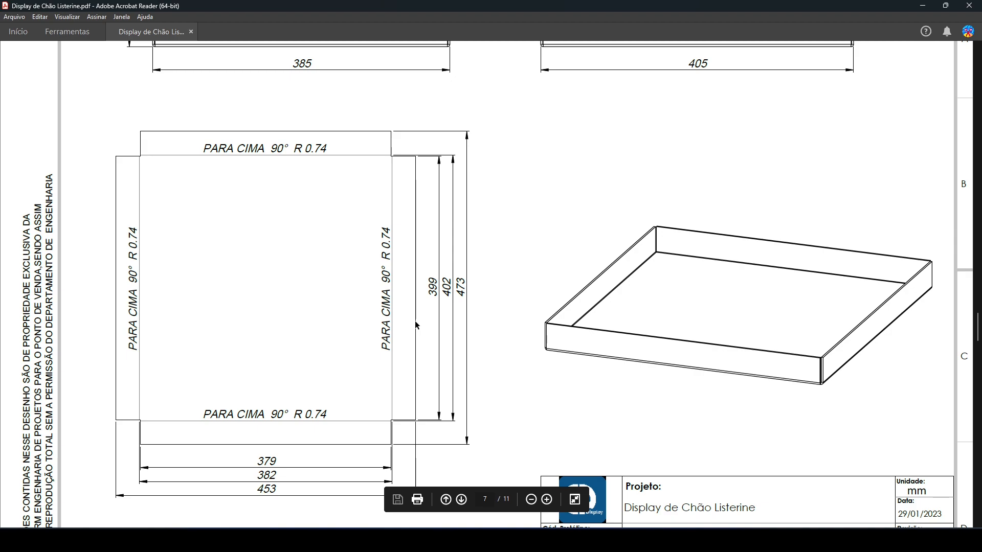
Switch to SOLIDWORKS, create a new part and orient it to the top view
{"action": "key", "text": "alt+Tab"}
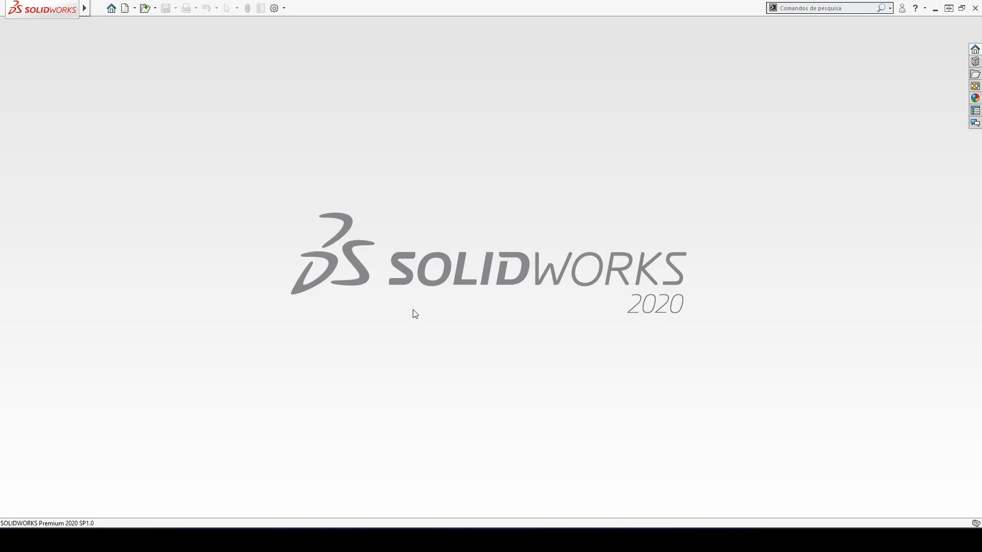
{"action": "left_click", "coordinate": [125, 8]}
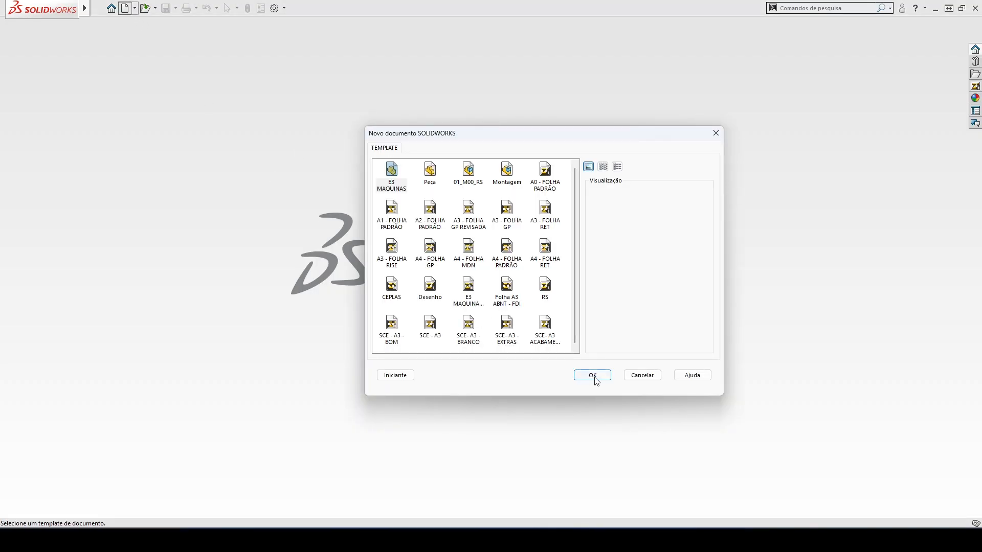
{"action": "key", "text": "Return"}
{"action": "key", "text": "space"}
{"action": "left_click", "coordinate": [367, 202]}
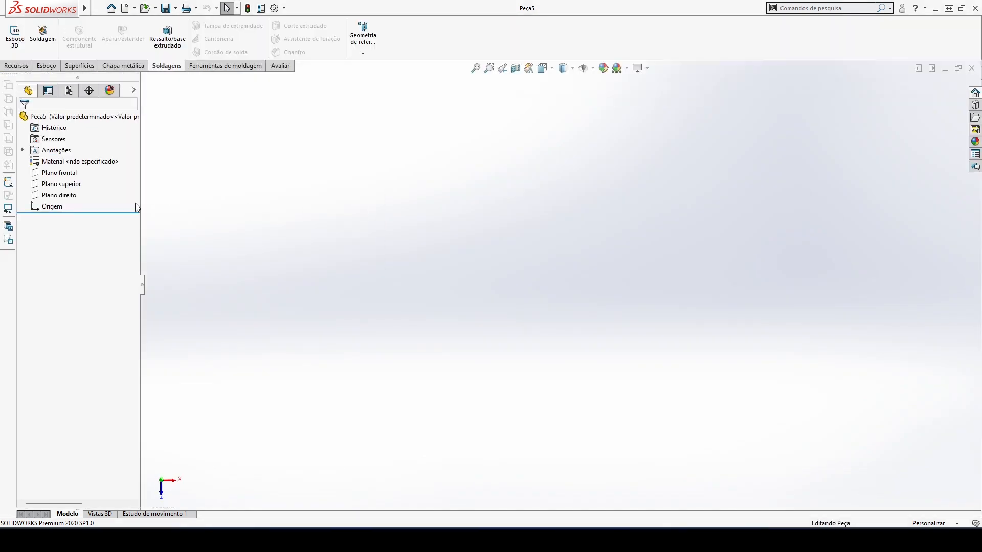
Sketch a center rectangle about 152 by 114 mm on the top plane, centered on the origin
{"action": "left_click", "coordinate": [71, 187]}
{"action": "left_click", "coordinate": [92, 169]}
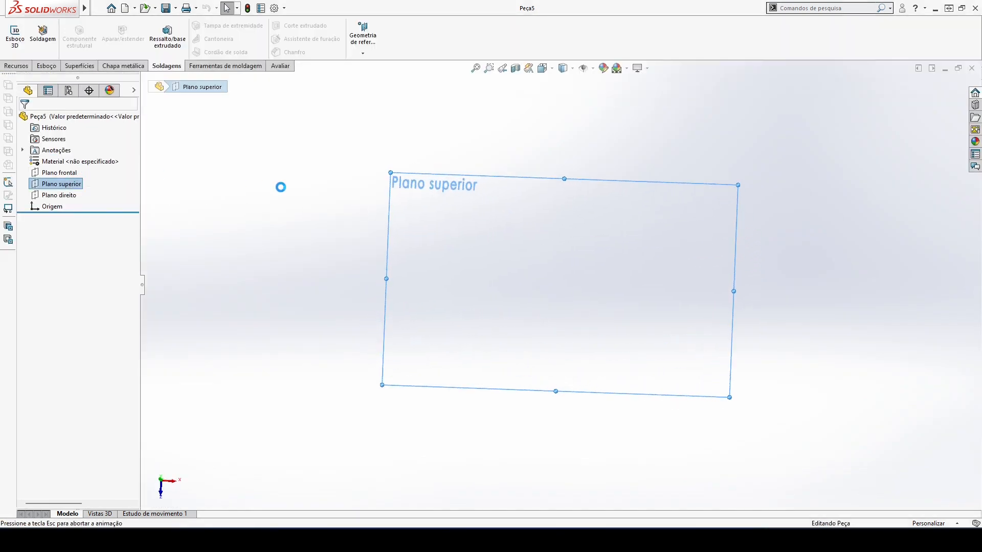
{"action": "left_click", "coordinate": [70, 39]}
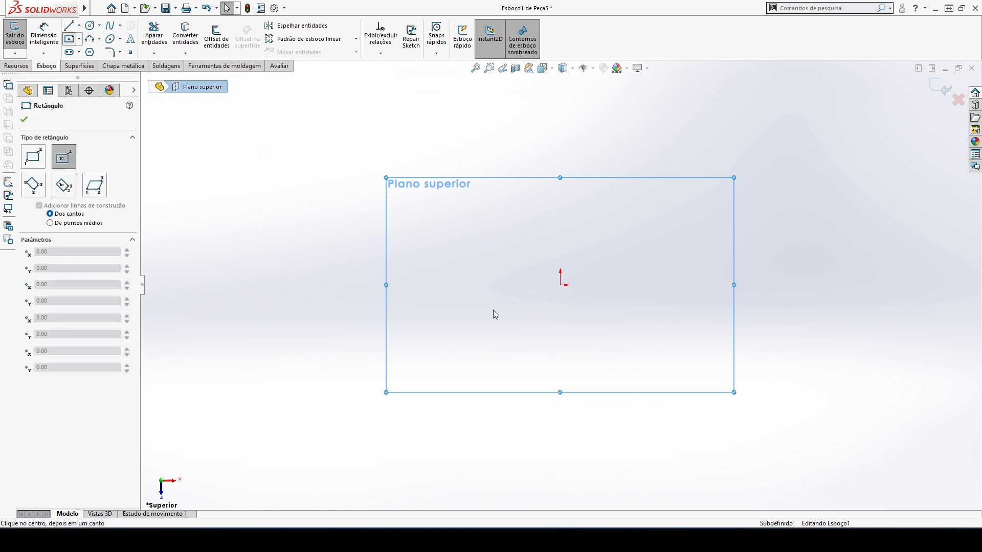
{"action": "left_click", "coordinate": [561, 285]}
{"action": "left_click", "coordinate": [709, 174]}
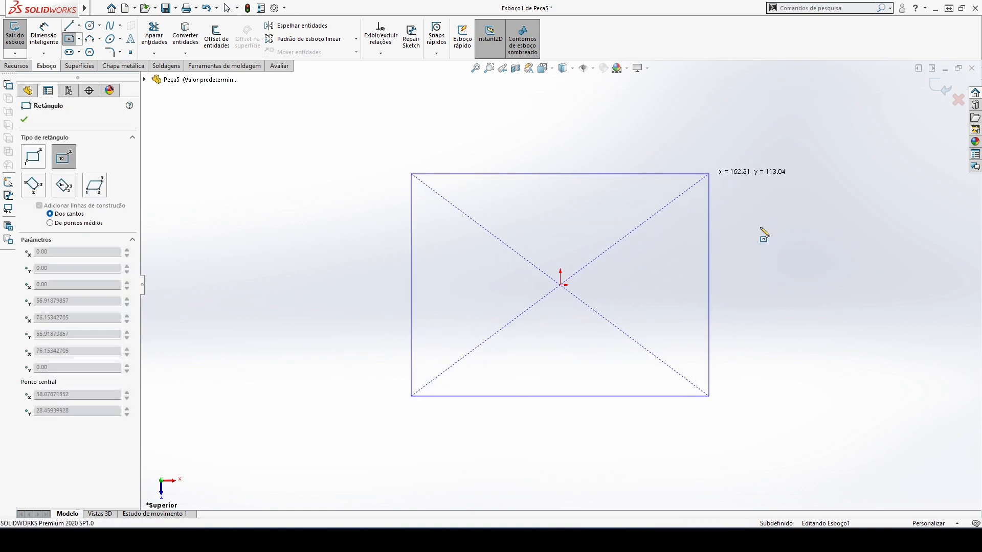
{"action": "key", "text": "Escape"}
Dimension the rectangle 379 mm wide and 399 mm high
{"action": "key", "text": "d"}
{"action": "left_click", "coordinate": [693, 397]}
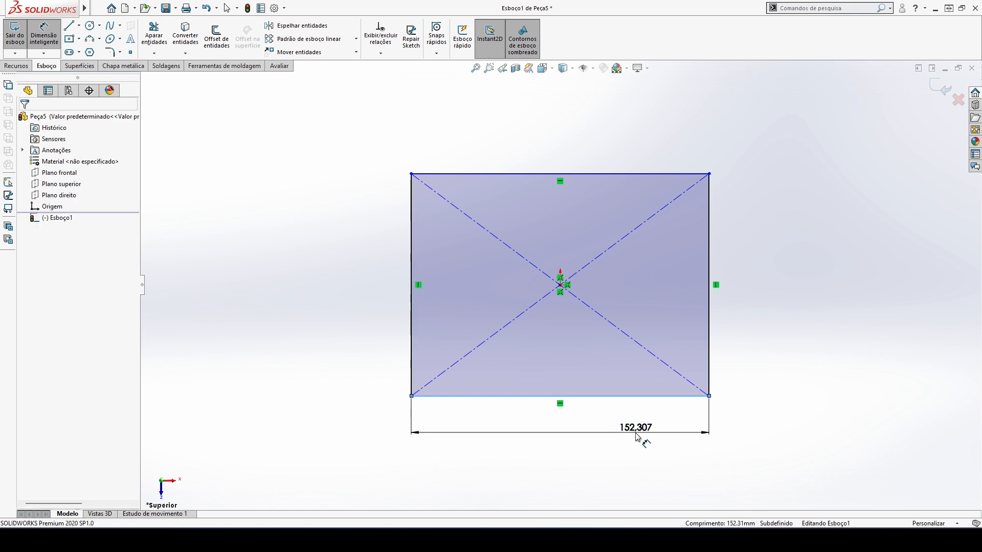
{"action": "left_click", "coordinate": [646, 439]}
{"action": "type", "text": "379"}
{"action": "key", "text": "Return"}
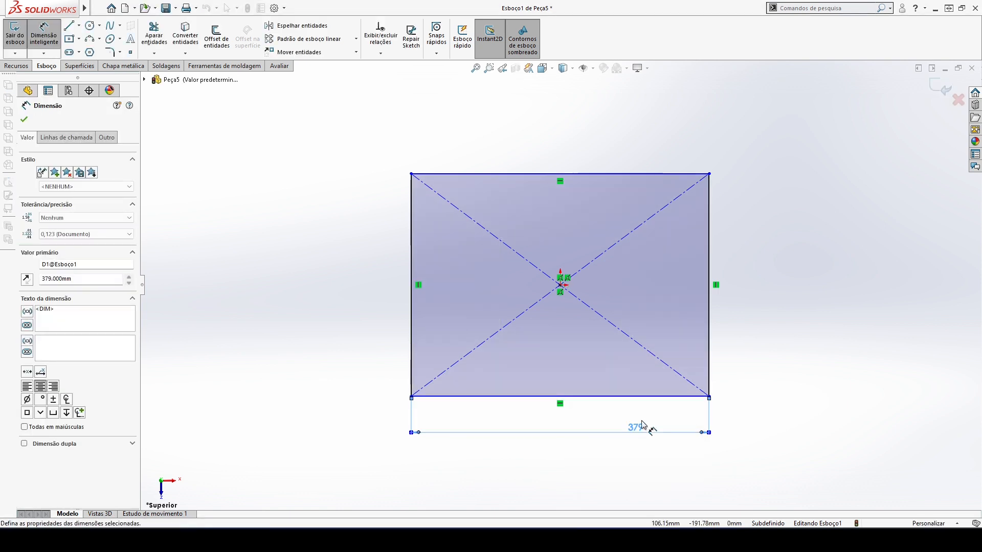
{"action": "left_click", "coordinate": [710, 238]}
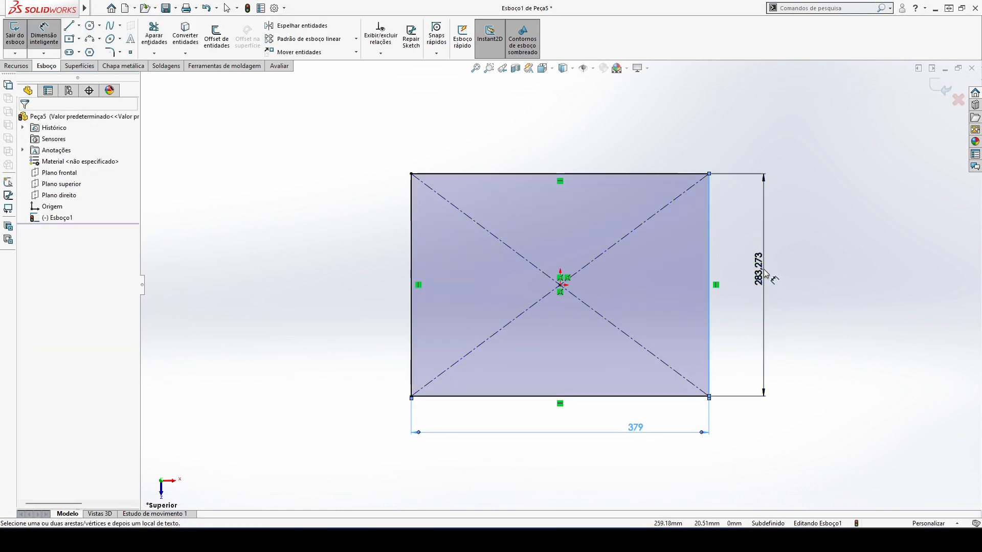
{"action": "left_click", "coordinate": [769, 276]}
{"action": "type", "text": "399"}
{"action": "key", "text": "Return"}
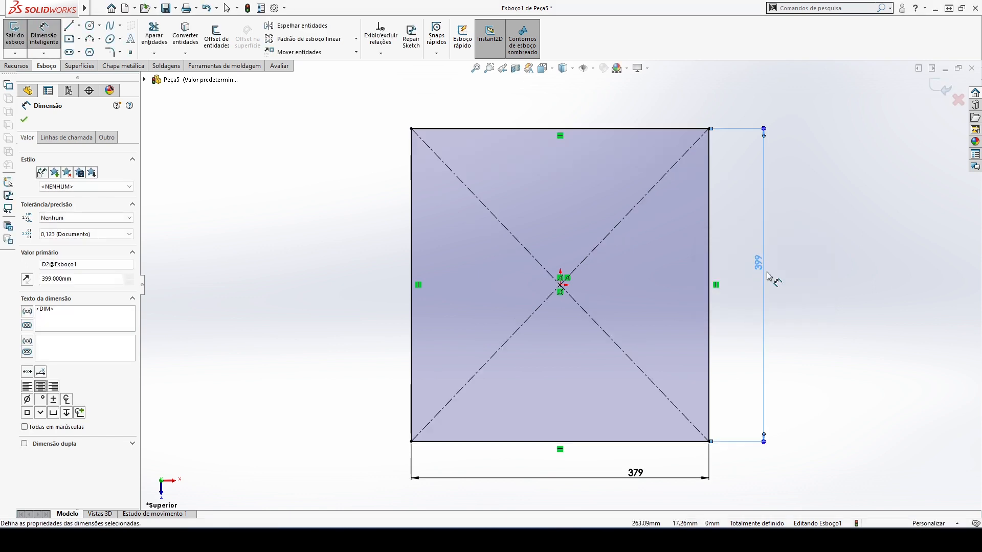
{"action": "left_click", "coordinate": [24, 119]}
Create a sheet-metal base flange 2 mm thick from the rectangle sketch
{"action": "key", "text": "space"}
{"action": "left_click", "coordinate": [385, 168]}
{"action": "left_click", "coordinate": [173, 69]}
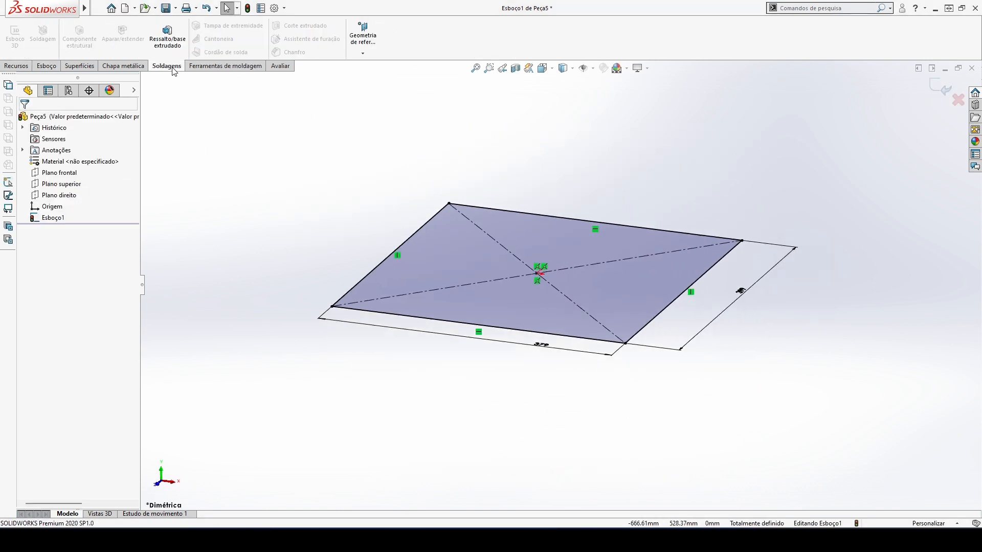
{"action": "left_click", "coordinate": [123, 65]}
{"action": "left_click", "coordinate": [27, 33]}
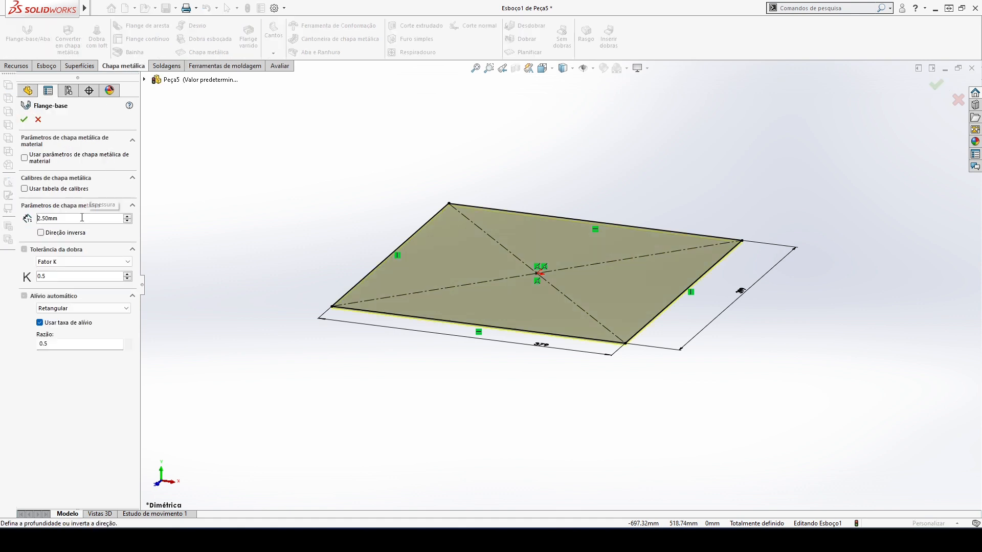
{"action": "left_click", "coordinate": [82, 218]}
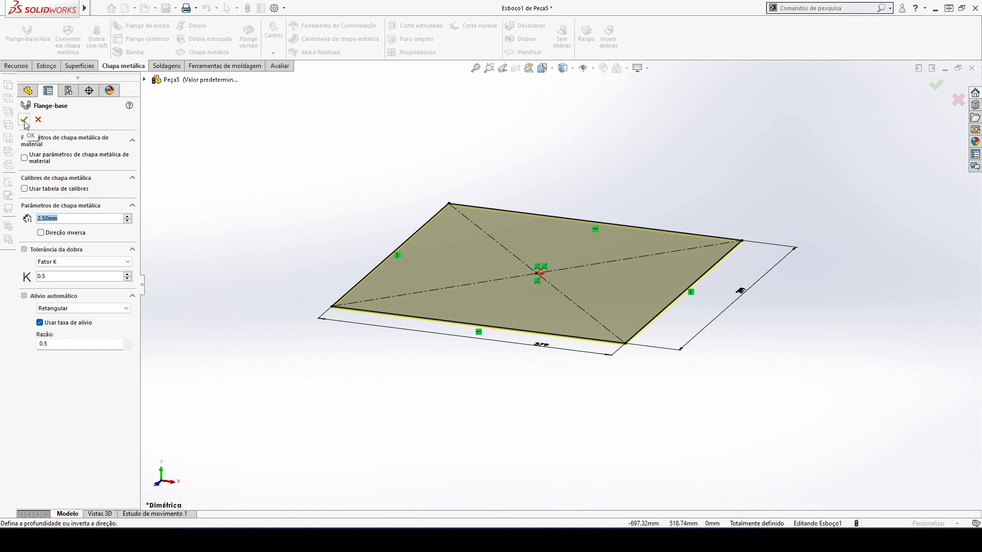
{"action": "double_click", "coordinate": [75, 219]}
{"action": "type", "text": "2"}
{"action": "key", "text": "Return"}
{"action": "left_click", "coordinate": [23, 121]}
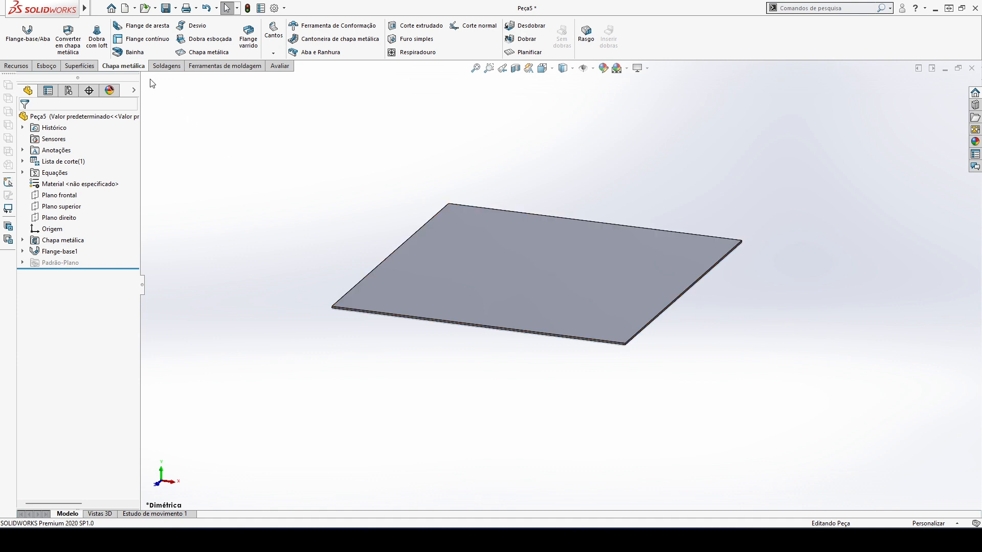
Start an upward edge flange on the plate's front edge and set its length to 35 mm
{"action": "left_click", "coordinate": [148, 26]}
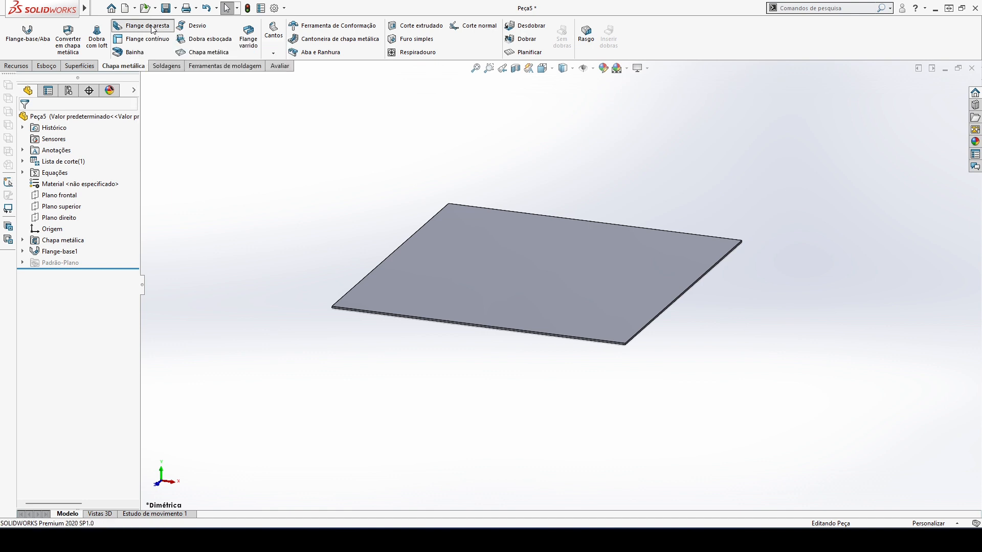
{"action": "scroll", "coordinate": [580, 327], "scroll_direction": "down", "scroll_amount": 1}
{"action": "scroll", "coordinate": [580, 329], "scroll_direction": "down", "scroll_amount": 1}
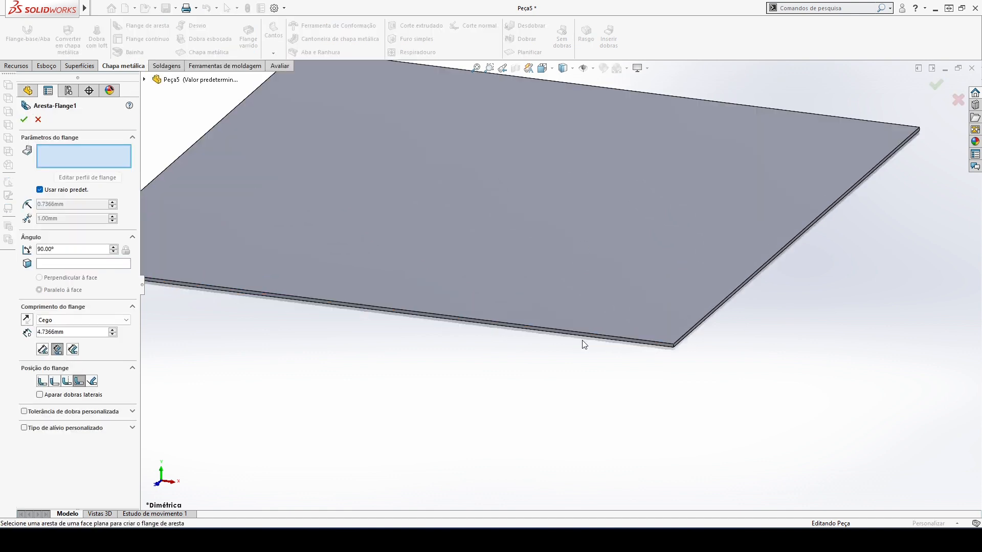
{"action": "scroll", "coordinate": [597, 337], "scroll_direction": "down", "scroll_amount": 2}
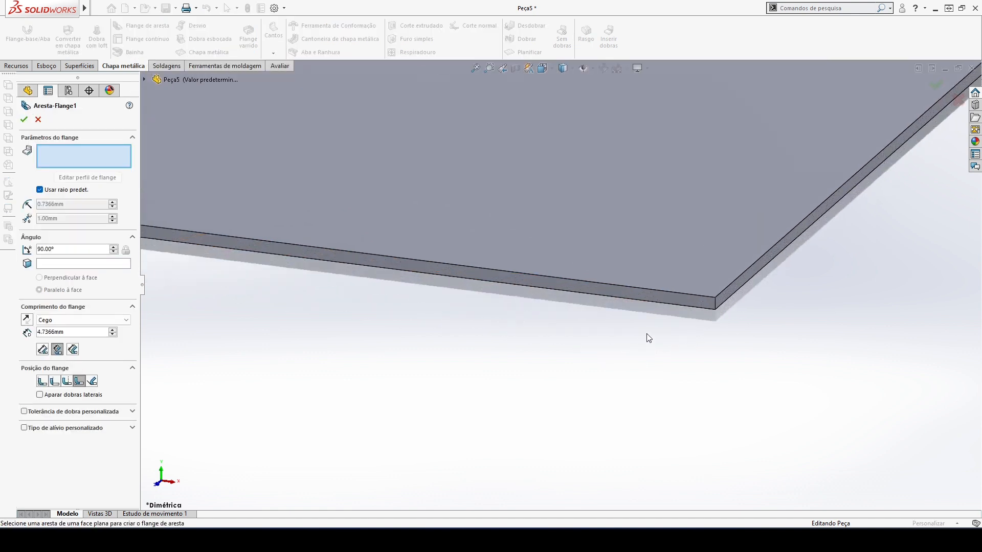
{"action": "left_click", "coordinate": [645, 305]}
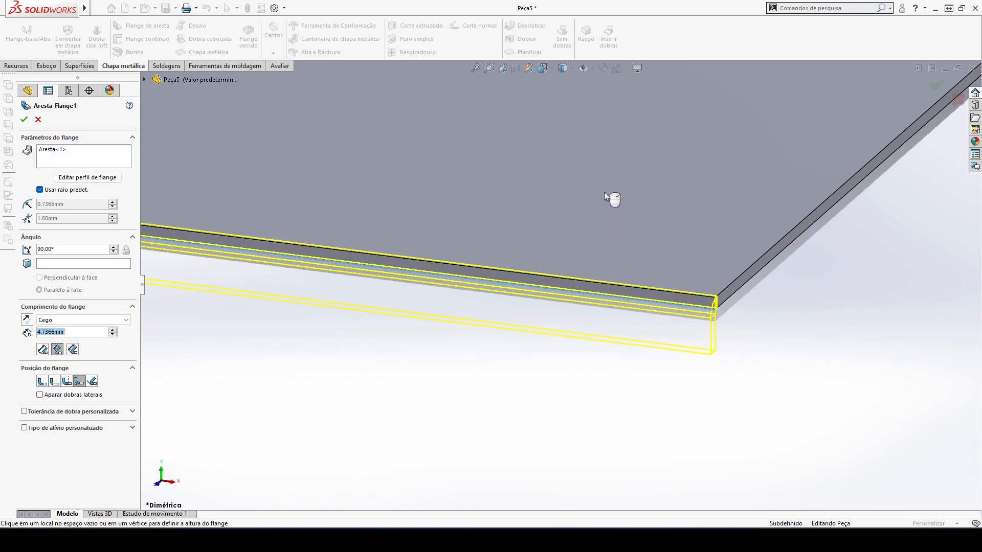
{"action": "scroll", "coordinate": [600, 197], "scroll_direction": "up", "scroll_amount": 3}
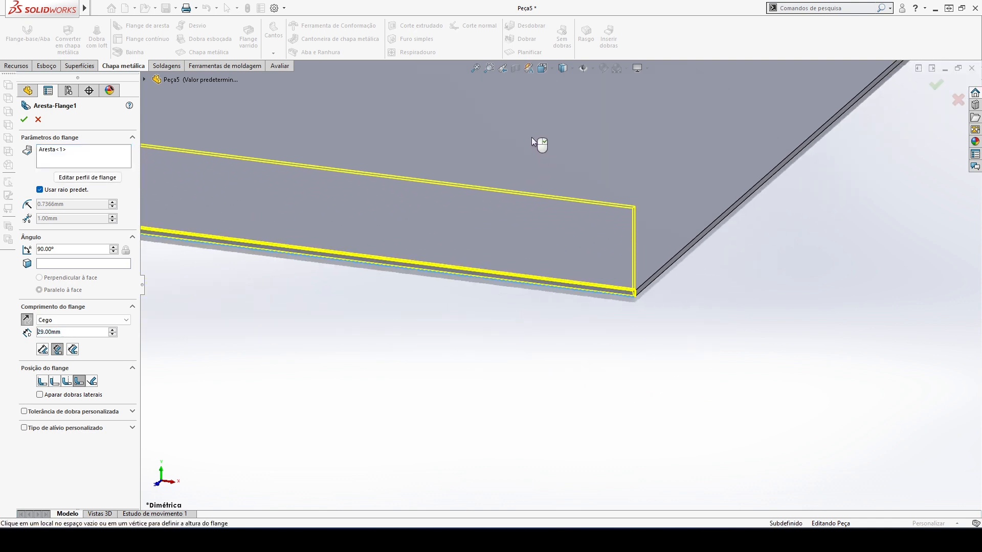
{"action": "scroll", "coordinate": [529, 247], "scroll_direction": "up", "scroll_amount": 3}
{"action": "scroll", "coordinate": [529, 247], "scroll_direction": "down", "scroll_amount": 2}
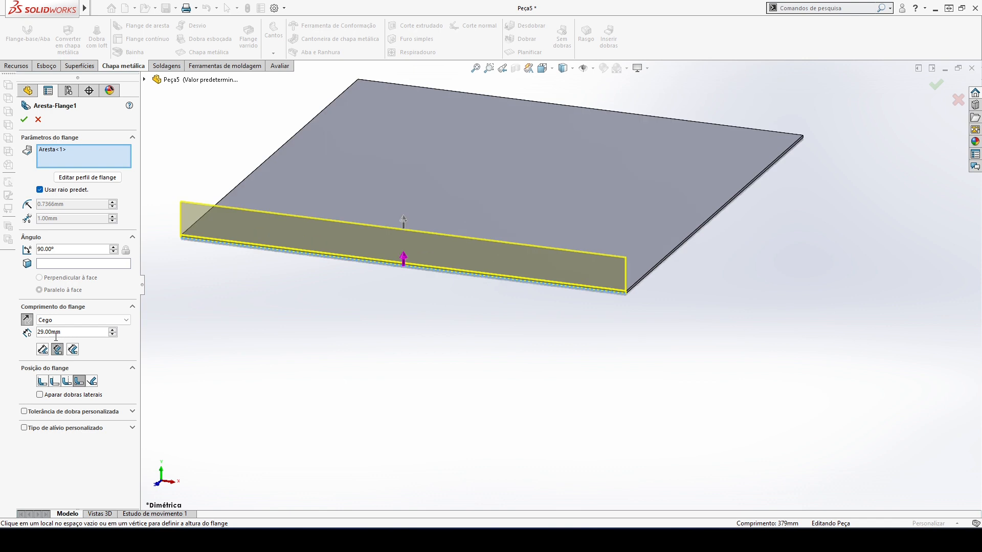
{"action": "double_click", "coordinate": [72, 335]}
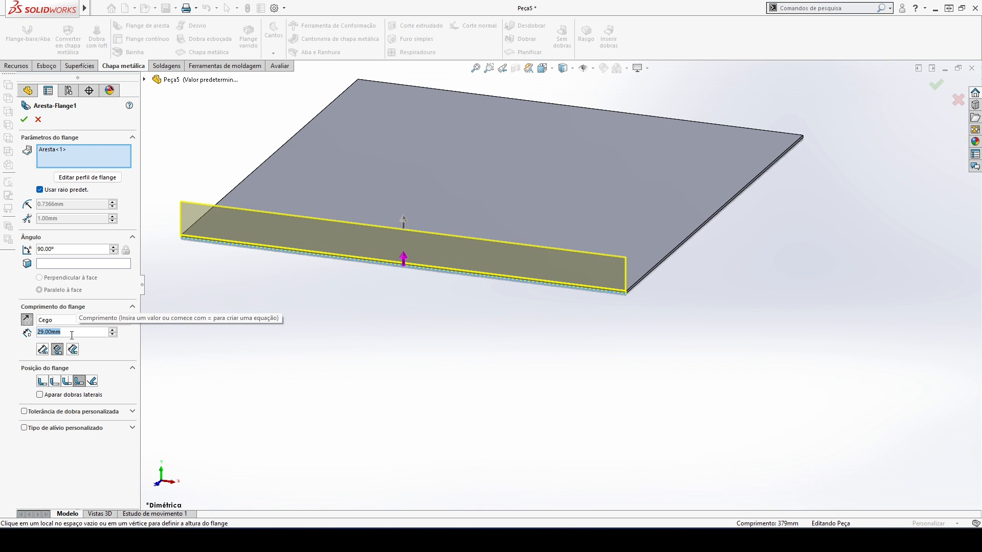
{"action": "type", "text": "35"}
{"action": "key", "text": "Return"}
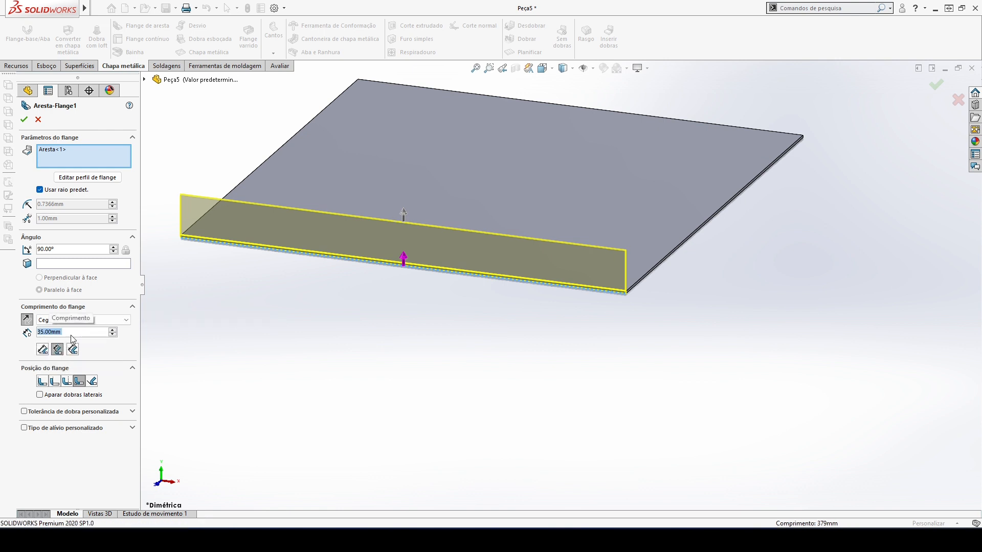
Compare the bend outside, material outside and material inside flange positions, then return to bend from virtual sharp
{"action": "scroll", "coordinate": [630, 300], "scroll_direction": "down", "scroll_amount": 5}
{"action": "middle_click_drag", "start_coordinate": [630, 297], "coordinate": [580, 264]}
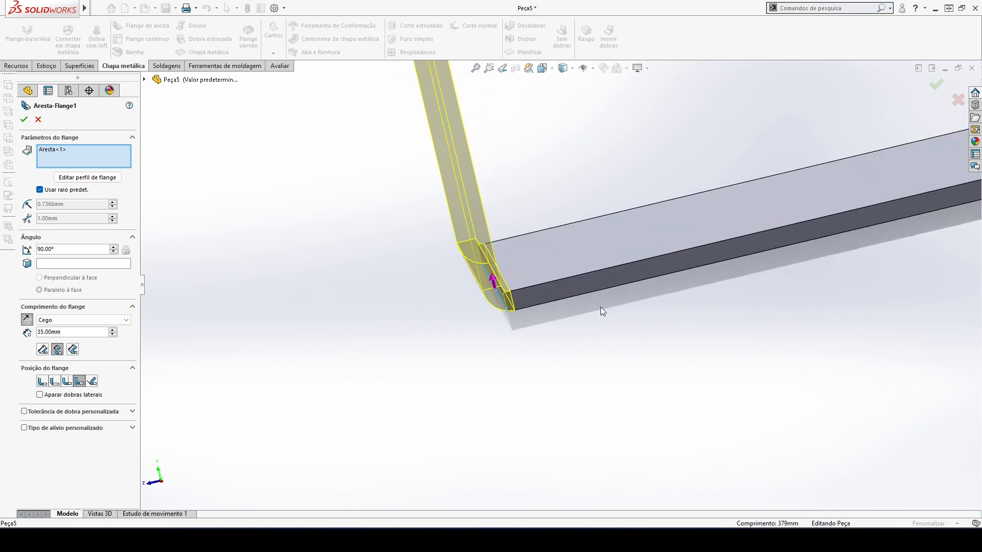
{"action": "scroll", "coordinate": [598, 306], "scroll_direction": "down", "scroll_amount": 3}
{"action": "mouse_move", "coordinate": [598, 305]}
{"action": "middle_mouse_down"}
{"action": "mouse_move", "coordinate": [586, 295]}
{"action": "mouse_move", "coordinate": [593, 303]}
{"action": "middle_mouse_up"}
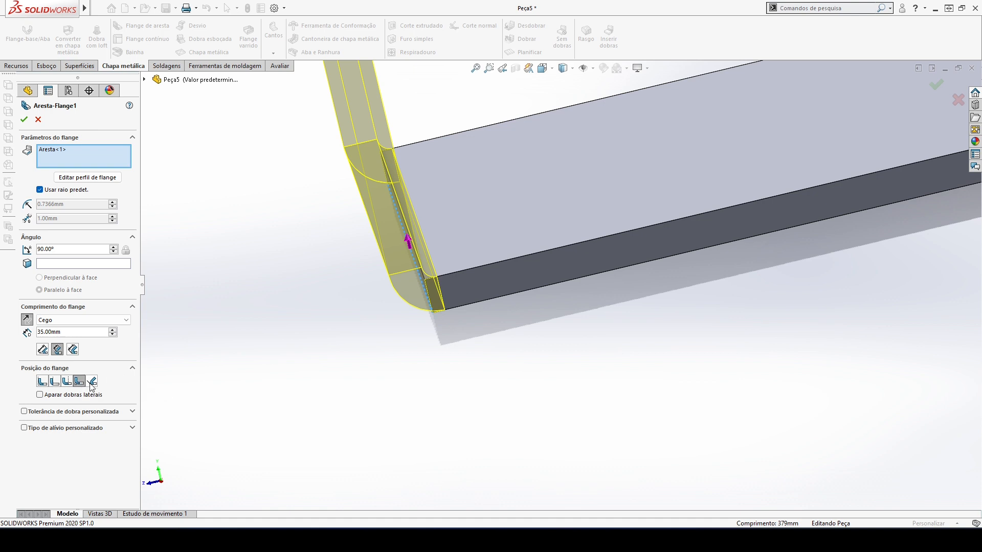
{"action": "left_click", "coordinate": [68, 383]}
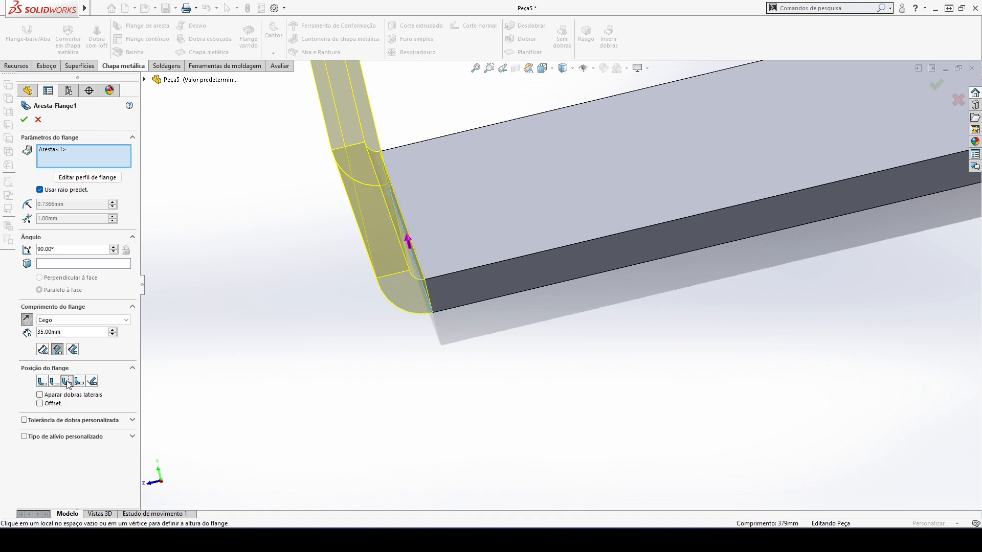
{"action": "left_click", "coordinate": [55, 383]}
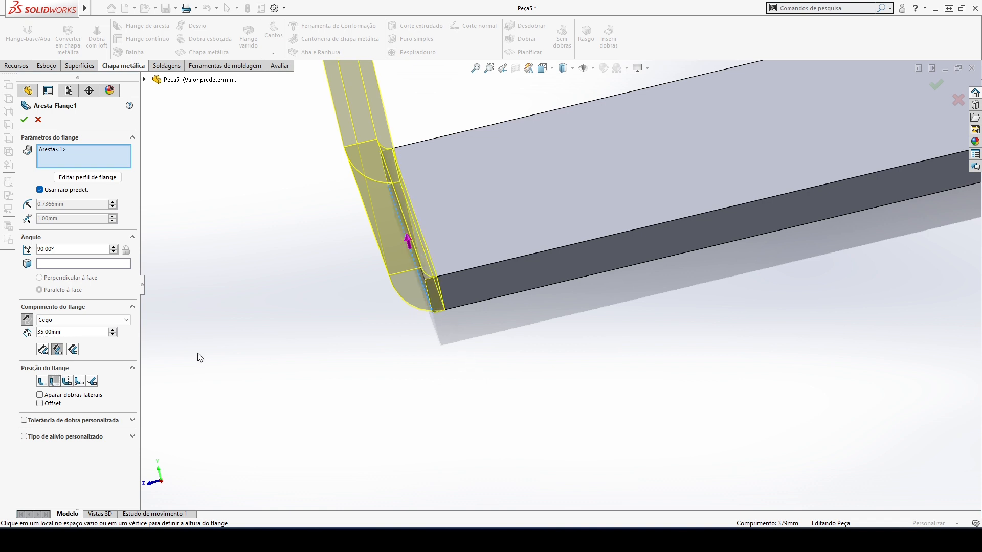
{"action": "left_click", "coordinate": [42, 382]}
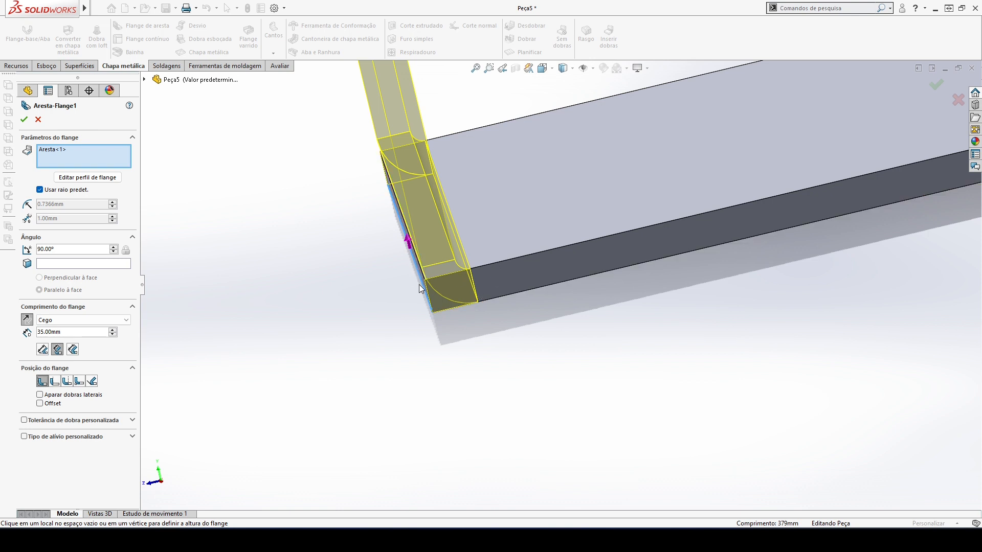
{"action": "left_click", "coordinate": [79, 381]}
{"action": "scroll", "coordinate": [461, 399], "scroll_direction": "up", "scroll_amount": 5}
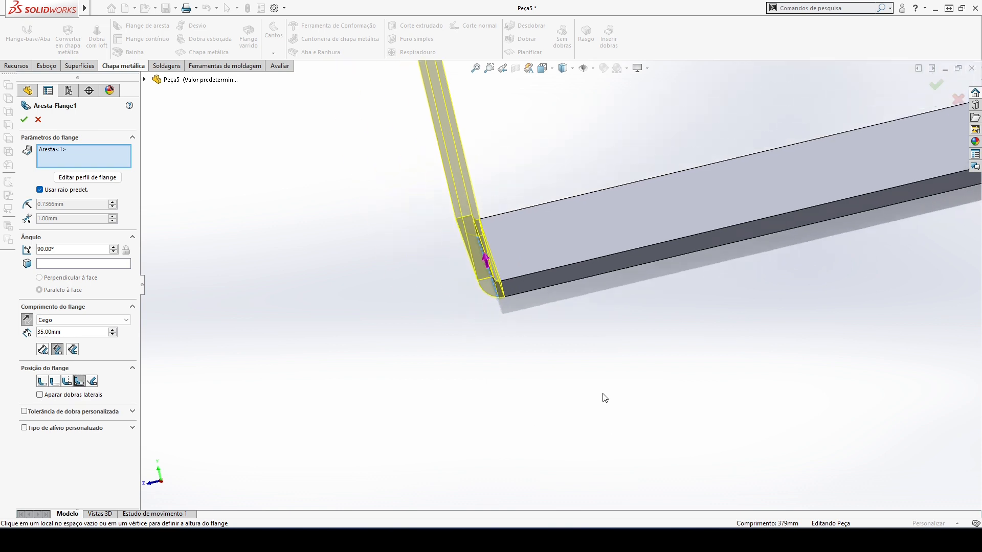
Add the plate edge adjacent to the front edge to the same edge flange
{"action": "scroll", "coordinate": [624, 223], "scroll_direction": "up", "scroll_amount": 1}
{"action": "scroll", "coordinate": [627, 230], "scroll_direction": "down", "scroll_amount": 3}
{"action": "middle_click_drag", "start_coordinate": [628, 236], "coordinate": [646, 256]}
{"action": "scroll", "coordinate": [653, 262], "scroll_direction": "up", "scroll_amount": 4}
{"action": "scroll", "coordinate": [706, 308], "scroll_direction": "down", "scroll_amount": 2}
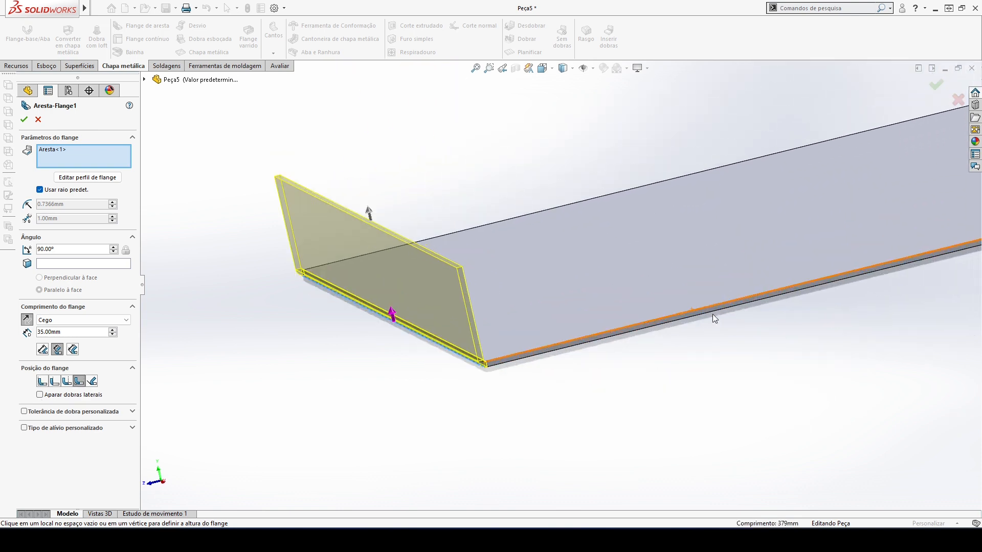
{"action": "middle_click_drag", "start_coordinate": [729, 325], "coordinate": [750, 334]}
{"action": "scroll", "coordinate": [752, 338], "scroll_direction": "up", "scroll_amount": 2}
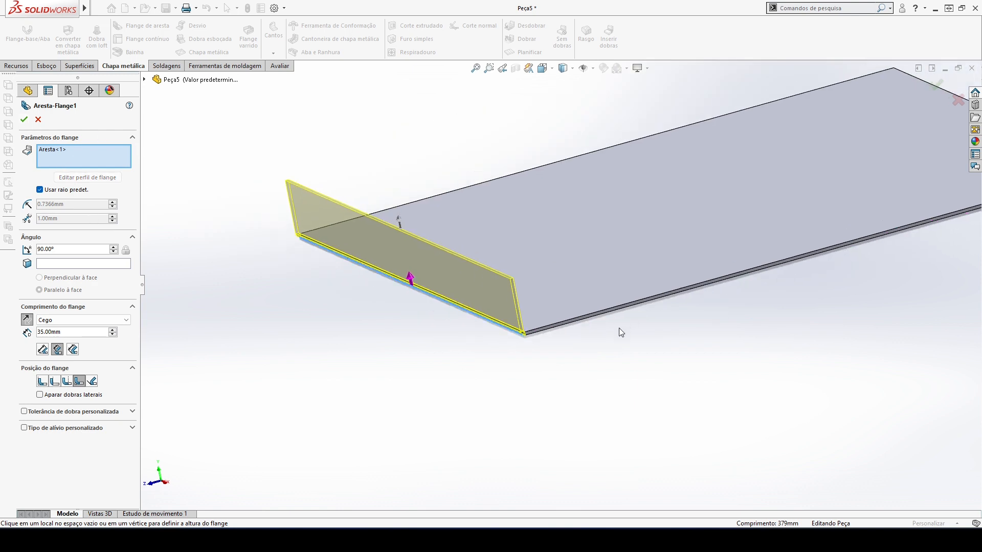
{"action": "scroll", "coordinate": [620, 330], "scroll_direction": "down", "scroll_amount": 3}
{"action": "left_click", "coordinate": [491, 310]}
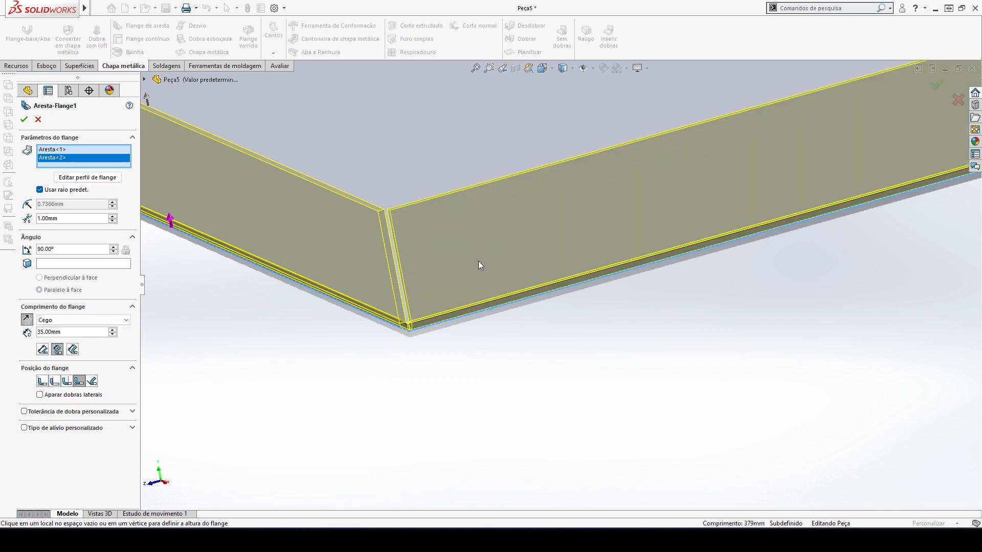
Add the two remaining plate edges to the edge flange and finish it as a four-sided tray wall
{"action": "scroll", "coordinate": [578, 245], "scroll_direction": "up", "scroll_amount": 3}
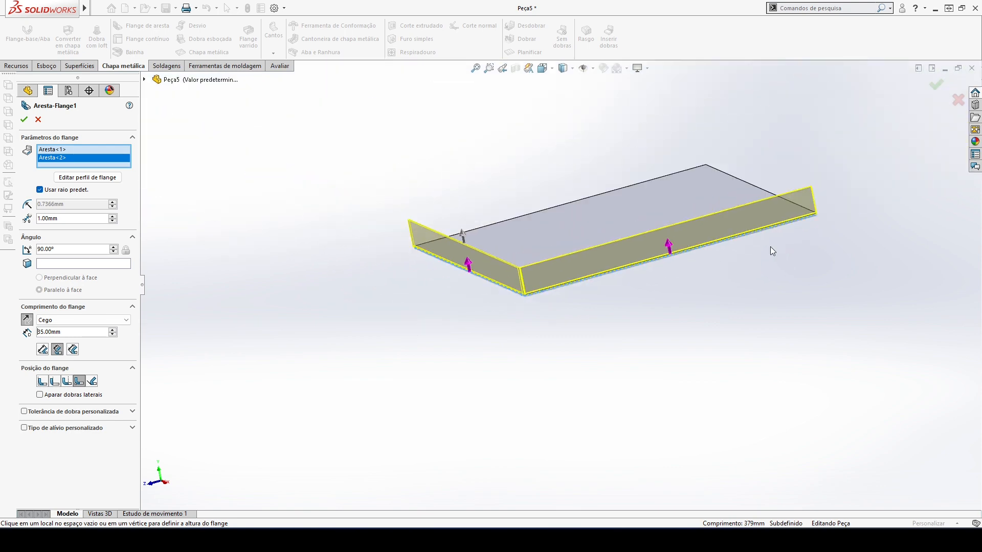
{"action": "middle_click_drag", "start_coordinate": [674, 241], "coordinate": [752, 263]}
{"action": "scroll", "coordinate": [726, 240], "scroll_direction": "down", "scroll_amount": 3}
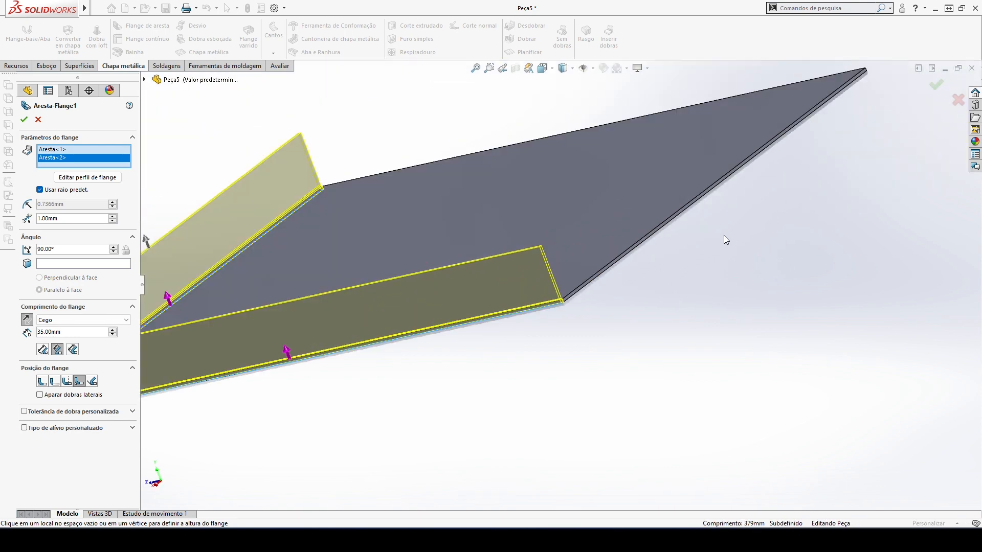
{"action": "left_click", "coordinate": [673, 220]}
{"action": "scroll", "coordinate": [713, 242], "scroll_direction": "up", "scroll_amount": 3}
{"action": "middle_click_drag", "start_coordinate": [688, 244], "coordinate": [535, 309]}
{"action": "scroll", "coordinate": [535, 309], "scroll_direction": "down", "scroll_amount": 3}
{"action": "left_click", "coordinate": [526, 302]}
{"action": "scroll", "coordinate": [462, 251], "scroll_direction": "up", "scroll_amount": 3}
{"action": "middle_click_drag", "start_coordinate": [619, 265], "coordinate": [831, 266]}
{"action": "left_click", "coordinate": [24, 119]}
Save the tray part as "Bandeja" in the Pasta002 folder and close it
{"action": "key", "text": "space"}
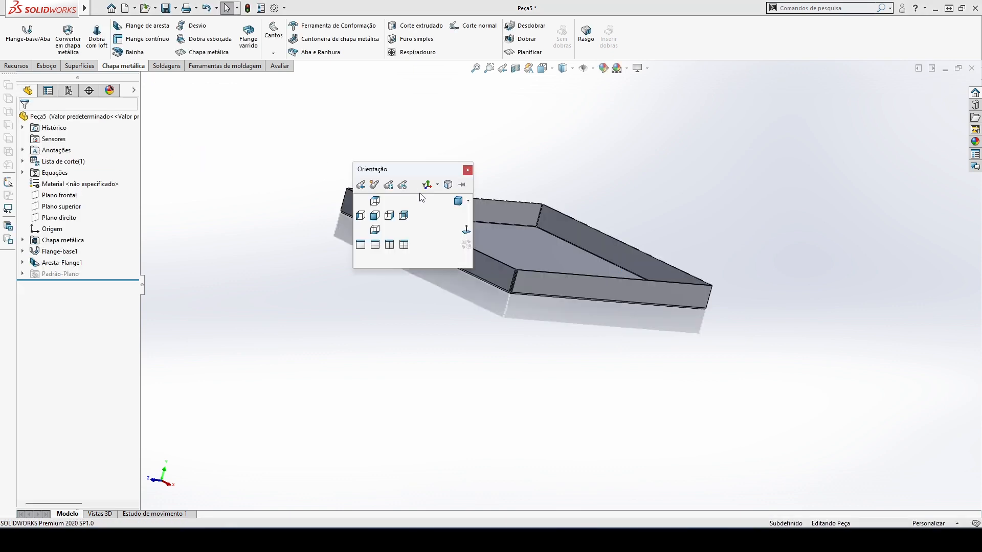
{"action": "left_click", "coordinate": [450, 199]}
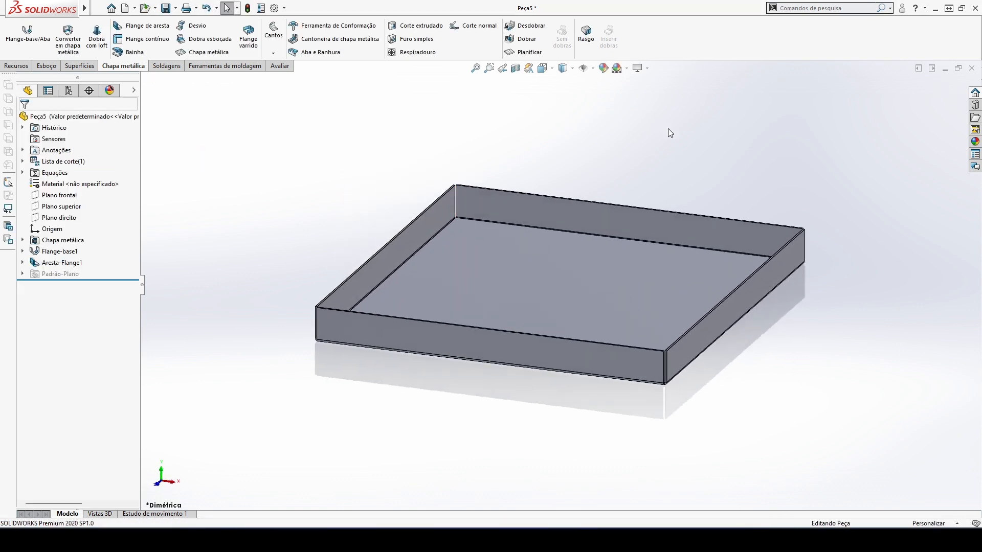
{"action": "scroll", "coordinate": [709, 141], "scroll_direction": "up", "scroll_amount": 2}
{"action": "key", "text": "f"}
{"action": "key", "text": "ctrl+s"}
{"action": "type", "text": "Bandeja"}
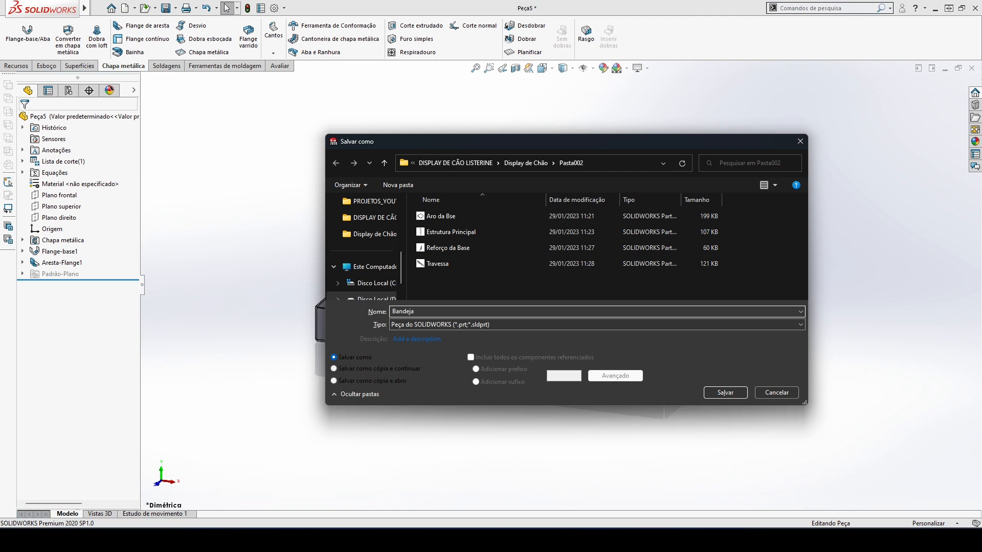
{"action": "key", "text": "Return"}
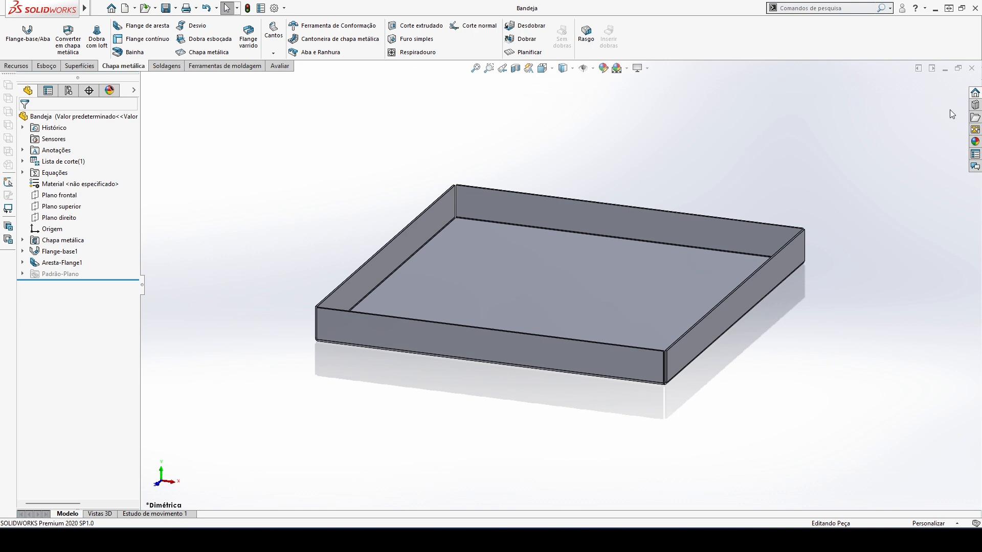
{"action": "left_click", "coordinate": [972, 68]}
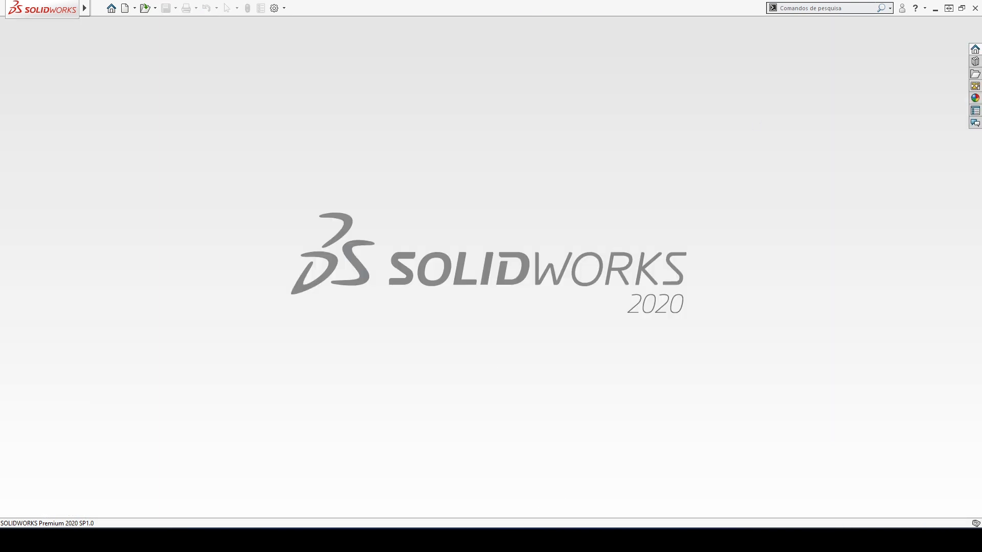
Switch to the PDF drawing in Acrobat Reader and review the tray, graphic panel and overall structure sheets
{"action": "key", "text": "alt+Tab"}
{"action": "scroll", "coordinate": [520, 279], "scroll_direction": "down", "scroll_amount": 4, "text": "ctrl"}
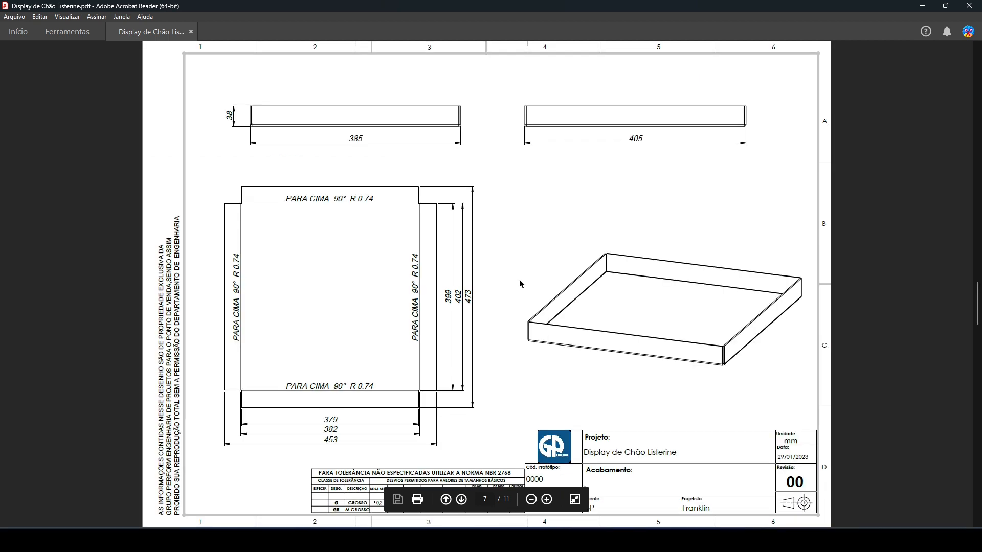
{"action": "scroll", "coordinate": [500, 308], "scroll_direction": "up", "scroll_amount": 1, "text": "ctrl"}
{"action": "scroll", "coordinate": [493, 297], "scroll_direction": "down", "scroll_amount": 2}
{"action": "scroll", "coordinate": [493, 296], "scroll_direction": "down", "scroll_amount": 2}
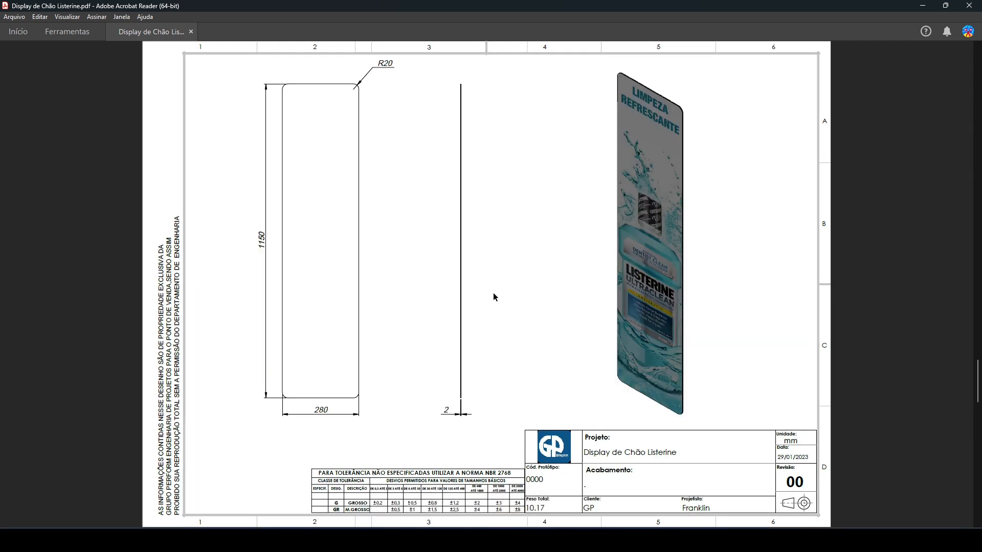
{"action": "scroll", "coordinate": [494, 294], "scroll_direction": "down", "scroll_amount": 4}
{"action": "scroll", "coordinate": [493, 295], "scroll_direction": "up", "scroll_amount": 4}
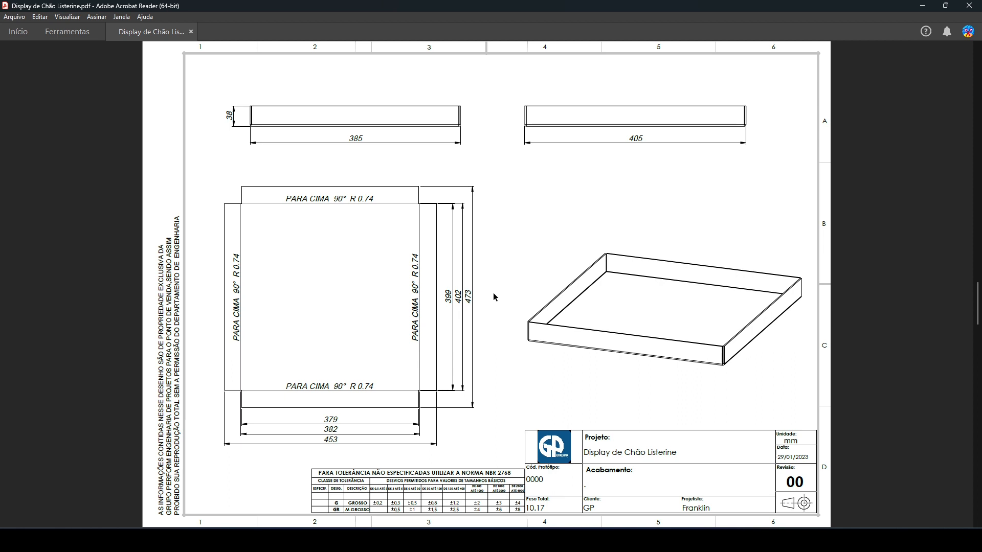
{"action": "scroll", "coordinate": [493, 295], "scroll_direction": "down", "scroll_amount": 2}
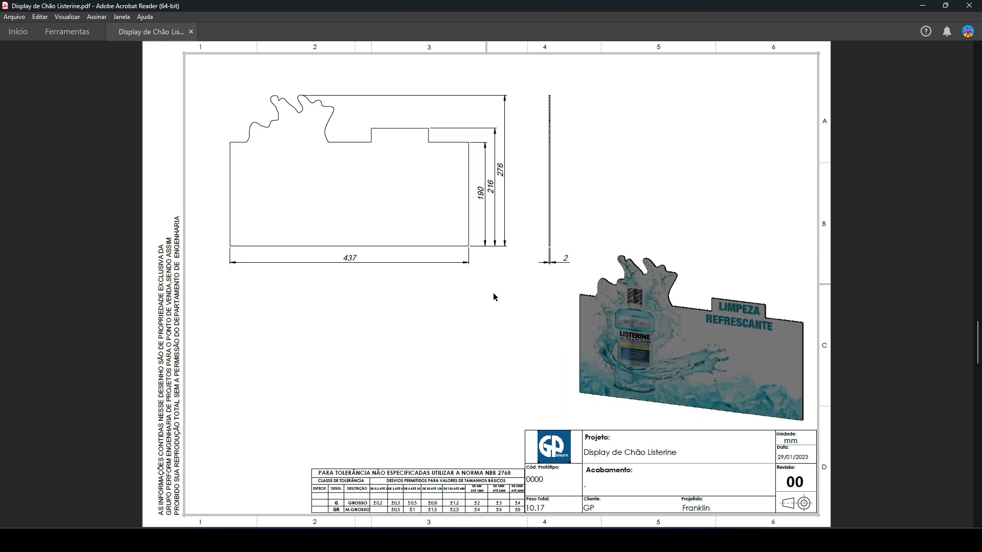
{"action": "scroll", "coordinate": [494, 297], "scroll_direction": "down", "scroll_amount": 2}
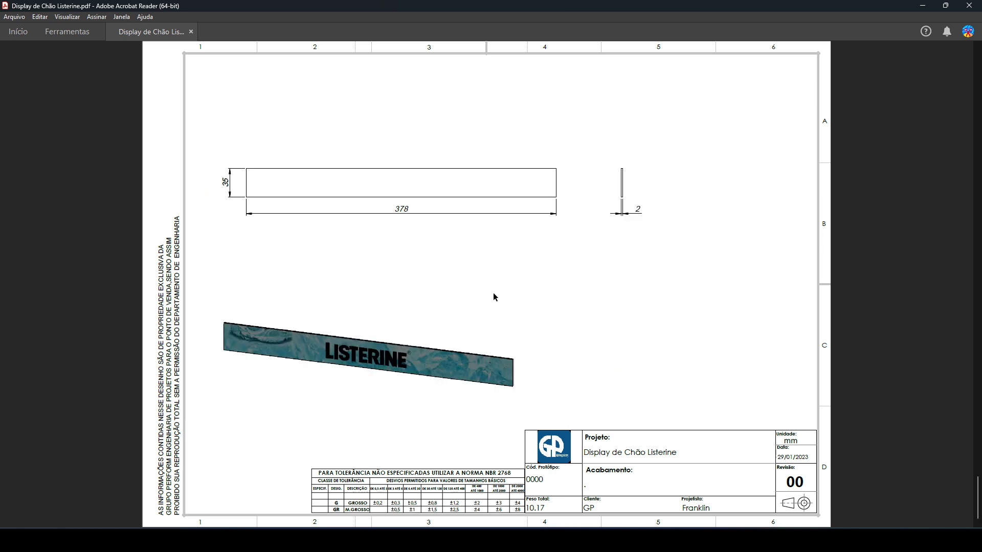
{"action": "scroll", "coordinate": [494, 294], "scroll_direction": "up", "scroll_amount": 1}
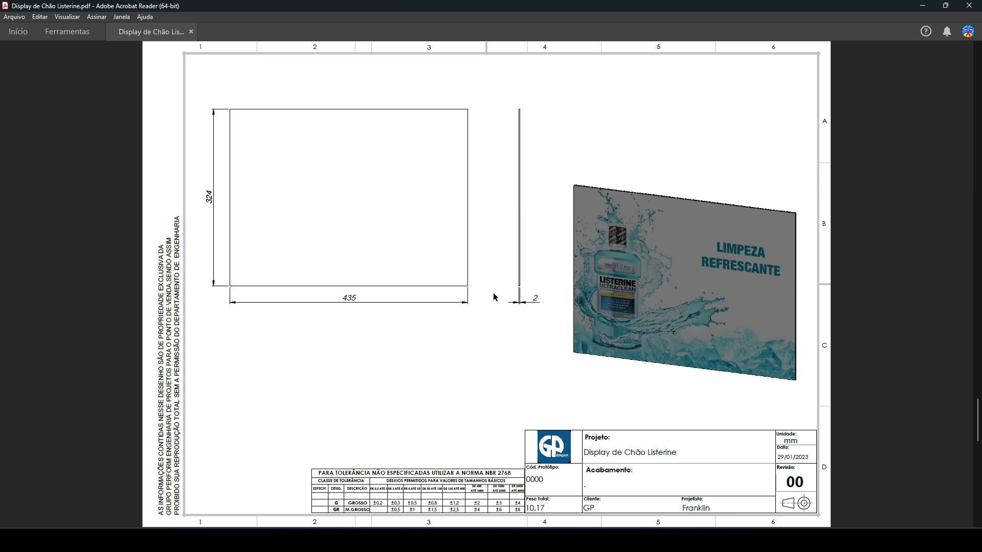
{"action": "scroll", "coordinate": [493, 296], "scroll_direction": "up", "scroll_amount": 3}
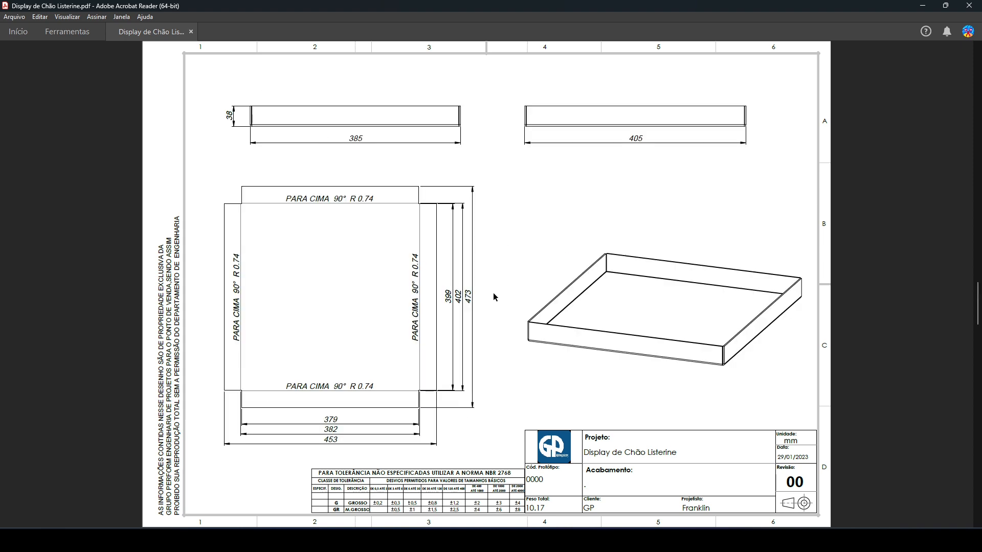
{"action": "scroll", "coordinate": [494, 297], "scroll_direction": "up", "scroll_amount": 1}
{"action": "scroll", "coordinate": [494, 296], "scroll_direction": "up", "scroll_amount": 3}
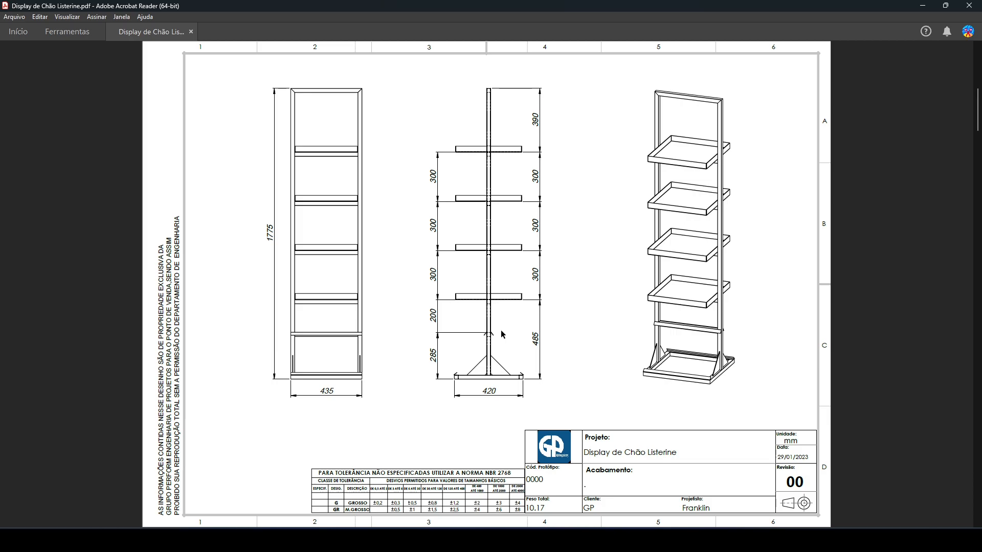
Switch back to SOLIDWORKS and create a new assembly from the RS assembly template
{"action": "left_click", "coordinate": [559, 540]}
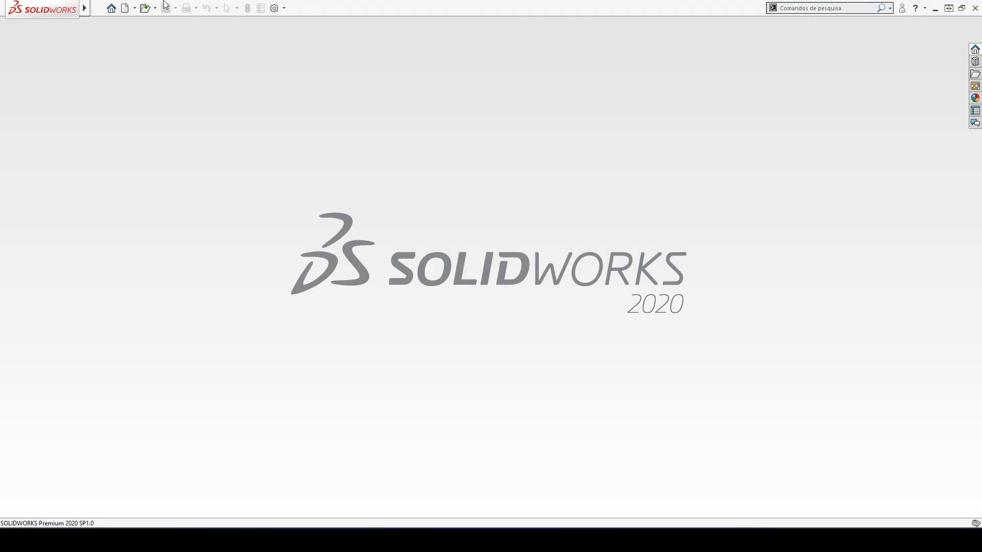
{"action": "left_click", "coordinate": [125, 8]}
{"action": "left_click", "coordinate": [468, 175]}
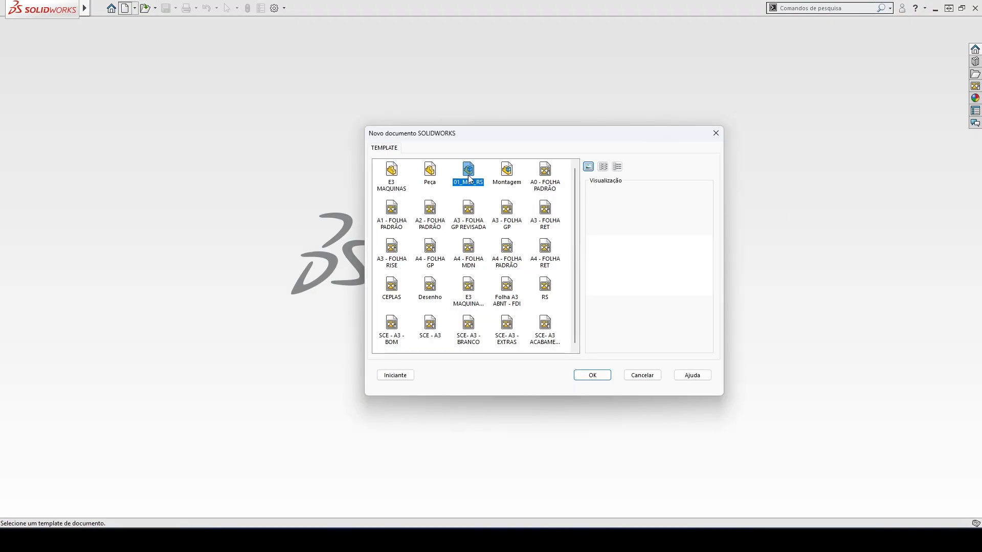
{"action": "left_click", "coordinate": [592, 375]}
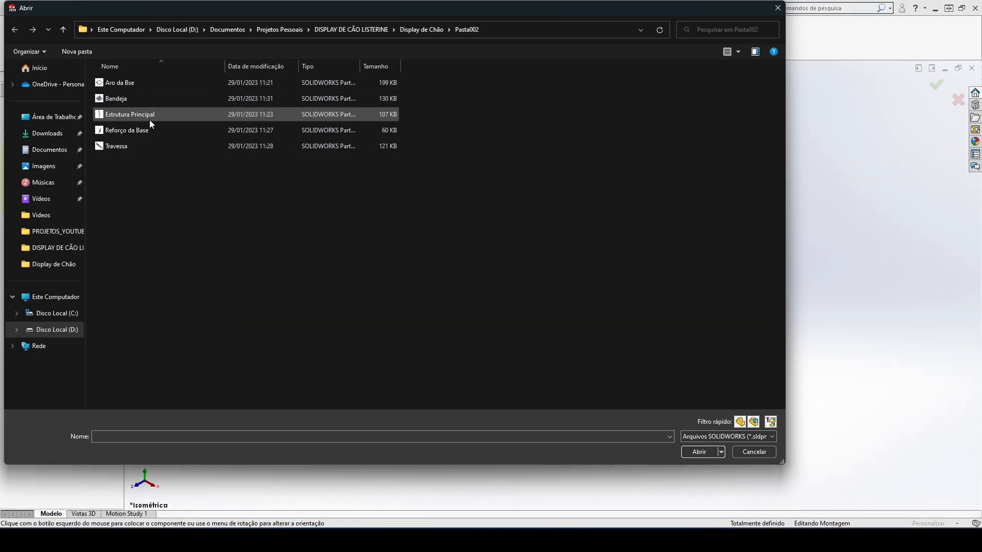
Insert the Aro da Bse part as the first component, showing the origins and placing it on the assembly origin
{"action": "left_click", "coordinate": [134, 82]}
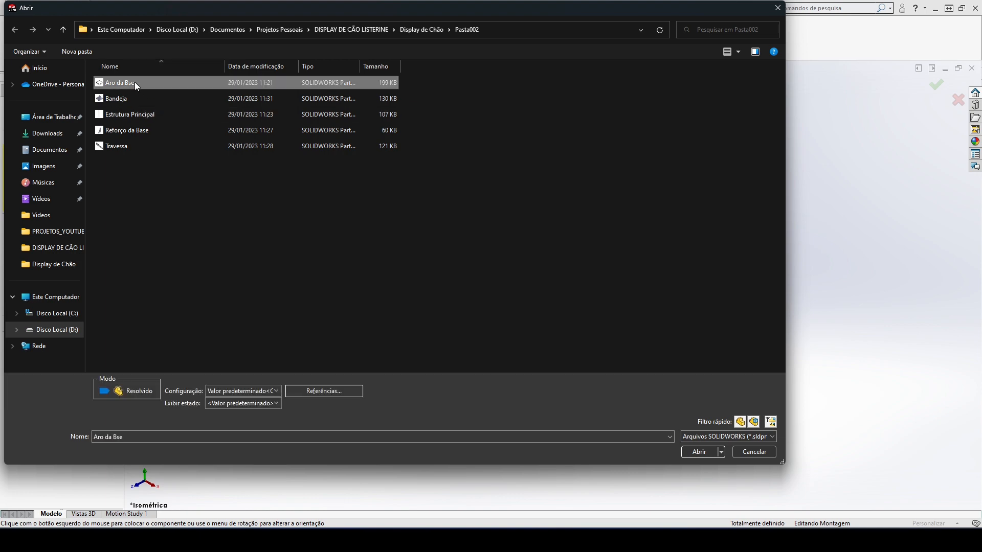
{"action": "left_click", "coordinate": [700, 457]}
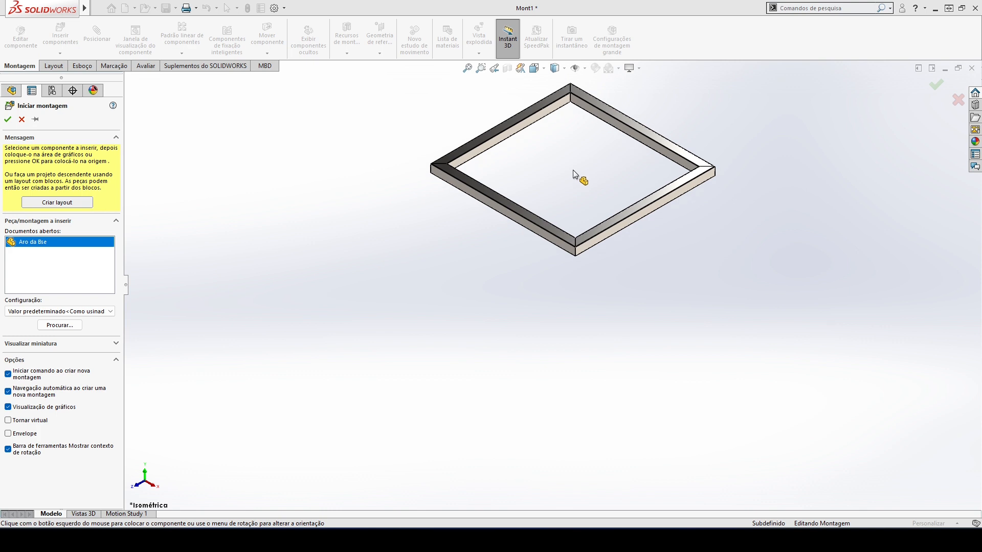
{"action": "left_click", "coordinate": [586, 72]}
{"action": "left_click", "coordinate": [576, 125]}
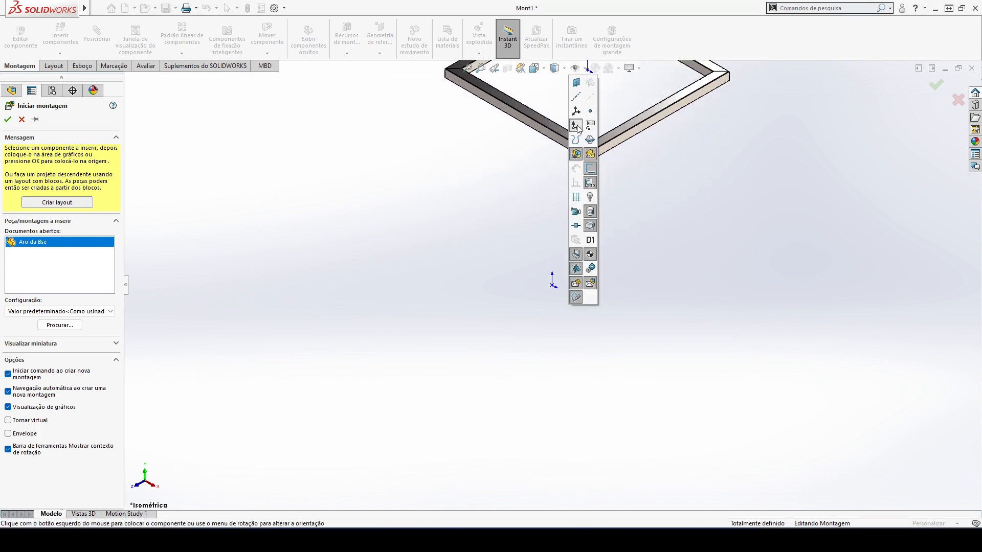
{"action": "left_click", "coordinate": [555, 287]}
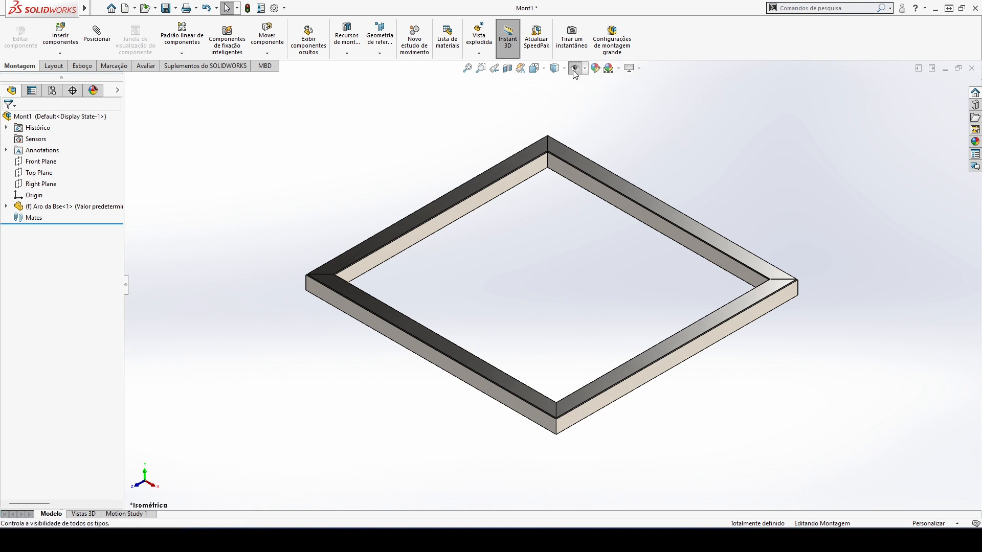
Set the assembly's view orientation to Dimetric
{"action": "left_click", "coordinate": [536, 68]}
{"action": "left_click", "coordinate": [602, 97]}
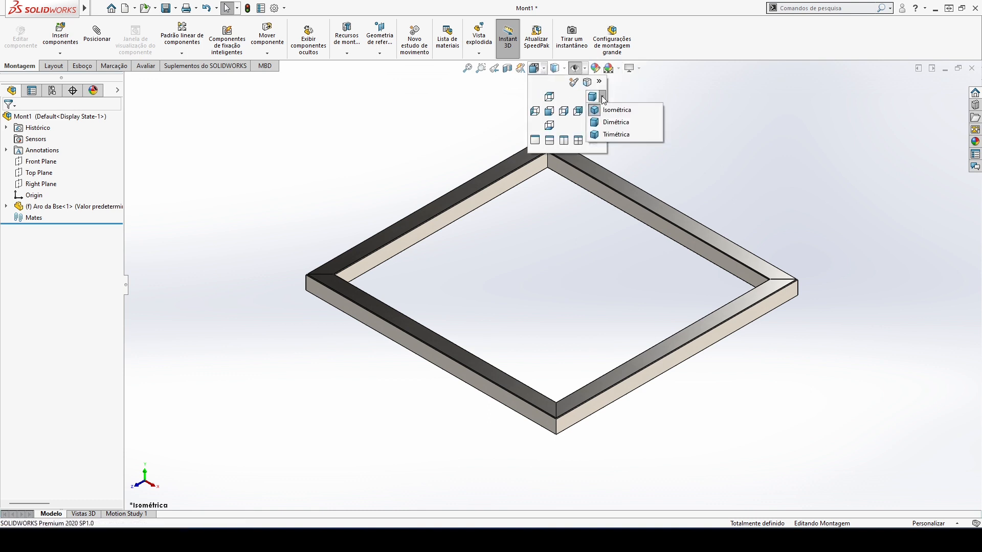
{"action": "left_click", "coordinate": [623, 124]}
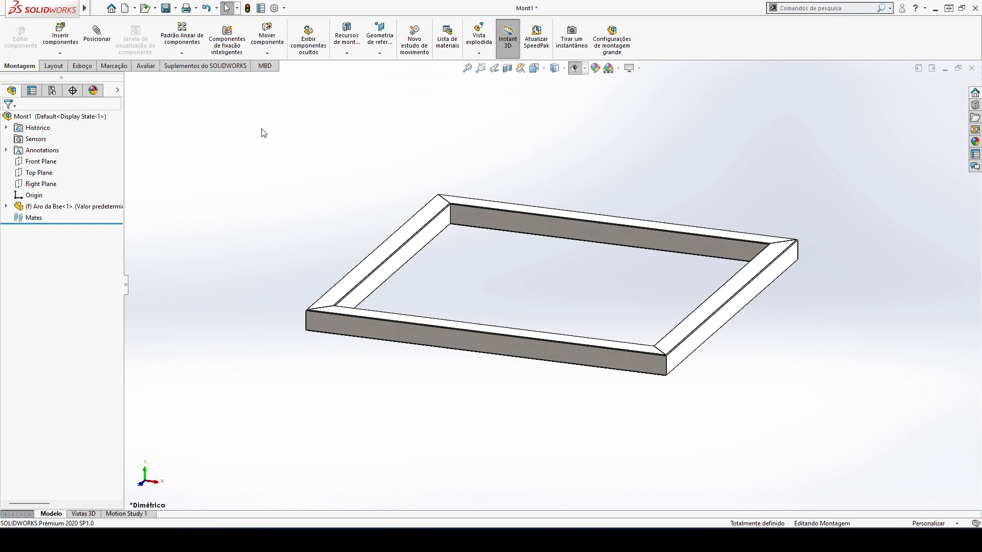
Show the part files as thumbnails and insert the Estrutura Principal part upright above the base frame
{"action": "left_click", "coordinate": [62, 40]}
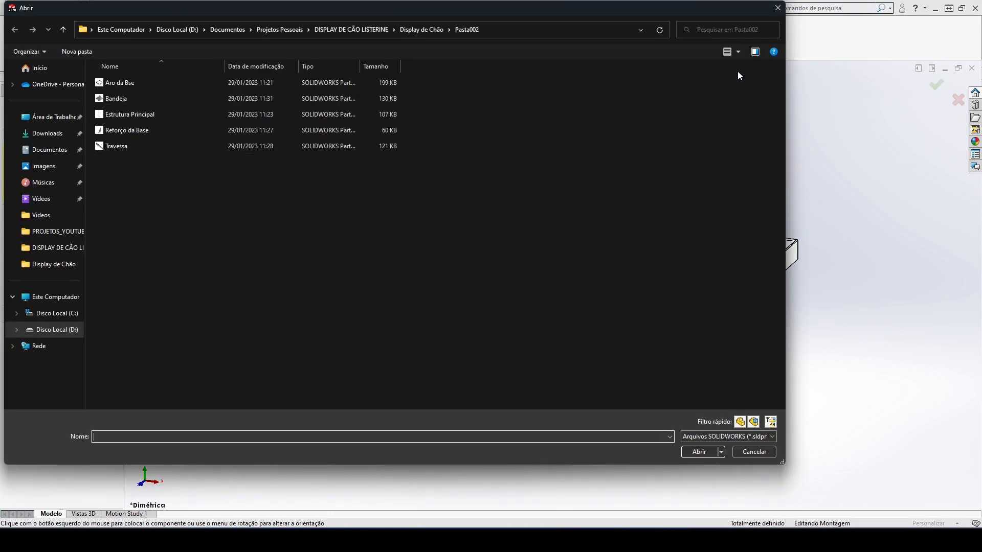
{"action": "left_click", "coordinate": [738, 52]}
{"action": "left_click", "coordinate": [763, 30]}
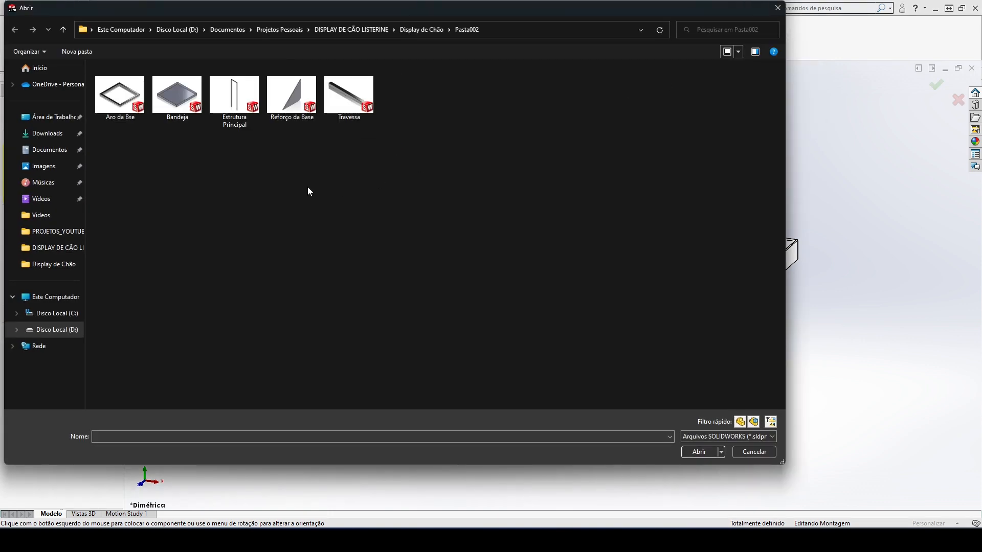
{"action": "left_click", "coordinate": [240, 99]}
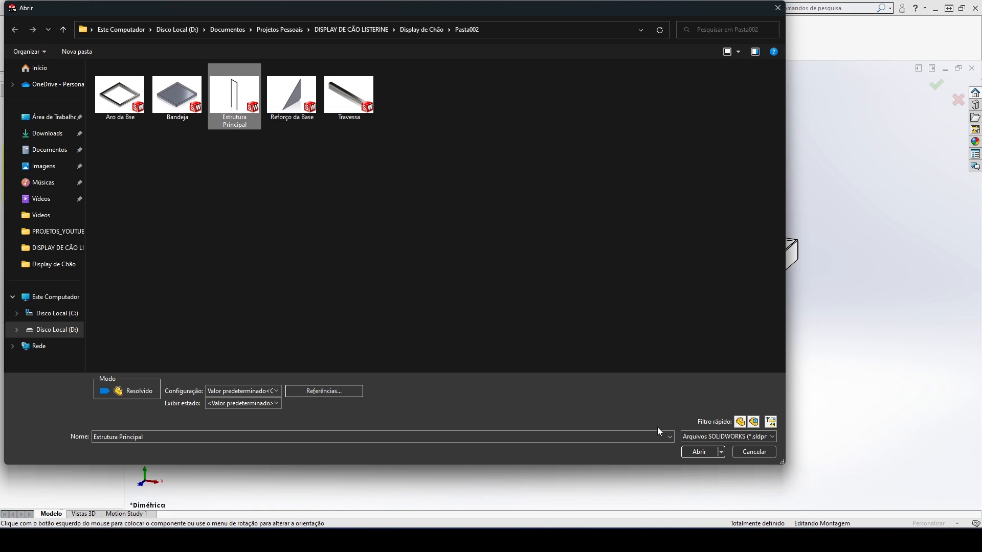
{"action": "left_click", "coordinate": [695, 451]}
{"action": "scroll", "coordinate": [535, 280], "scroll_direction": "up", "scroll_amount": 5}
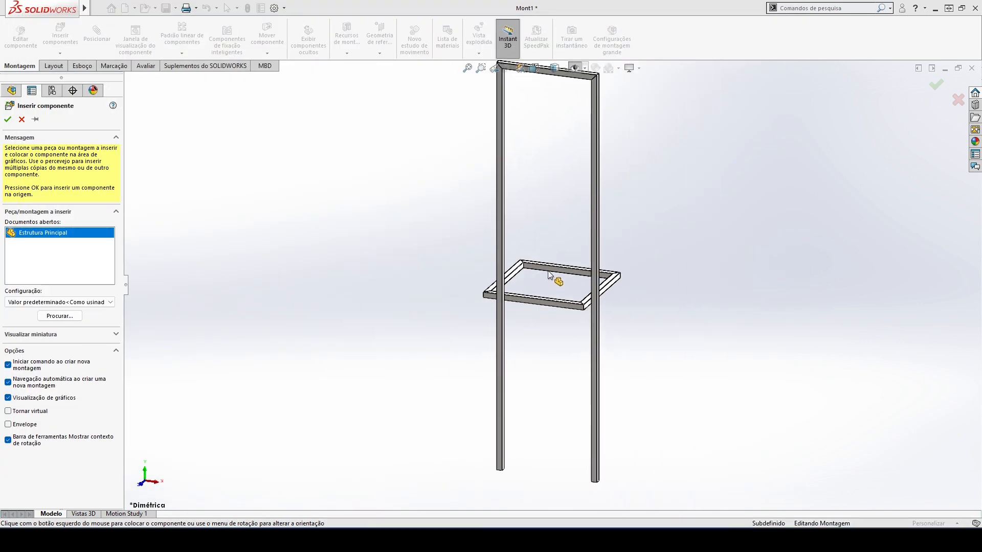
{"action": "left_click", "coordinate": [557, 196]}
Start a centred Width mate with the front face of an Estrutura Principal upright as a width selection
{"action": "scroll", "coordinate": [586, 267], "scroll_direction": "down", "scroll_amount": 5}
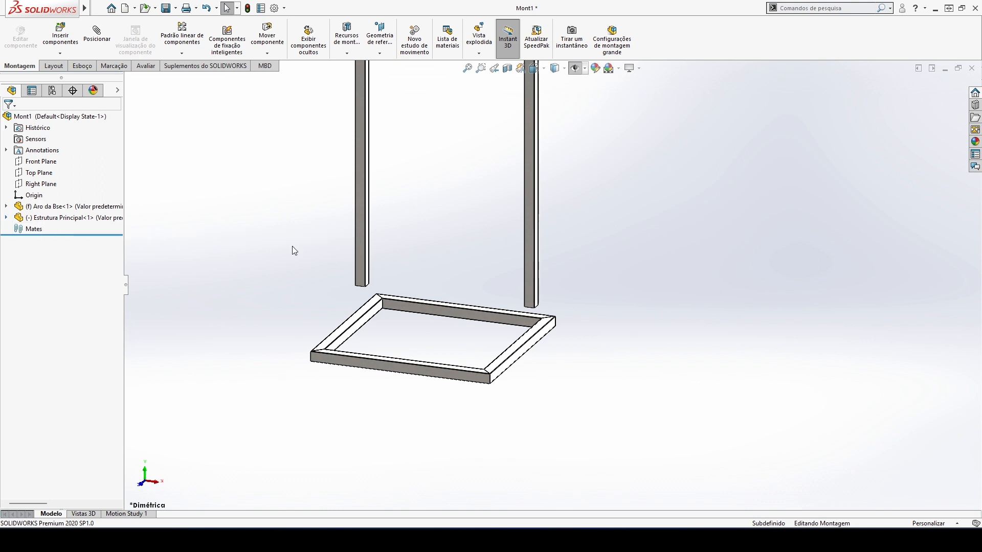
{"action": "left_click", "coordinate": [531, 267]}
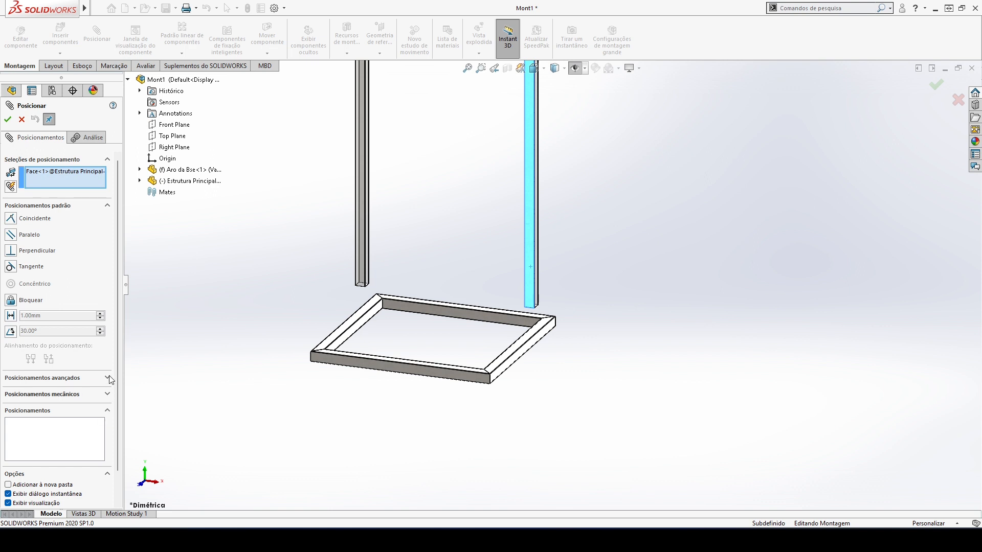
{"action": "left_click", "coordinate": [109, 378]}
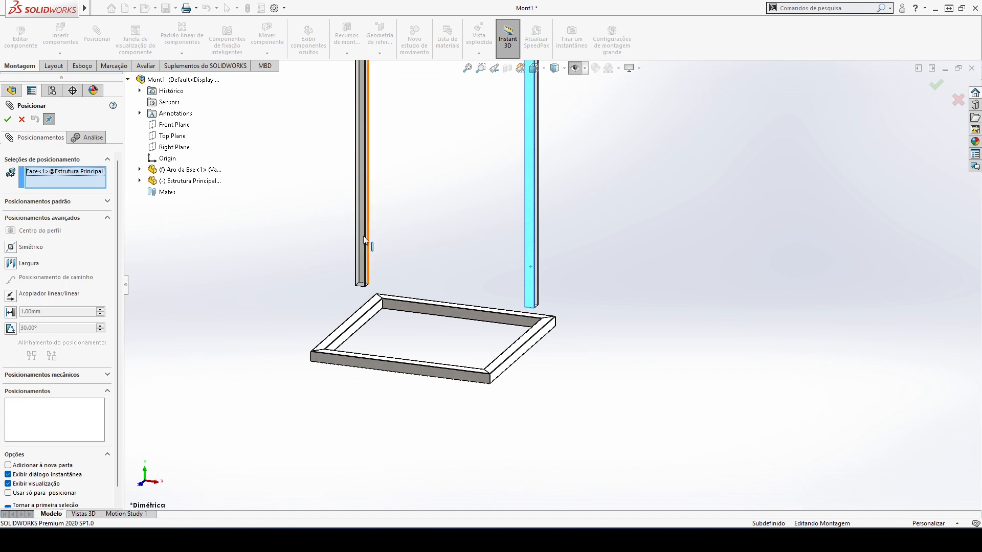
{"action": "scroll", "coordinate": [394, 285], "scroll_direction": "down", "scroll_amount": 3}
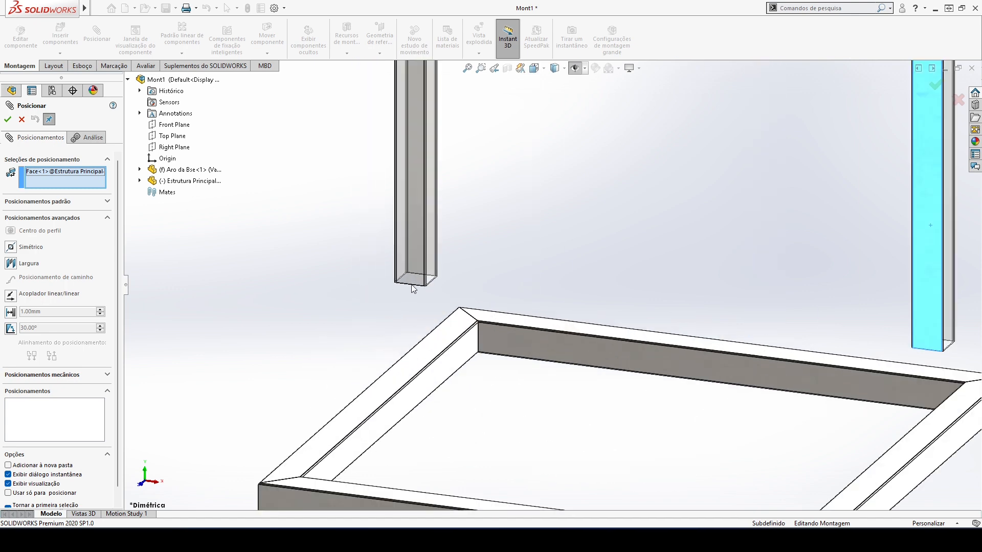
{"action": "scroll", "coordinate": [428, 286], "scroll_direction": "down", "scroll_amount": 4}
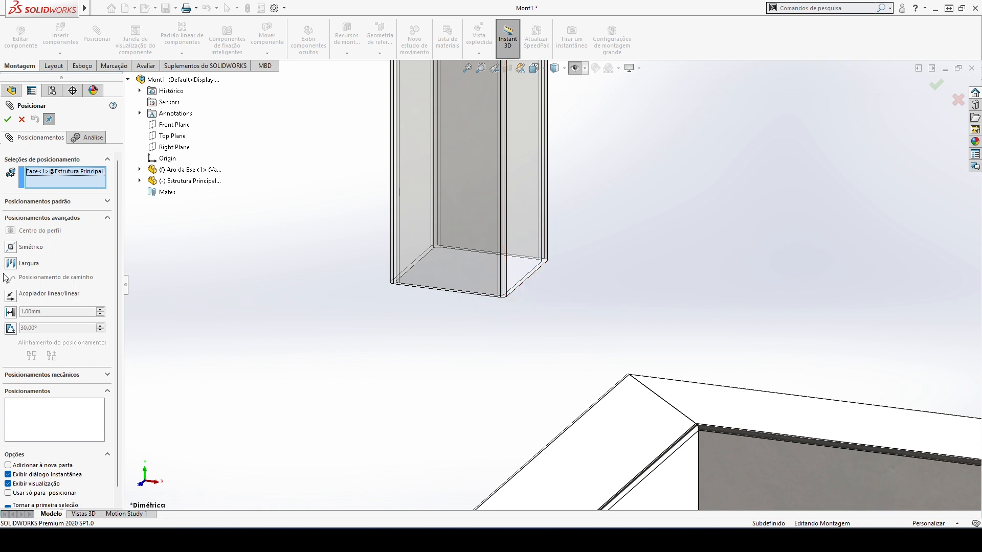
{"action": "left_click", "coordinate": [108, 202]}
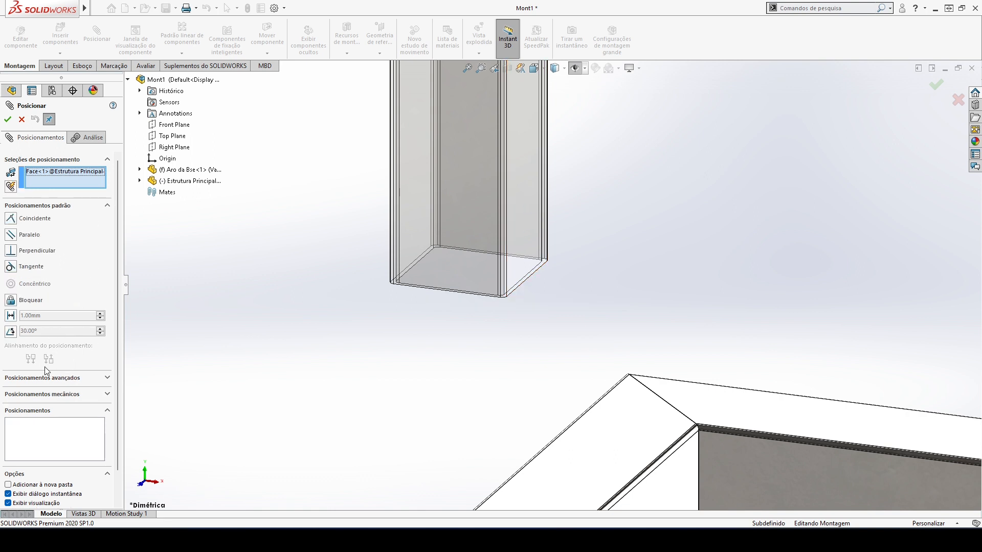
{"action": "left_click", "coordinate": [108, 206]}
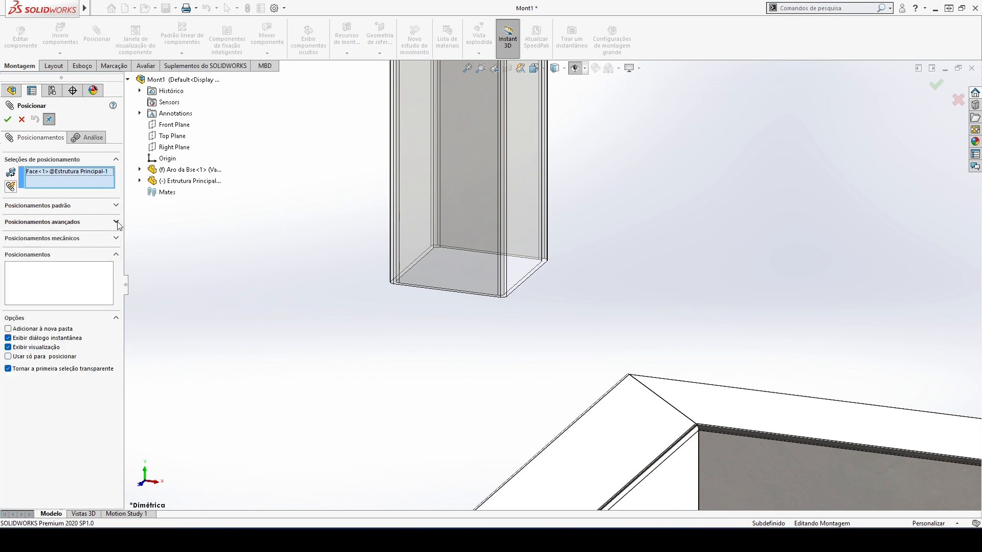
{"action": "left_click", "coordinate": [117, 223]}
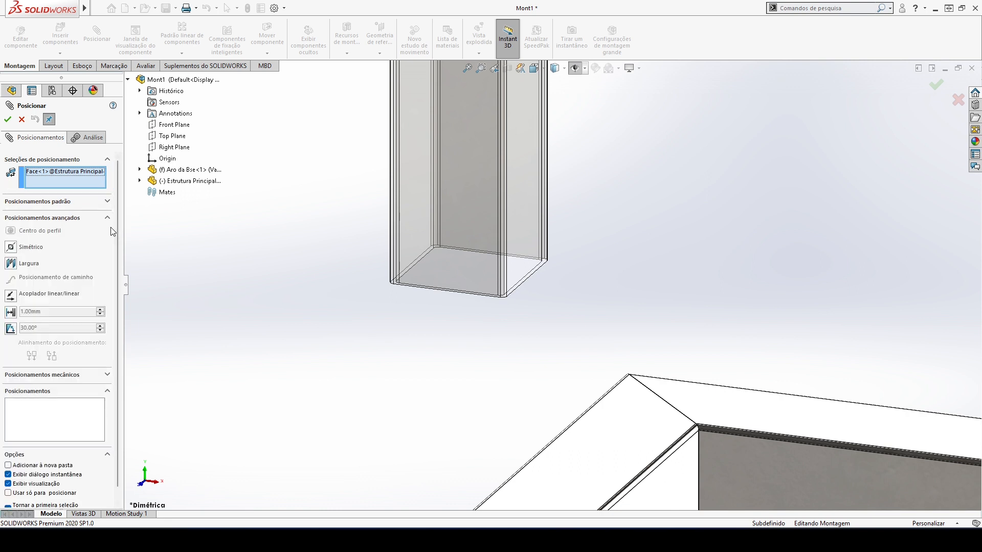
{"action": "left_click", "coordinate": [19, 265]}
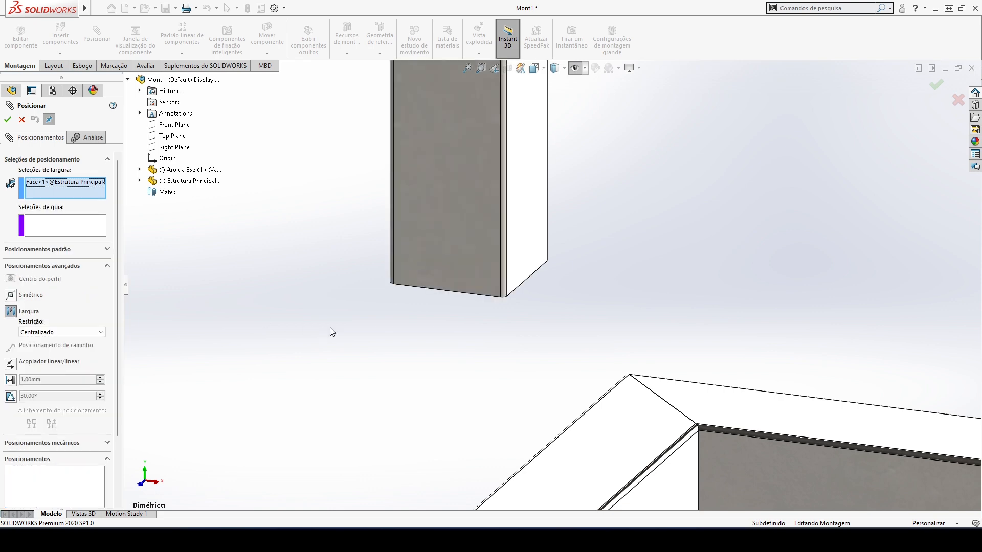
{"action": "scroll", "coordinate": [537, 332], "scroll_direction": "up", "scroll_amount": 5}
{"action": "scroll", "coordinate": [648, 287], "scroll_direction": "down", "scroll_amount": 6}
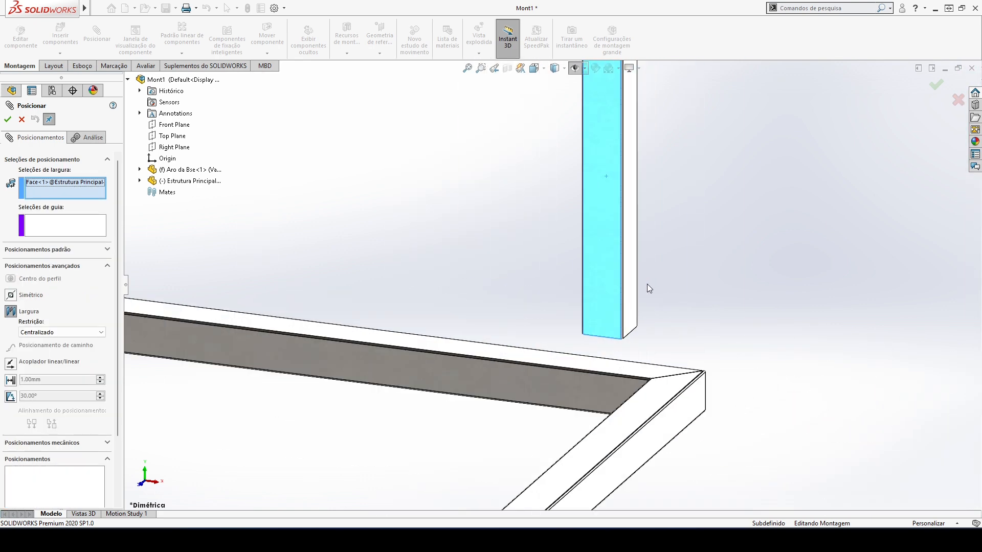
{"action": "scroll", "coordinate": [647, 287], "scroll_direction": "up", "scroll_amount": 2}
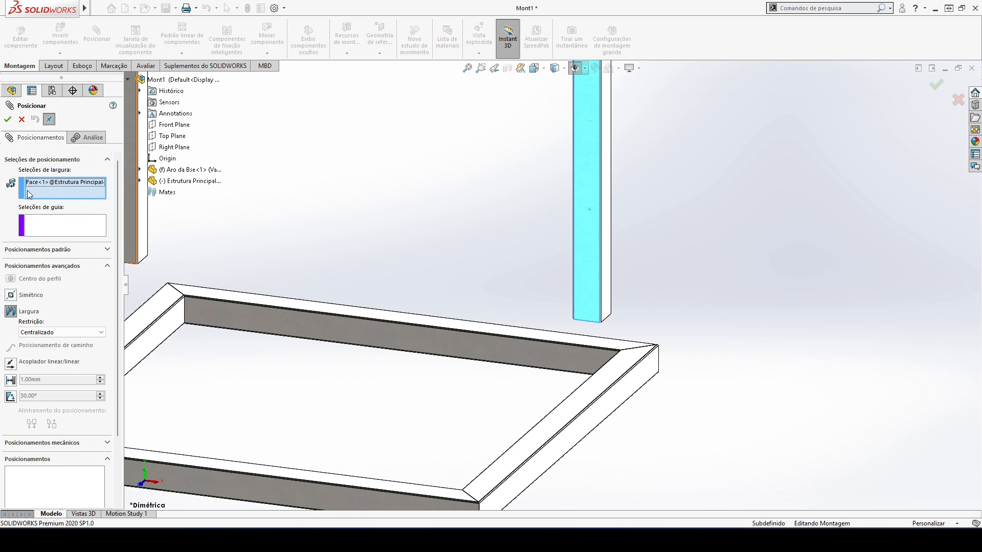
Centre the Estrutura Principal post between the front and back outer faces of the Aro da Bse frame with a Width mate
{"action": "mouse_move", "coordinate": [599, 287]}
{"action": "middle_mouse_down"}
{"action": "mouse_move", "coordinate": [590, 304]}
{"action": "mouse_move", "coordinate": [532, 333]}
{"action": "mouse_move", "coordinate": [601, 279]}
{"action": "middle_mouse_up"}
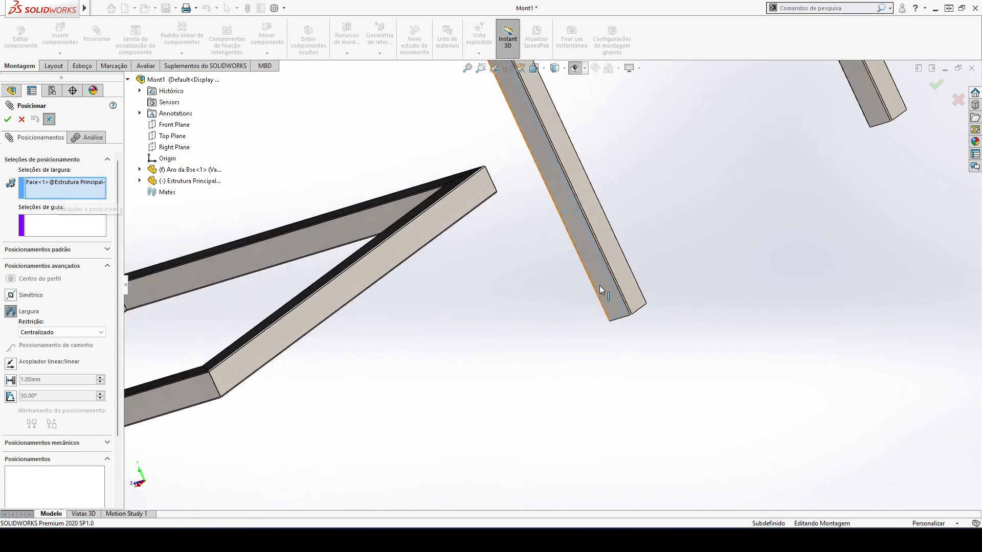
{"action": "left_click", "coordinate": [619, 262]}
{"action": "middle_click_drag", "start_coordinate": [531, 341], "coordinate": [270, 274]}
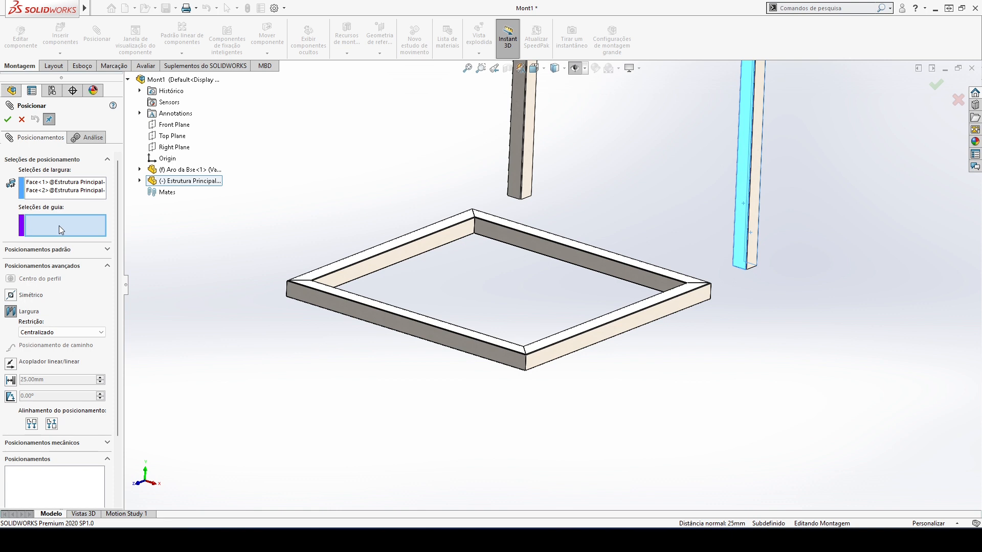
{"action": "left_click", "coordinate": [445, 337]}
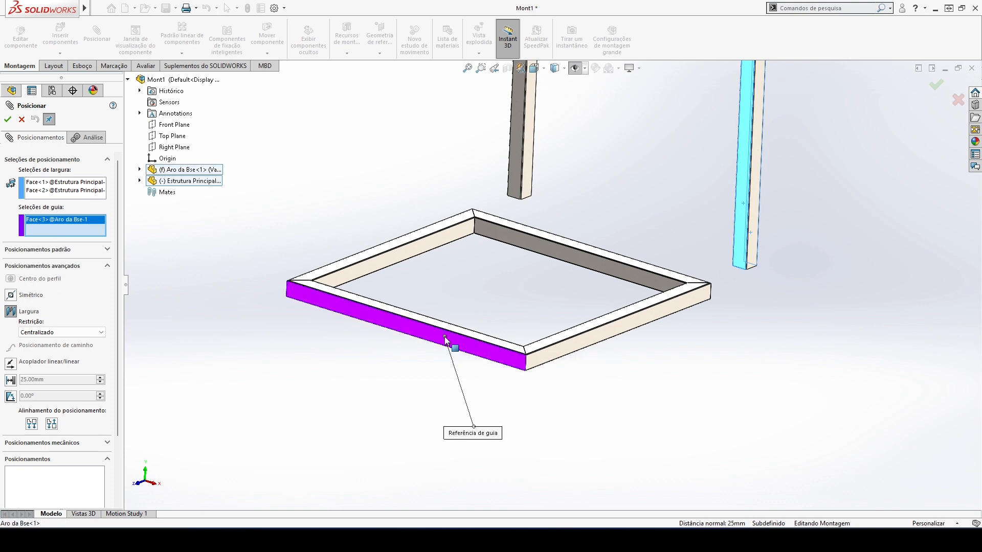
{"action": "mouse_move", "coordinate": [652, 328]}
{"action": "middle_mouse_down"}
{"action": "mouse_move", "coordinate": [652, 313]}
{"action": "mouse_move", "coordinate": [638, 328]}
{"action": "middle_mouse_up"}
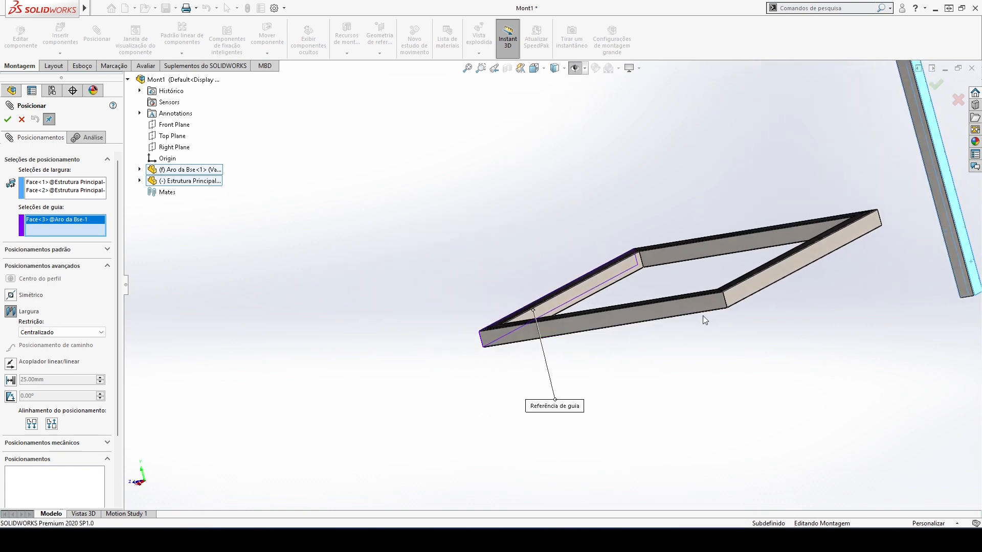
{"action": "scroll", "coordinate": [783, 287], "scroll_direction": "down", "scroll_amount": 2}
{"action": "left_click", "coordinate": [724, 288]}
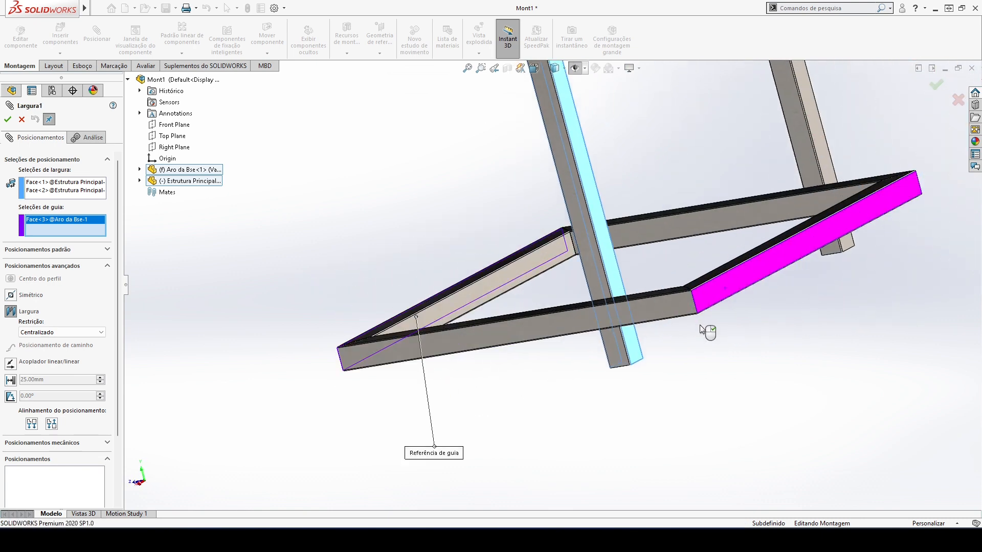
{"action": "scroll", "coordinate": [438, 285], "scroll_direction": "up", "scroll_amount": 2}
{"action": "middle_click_drag", "start_coordinate": [439, 285], "coordinate": [541, 283]}
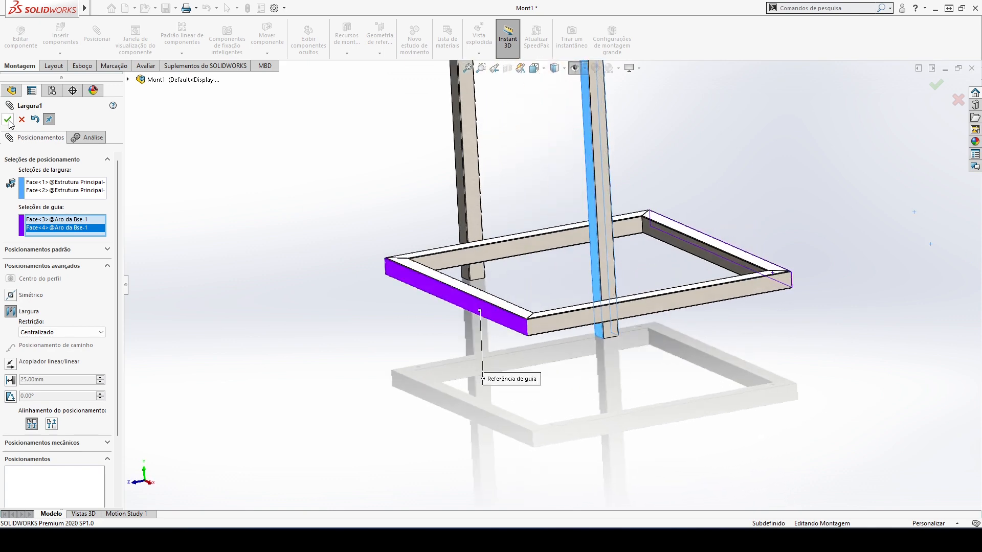
{"action": "left_click", "coordinate": [8, 120]}
Mate the Plano direito of Estrutura Principal coincident with the assembly's Right Plane
{"action": "scroll", "coordinate": [442, 238], "scroll_direction": "up", "scroll_amount": 1}
{"action": "middle_click_drag", "start_coordinate": [416, 268], "coordinate": [542, 248]}
{"action": "scroll", "coordinate": [542, 247], "scroll_direction": "up", "scroll_amount": 6}
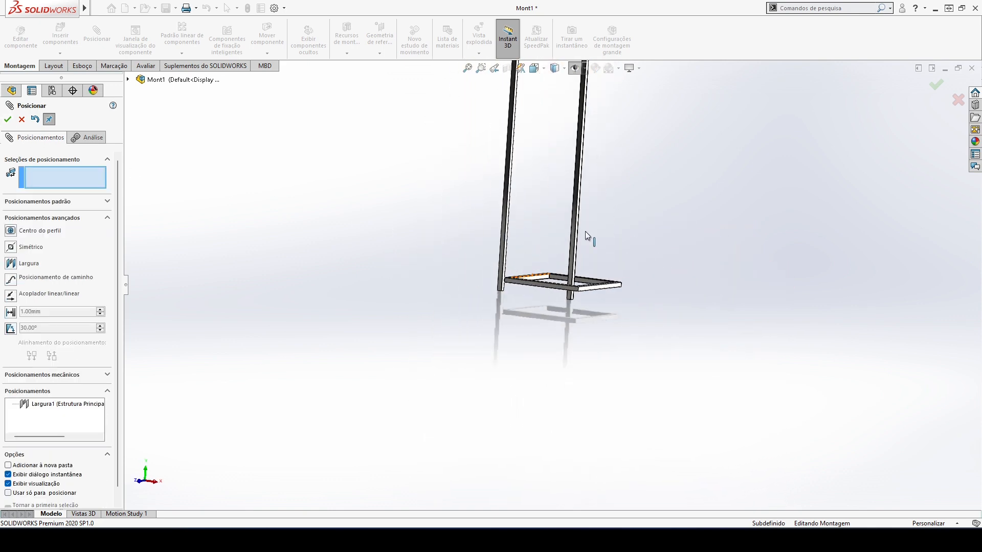
{"action": "scroll", "coordinate": [594, 229], "scroll_direction": "up", "scroll_amount": 3}
{"action": "scroll", "coordinate": [593, 229], "scroll_direction": "down", "scroll_amount": 3}
{"action": "left_click", "coordinate": [104, 200]}
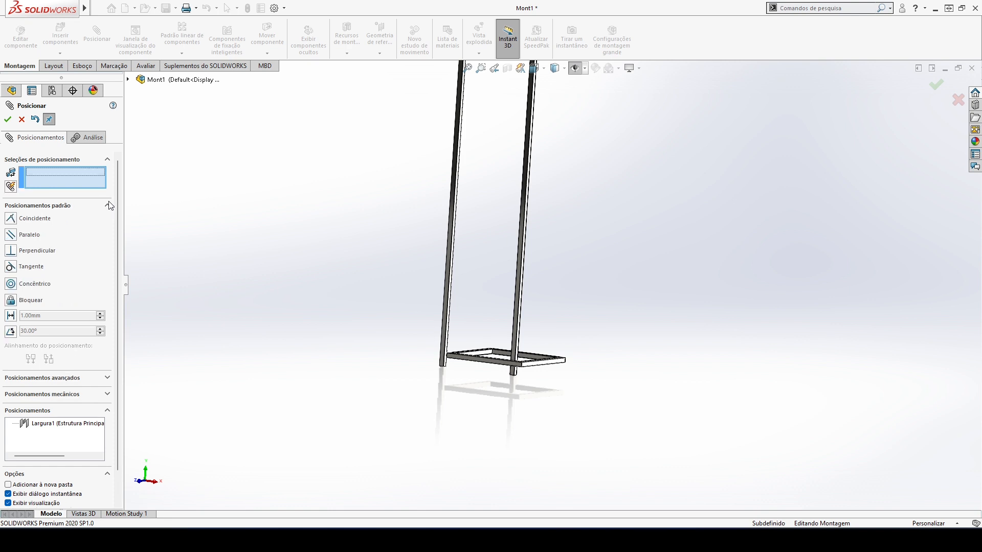
{"action": "left_click", "coordinate": [33, 222]}
{"action": "left_click", "coordinate": [128, 80]}
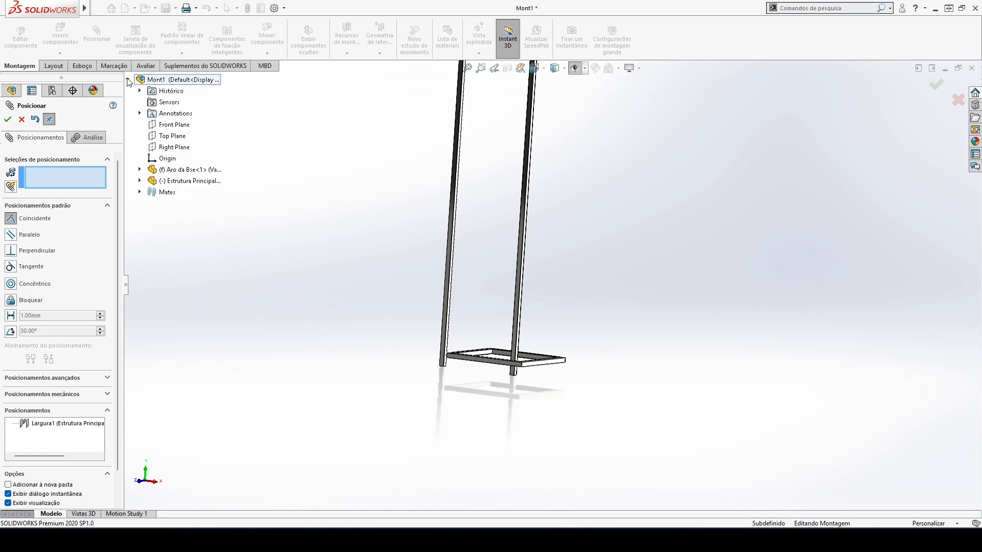
{"action": "left_click", "coordinate": [140, 181]}
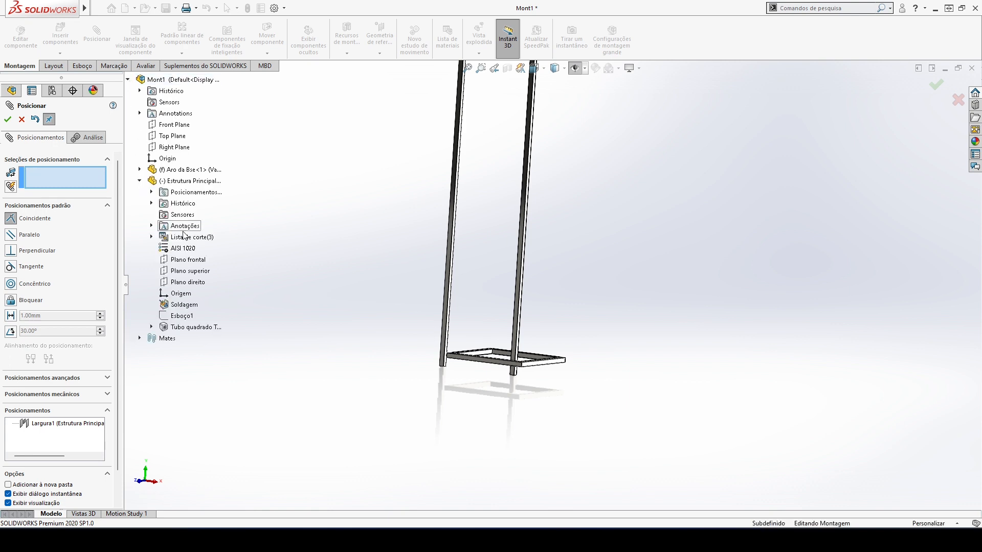
{"action": "left_click", "coordinate": [193, 283]}
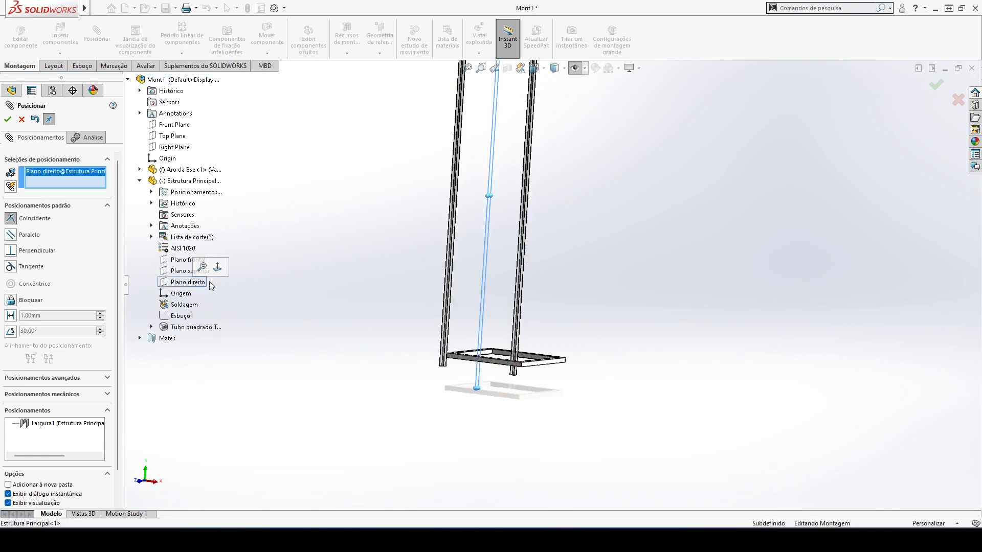
{"action": "scroll", "coordinate": [554, 282], "scroll_direction": "up", "scroll_amount": 7}
{"action": "scroll", "coordinate": [558, 251], "scroll_direction": "down", "scroll_amount": 5}
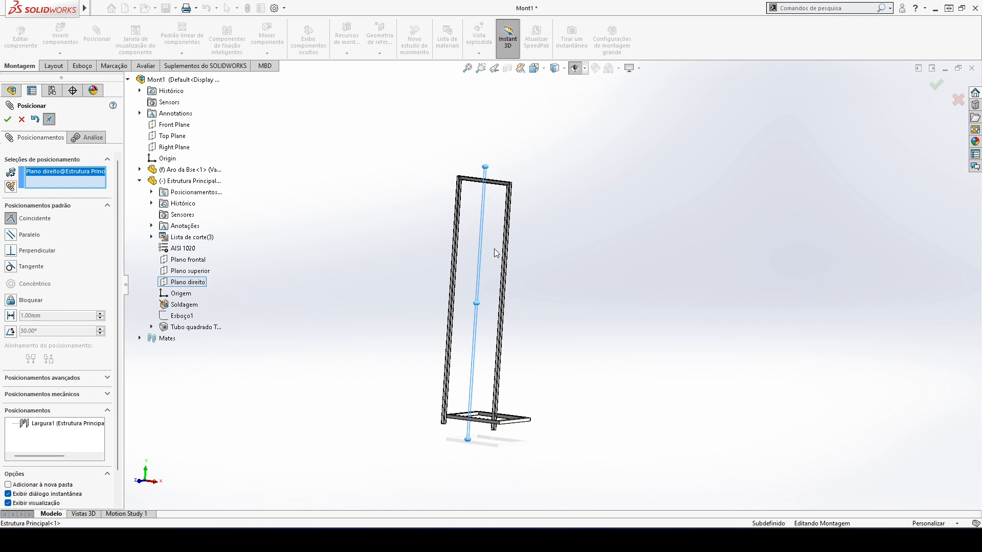
{"action": "left_click", "coordinate": [181, 149]}
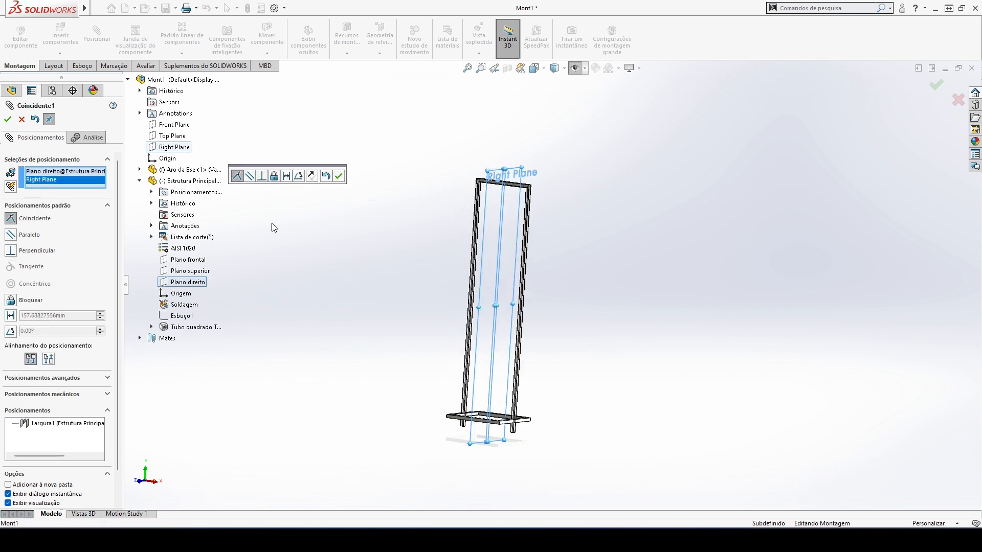
{"action": "left_click", "coordinate": [343, 177]}
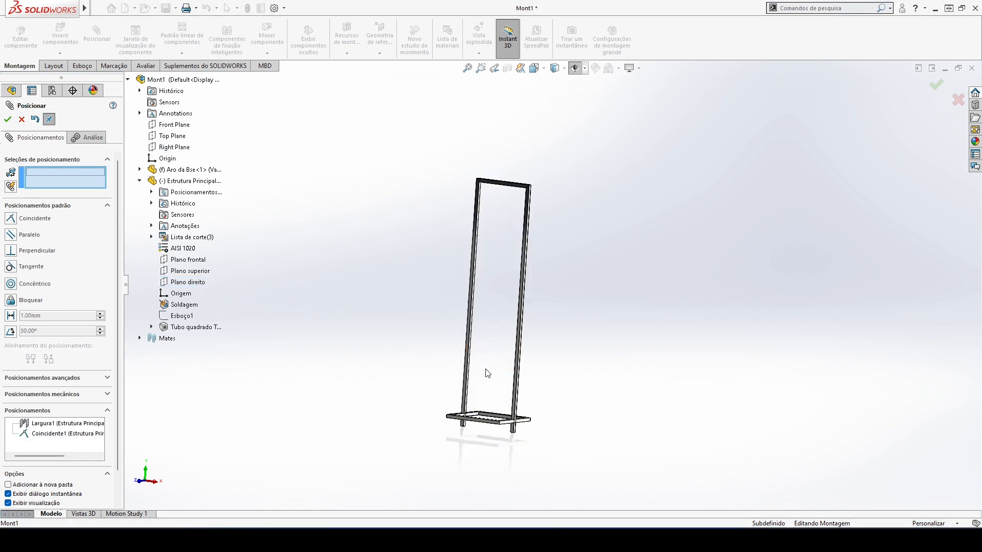
Mate the bottom end face of the Estrutura Principal post coincident with the top face of the Aro da Bse frame and finish mating
{"action": "scroll", "coordinate": [507, 407], "scroll_direction": "down", "scroll_amount": 4}
{"action": "scroll", "coordinate": [506, 406], "scroll_direction": "down", "scroll_amount": 5}
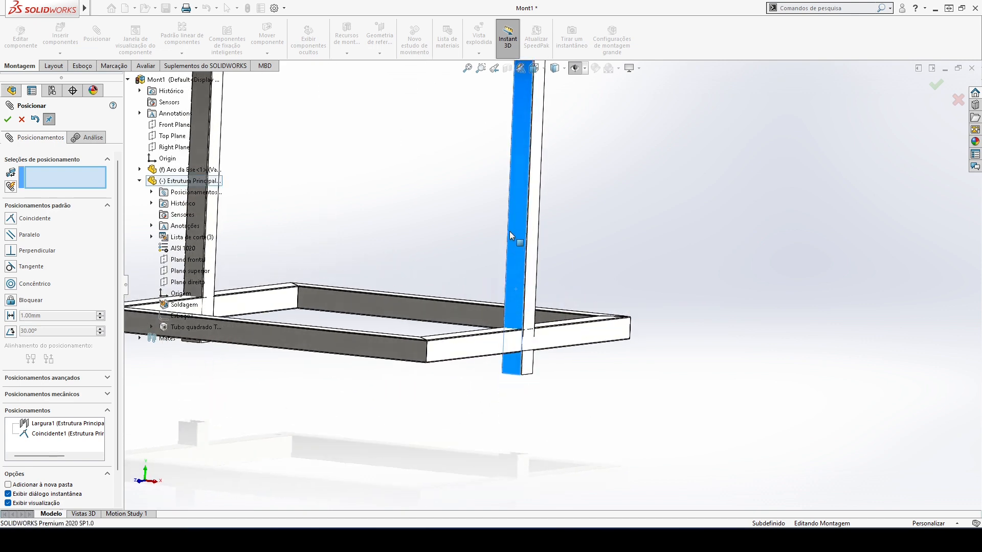
{"action": "scroll", "coordinate": [517, 286], "scroll_direction": "down", "scroll_amount": 8}
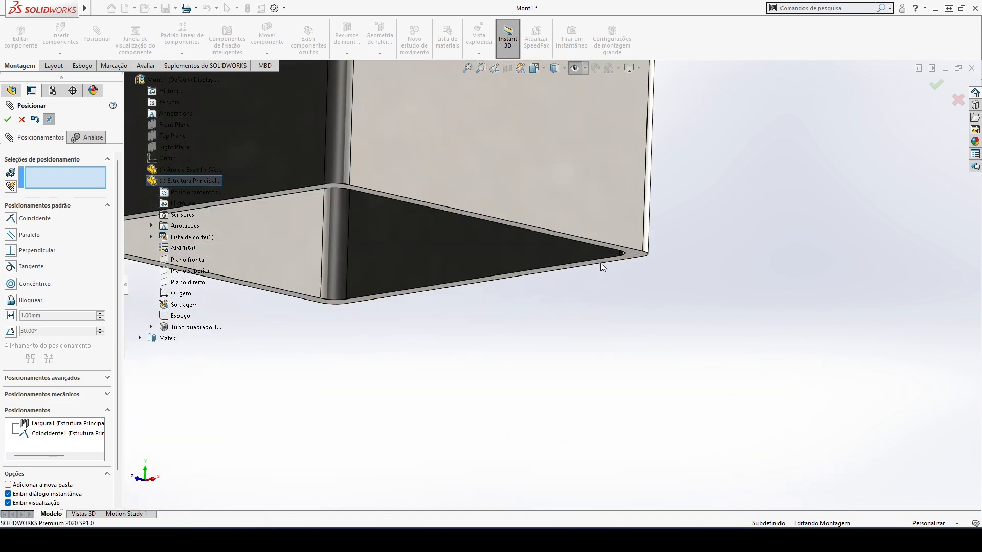
{"action": "left_click", "coordinate": [635, 253]}
{"action": "scroll", "coordinate": [636, 307], "scroll_direction": "up", "scroll_amount": 10}
{"action": "middle_click_drag", "start_coordinate": [579, 363], "coordinate": [561, 373]}
{"action": "left_click", "coordinate": [573, 306]}
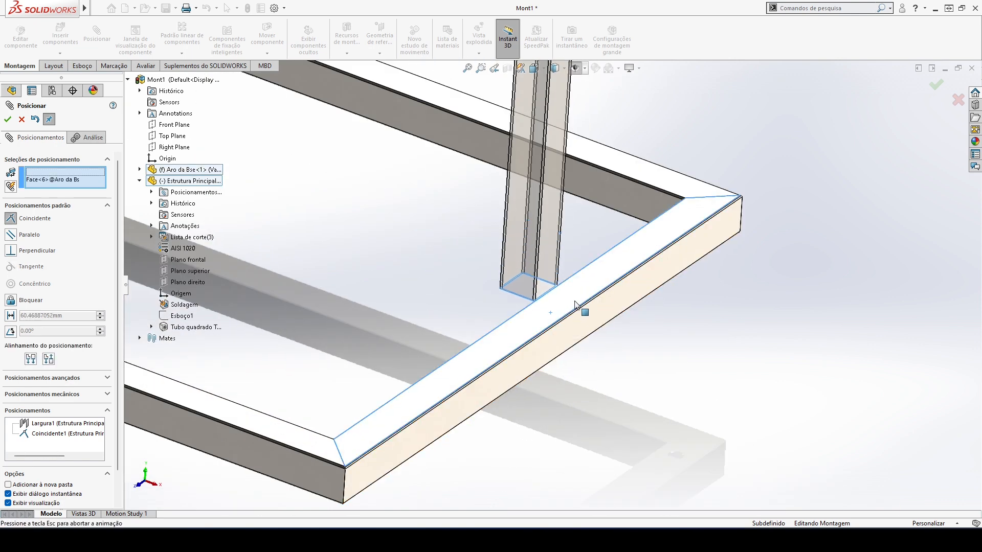
{"action": "left_click", "coordinate": [690, 318]}
{"action": "scroll", "coordinate": [716, 348], "scroll_direction": "up", "scroll_amount": 8}
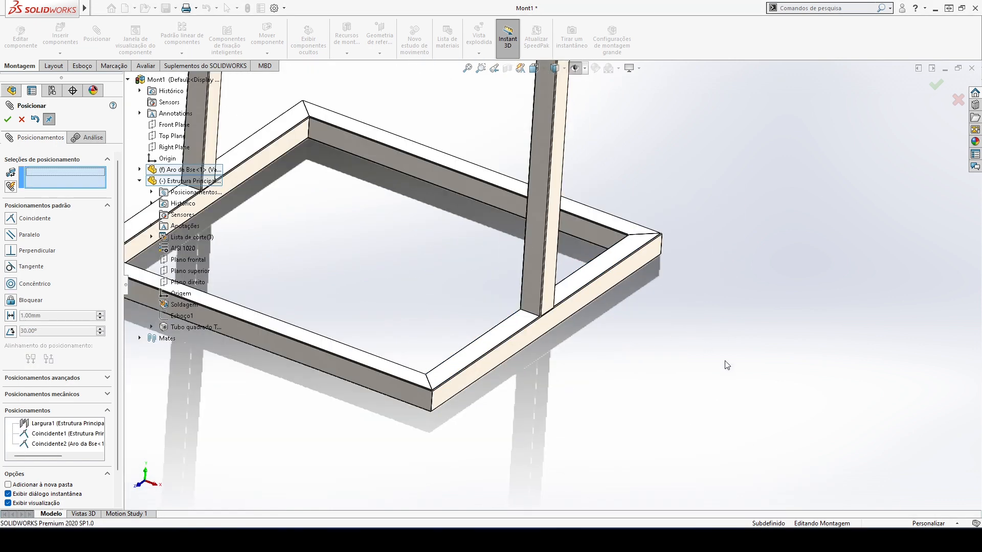
{"action": "left_click", "coordinate": [8, 120]}
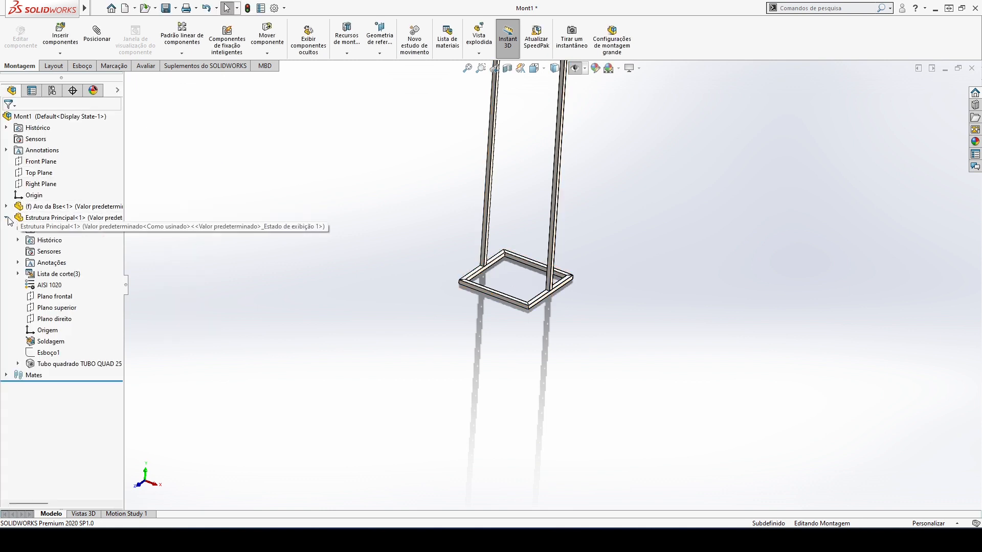
Insert the Travessa part from Pasta002 and place it between the two posts a little above the base frame
{"action": "key", "text": "space"}
{"action": "left_click", "coordinate": [500, 288]}
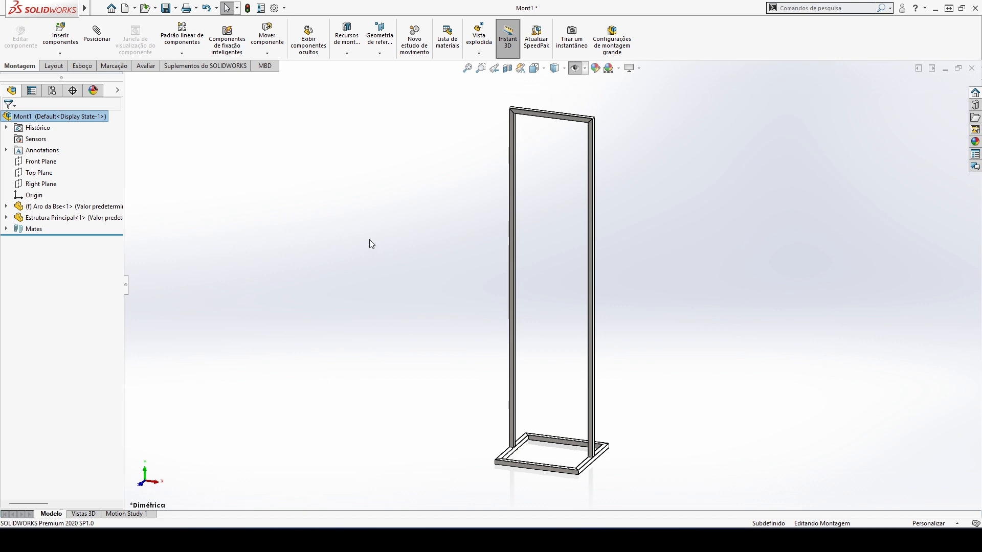
{"action": "left_click", "coordinate": [70, 35]}
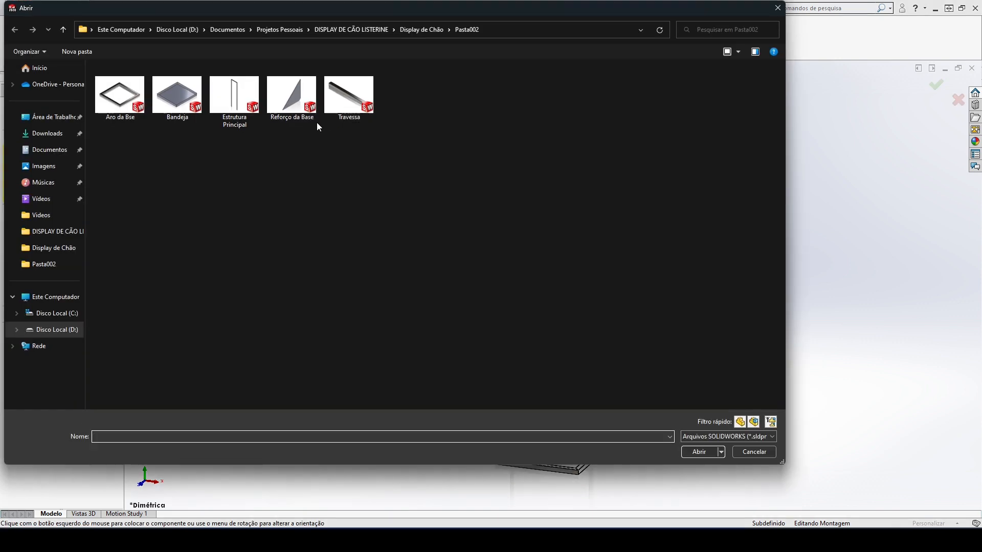
{"action": "left_click", "coordinate": [348, 95]}
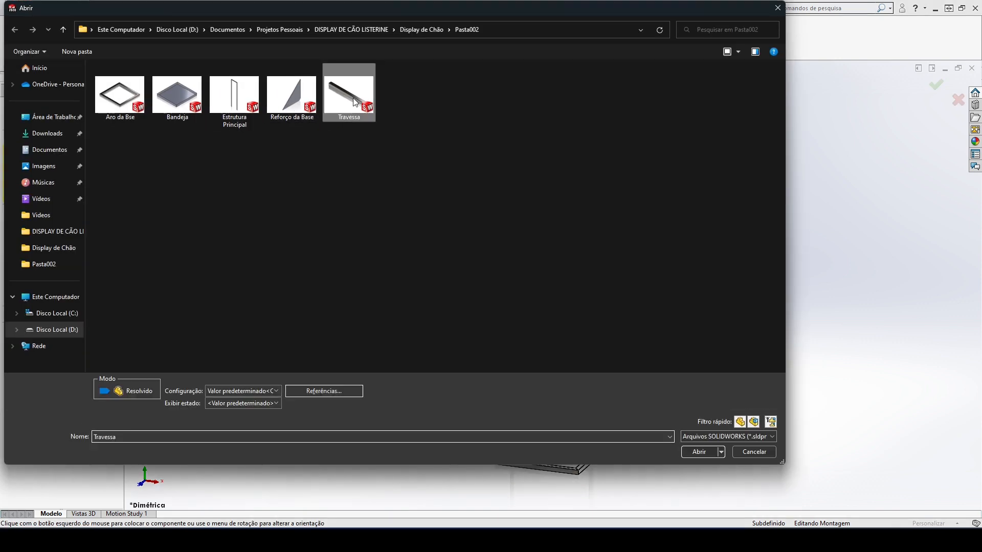
{"action": "left_click", "coordinate": [700, 453]}
{"action": "left_click", "coordinate": [550, 404]}
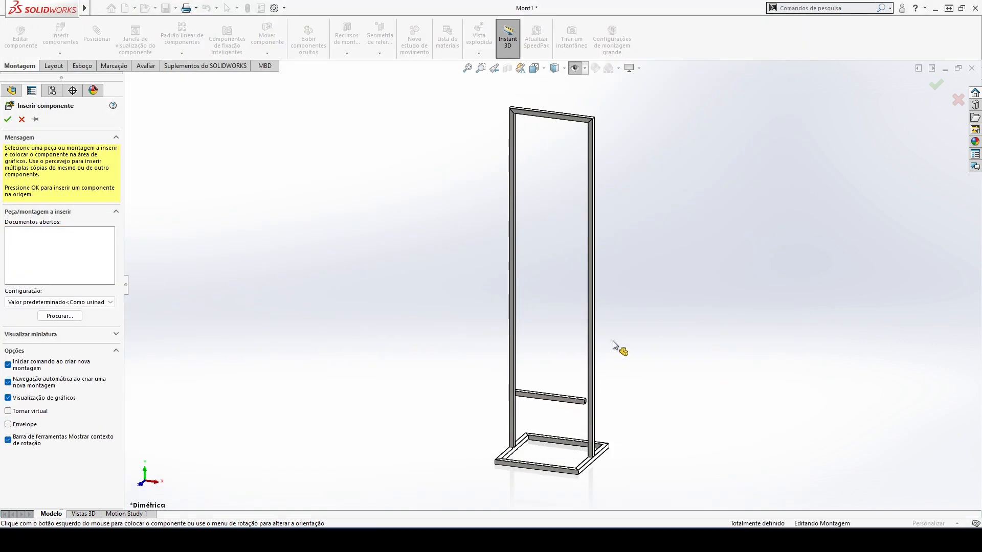
Mate the Plano direito of the Travessa coincident with the assembly's Right Plane
{"action": "scroll", "coordinate": [579, 422], "scroll_direction": "down", "scroll_amount": 4}
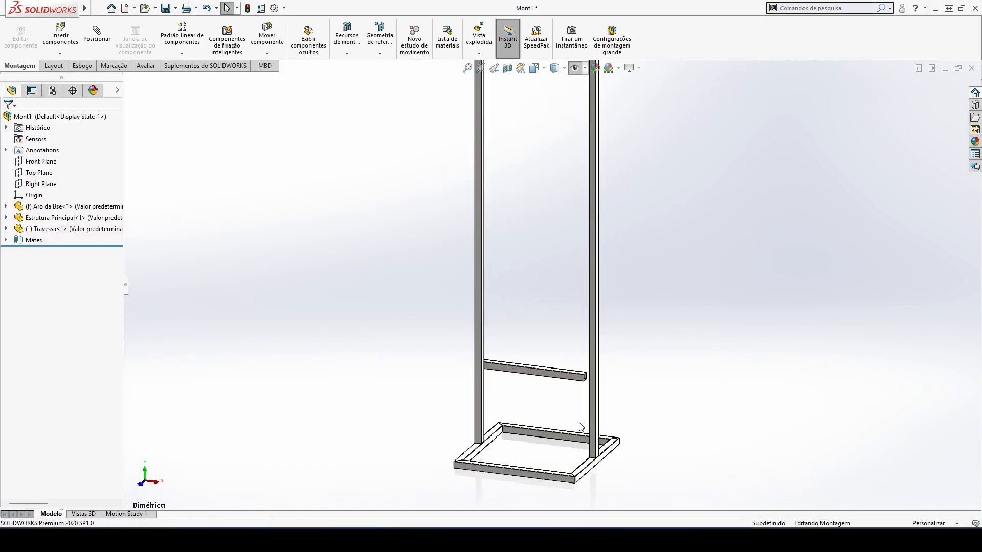
{"action": "left_click", "coordinate": [7, 230]}
{"action": "left_click", "coordinate": [54, 318]}
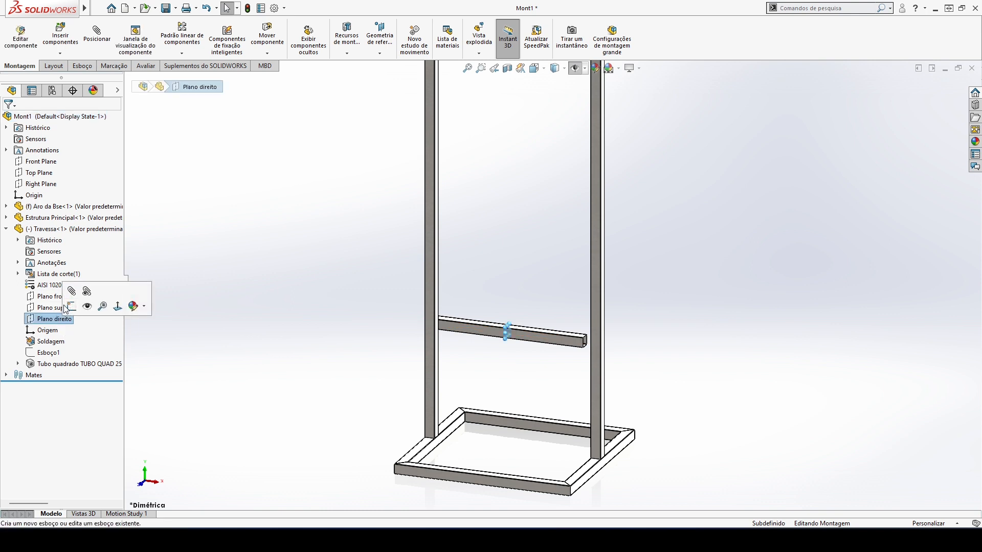
{"action": "key", "text": "m"}
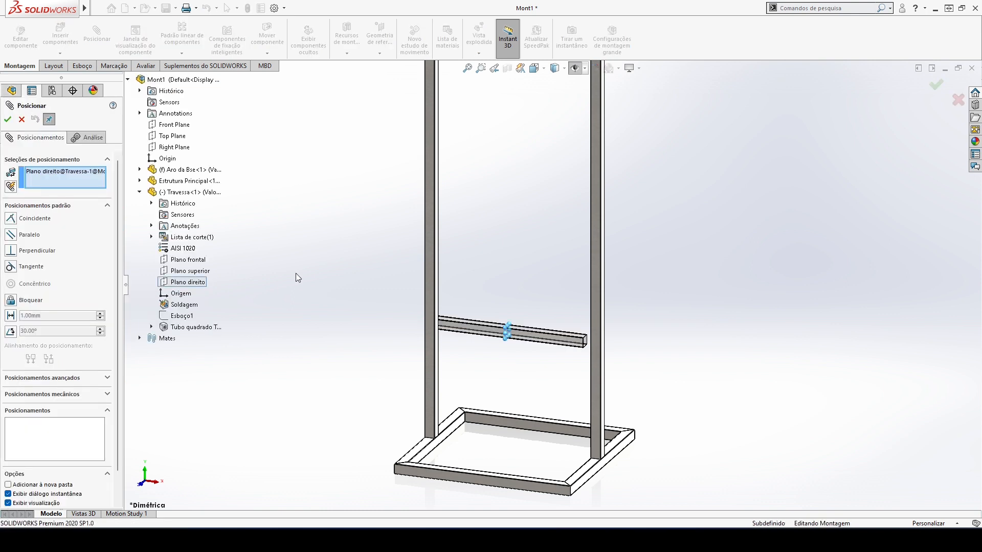
{"action": "left_click", "coordinate": [175, 150]}
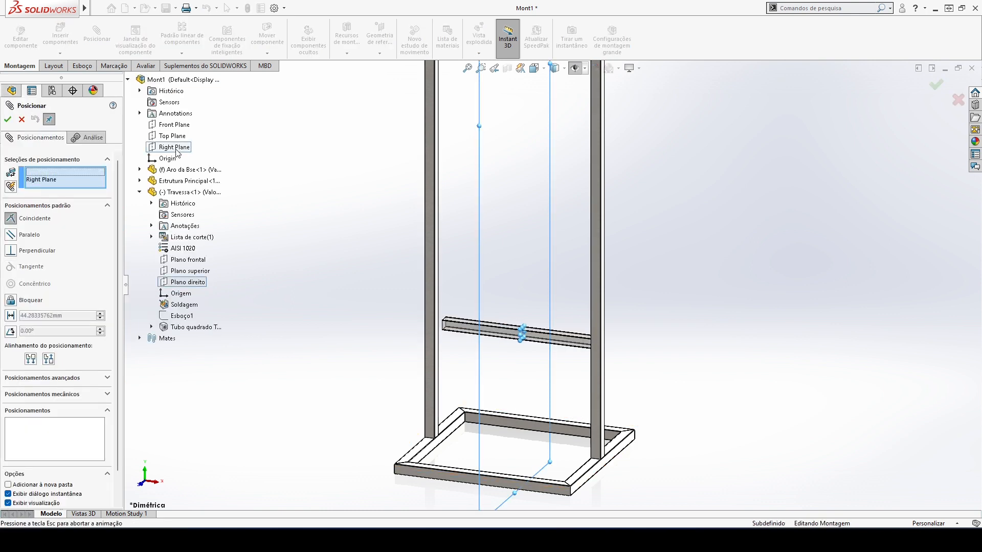
{"action": "left_click", "coordinate": [163, 136]}
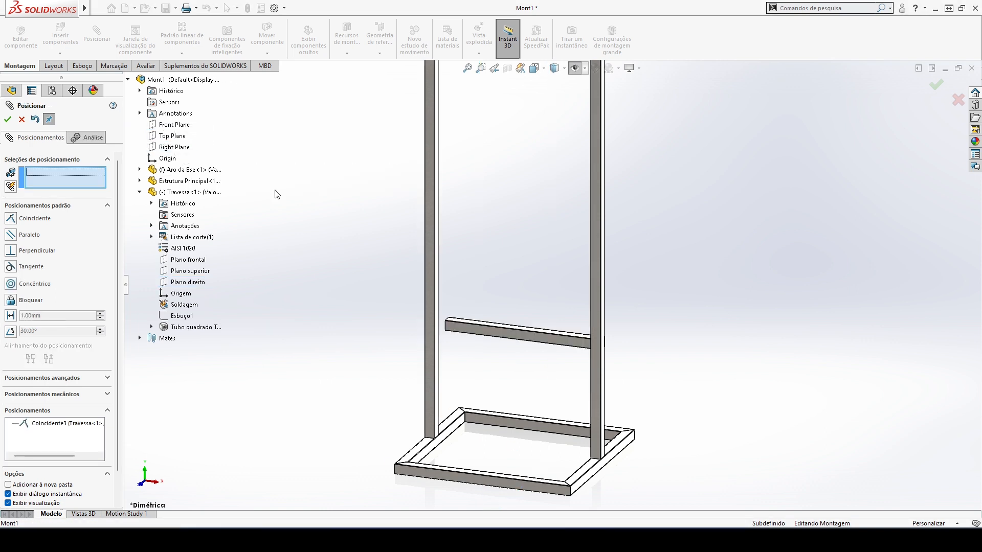
Mate the Plano frontal of the Travessa coincident with the assembly's Front Plane
{"action": "left_click", "coordinate": [191, 259]}
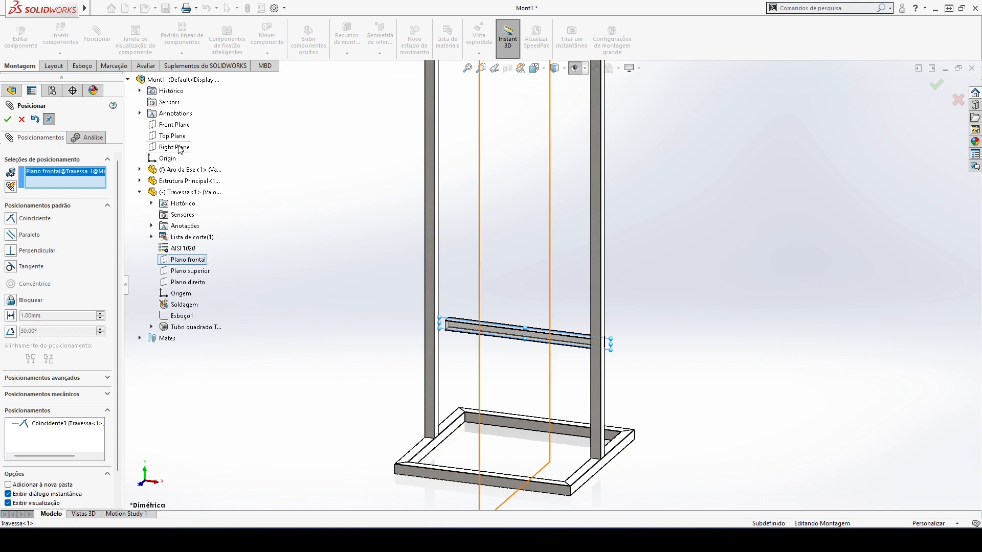
{"action": "left_click", "coordinate": [175, 125]}
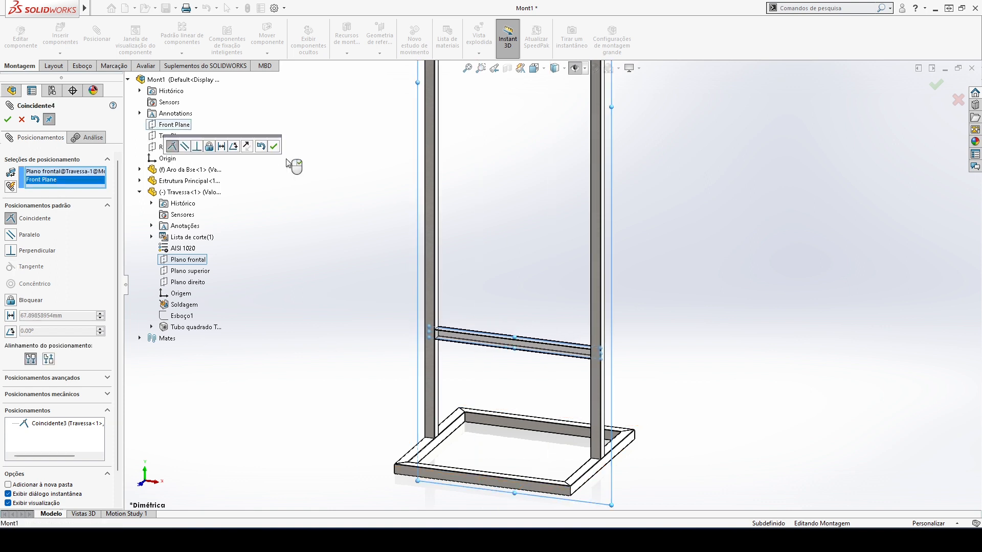
{"action": "left_click", "coordinate": [273, 147]}
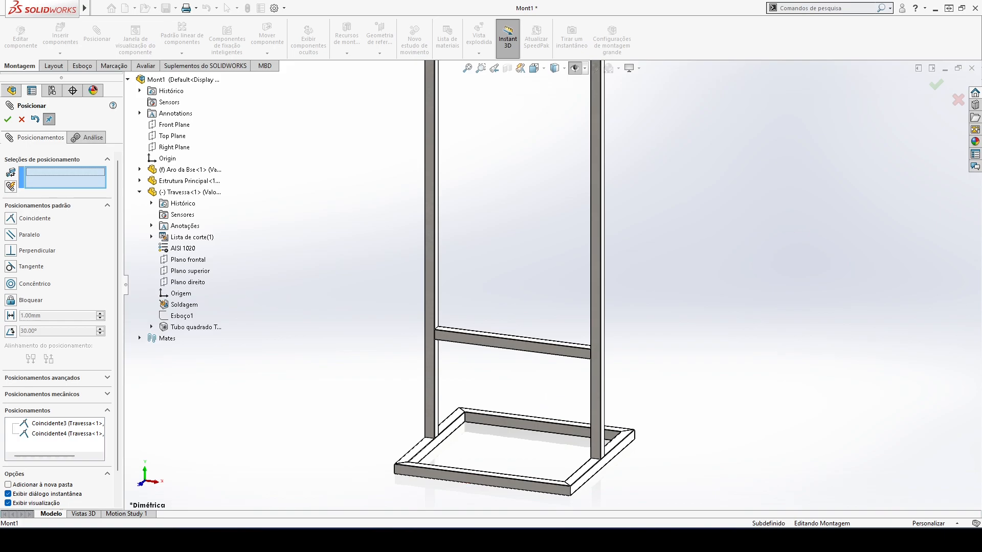
Check the crossbar heights on page 2 of Display de Chão Listerine.pdf in Adobe Acrobat Reader and return to the SOLIDWORKS assembly
{"action": "left_click", "coordinate": [409, 541]}
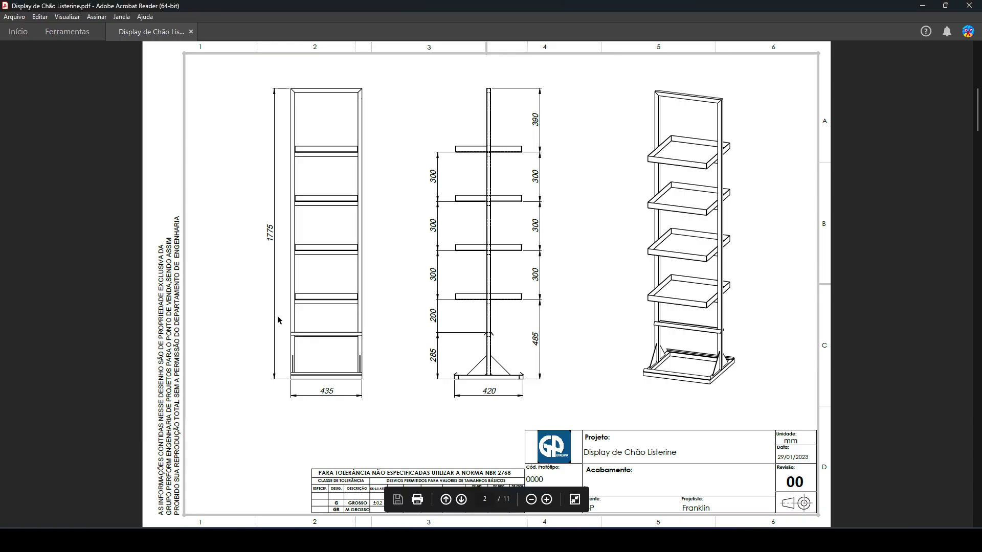
{"action": "scroll", "coordinate": [518, 355], "scroll_direction": "down", "scroll_amount": 2}
{"action": "scroll", "coordinate": [469, 352], "scroll_direction": "up", "scroll_amount": 3}
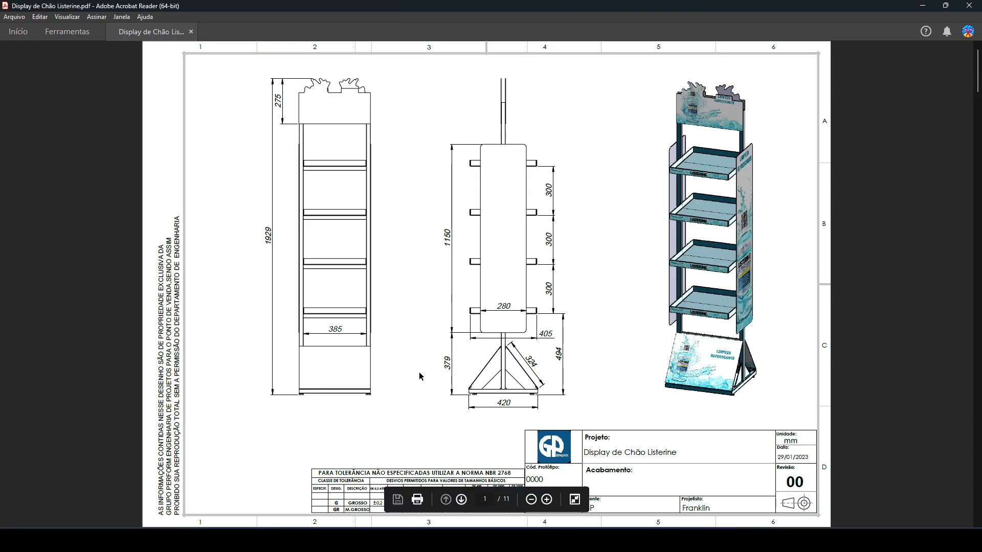
{"action": "scroll", "coordinate": [422, 377], "scroll_direction": "down", "scroll_amount": 1}
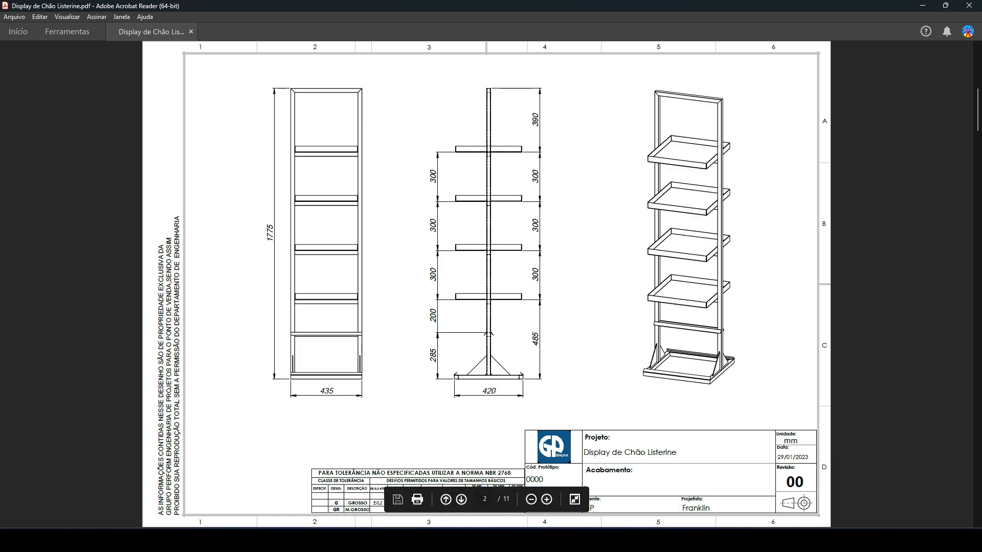
{"action": "key", "text": "alt+Tab"}
{"action": "scroll", "coordinate": [547, 357], "scroll_direction": "down", "scroll_amount": 7}
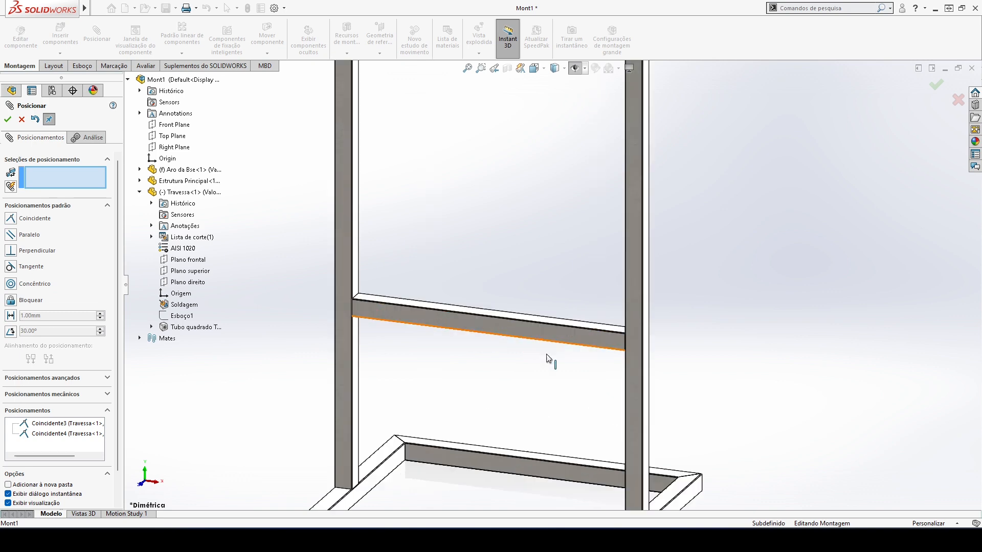
Add a 285 mm distance mate between the Travessa's upper face and the underside of the Aro da Bse base frame
{"action": "left_click", "coordinate": [549, 277]}
{"action": "scroll", "coordinate": [543, 337], "scroll_direction": "up", "scroll_amount": 8}
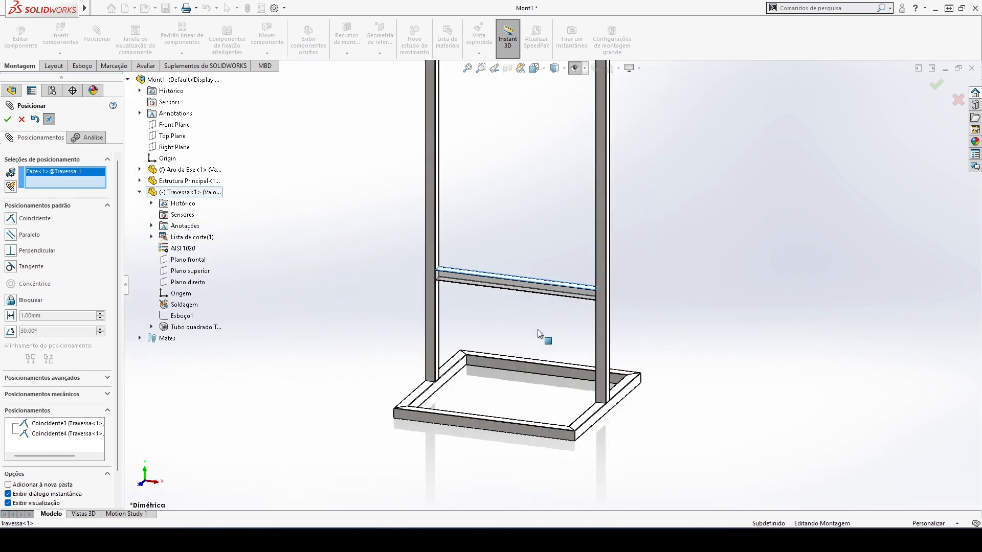
{"action": "middle_click_drag", "start_coordinate": [543, 348], "coordinate": [584, 361]}
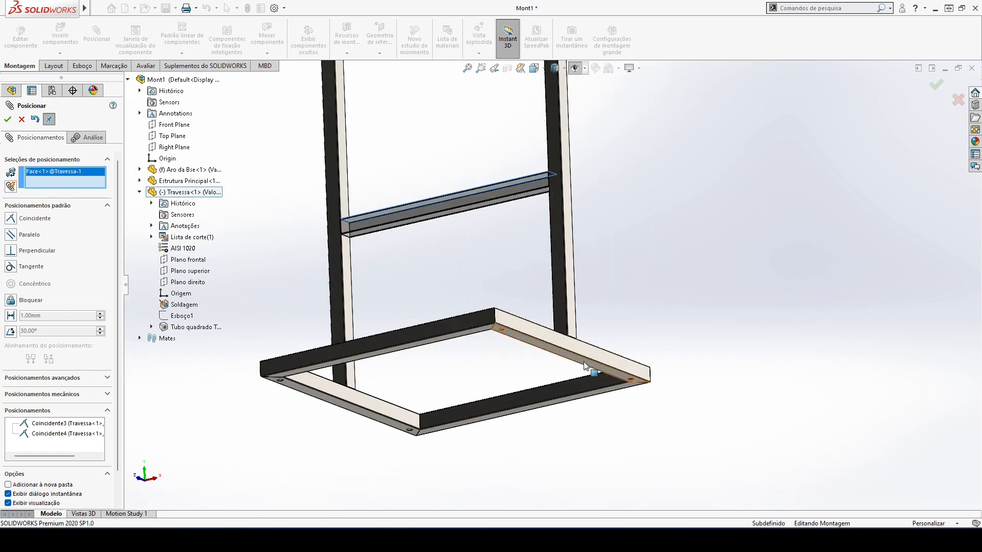
{"action": "left_click", "coordinate": [584, 361]}
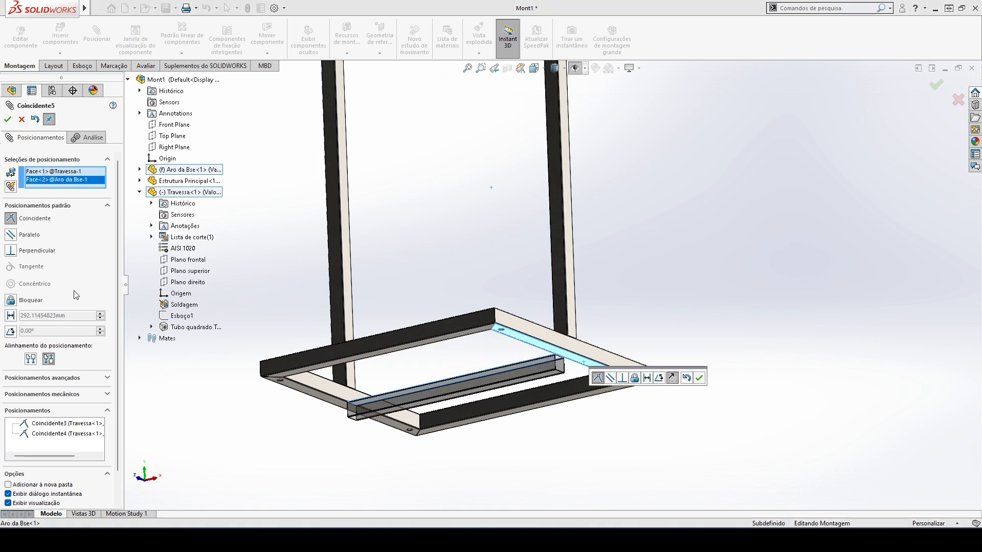
{"action": "left_click", "coordinate": [13, 317]}
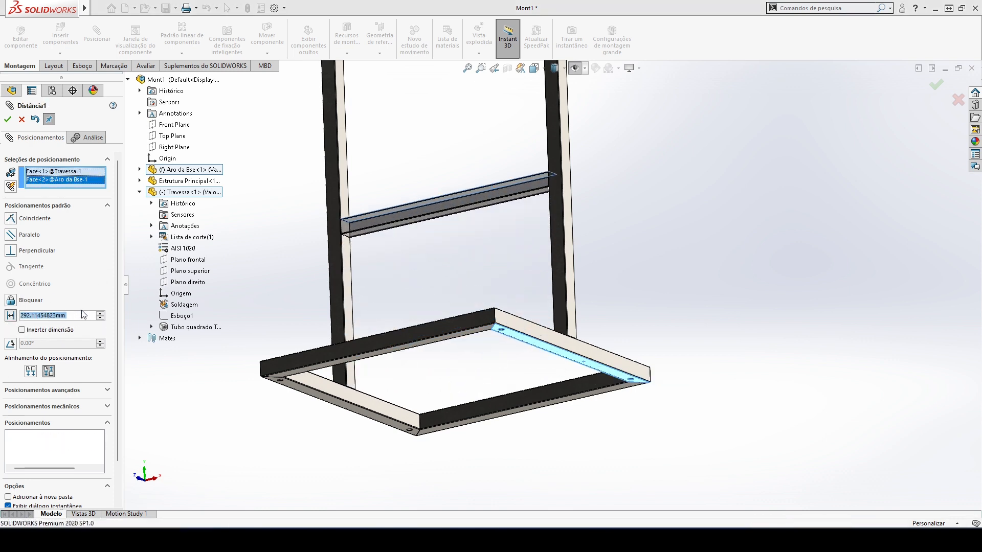
{"action": "type", "text": "285.00mm"}
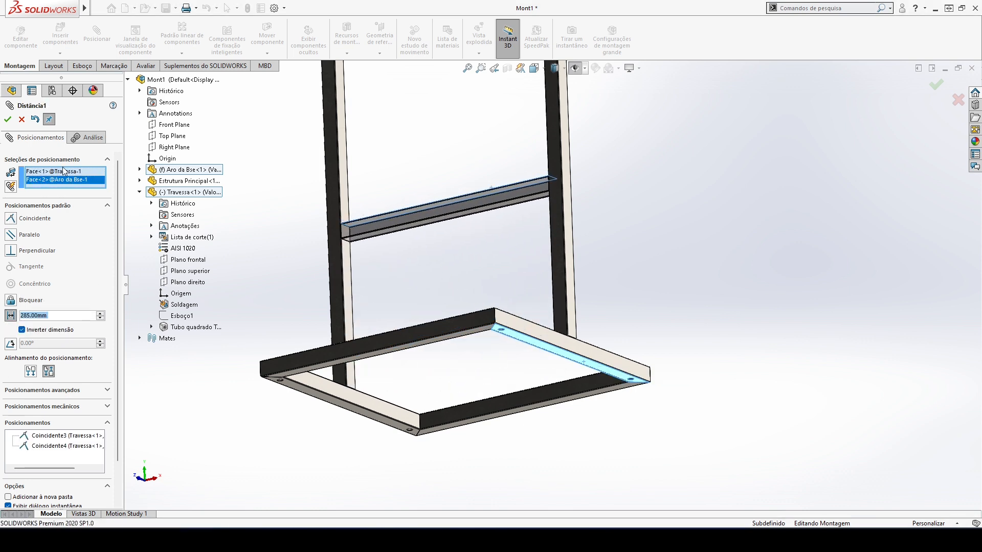
{"action": "left_click", "coordinate": [7, 119]}
Check the crossbar height on the drawing in Adobe Acrobat Reader, return to the SOLIDWORKS assembly and finish the Mate command
{"action": "scroll", "coordinate": [571, 326], "scroll_direction": "up", "scroll_amount": 3}
{"action": "middle_click_drag", "start_coordinate": [572, 326], "coordinate": [540, 385]}
{"action": "left_click", "coordinate": [572, 537]}
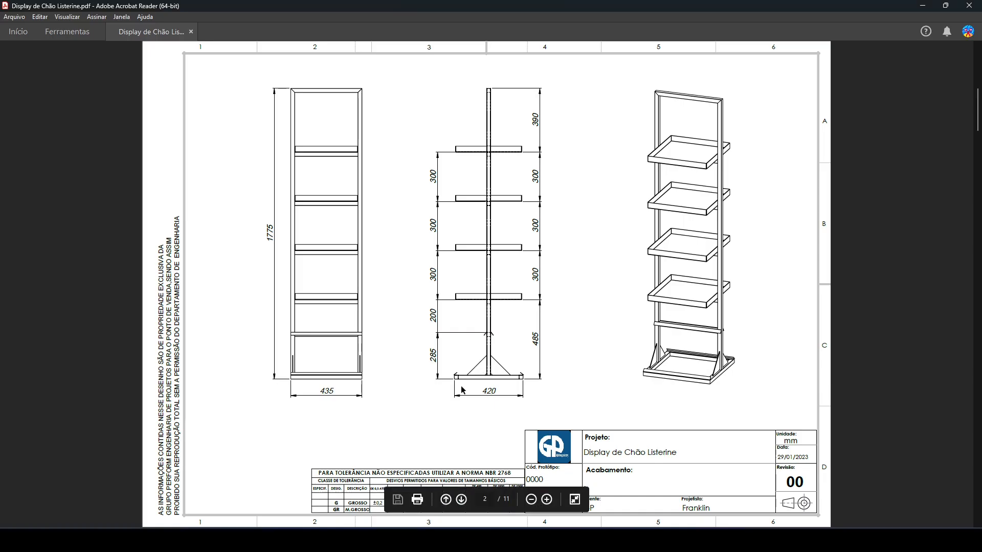
{"action": "left_click", "coordinate": [554, 540]}
{"action": "left_click", "coordinate": [8, 119]}
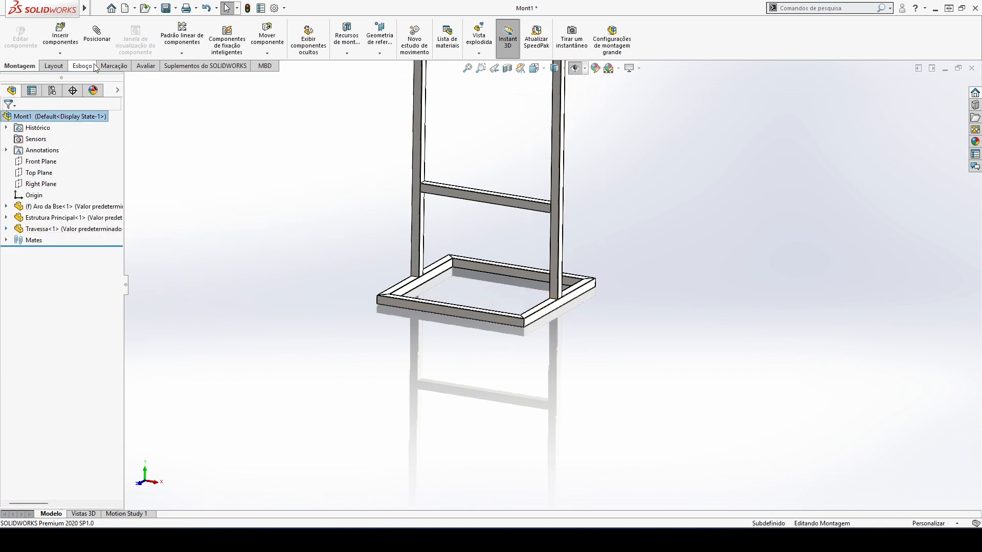
Measure the distance from the Travessa's upper face to the base frame's underside, close Measure and restore the dimetric view
{"action": "left_click", "coordinate": [145, 65]}
{"action": "left_click", "coordinate": [157, 35]}
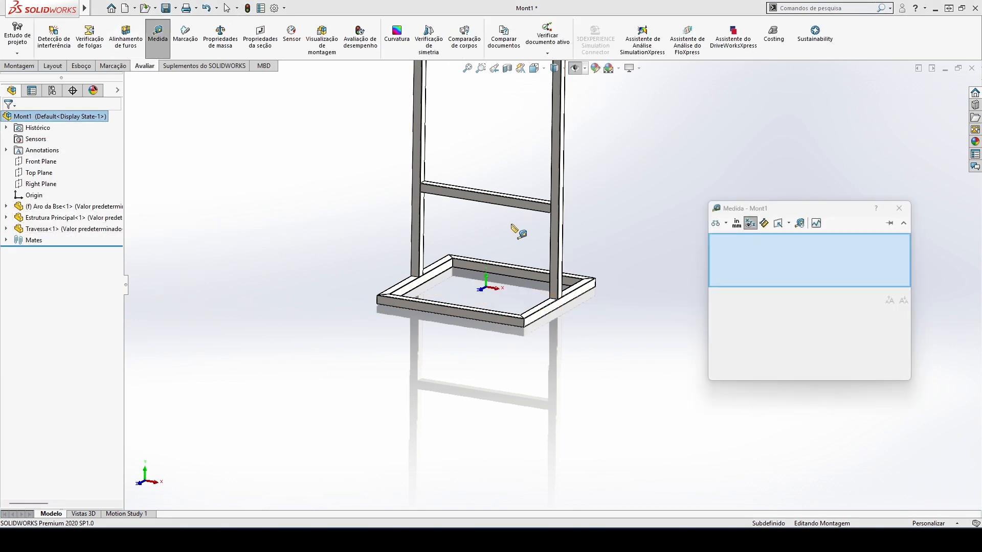
{"action": "scroll", "coordinate": [514, 207], "scroll_direction": "down", "scroll_amount": 6}
{"action": "left_click", "coordinate": [556, 194]}
{"action": "scroll", "coordinate": [560, 297], "scroll_direction": "up", "scroll_amount": 7}
{"action": "scroll", "coordinate": [579, 392], "scroll_direction": "down", "scroll_amount": 4}
{"action": "middle_click_drag", "start_coordinate": [578, 393], "coordinate": [566, 213]}
{"action": "left_click", "coordinate": [560, 224]}
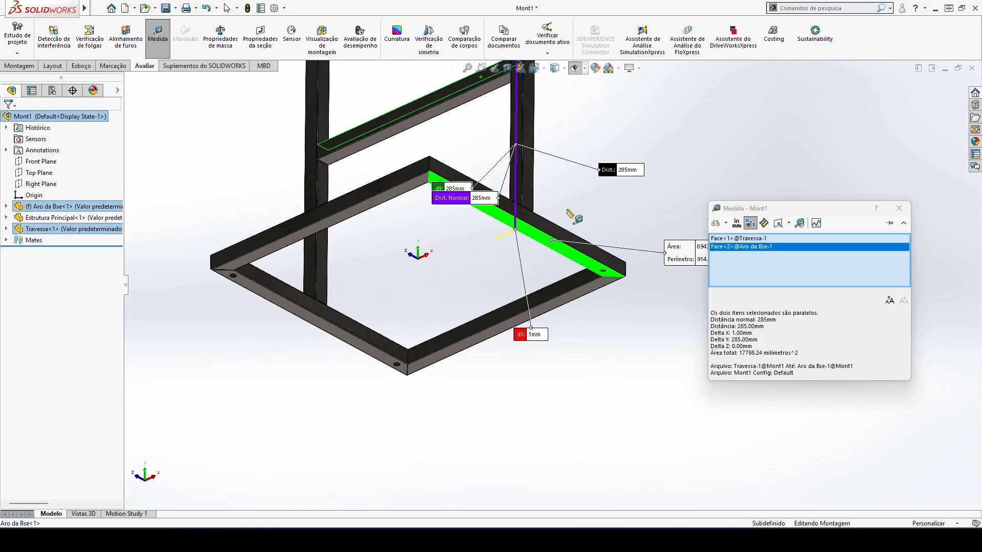
{"action": "scroll", "coordinate": [567, 211], "scroll_direction": "up", "scroll_amount": 3}
{"action": "scroll", "coordinate": [579, 210], "scroll_direction": "down", "scroll_amount": 4}
{"action": "scroll", "coordinate": [559, 271], "scroll_direction": "down", "scroll_amount": 3}
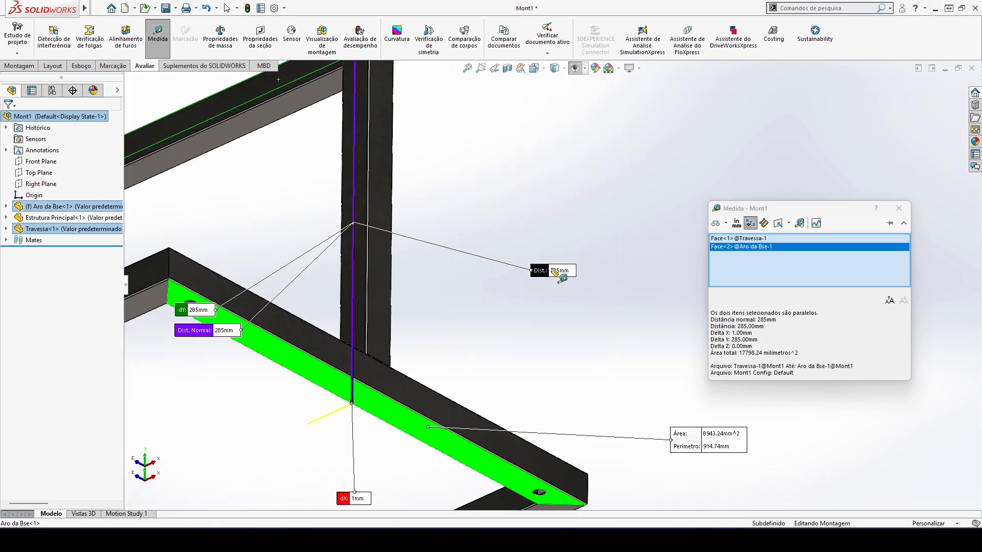
{"action": "key", "text": "Escape"}
{"action": "key", "text": "space"}
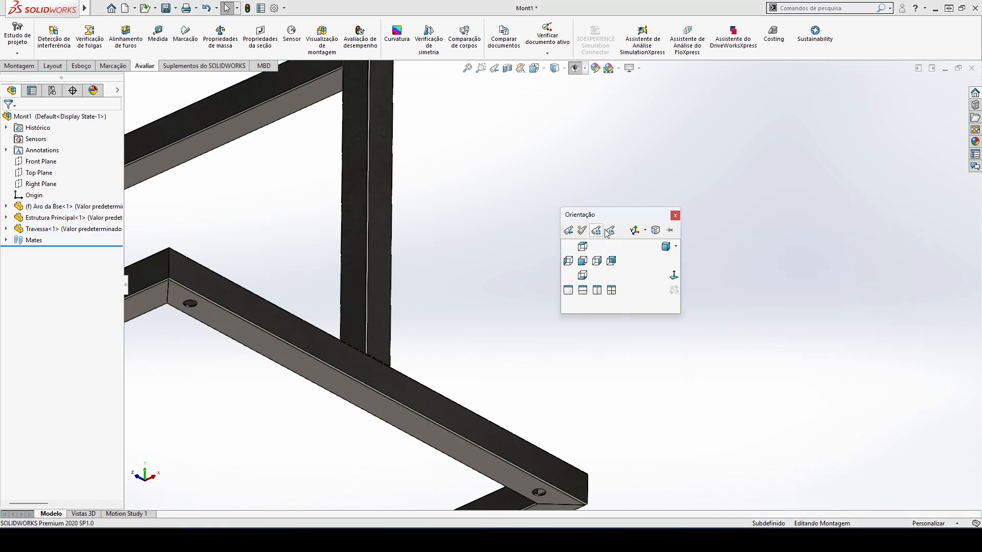
{"action": "left_click", "coordinate": [659, 247]}
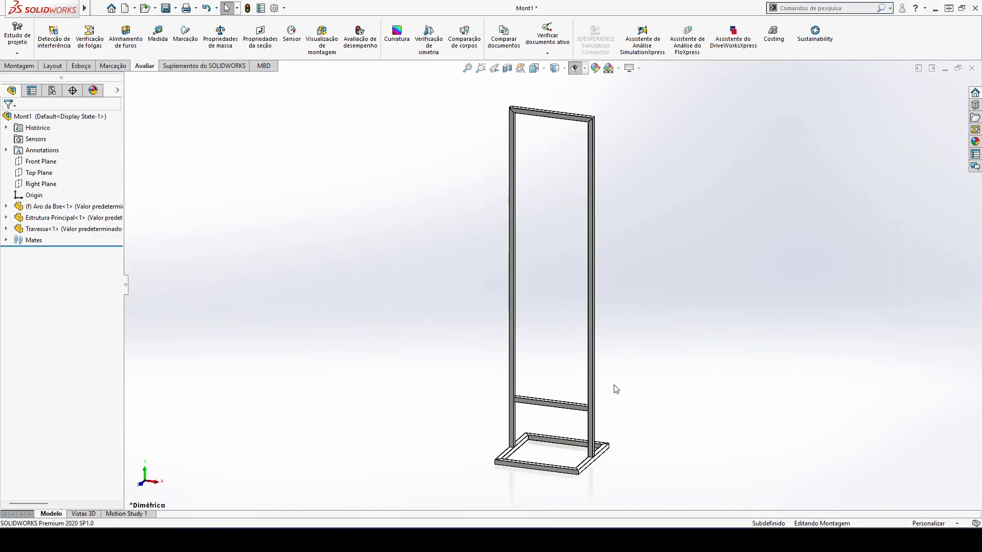
Check the spacing above the lowest crossbar on the Adobe Acrobat Reader drawing and return to the SOLIDWORKS assembly
{"action": "left_click", "coordinate": [24, 68]}
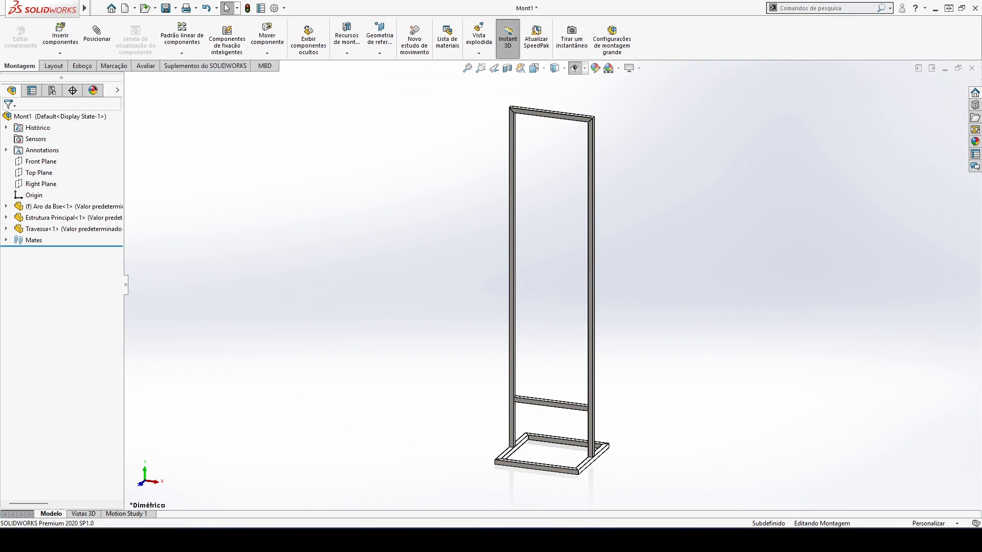
{"action": "key", "text": "alt+Tab"}
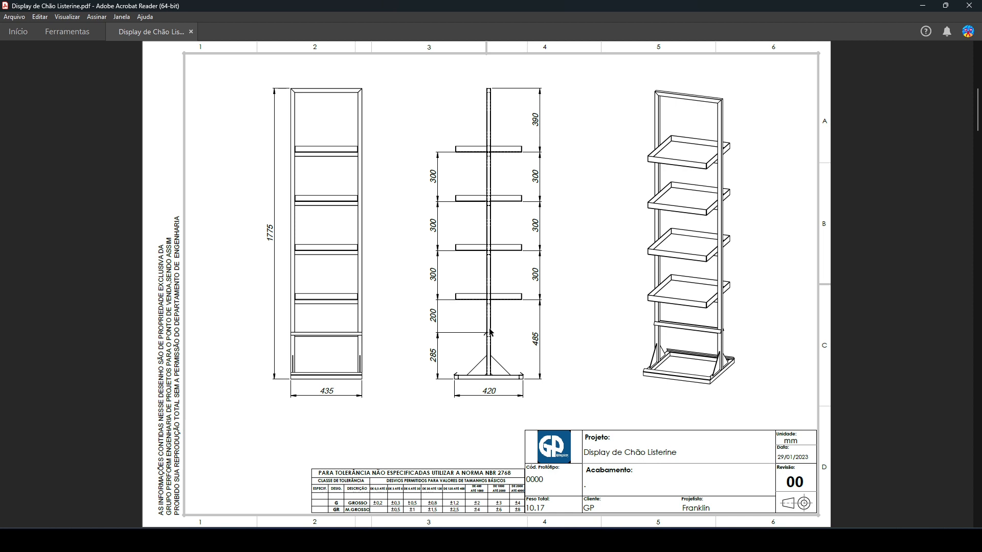
{"action": "key", "text": "alt+Tab"}
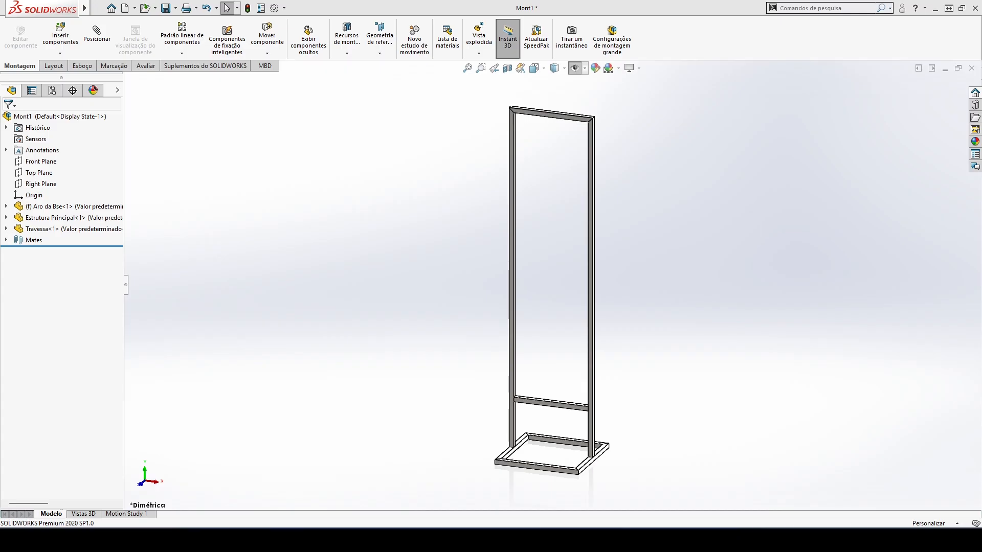
Start a linear component pattern using a vertical edge of the main structure's left post as Direction 1, instead of its face
{"action": "left_click", "coordinate": [176, 33]}
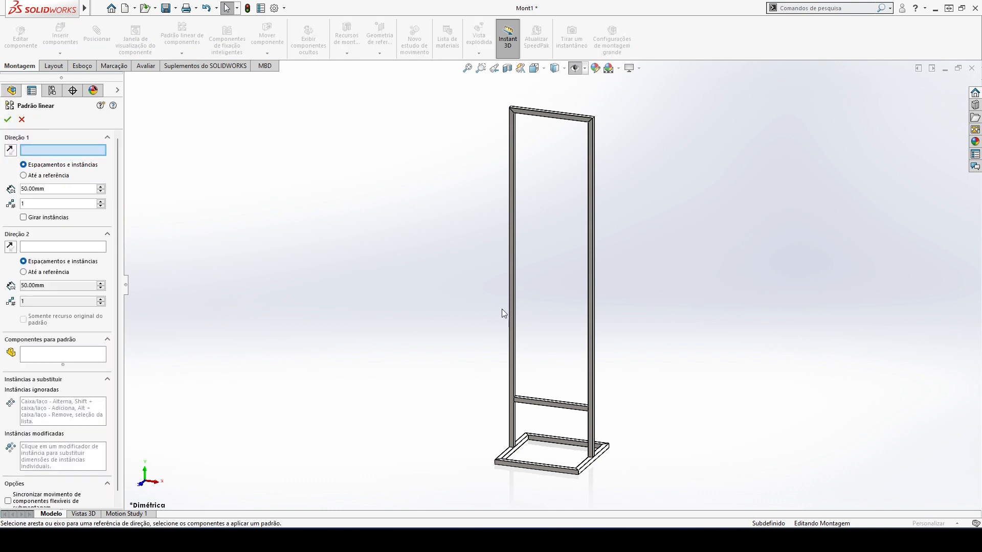
{"action": "left_click", "coordinate": [515, 275]}
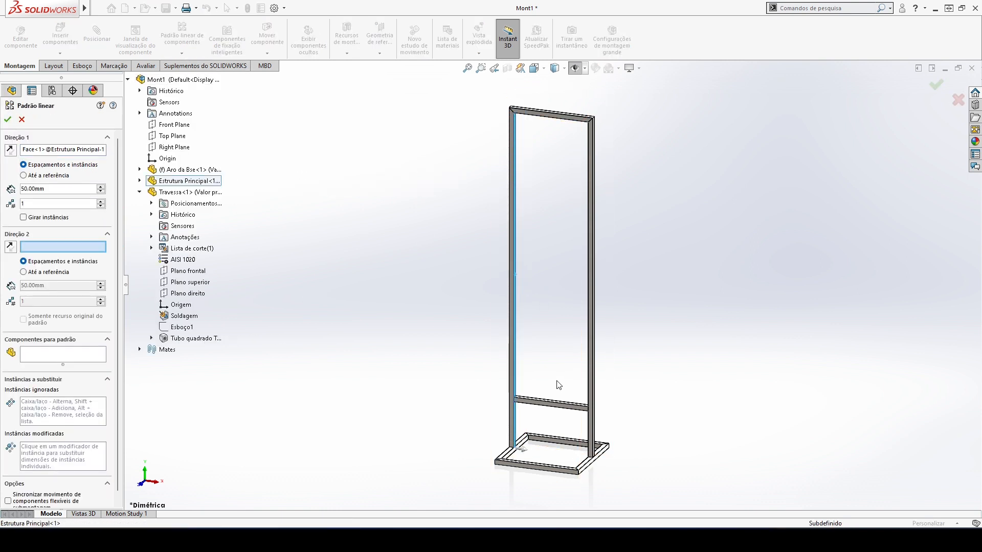
{"action": "right_click", "coordinate": [82, 150]}
{"action": "left_click", "coordinate": [107, 168]}
{"action": "scroll", "coordinate": [512, 343], "scroll_direction": "down", "scroll_amount": 10}
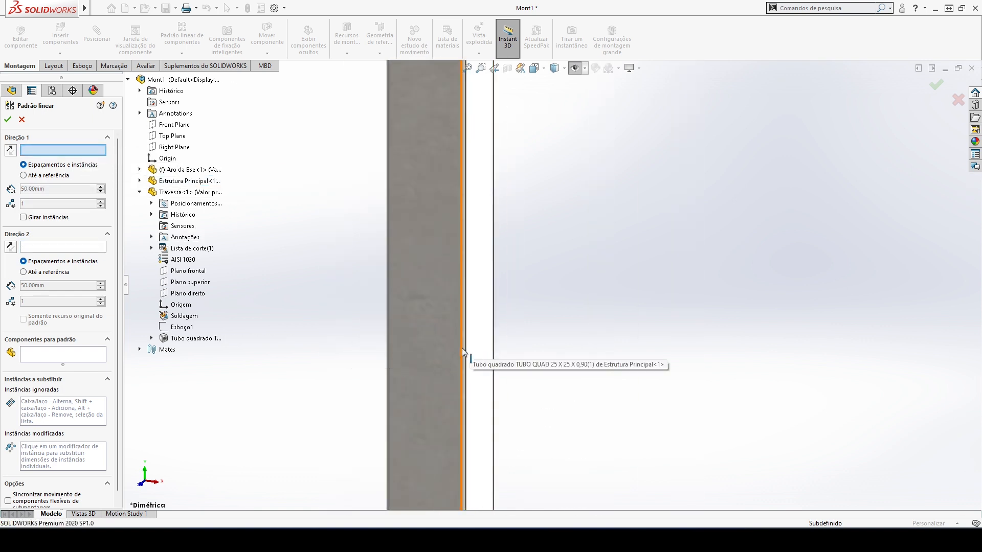
{"action": "left_click", "coordinate": [461, 348]}
{"action": "scroll", "coordinate": [508, 392], "scroll_direction": "up", "scroll_amount": 2}
{"action": "scroll", "coordinate": [596, 385], "scroll_direction": "up", "scroll_amount": 8}
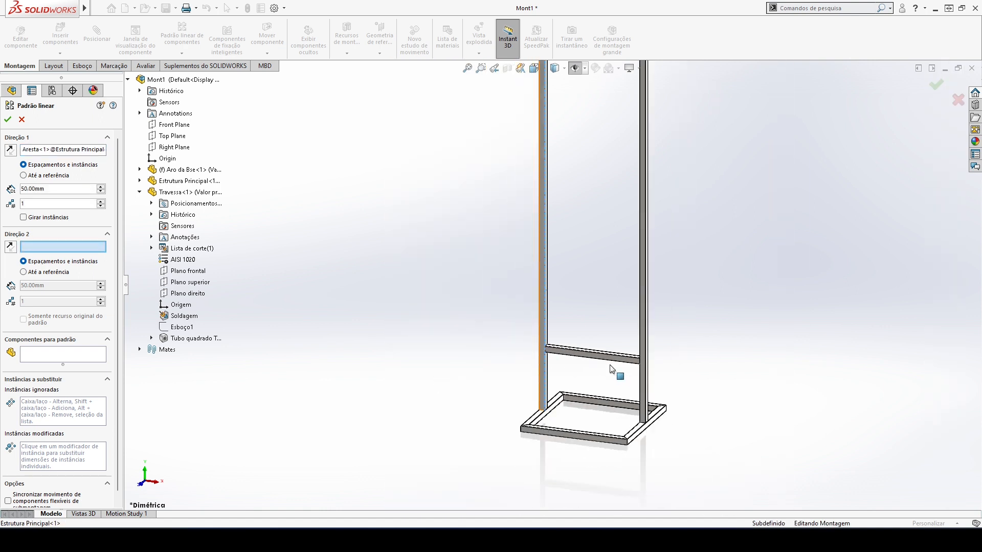
Reverse Direction 1 of the linear pattern so it points upward along the post
{"action": "scroll", "coordinate": [600, 227], "scroll_direction": "down", "scroll_amount": 4}
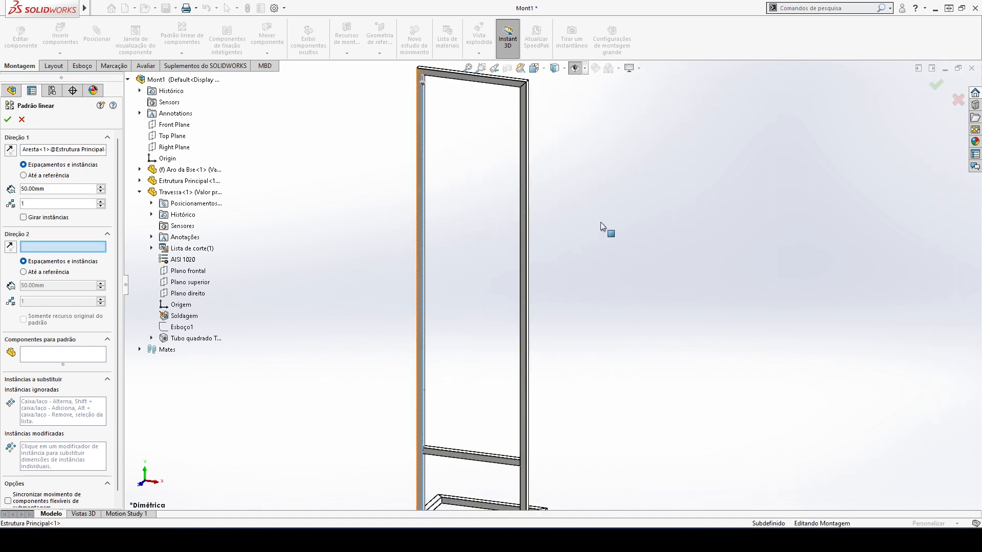
{"action": "scroll", "coordinate": [476, 123], "scroll_direction": "down", "scroll_amount": 1}
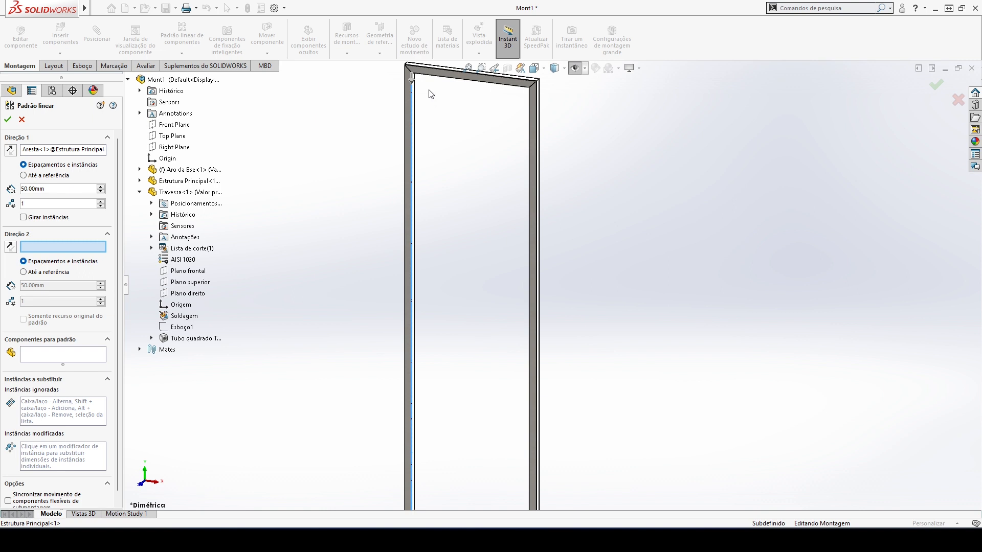
{"action": "scroll", "coordinate": [458, 136], "scroll_direction": "up", "scroll_amount": 1}
{"action": "scroll", "coordinate": [450, 140], "scroll_direction": "down", "scroll_amount": 1}
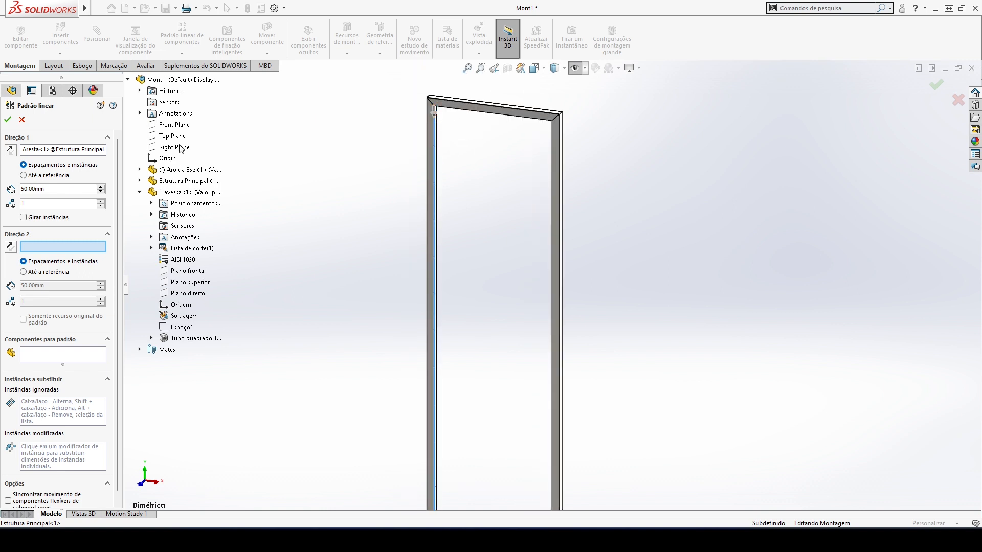
{"action": "left_click", "coordinate": [11, 151]}
{"action": "scroll", "coordinate": [435, 250], "scroll_direction": "up", "scroll_amount": 4}
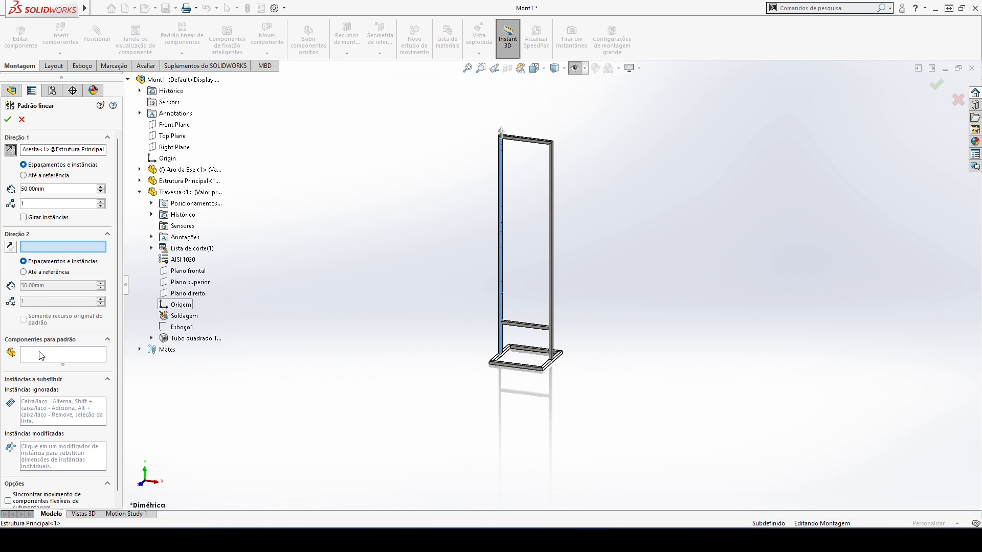
Pattern the Travessa with 2 instances at 200 mm spacing, check the drawing in Adobe Acrobat Reader, and accept the pattern in SOLIDWORKS
{"action": "left_click", "coordinate": [53, 353]}
{"action": "scroll", "coordinate": [505, 369], "scroll_direction": "down", "scroll_amount": 2}
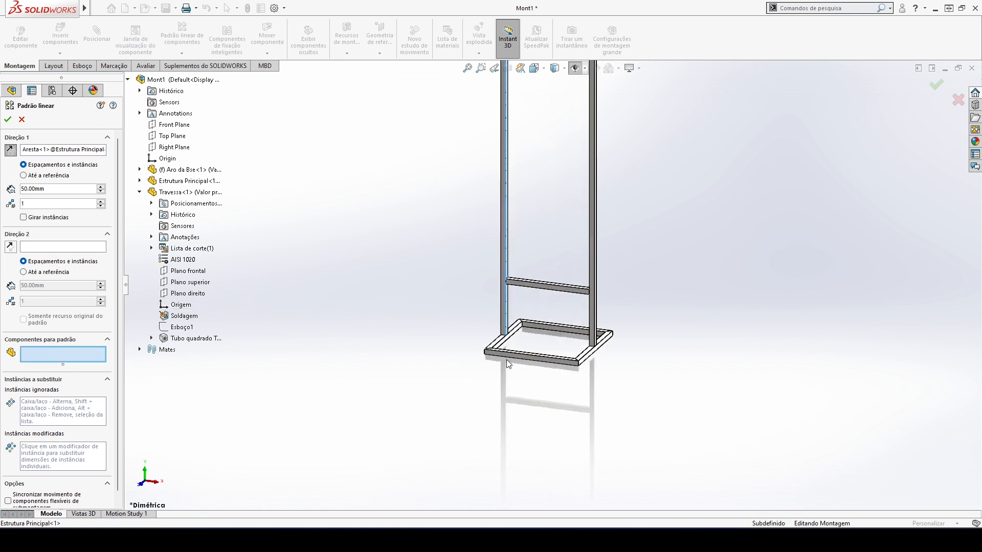
{"action": "left_click", "coordinate": [549, 288]}
{"action": "scroll", "coordinate": [598, 253], "scroll_direction": "up", "scroll_amount": 4}
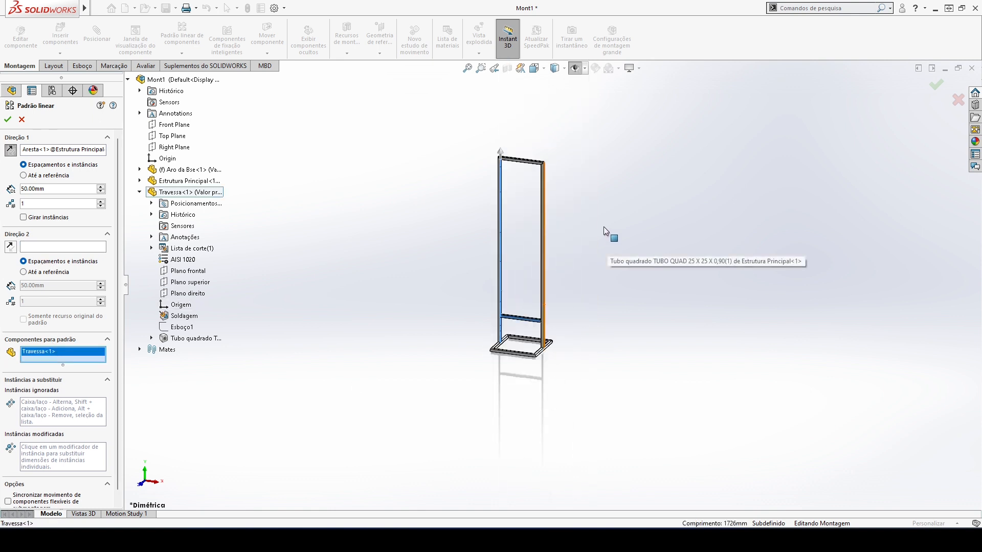
{"action": "left_click", "coordinate": [101, 201]}
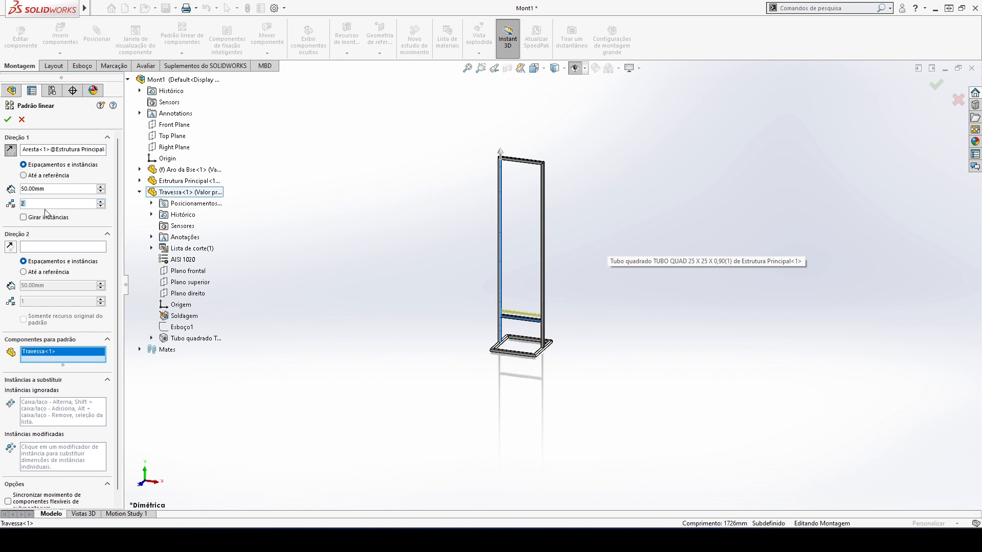
{"action": "left_click", "coordinate": [56, 190]}
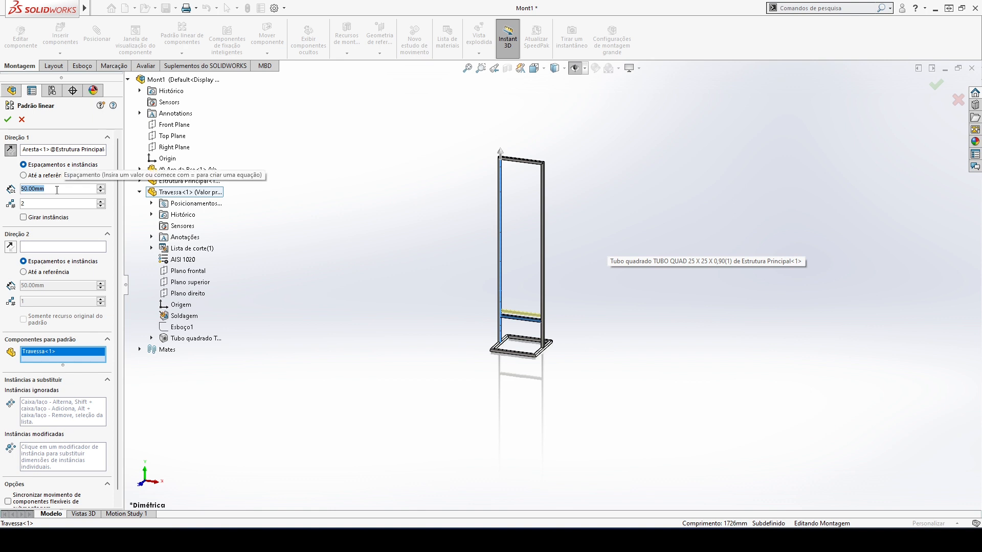
{"action": "type", "text": "200"}
{"action": "key", "text": "Return"}
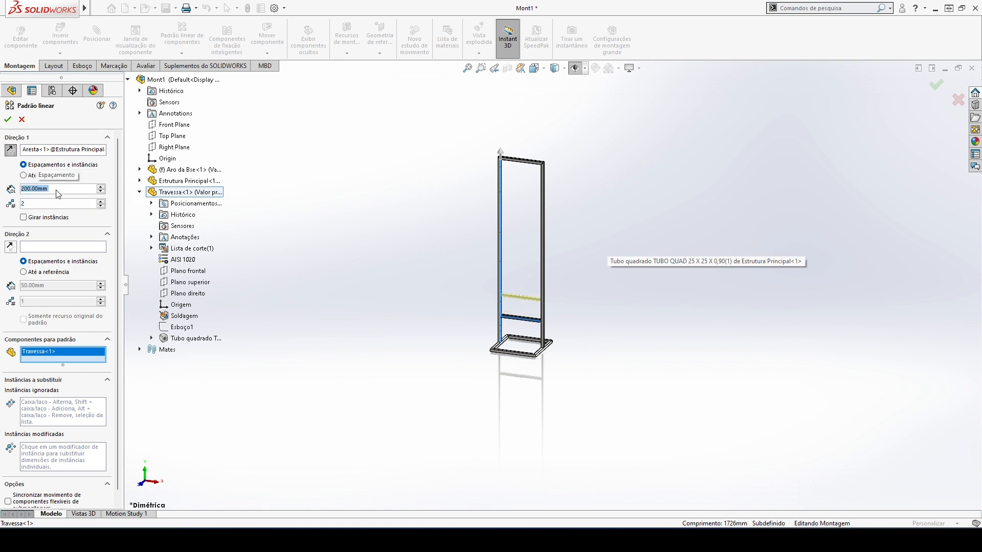
{"action": "left_click", "coordinate": [516, 540]}
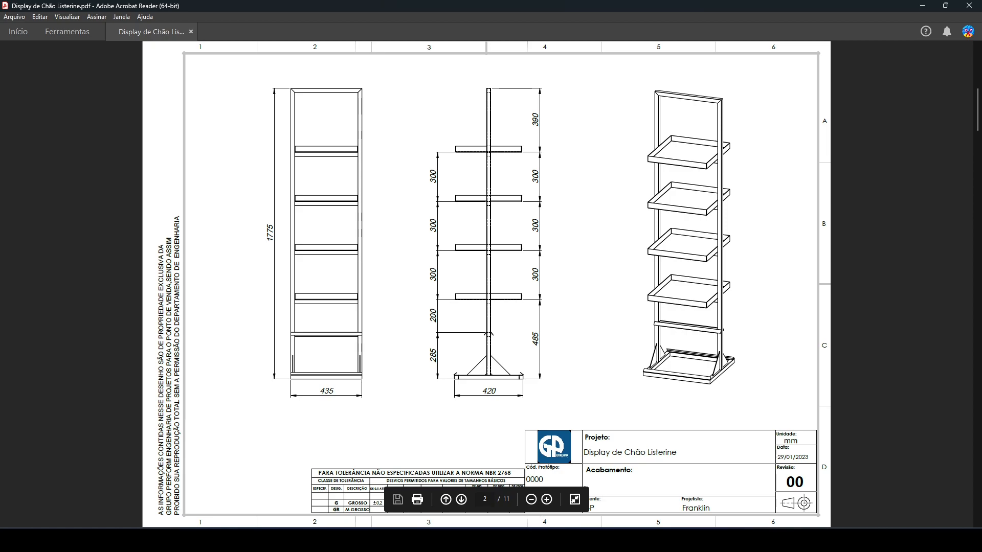
{"action": "key", "text": "alt+Tab"}
{"action": "left_click", "coordinate": [7, 119]}
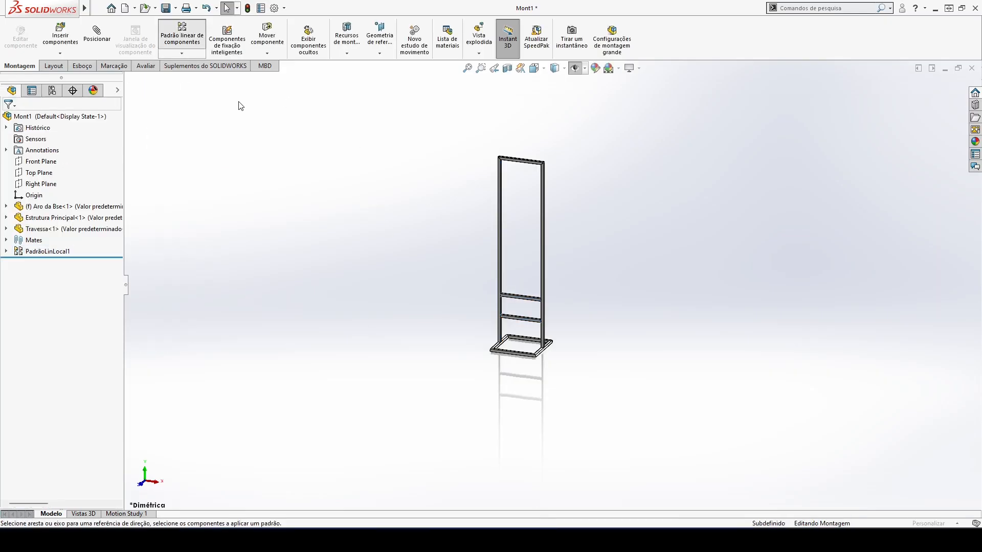
Start another linear component pattern with a vertical edge of the main structure's left post as Direction 1, pointing upward
{"action": "left_click", "coordinate": [181, 32]}
{"action": "scroll", "coordinate": [546, 333], "scroll_direction": "down", "scroll_amount": 5}
{"action": "scroll", "coordinate": [613, 373], "scroll_direction": "down", "scroll_amount": 6}
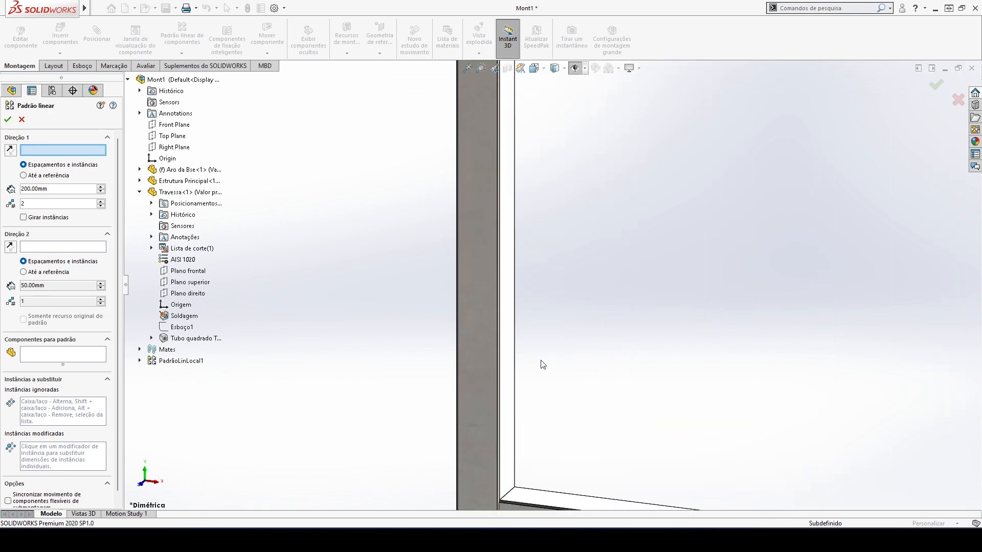
{"action": "left_click", "coordinate": [498, 366]}
{"action": "scroll", "coordinate": [422, 379], "scroll_direction": "up", "scroll_amount": 10}
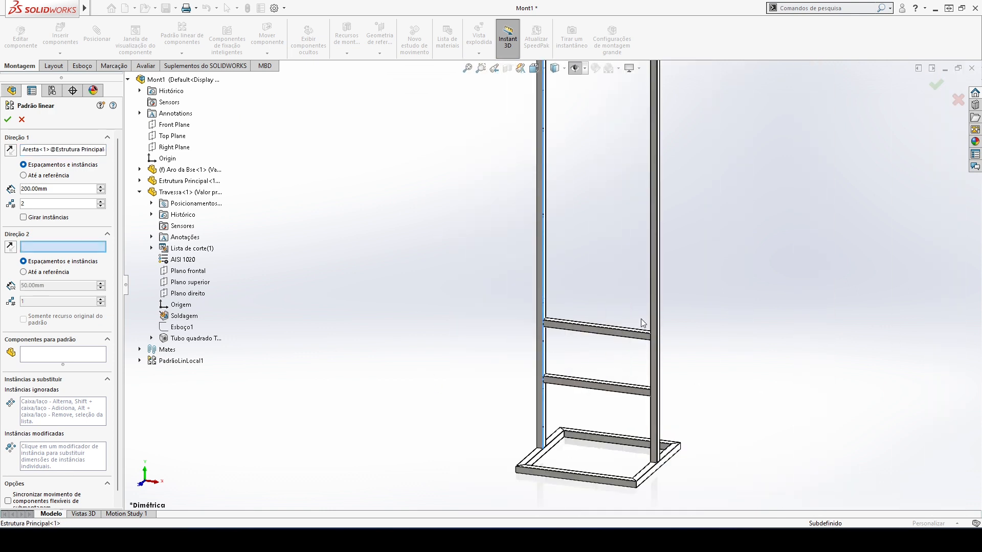
{"action": "left_click", "coordinate": [11, 151]}
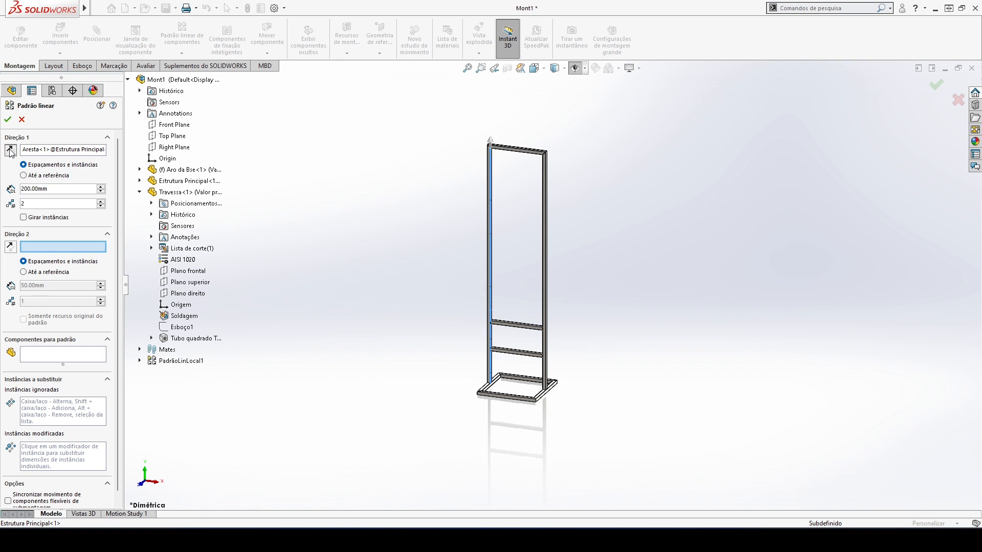
{"action": "scroll", "coordinate": [486, 183], "scroll_direction": "down", "scroll_amount": 2}
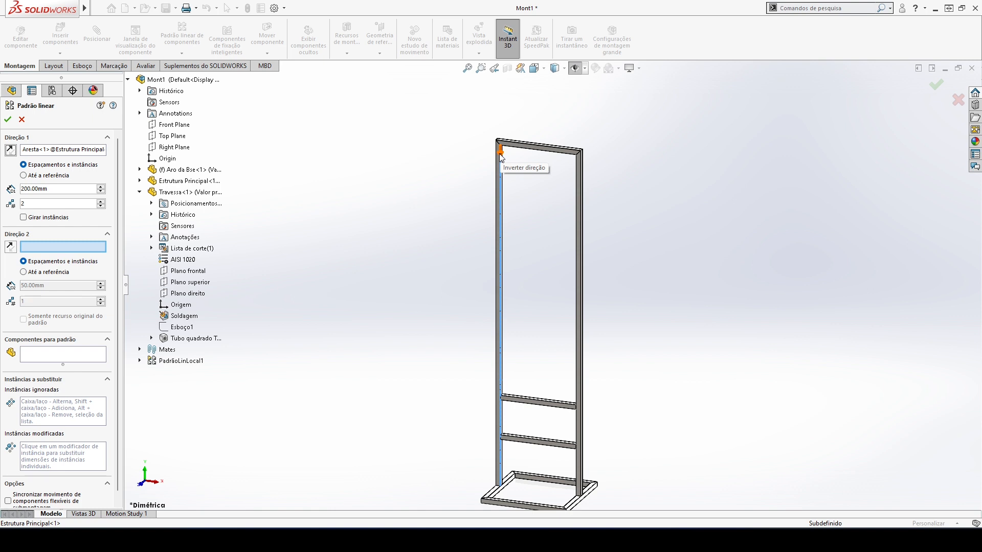
{"action": "left_click", "coordinate": [11, 151]}
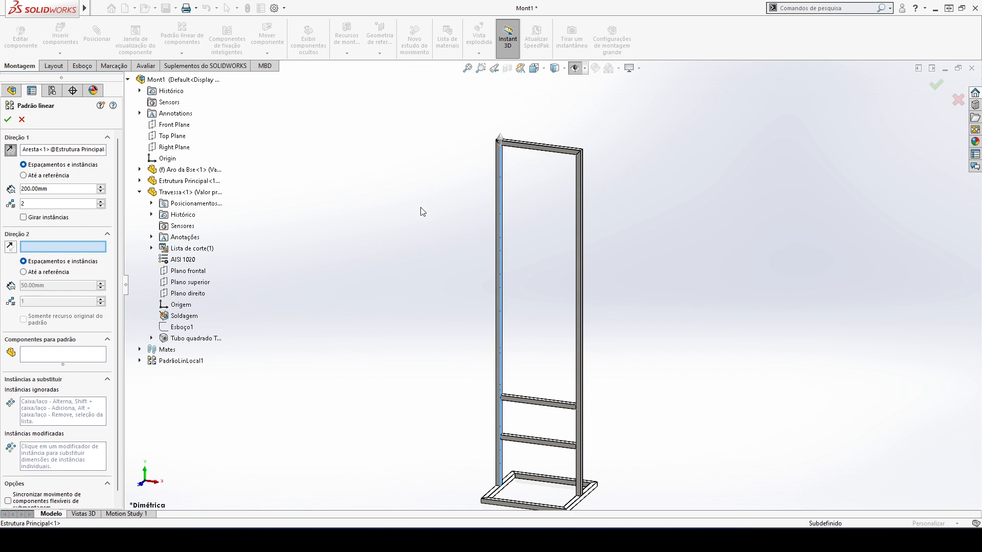
Choose the upper Travessa as the component to pattern and set the Direction 1 spacing to 300 mm
{"action": "left_click", "coordinate": [47, 358]}
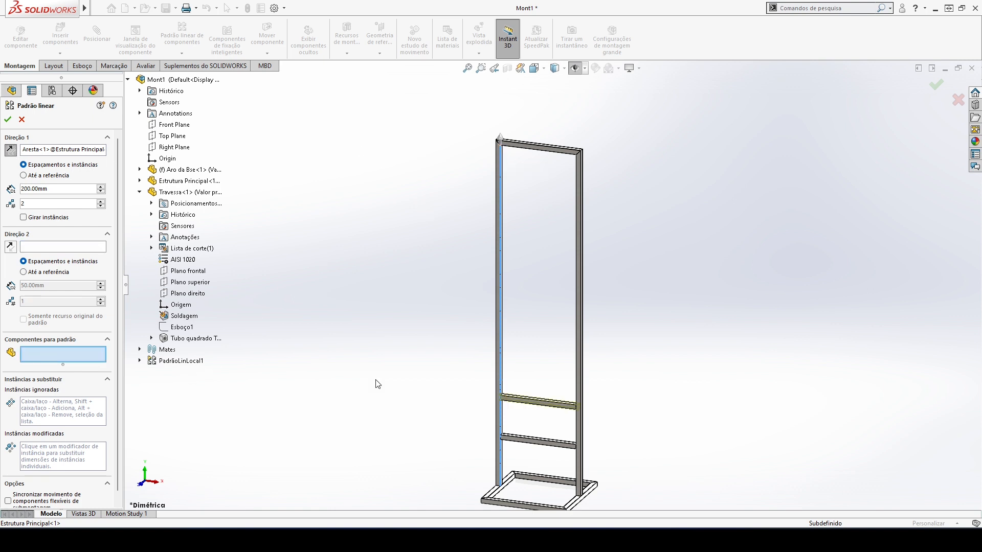
{"action": "left_click", "coordinate": [540, 406]}
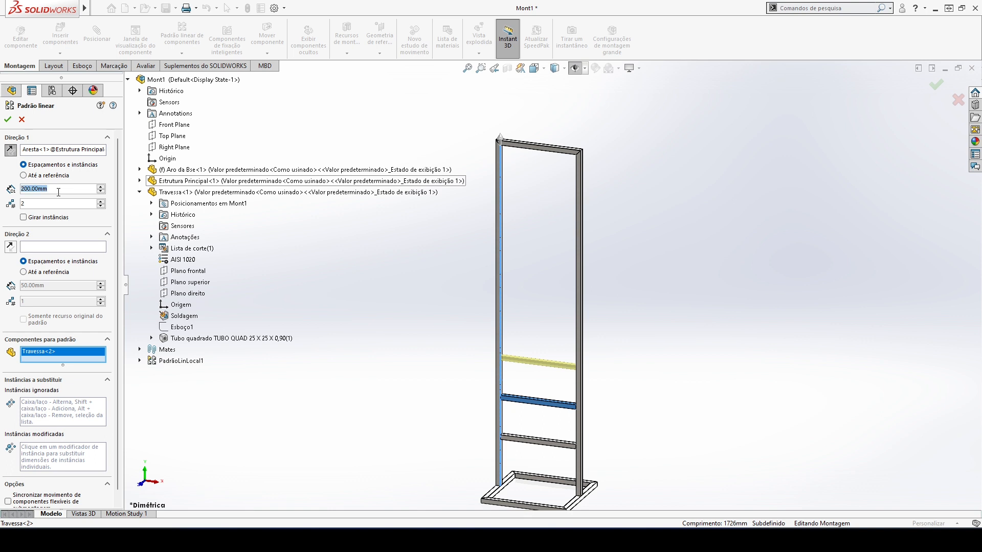
{"action": "type", "text": "300"}
{"action": "key", "text": "Return"}
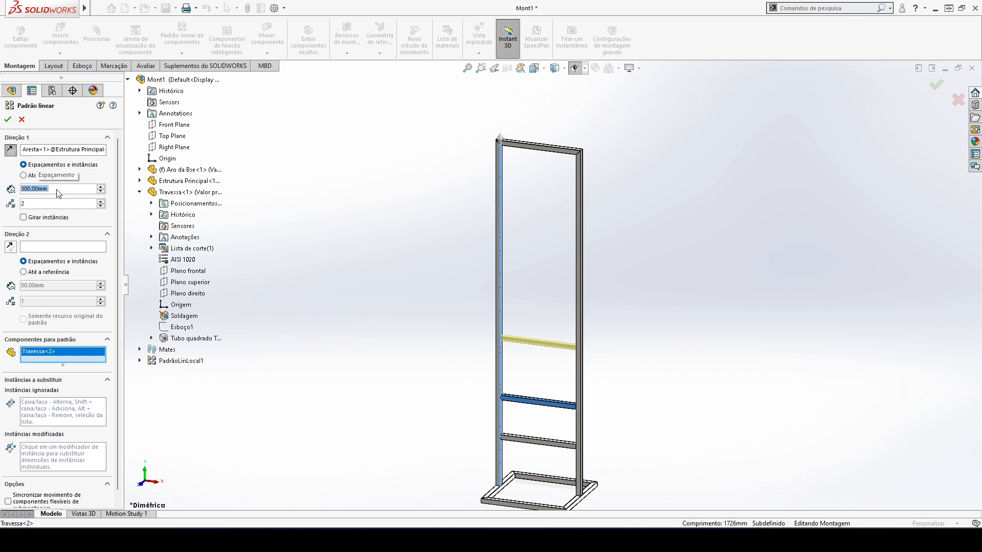
Check the shelf spacings on the Adobe Acrobat Reader drawing, return to SOLIDWORKS, set 4 instances and accept the pattern
{"action": "key", "text": "alt+Tab"}
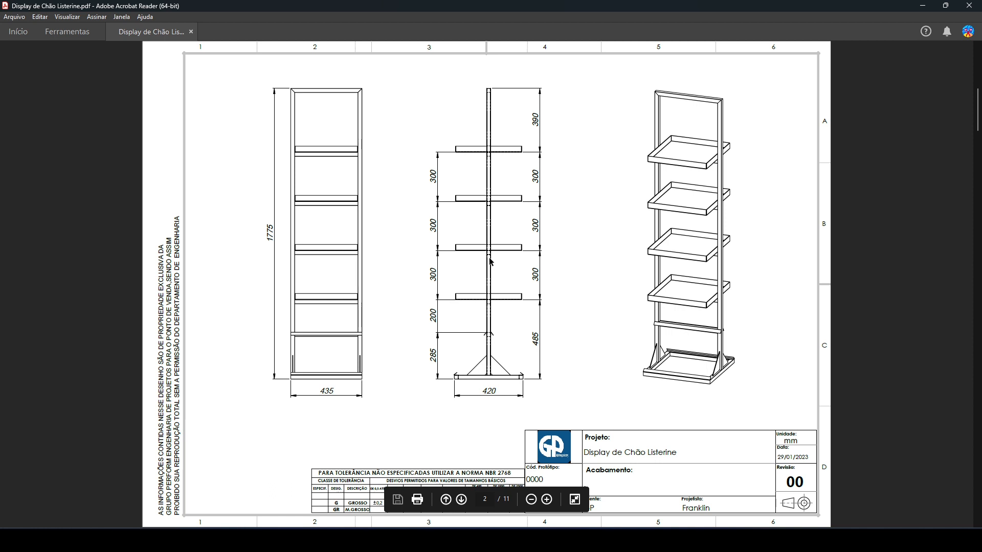
{"action": "left_click", "coordinate": [542, 541]}
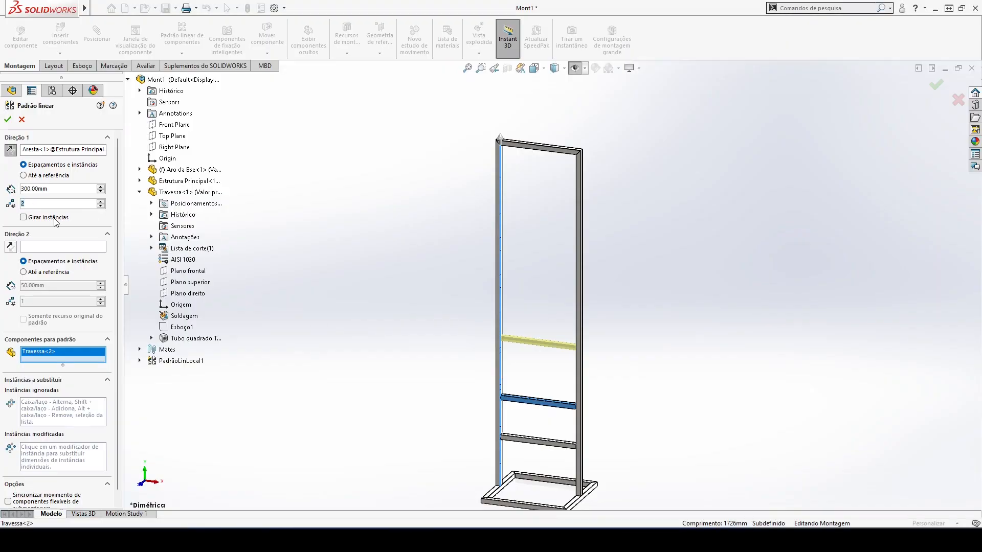
{"action": "key", "text": "Return"}
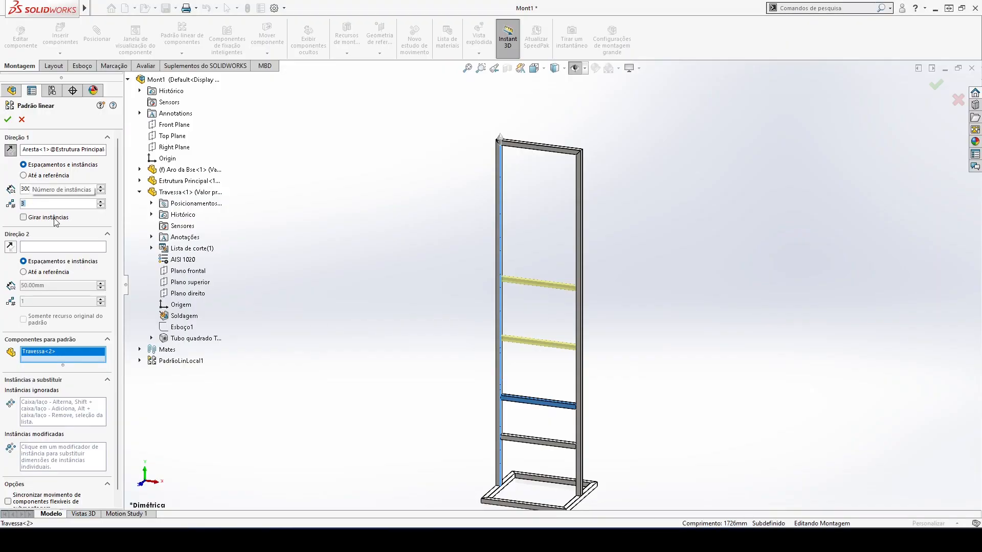
{"action": "left_click", "coordinate": [101, 202]}
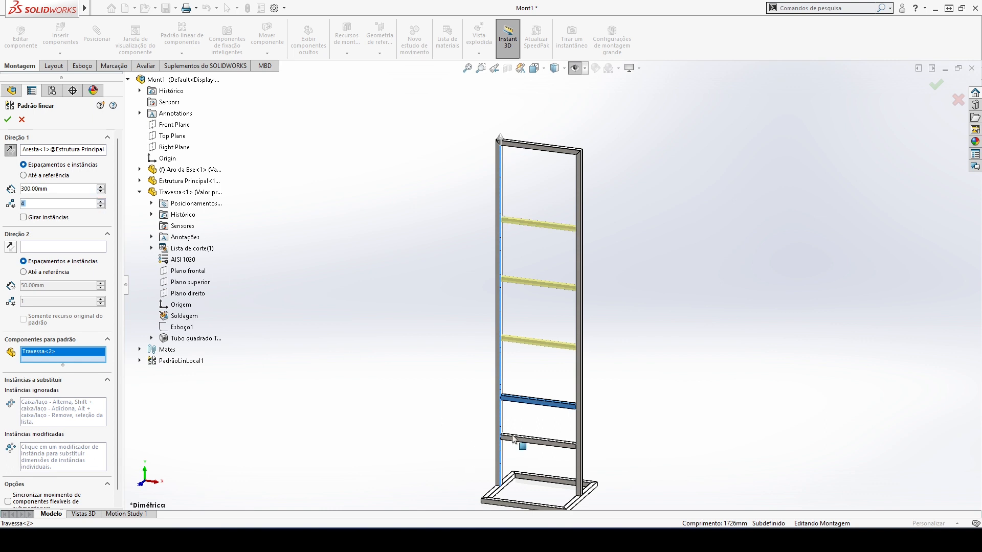
{"action": "left_click", "coordinate": [8, 120]}
{"action": "key", "text": "f"}
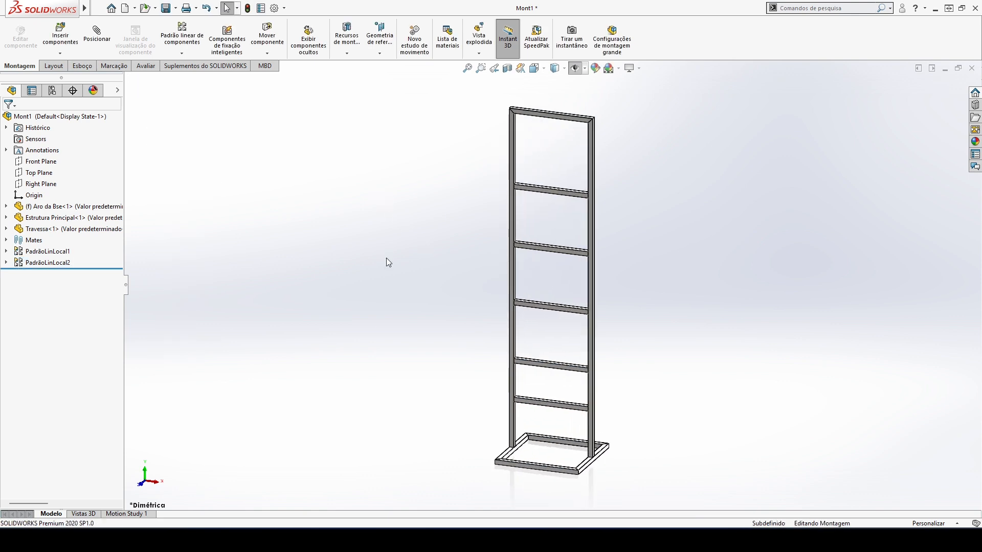
Insert the Reforço da Base part from the Pasta002 folder and place it near the base frame
{"action": "left_click", "coordinate": [61, 39]}
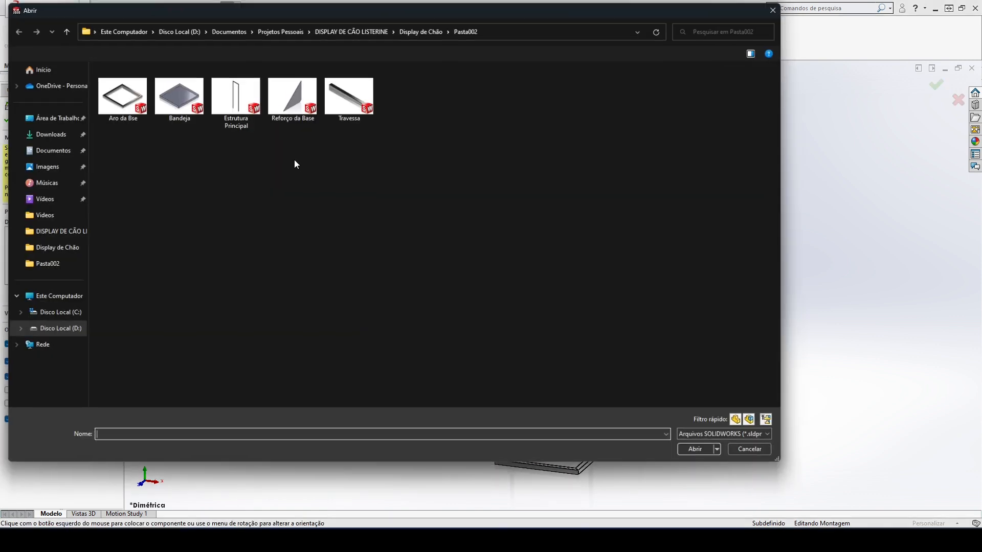
{"action": "left_click", "coordinate": [293, 96]}
{"action": "left_click", "coordinate": [698, 453]}
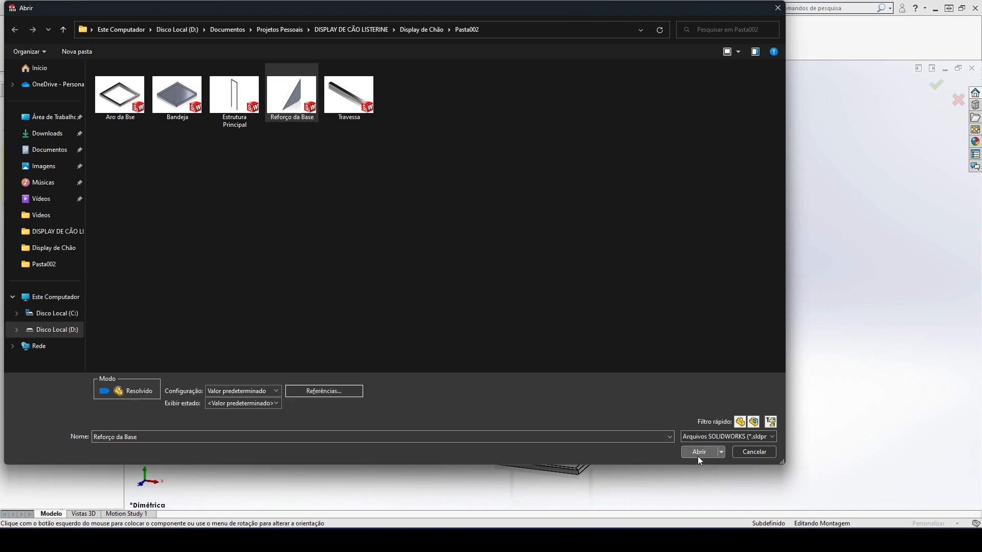
{"action": "left_click", "coordinate": [617, 467]}
Move the Reforço da Base in the front view so it lines up with the main structure's right post
{"action": "scroll", "coordinate": [546, 388], "scroll_direction": "down", "scroll_amount": 10}
{"action": "scroll", "coordinate": [547, 387], "scroll_direction": "down", "scroll_amount": 5}
{"action": "middle_click_drag", "start_coordinate": [513, 340], "coordinate": [405, 316]}
{"action": "scroll", "coordinate": [522, 358], "scroll_direction": "up", "scroll_amount": 5}
{"action": "middle_click_drag", "start_coordinate": [527, 362], "coordinate": [682, 335]}
{"action": "left_click", "coordinate": [490, 292]}
{"action": "left_click_drag", "start_coordinate": [489, 293], "coordinate": [454, 286]}
{"action": "left_click", "coordinate": [138, 483]}
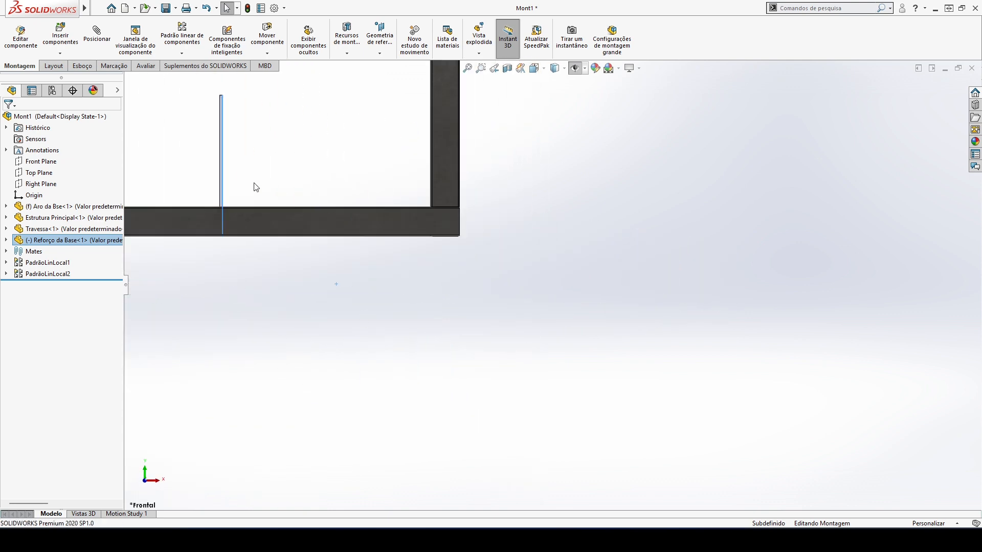
{"action": "left_click_drag", "start_coordinate": [223, 180], "coordinate": [444, 137]}
{"action": "left_click", "coordinate": [589, 269]}
{"action": "middle_click_drag", "start_coordinate": [588, 269], "coordinate": [474, 327]}
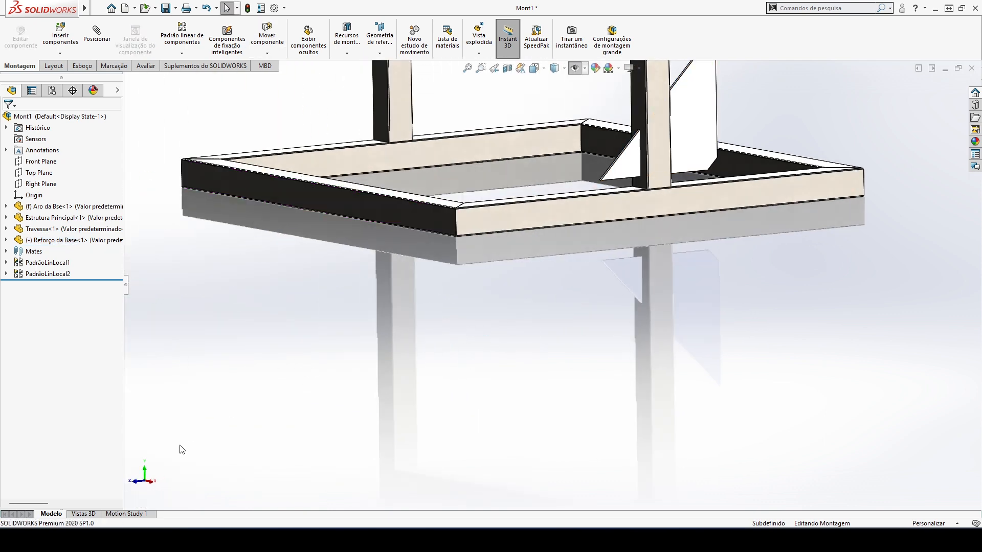
In the right-side view, move the Reforço da Base clear of the post, just above the front part of the base frame
{"action": "left_click", "coordinate": [155, 483]}
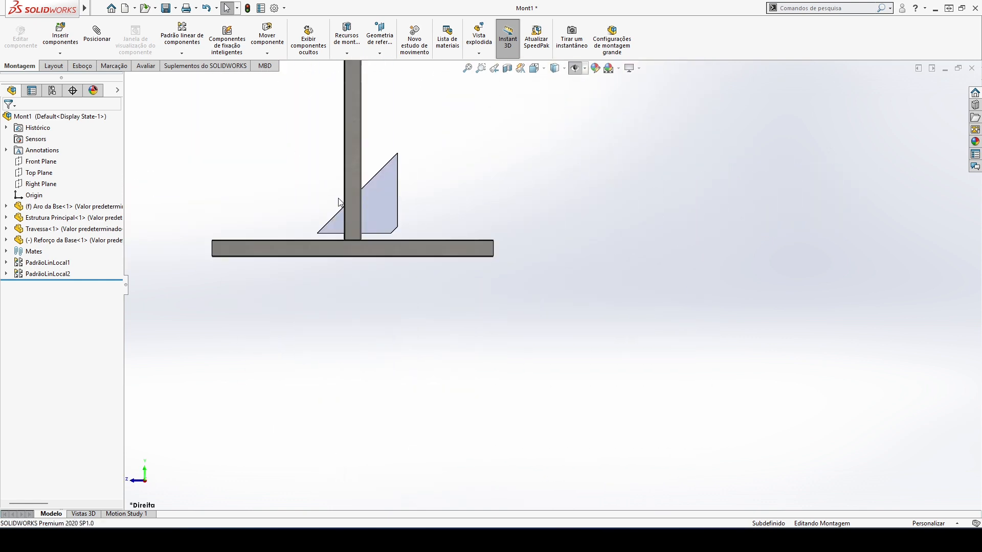
{"action": "left_click_drag", "start_coordinate": [487, 285], "coordinate": [424, 277]}
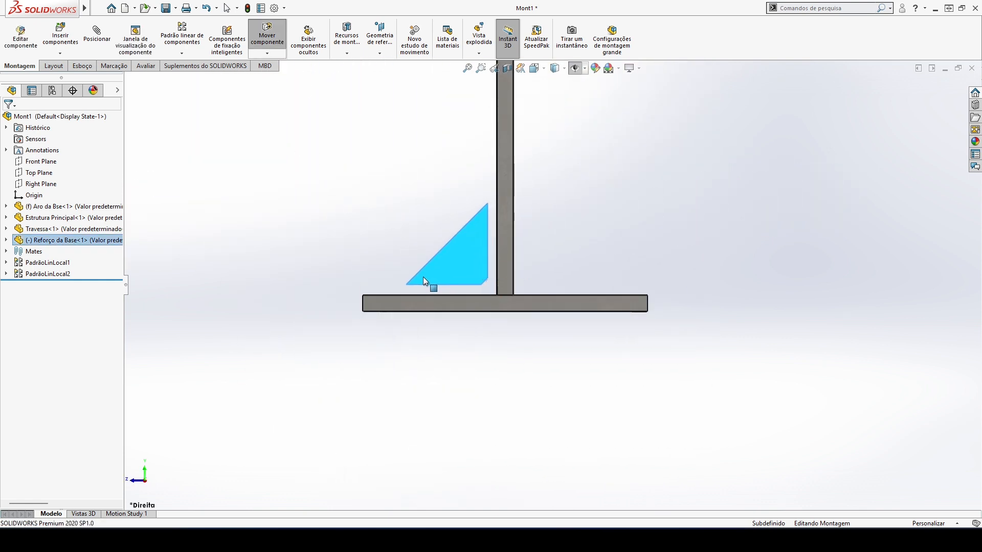
{"action": "left_click", "coordinate": [458, 368]}
Mate the bottom edge face of the Reforço da Base coincident with the top face of the base frame
{"action": "scroll", "coordinate": [471, 300], "scroll_direction": "down", "scroll_amount": 5}
{"action": "scroll", "coordinate": [469, 297], "scroll_direction": "down", "scroll_amount": 4}
{"action": "middle_click_drag", "start_coordinate": [470, 297], "coordinate": [486, 279]}
{"action": "scroll", "coordinate": [572, 368], "scroll_direction": "down", "scroll_amount": 7}
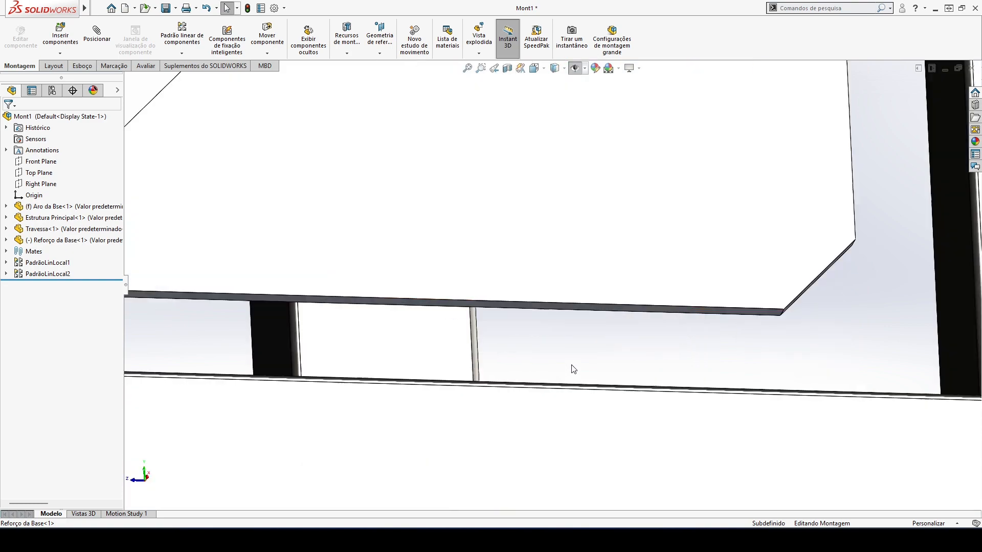
{"action": "left_click", "coordinate": [630, 278]}
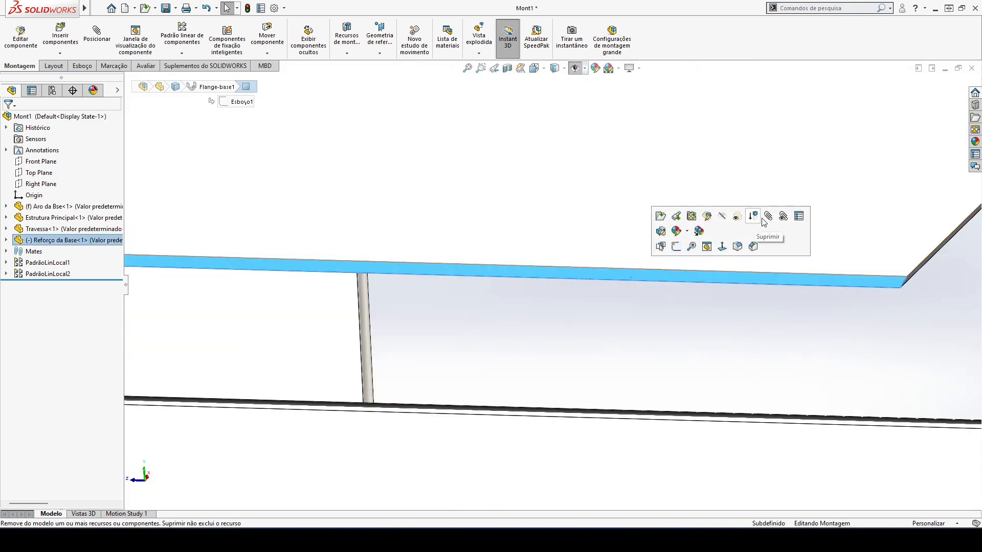
{"action": "scroll", "coordinate": [546, 350], "scroll_direction": "up", "scroll_amount": 6}
{"action": "middle_click_drag", "start_coordinate": [546, 351], "coordinate": [553, 351]}
{"action": "left_click", "coordinate": [533, 304]}
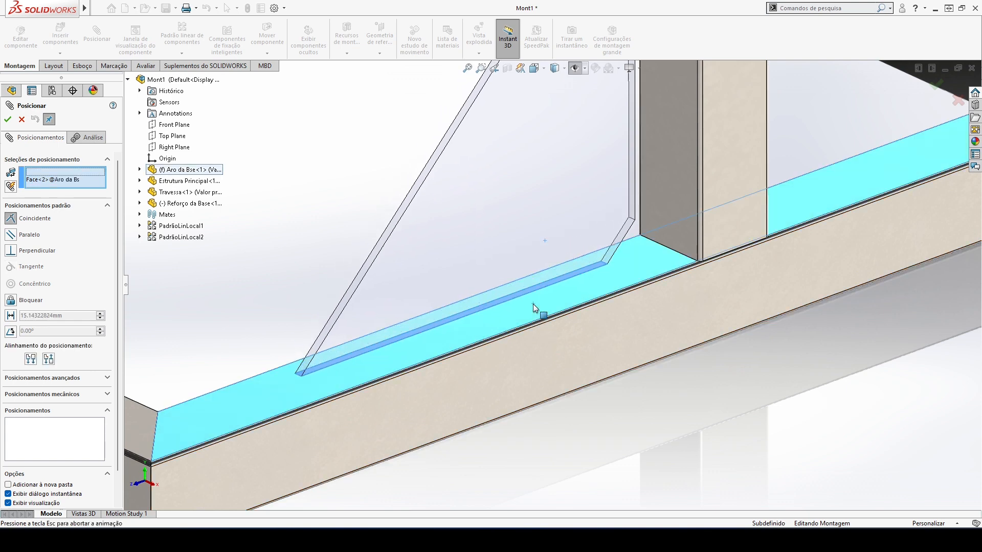
{"action": "left_click", "coordinate": [669, 317]}
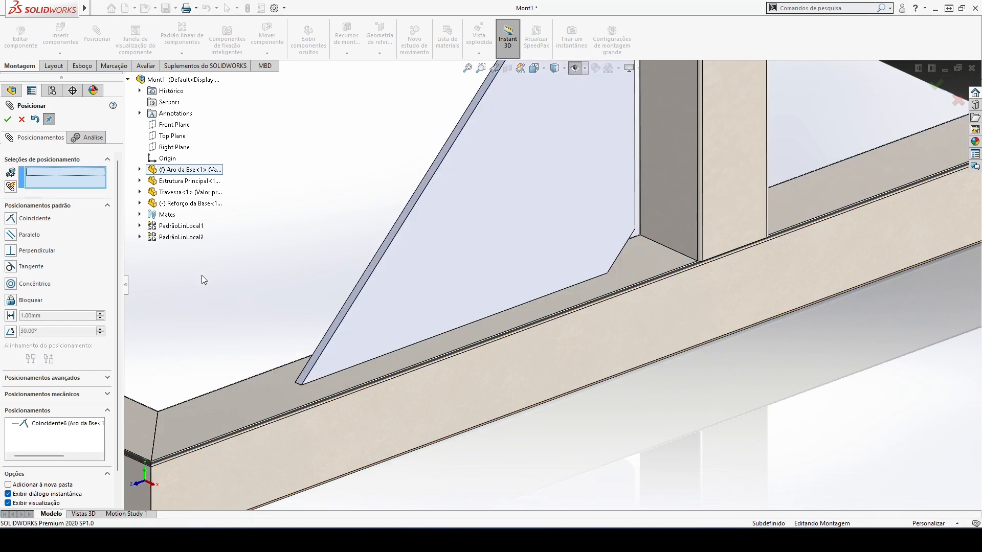
Add a centred Width mate between the two broad faces of the Reforço da Base and the right post's side faces
{"action": "left_click", "coordinate": [108, 206]}
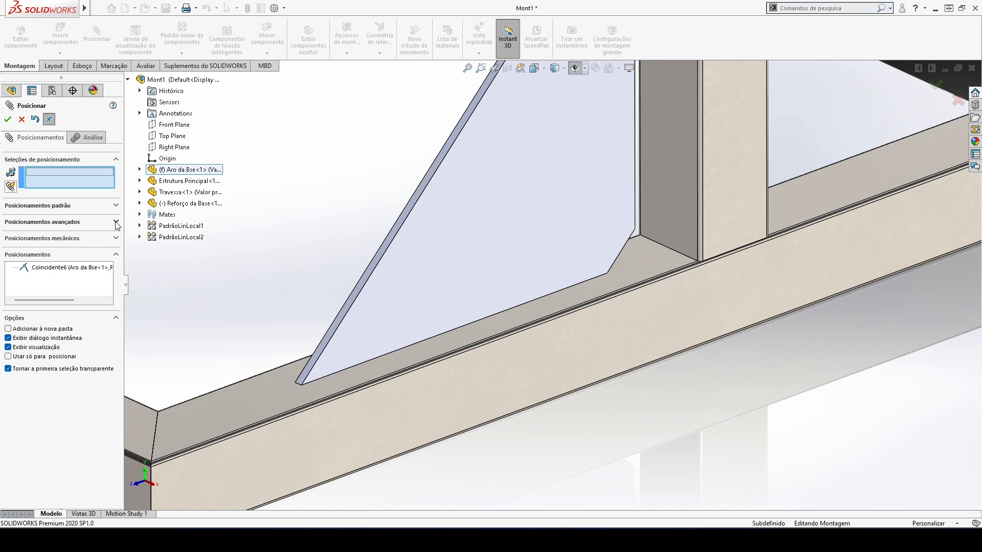
{"action": "left_click", "coordinate": [116, 222]}
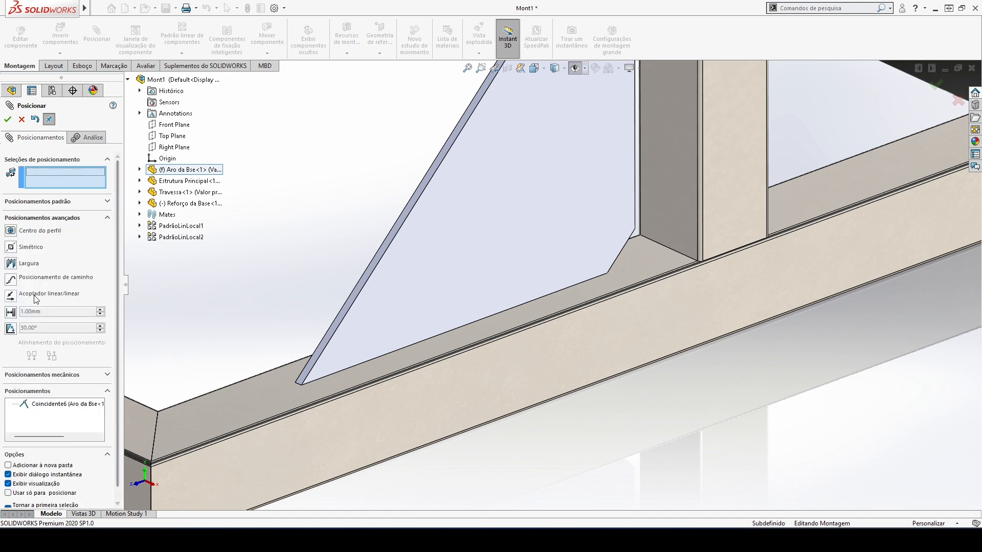
{"action": "left_click", "coordinate": [12, 264]}
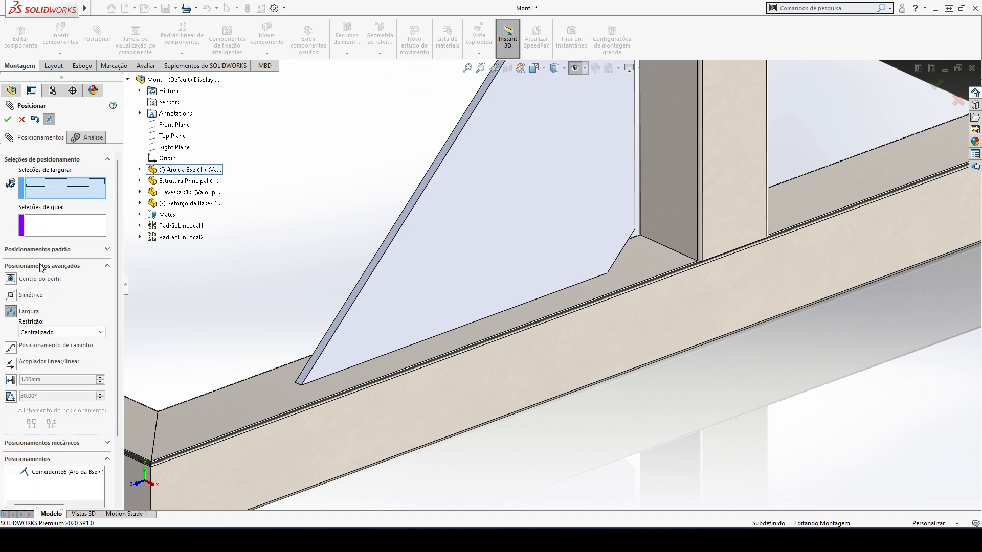
{"action": "left_click", "coordinate": [524, 231]}
{"action": "middle_click_drag", "start_coordinate": [524, 231], "coordinate": [584, 238]}
{"action": "left_click", "coordinate": [535, 231]}
{"action": "scroll", "coordinate": [584, 237], "scroll_direction": "up", "scroll_amount": 3}
{"action": "scroll", "coordinate": [812, 267], "scroll_direction": "down", "scroll_amount": 2}
{"action": "middle_click_drag", "start_coordinate": [811, 268], "coordinate": [624, 214]}
{"action": "left_click", "coordinate": [772, 263]}
{"action": "left_click", "coordinate": [610, 208]}
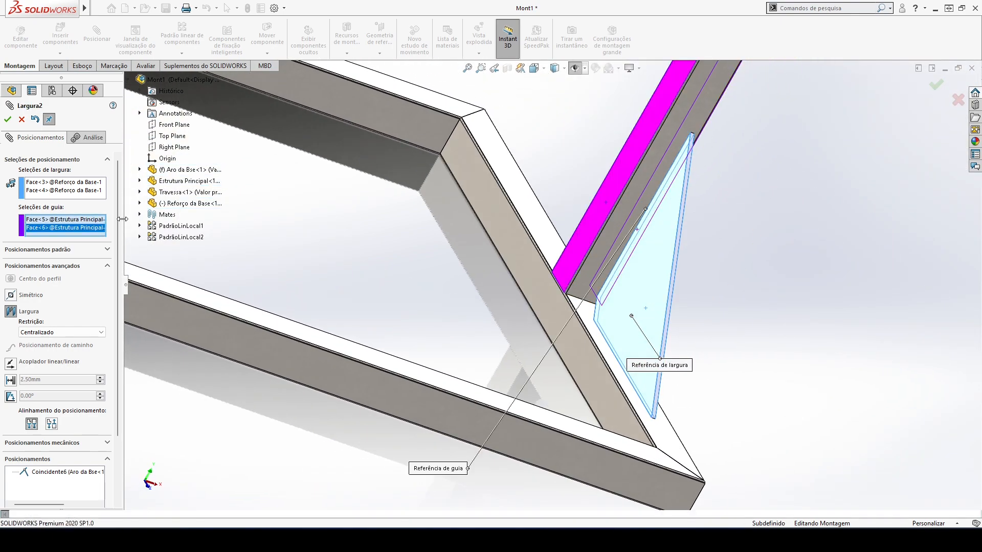
{"action": "left_click", "coordinate": [8, 120]}
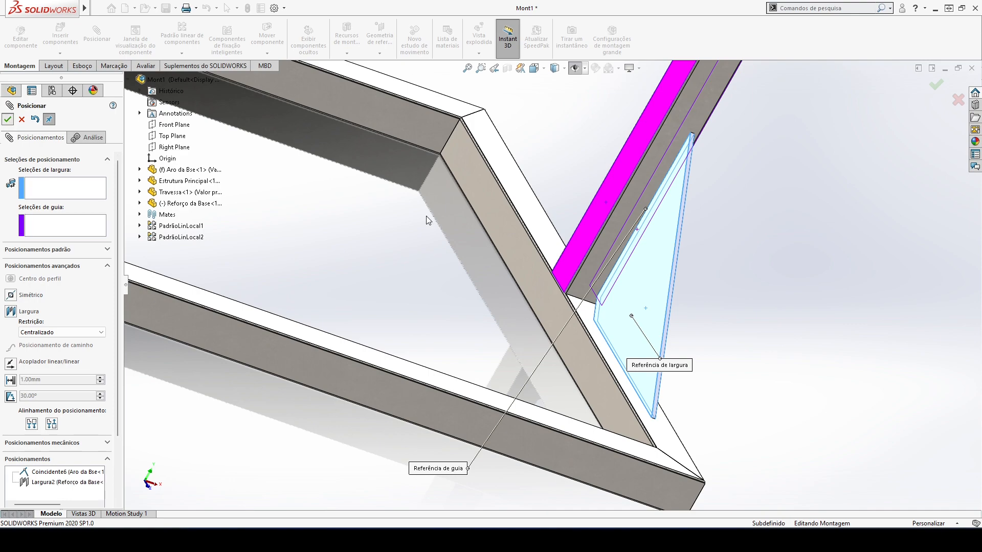
Mate the vertical edge face of the Reforço da Base coincident with the front face of the right post and finish mating
{"action": "middle_click_drag", "start_coordinate": [723, 293], "coordinate": [495, 256]}
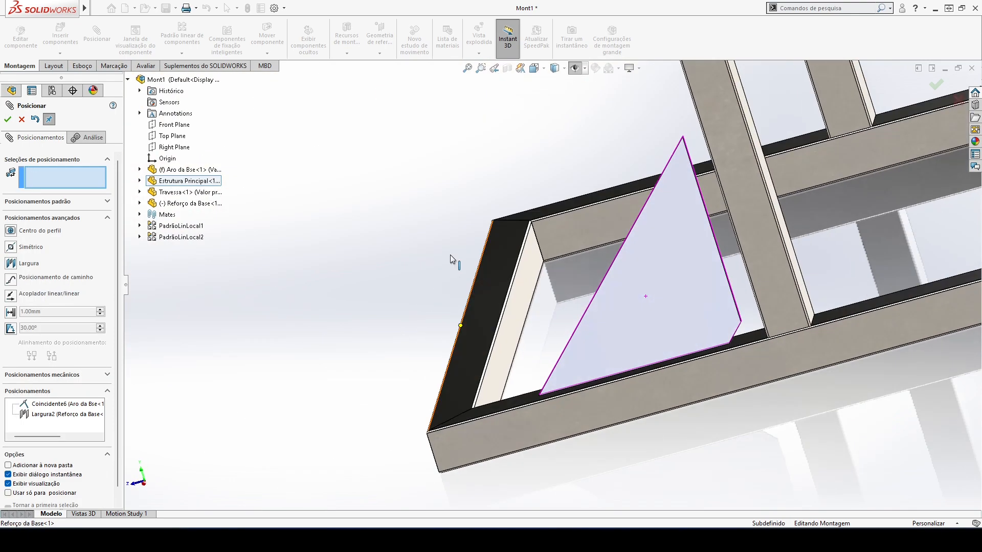
{"action": "left_click", "coordinate": [108, 202]}
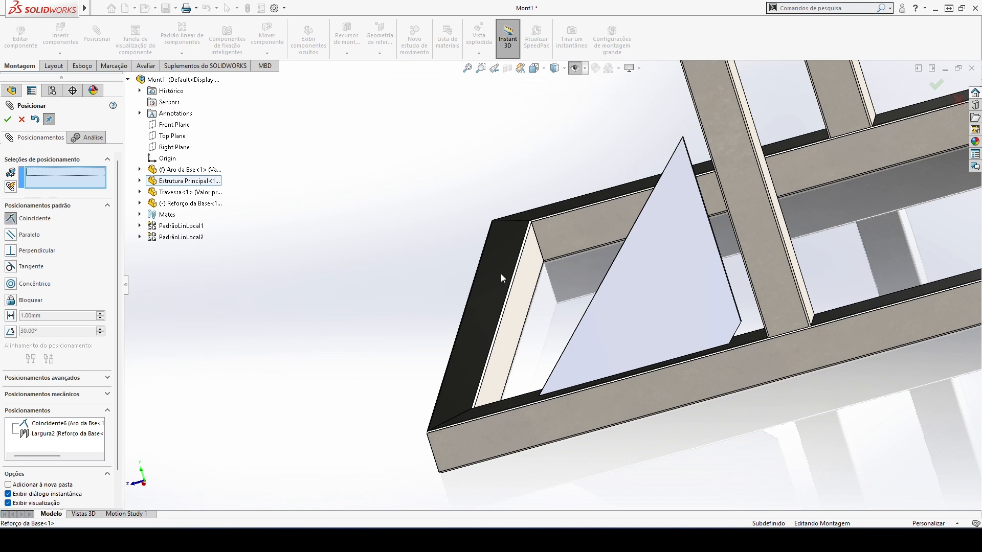
{"action": "scroll", "coordinate": [566, 277], "scroll_direction": "up", "scroll_amount": 4}
{"action": "scroll", "coordinate": [681, 286], "scroll_direction": "down", "scroll_amount": 7}
{"action": "mouse_move", "coordinate": [579, 287]}
{"action": "middle_mouse_down"}
{"action": "mouse_move", "coordinate": [562, 295]}
{"action": "mouse_move", "coordinate": [653, 276]}
{"action": "mouse_move", "coordinate": [585, 275]}
{"action": "middle_mouse_up"}
{"action": "left_click", "coordinate": [562, 298]}
{"action": "scroll", "coordinate": [573, 287], "scroll_direction": "down", "scroll_amount": 3}
{"action": "left_click", "coordinate": [586, 274]}
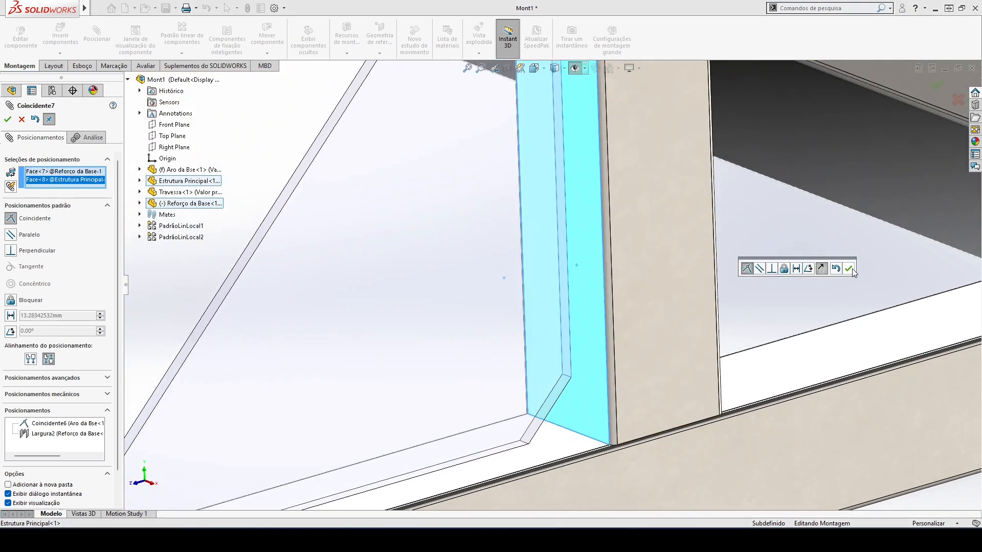
{"action": "left_click", "coordinate": [851, 270]}
{"action": "scroll", "coordinate": [801, 335], "scroll_direction": "up", "scroll_amount": 9}
{"action": "left_click", "coordinate": [7, 119]}
Mirror the Reforço da Base about the assembly's Front Plane to add a reinforcement behind the right post
{"action": "scroll", "coordinate": [413, 290], "scroll_direction": "up", "scroll_amount": 3}
{"action": "key", "text": "space"}
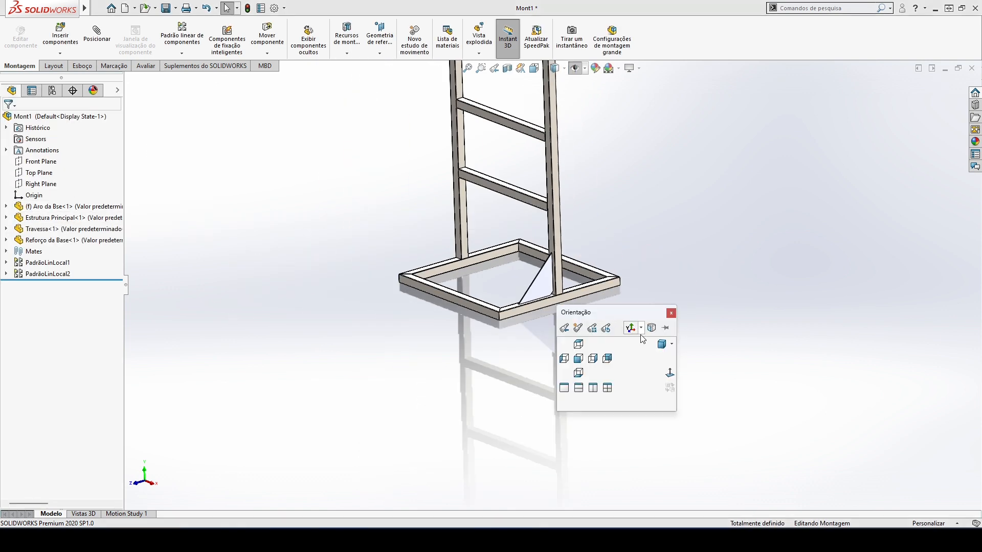
{"action": "left_click", "coordinate": [662, 346]}
{"action": "scroll", "coordinate": [596, 454], "scroll_direction": "down", "scroll_amount": 6}
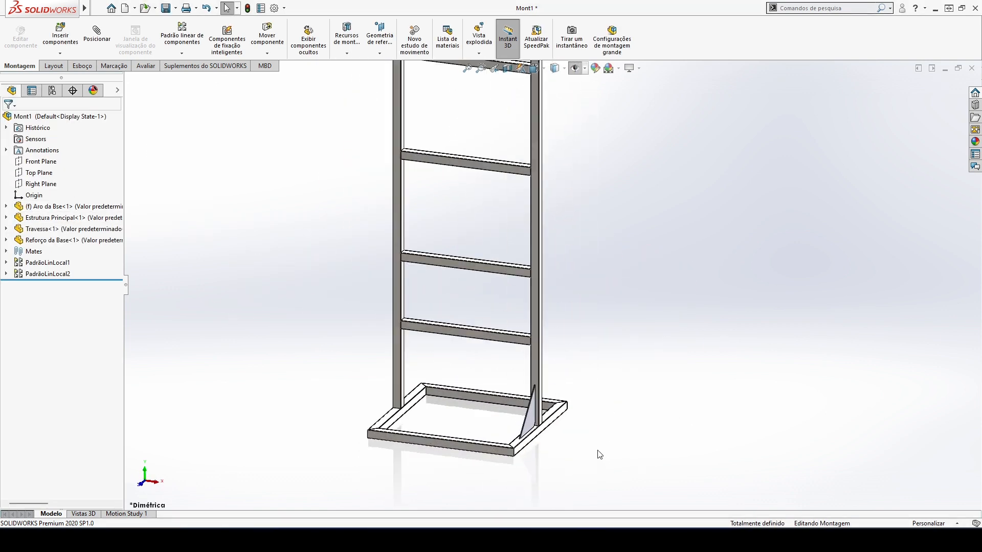
{"action": "scroll", "coordinate": [526, 243], "scroll_direction": "up", "scroll_amount": 3}
{"action": "middle_click_drag", "start_coordinate": [526, 243], "coordinate": [522, 266]}
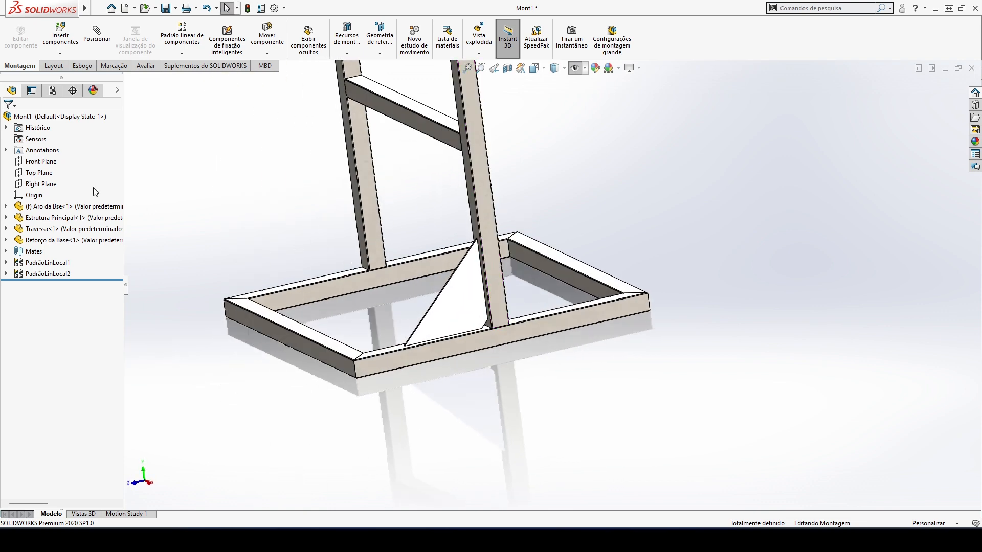
{"action": "left_click", "coordinate": [52, 165]}
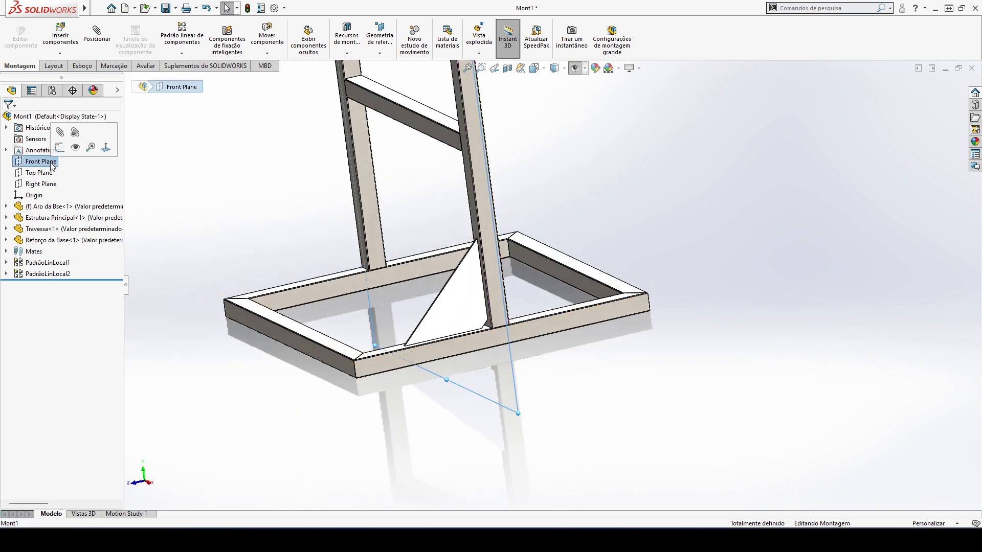
{"action": "left_click", "coordinate": [181, 53]}
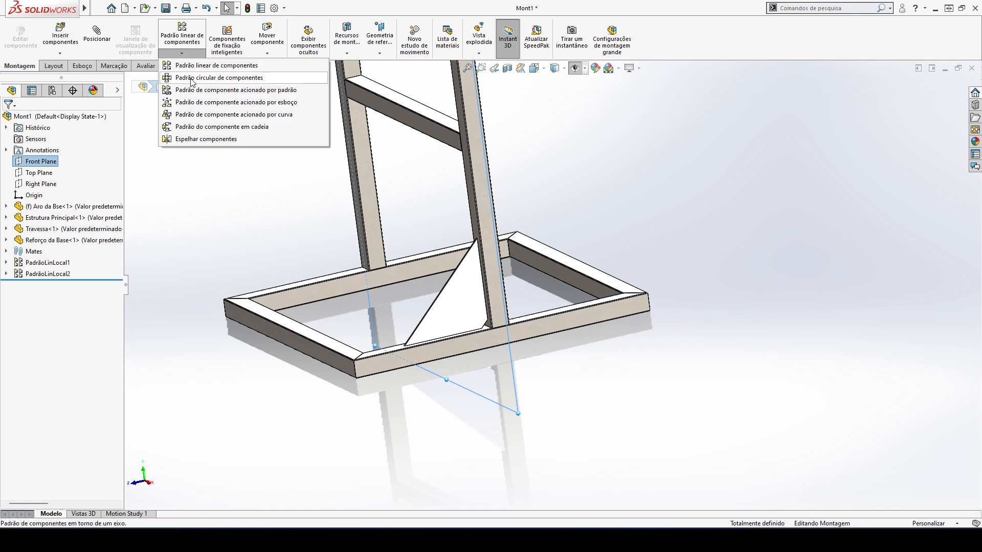
{"action": "left_click", "coordinate": [198, 140]}
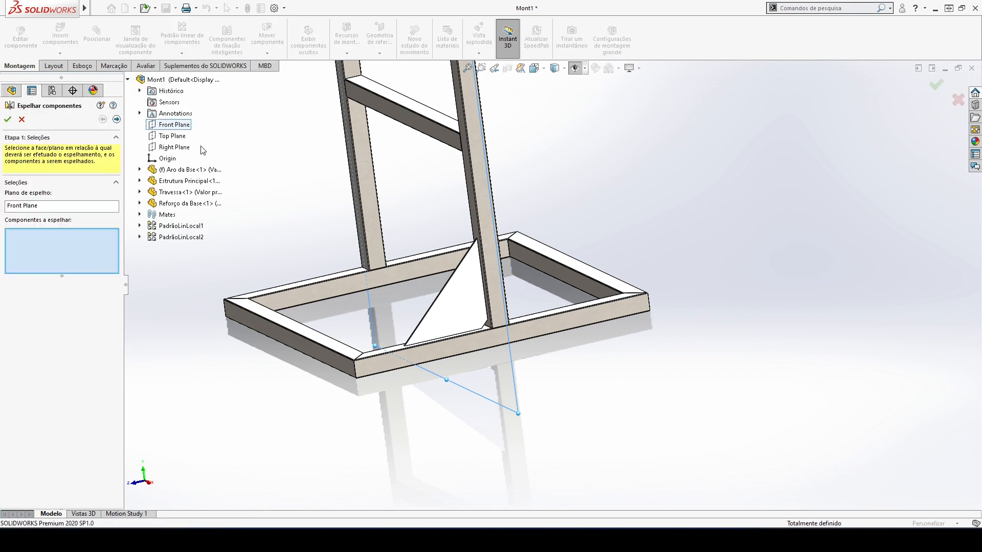
{"action": "left_click", "coordinate": [188, 204]}
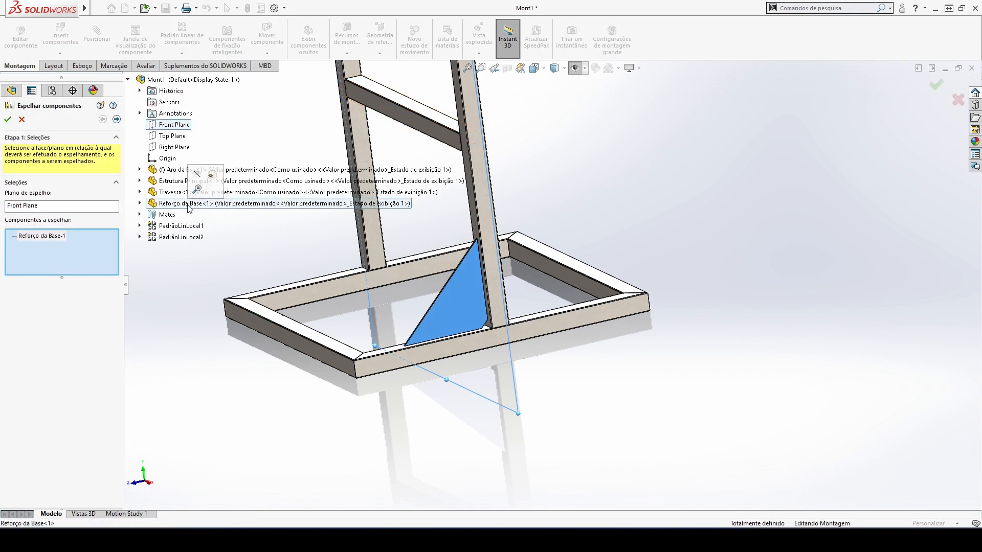
{"action": "left_click", "coordinate": [8, 119]}
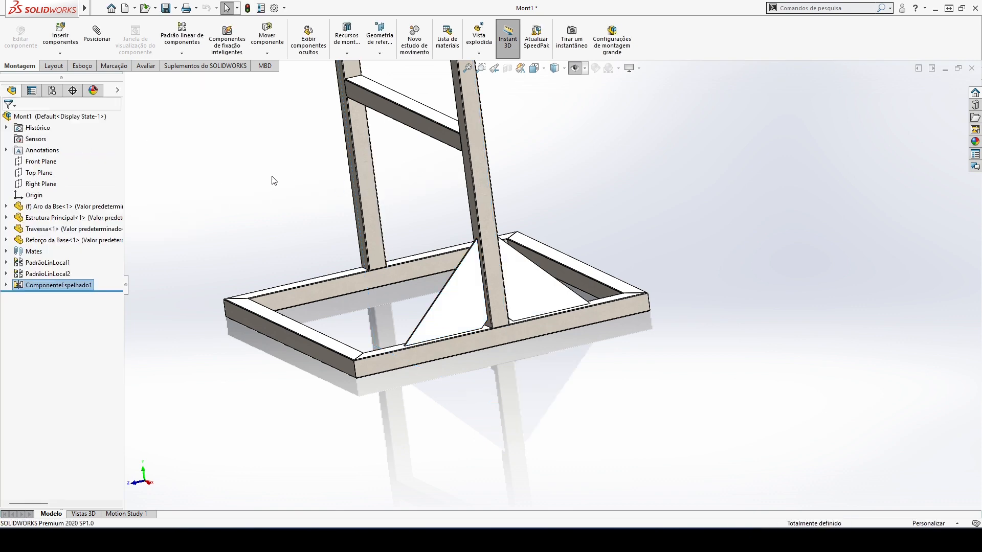
Mirror both Reforço da Base pieces about the assembly's Right Plane onto the left post
{"action": "middle_click_drag", "start_coordinate": [513, 272], "coordinate": [529, 260]}
{"action": "scroll", "coordinate": [529, 260], "scroll_direction": "up", "scroll_amount": 3}
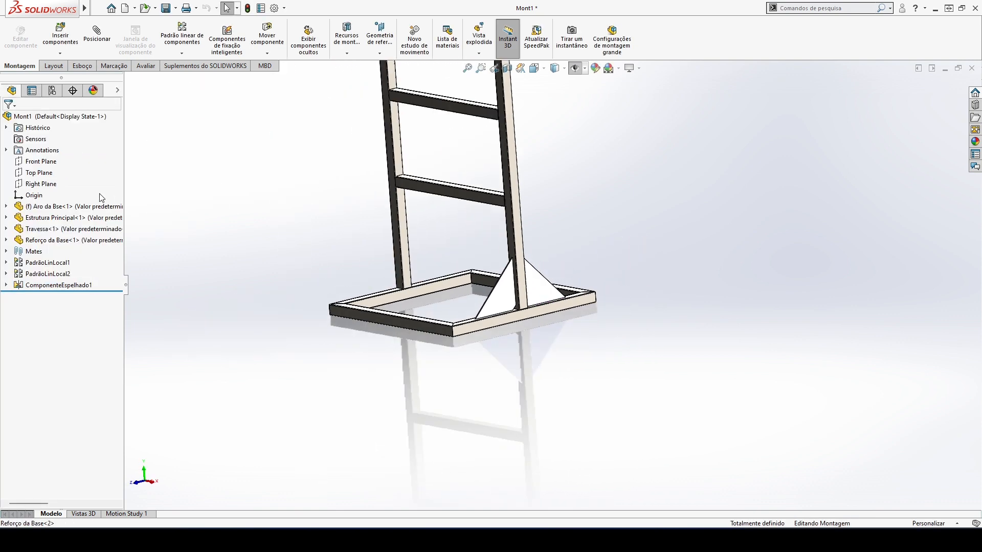
{"action": "left_click", "coordinate": [41, 184]}
{"action": "left_click", "coordinate": [66, 156]}
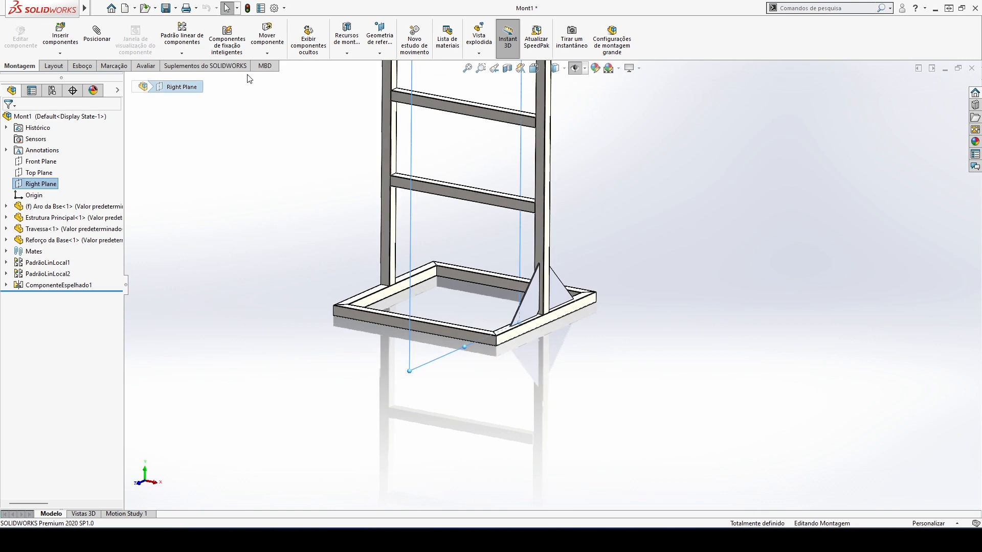
{"action": "left_click", "coordinate": [182, 53]}
{"action": "left_click", "coordinate": [217, 136]}
{"action": "scroll", "coordinate": [542, 287], "scroll_direction": "down", "scroll_amount": 3}
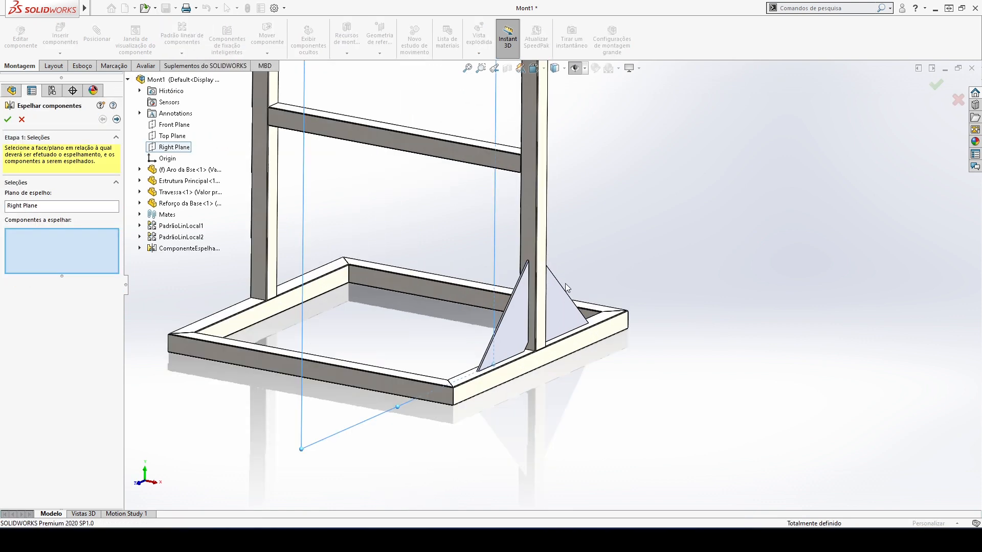
{"action": "left_click", "coordinate": [534, 309]}
{"action": "left_click", "coordinate": [506, 320]}
{"action": "scroll", "coordinate": [550, 287], "scroll_direction": "up", "scroll_amount": 3}
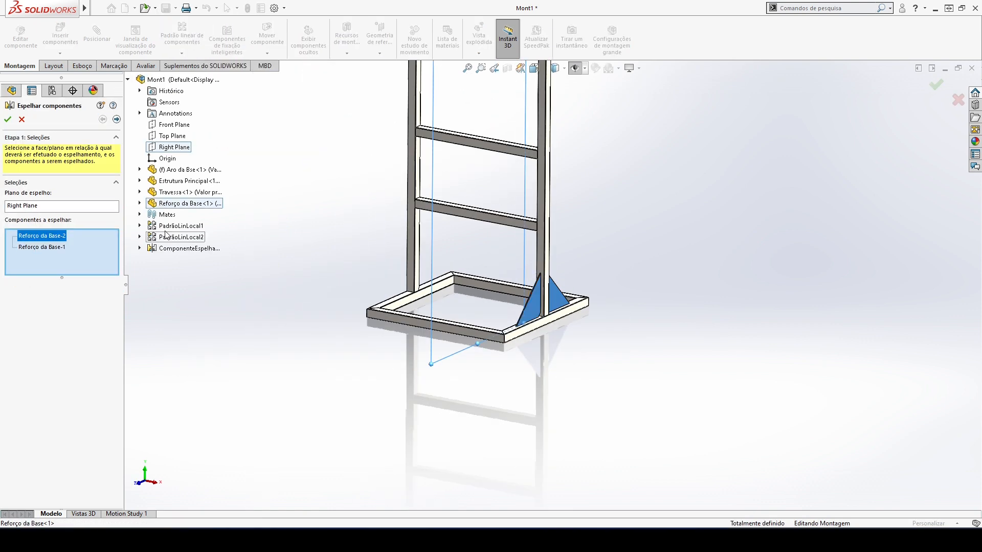
{"action": "left_click", "coordinate": [7, 119]}
Examine the whole structure in dimetric view and check the tray layout in the PDF drawing
{"action": "scroll", "coordinate": [506, 227], "scroll_direction": "up", "scroll_amount": 5}
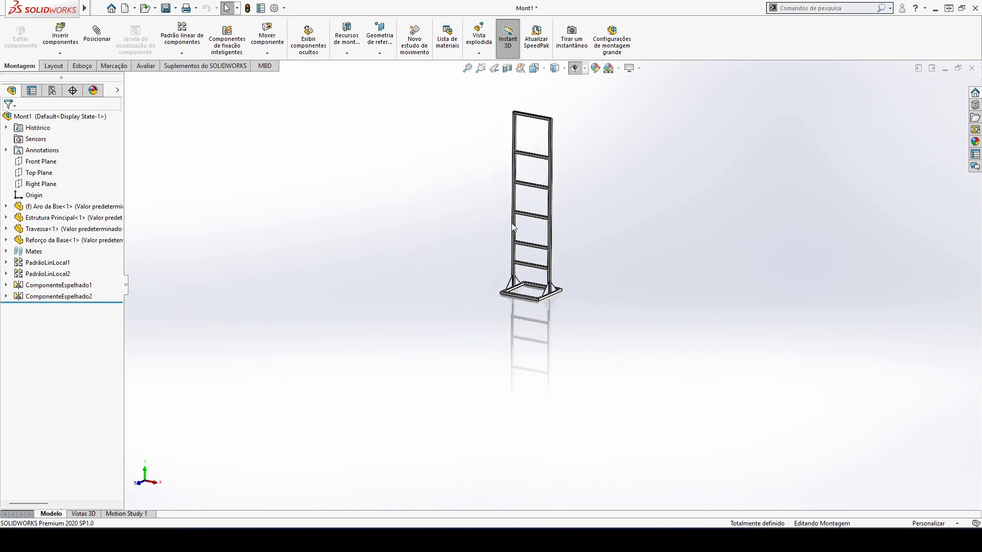
{"action": "key", "text": "space"}
{"action": "left_click", "coordinate": [732, 306]}
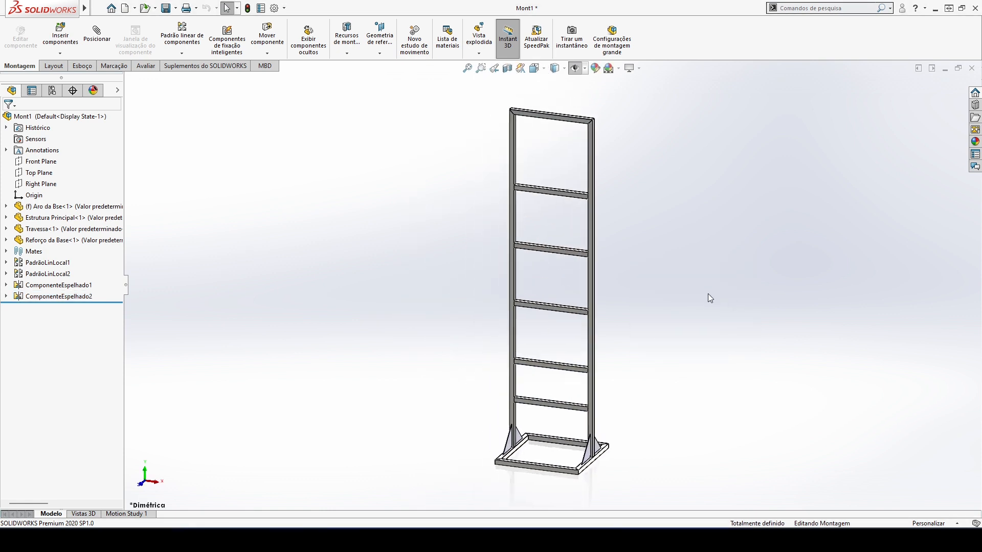
{"action": "key", "text": "alt+Tab"}
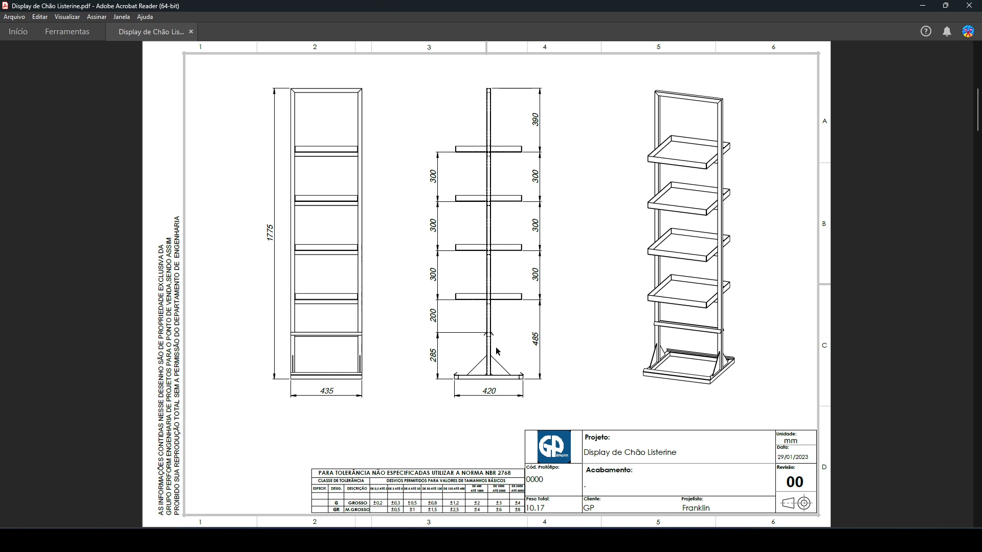
{"action": "left_click", "coordinate": [559, 540]}
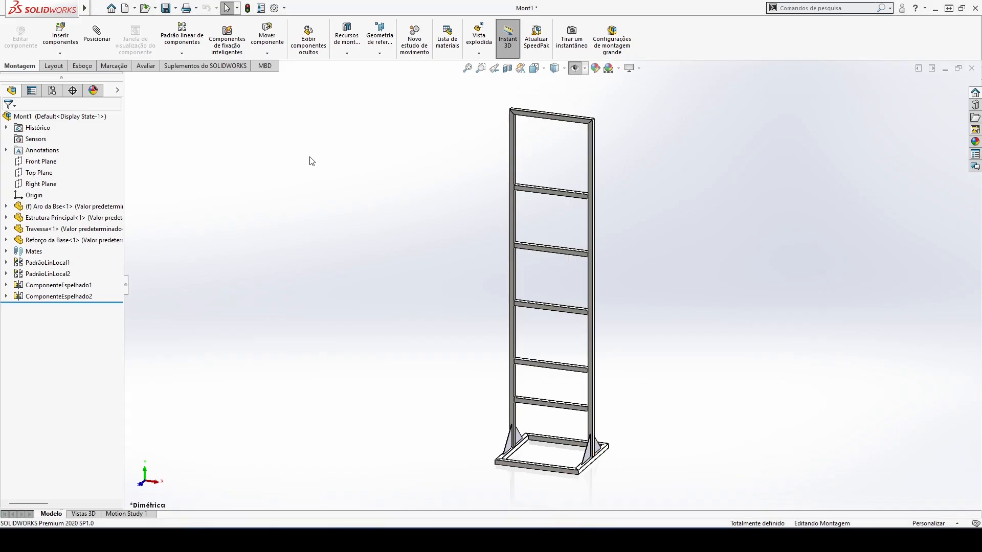
Insert the Bandeja part from the Pasta002 folder and place it beside the main structure
{"action": "left_click", "coordinate": [61, 34]}
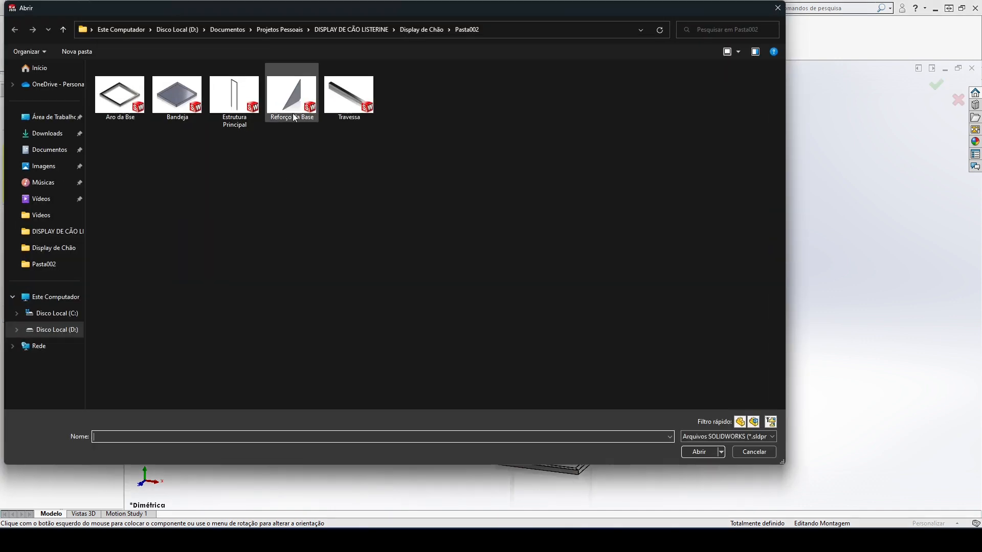
{"action": "left_click", "coordinate": [177, 95]}
{"action": "left_click", "coordinate": [699, 453]}
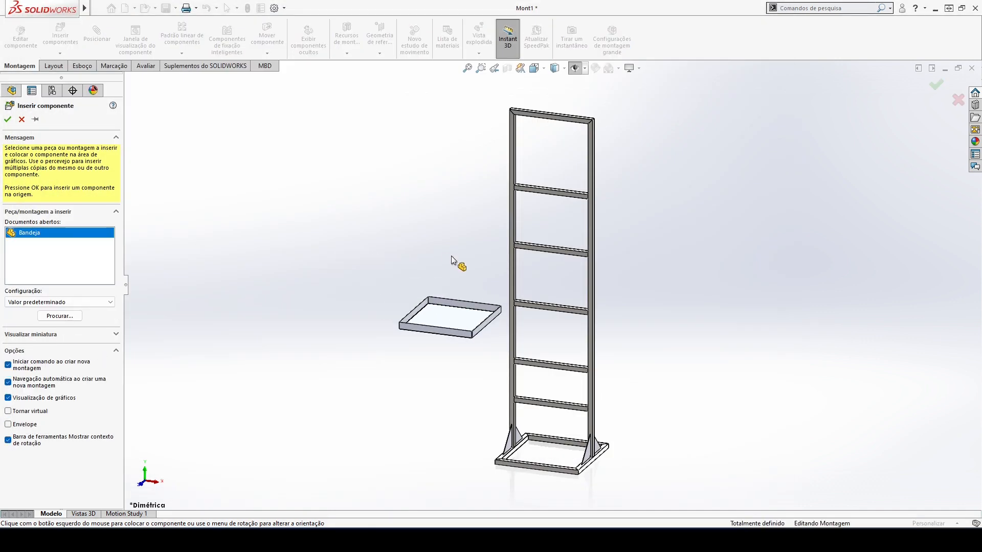
{"action": "left_click", "coordinate": [451, 256]}
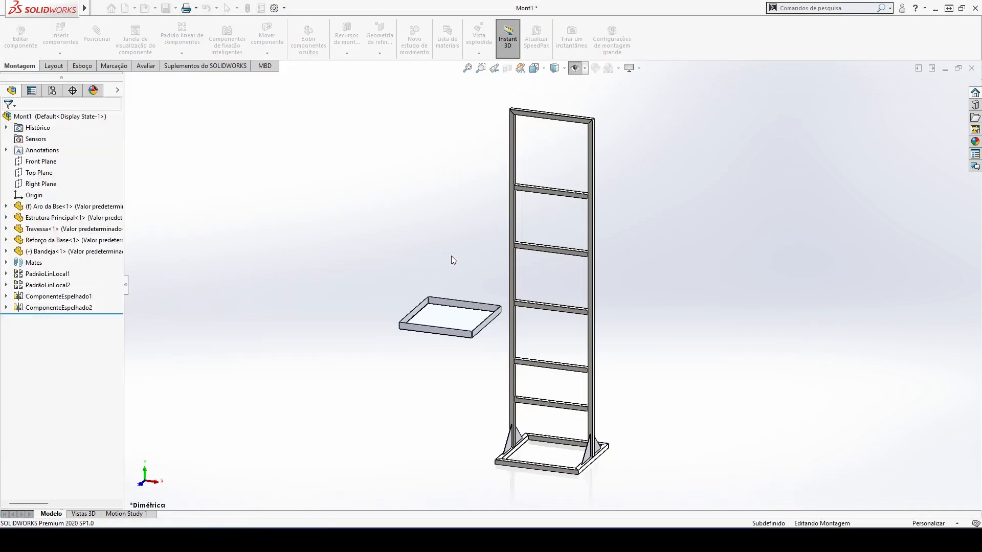
Mate the Bandeja's Plano direito coincident with the assembly's Right Plane
{"action": "left_click", "coordinate": [7, 251]}
{"action": "left_click", "coordinate": [71, 353]}
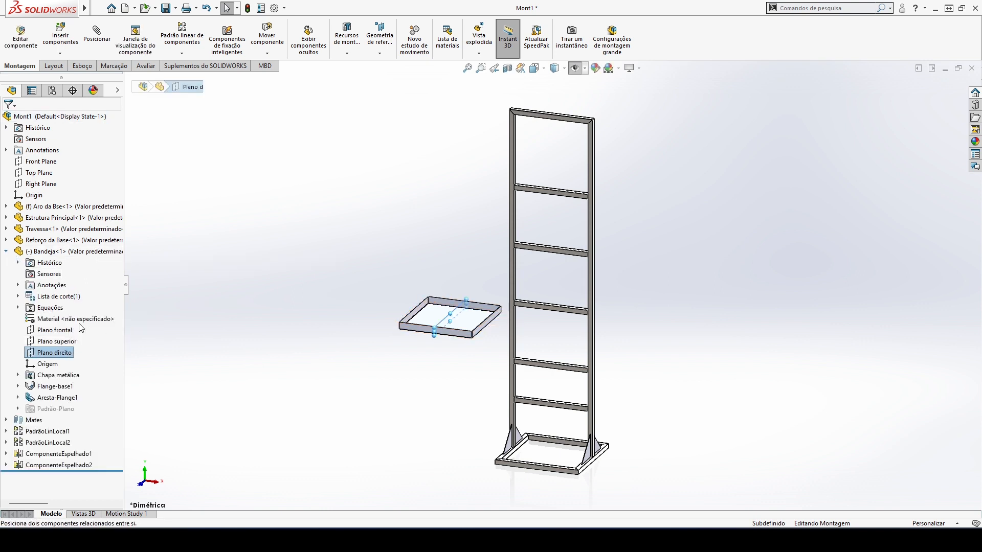
{"action": "key", "text": "m"}
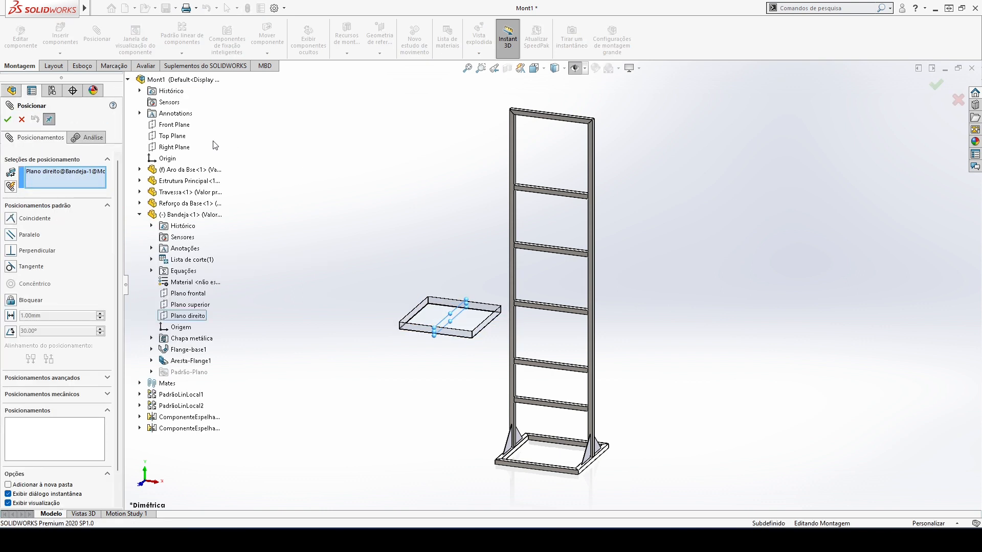
{"action": "left_click", "coordinate": [184, 149]}
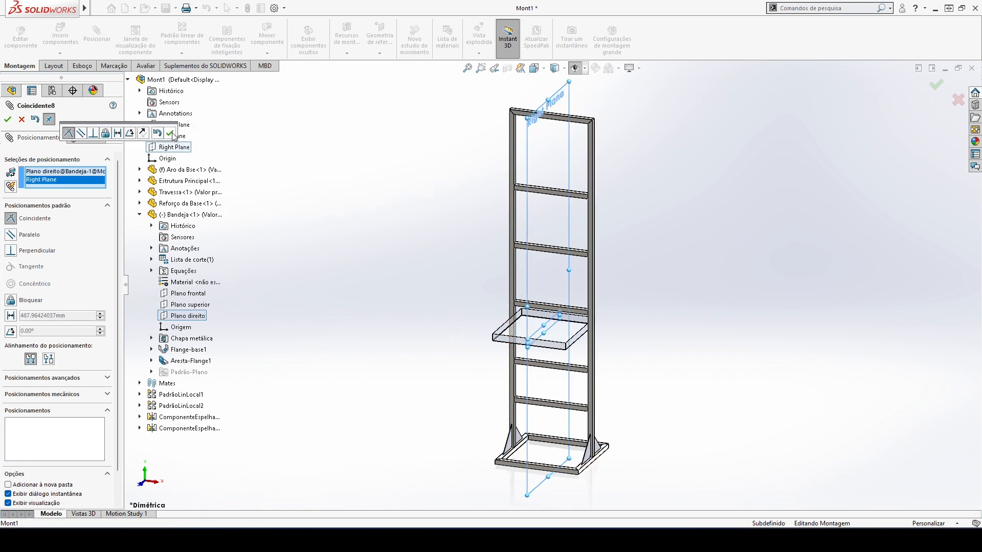
{"action": "left_click", "coordinate": [173, 134]}
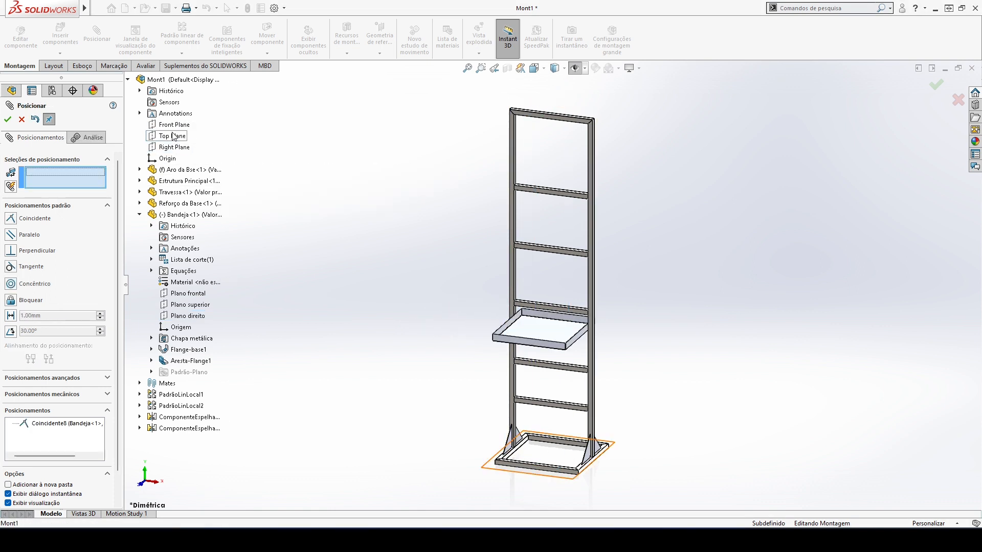
Mate the Bandeja's Plano frontal coincident with the assembly's Front Plane
{"action": "left_click", "coordinate": [202, 294]}
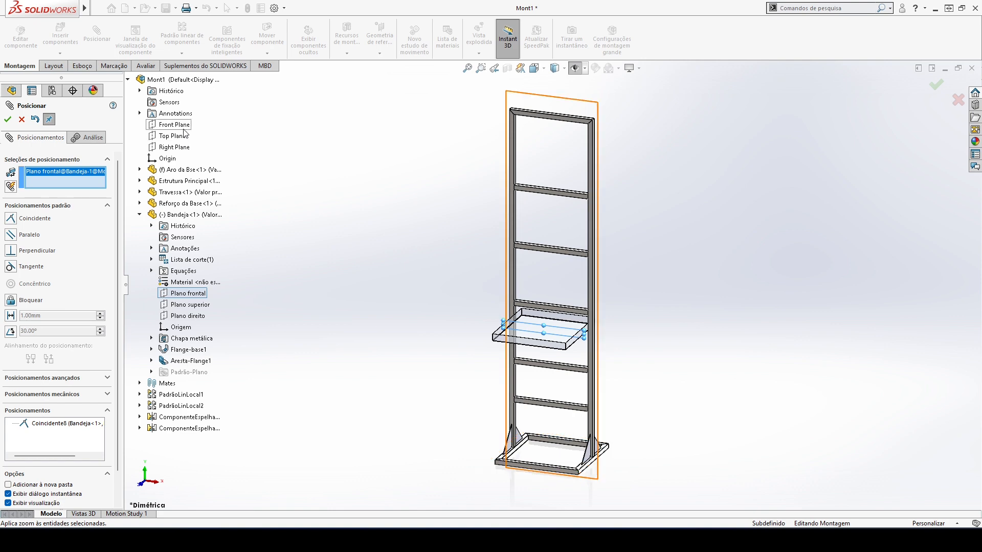
{"action": "left_click", "coordinate": [174, 124]}
{"action": "left_click", "coordinate": [207, 128]}
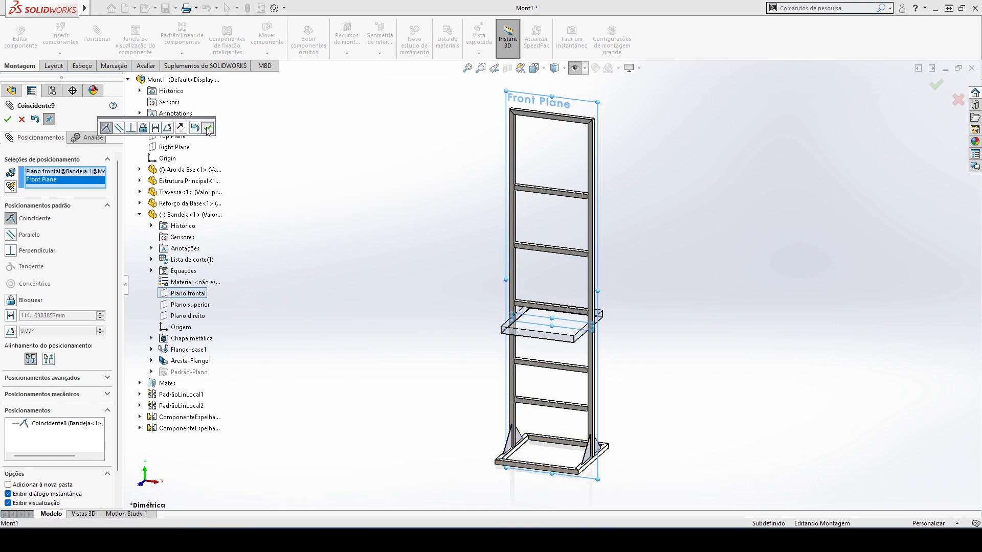
Mate the underside of the Bandeja coincident with the top face of the second crossbar from the bottom and finish mating
{"action": "scroll", "coordinate": [575, 346], "scroll_direction": "down", "scroll_amount": 5}
{"action": "middle_click_drag", "start_coordinate": [575, 345], "coordinate": [561, 277]}
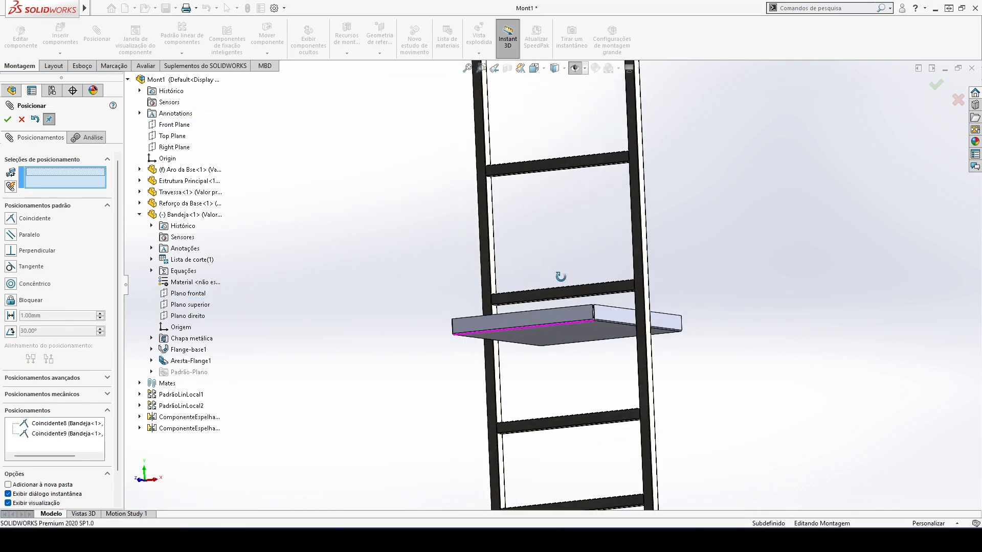
{"action": "left_click", "coordinate": [587, 354]}
{"action": "middle_click_drag", "start_coordinate": [588, 354], "coordinate": [571, 382]}
{"action": "scroll", "coordinate": [583, 338], "scroll_direction": "down", "scroll_amount": 5}
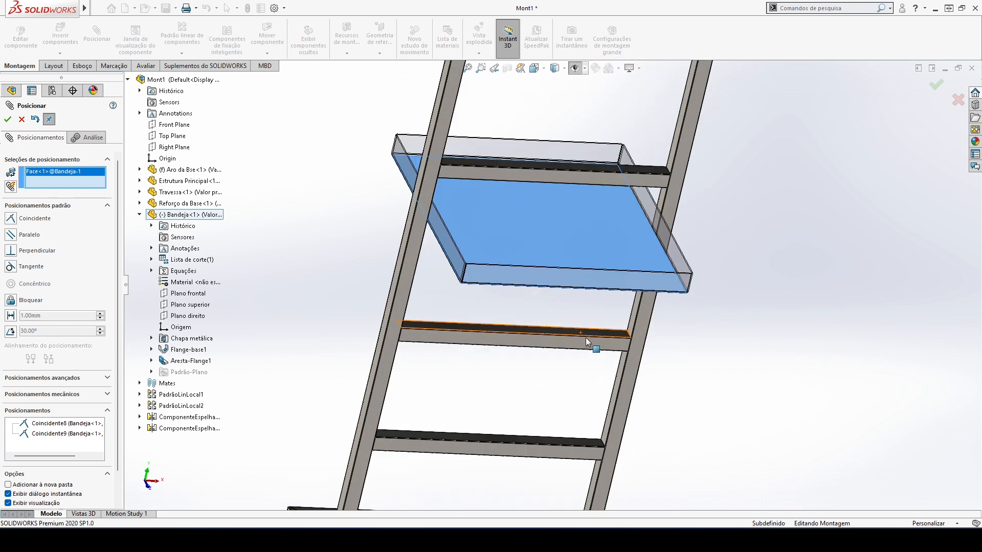
{"action": "left_click", "coordinate": [581, 318]}
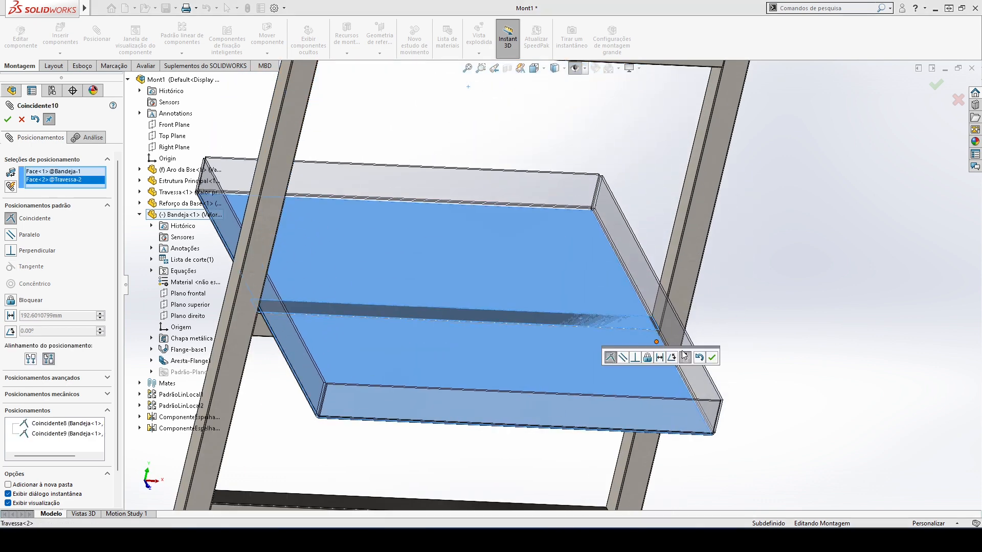
{"action": "left_click", "coordinate": [712, 357]}
{"action": "scroll", "coordinate": [622, 318], "scroll_direction": "up", "scroll_amount": 8}
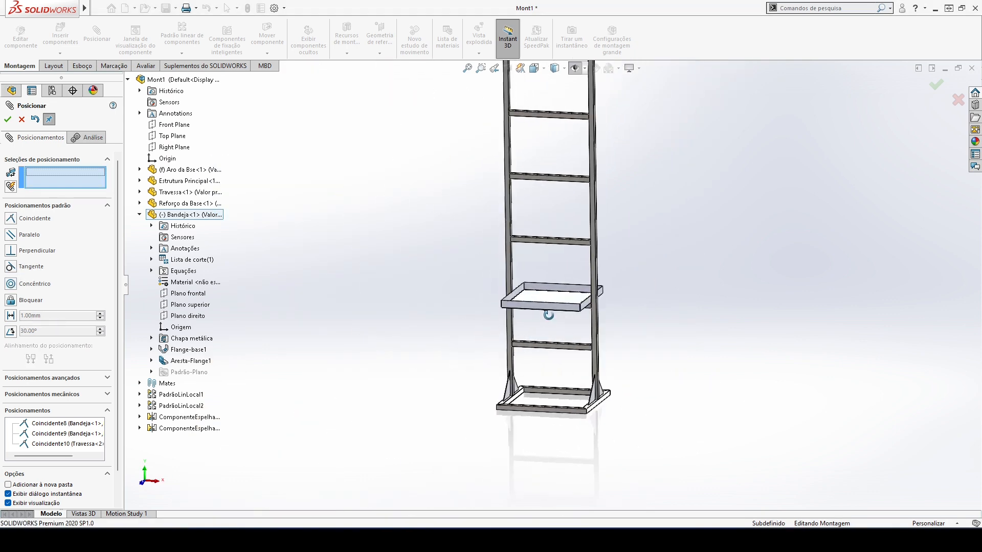
{"action": "middle_click_drag", "start_coordinate": [619, 313], "coordinate": [610, 229]}
{"action": "scroll", "coordinate": [606, 222], "scroll_direction": "up", "scroll_amount": 2}
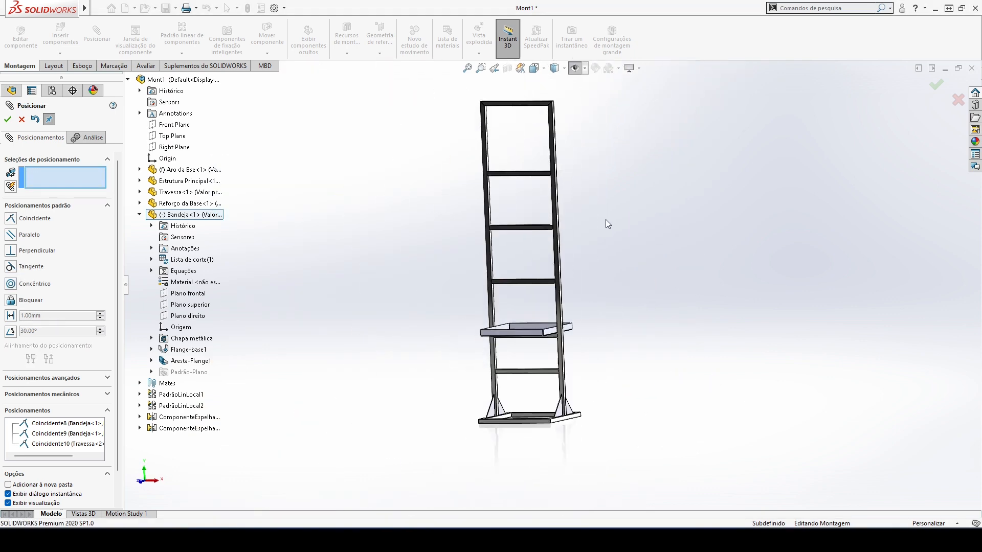
{"action": "scroll", "coordinate": [605, 222], "scroll_direction": "down", "scroll_amount": 3}
{"action": "left_click", "coordinate": [8, 119]}
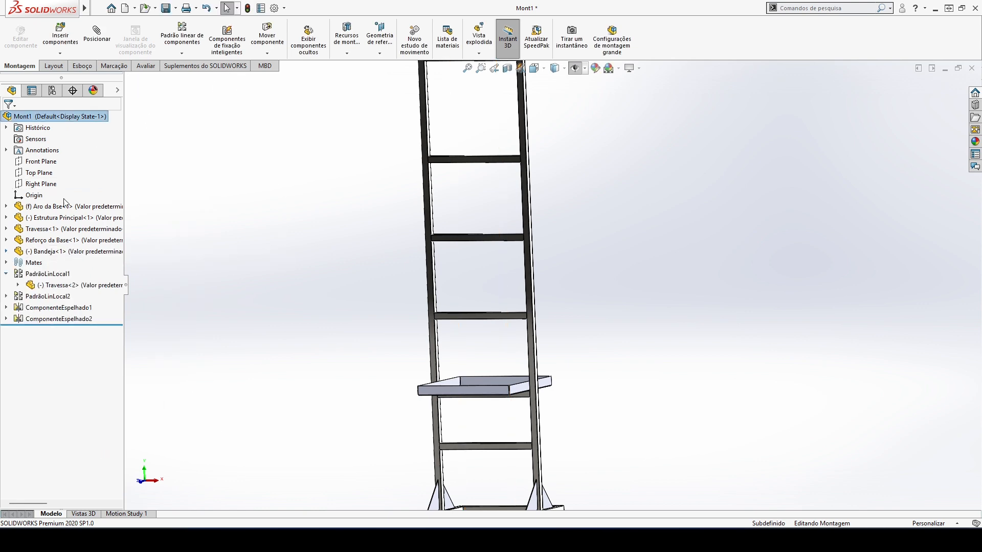
Linear-pattern the Bandeja upward along the main structure's vertical edge with 4 instances spaced 300 mm apart
{"action": "left_click", "coordinate": [6, 274]}
{"action": "left_click", "coordinate": [189, 42]}
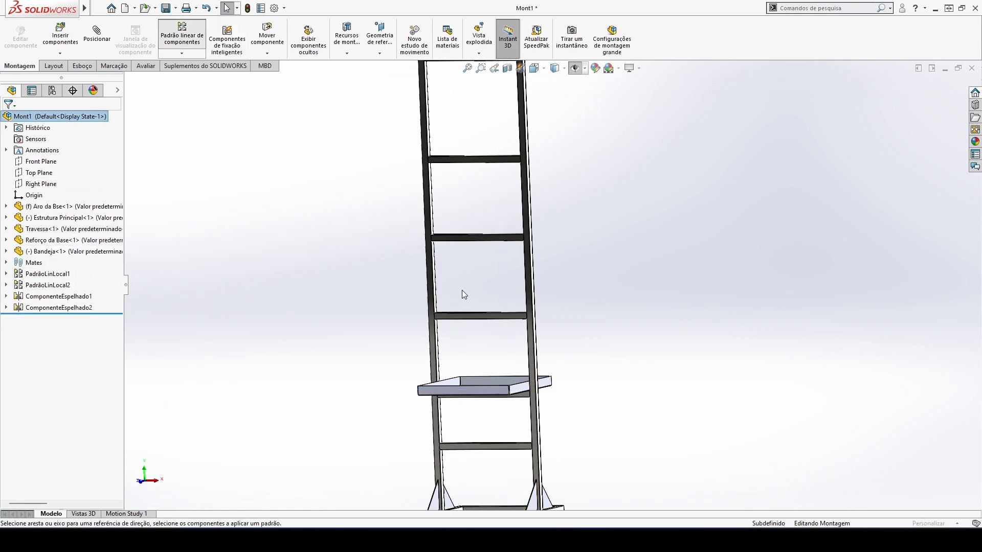
{"action": "scroll", "coordinate": [491, 335], "scroll_direction": "down", "scroll_amount": 8}
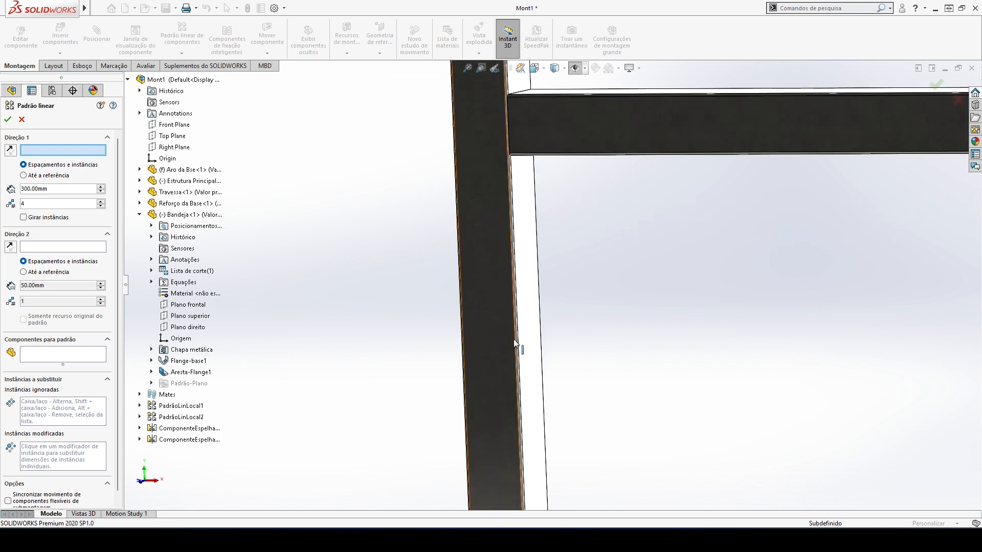
{"action": "left_click", "coordinate": [514, 341]}
{"action": "key", "text": "f"}
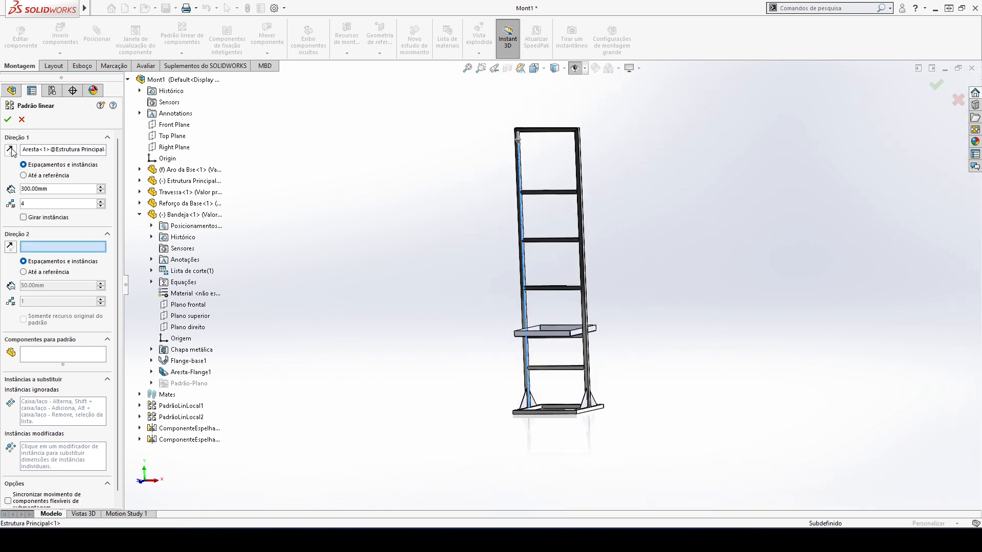
{"action": "middle_click_drag", "start_coordinate": [552, 258], "coordinate": [574, 272]}
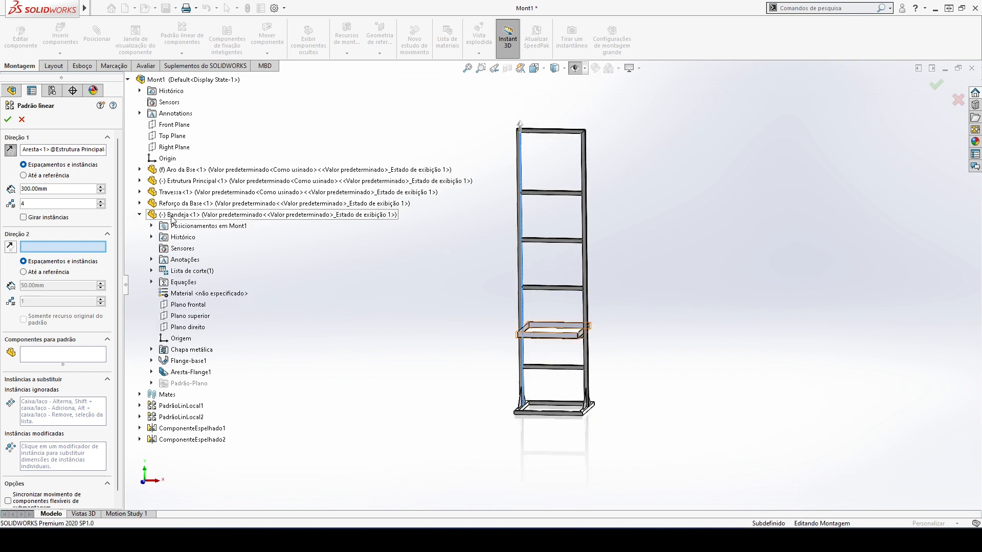
{"action": "left_click", "coordinate": [56, 357]}
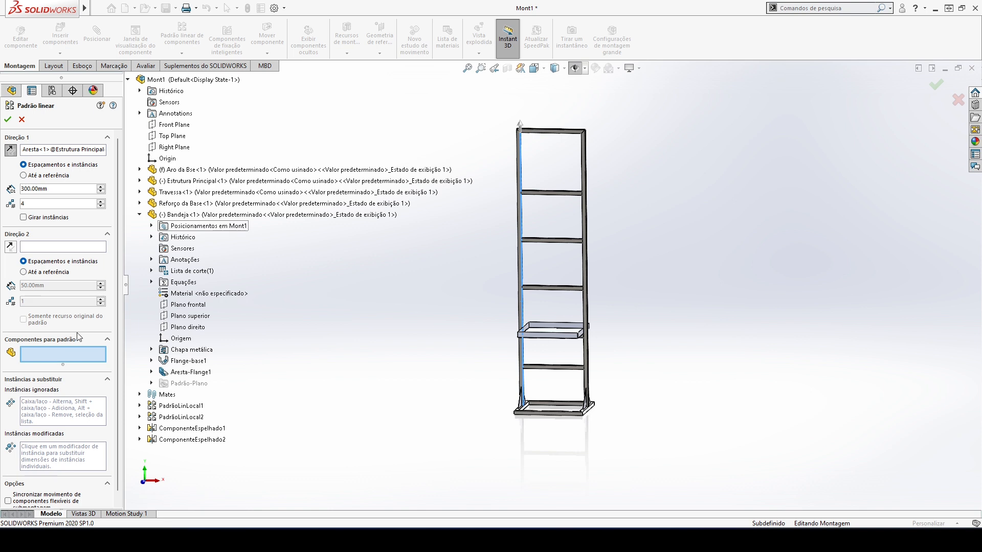
{"action": "left_click", "coordinate": [182, 215]}
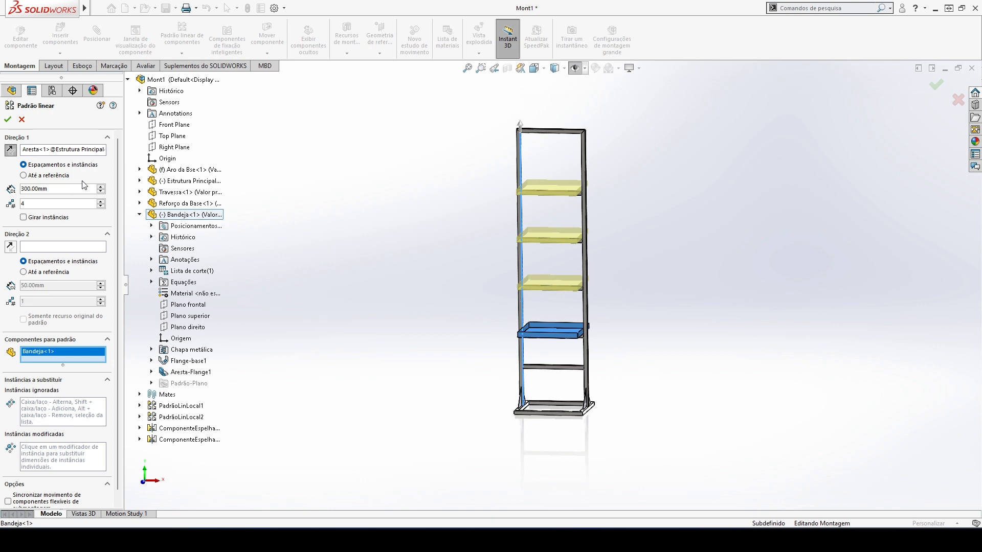
{"action": "scroll", "coordinate": [593, 344], "scroll_direction": "down", "scroll_amount": 4}
{"action": "middle_click_drag", "start_coordinate": [536, 318], "coordinate": [560, 333]}
{"action": "scroll", "coordinate": [552, 207], "scroll_direction": "up", "scroll_amount": 5}
{"action": "middle_click_drag", "start_coordinate": [546, 231], "coordinate": [593, 267]}
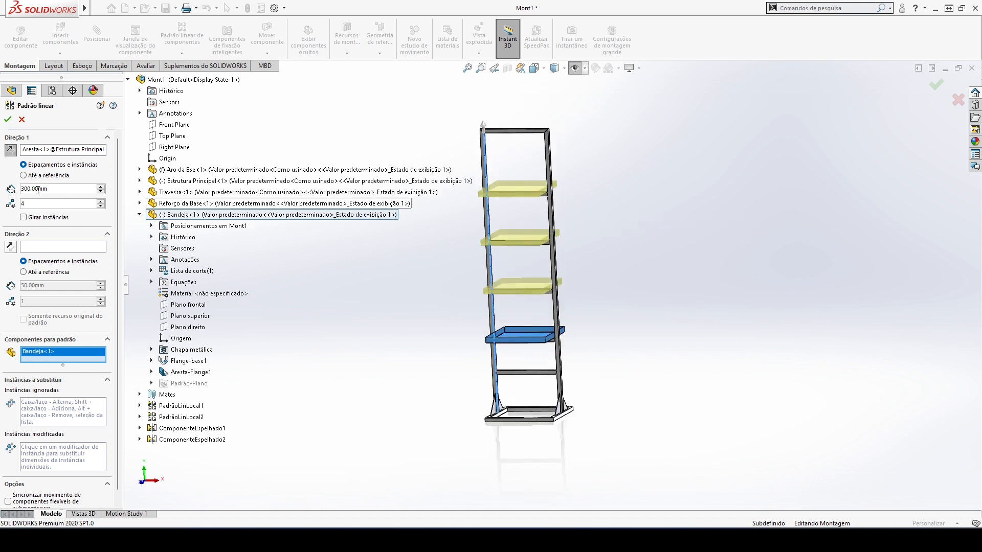
{"action": "left_click", "coordinate": [7, 119]}
Show the assembly in dimetric view and save it as Estrutura in the Pasta002 folder
{"action": "key", "text": "space"}
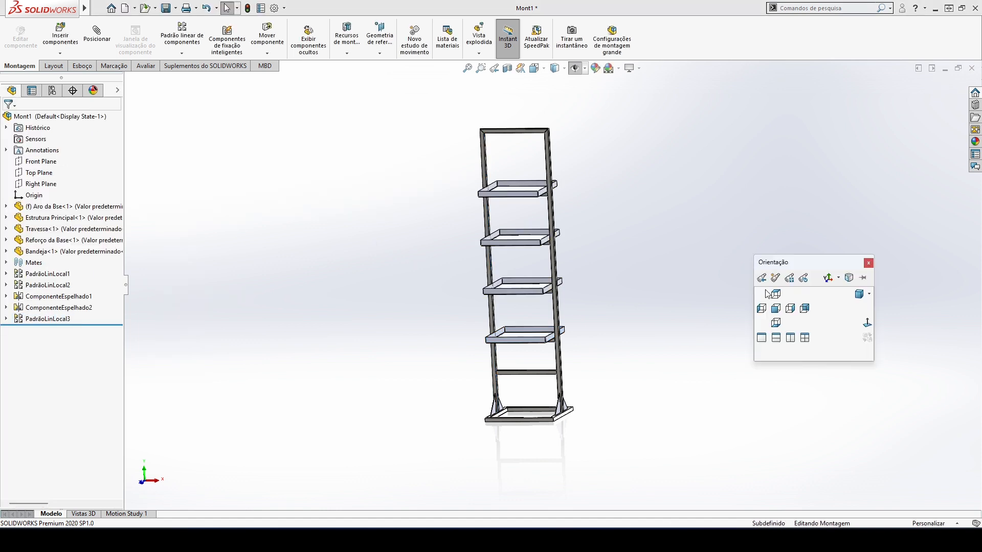
{"action": "left_click", "coordinate": [859, 296]}
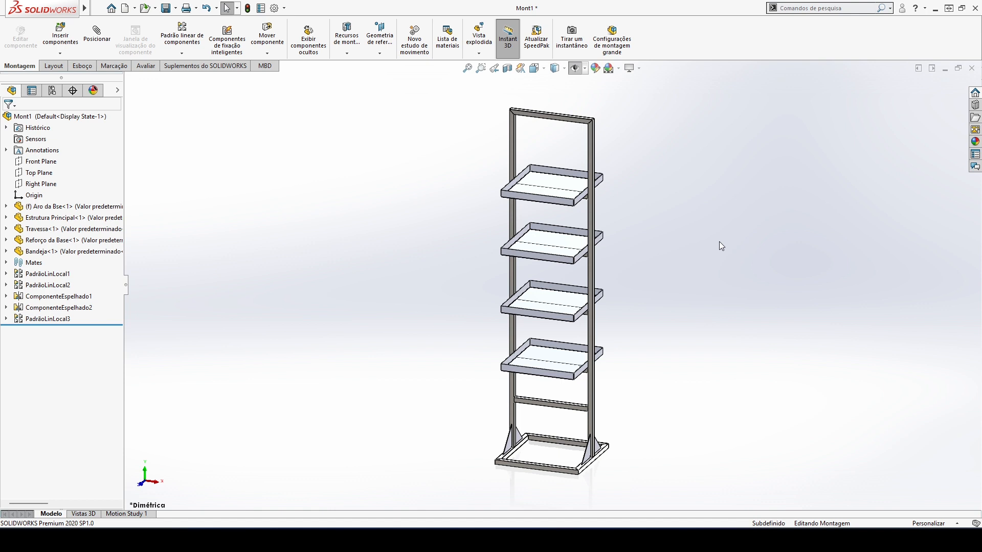
{"action": "key", "text": "ctrl+s"}
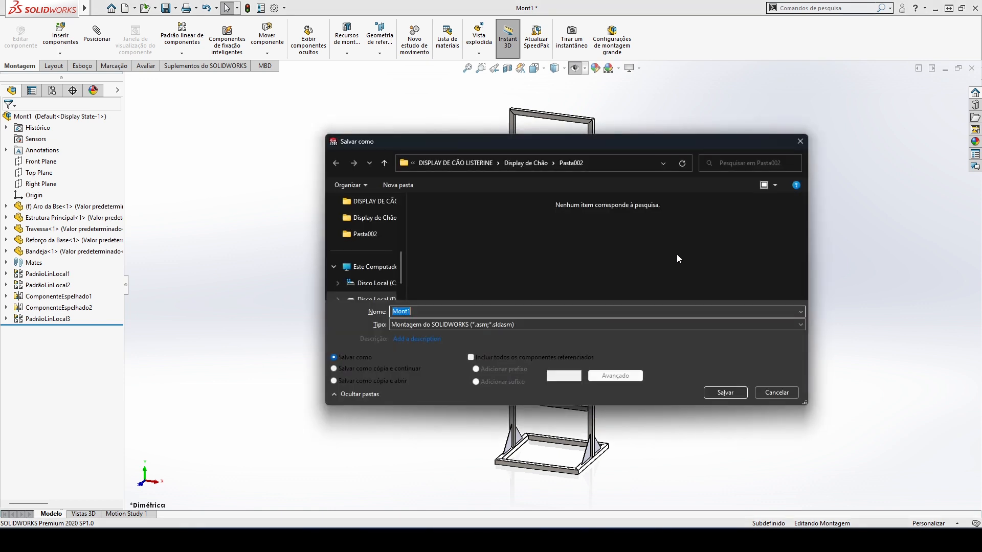
{"action": "type", "text": "Estrutura"}
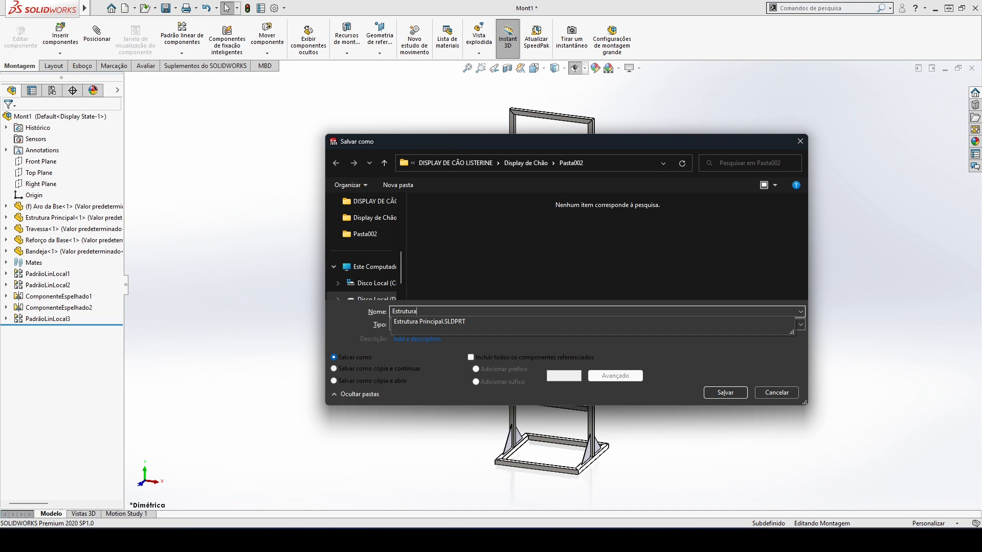
{"action": "left_click", "coordinate": [673, 241]}
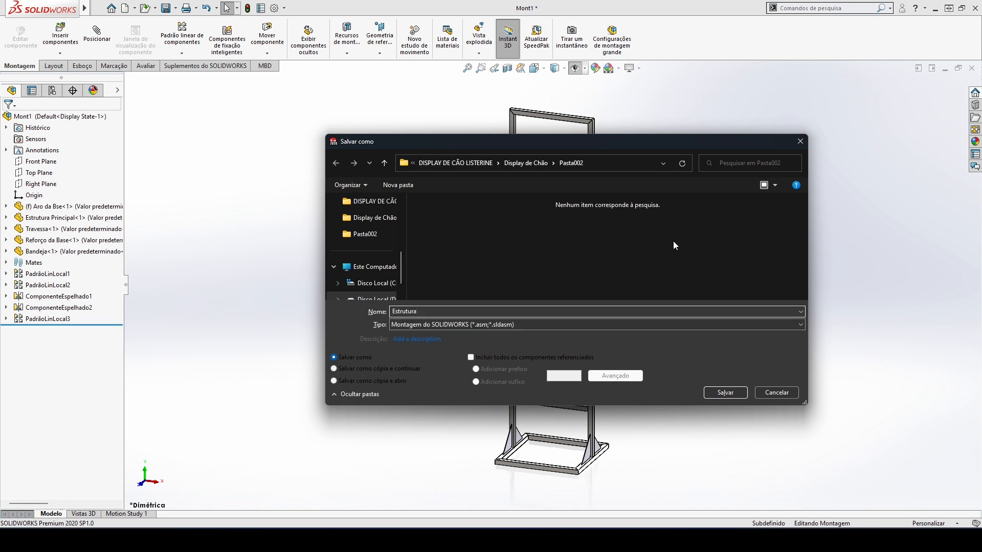
{"action": "left_click", "coordinate": [732, 392]}
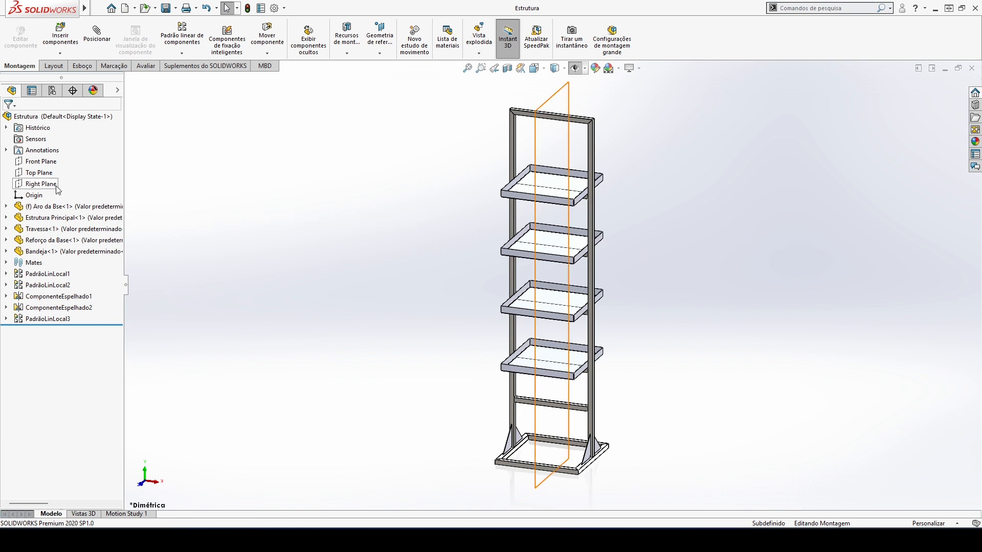
Create a new part inside the assembly on the Right Plane, accepting a blank template
{"action": "left_click", "coordinate": [41, 184]}
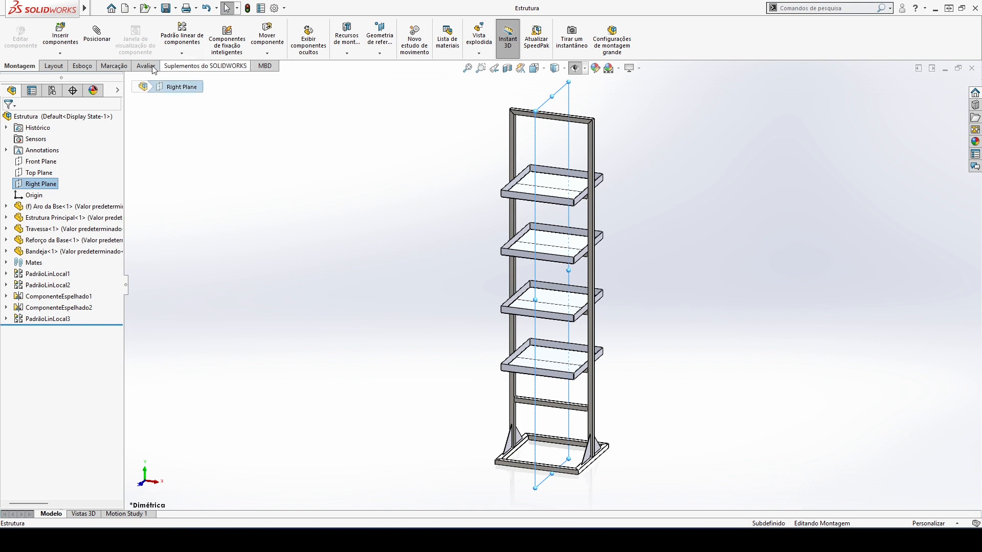
{"action": "left_click", "coordinate": [60, 53]}
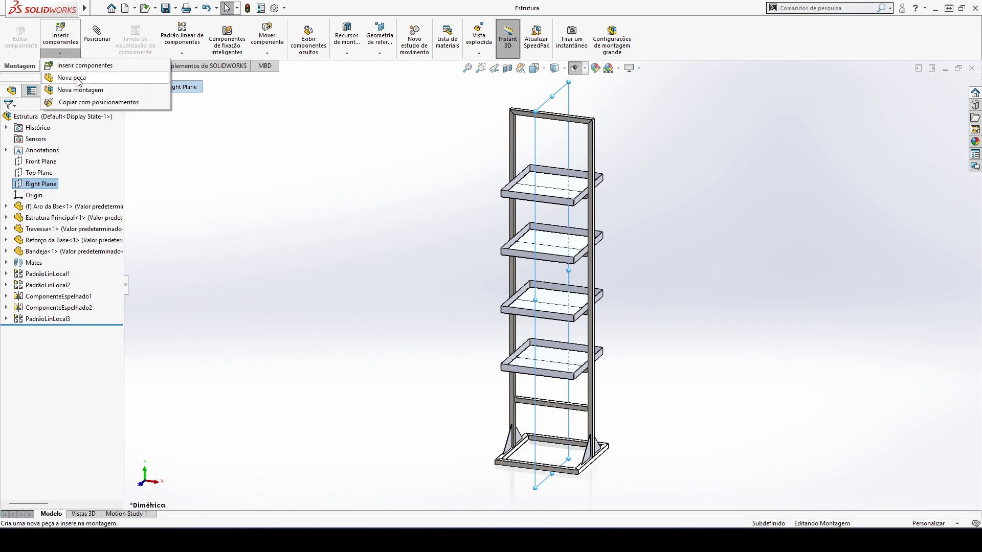
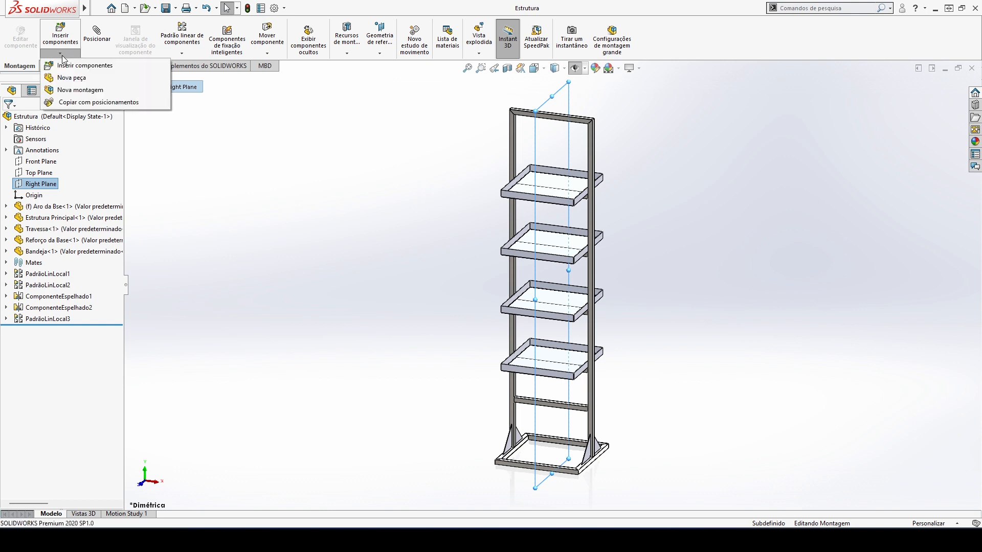
{"action": "left_click", "coordinate": [81, 79]}
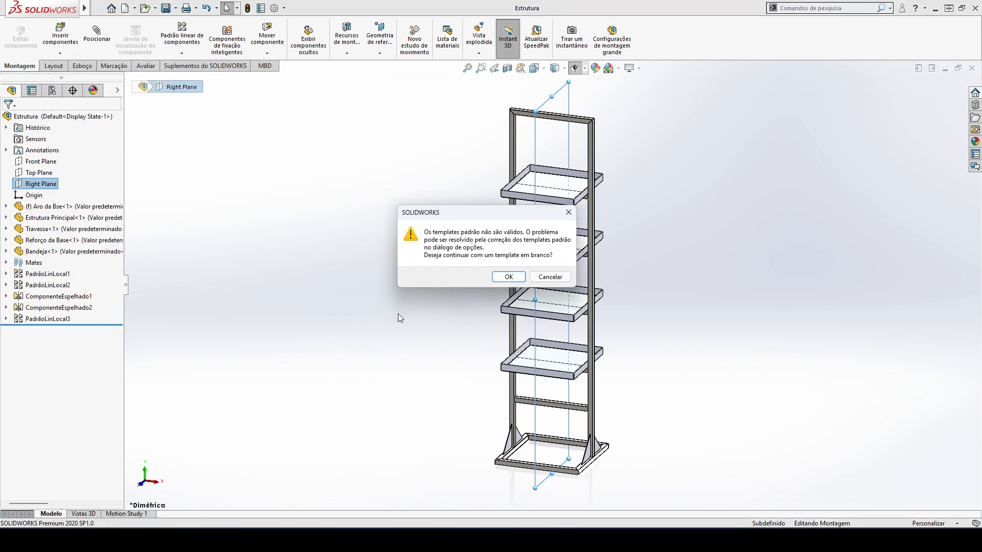
{"action": "left_click", "coordinate": [508, 276]}
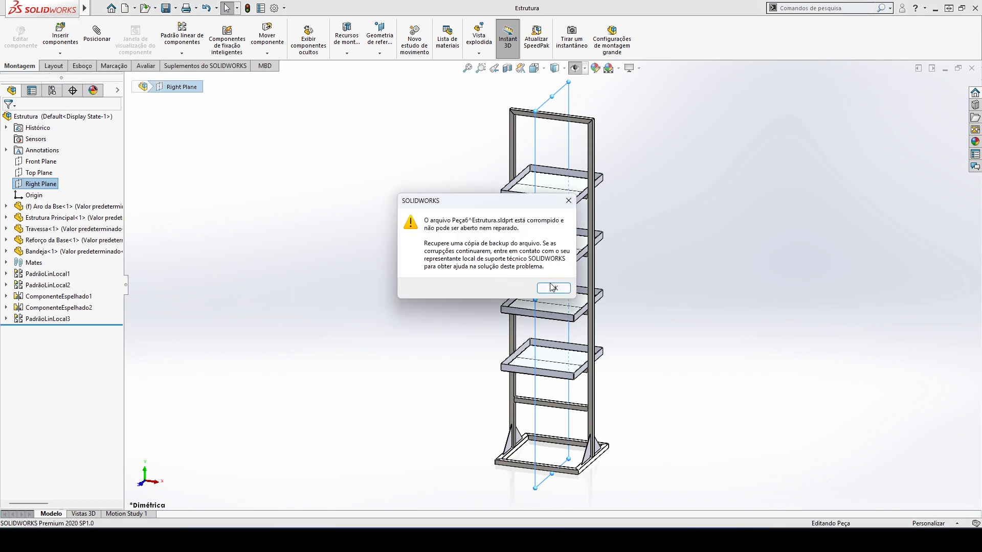
{"action": "left_click", "coordinate": [553, 289]}
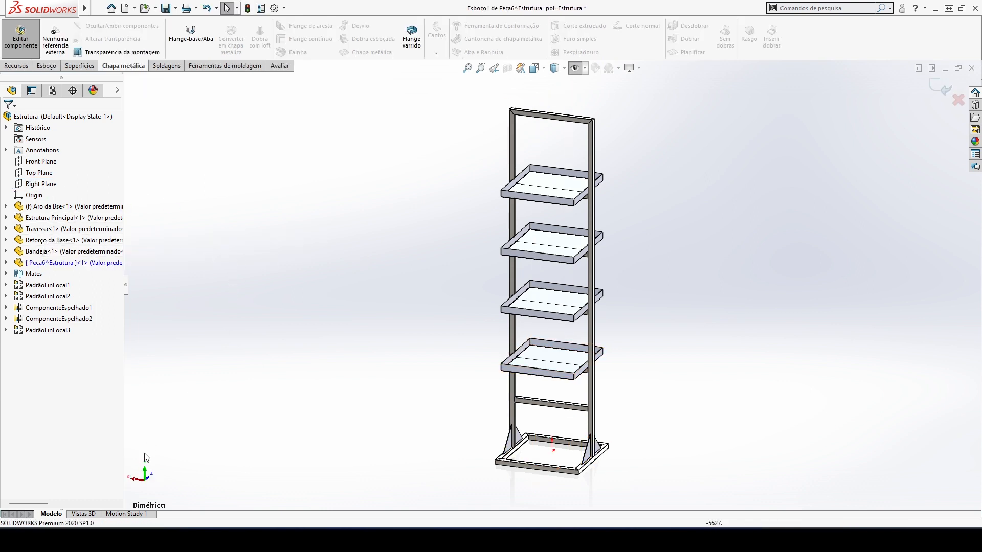
Set the sketch to the right-side view and switch the display style to hidden lines visible
{"action": "key", "text": "space"}
{"action": "left_click", "coordinate": [146, 417]}
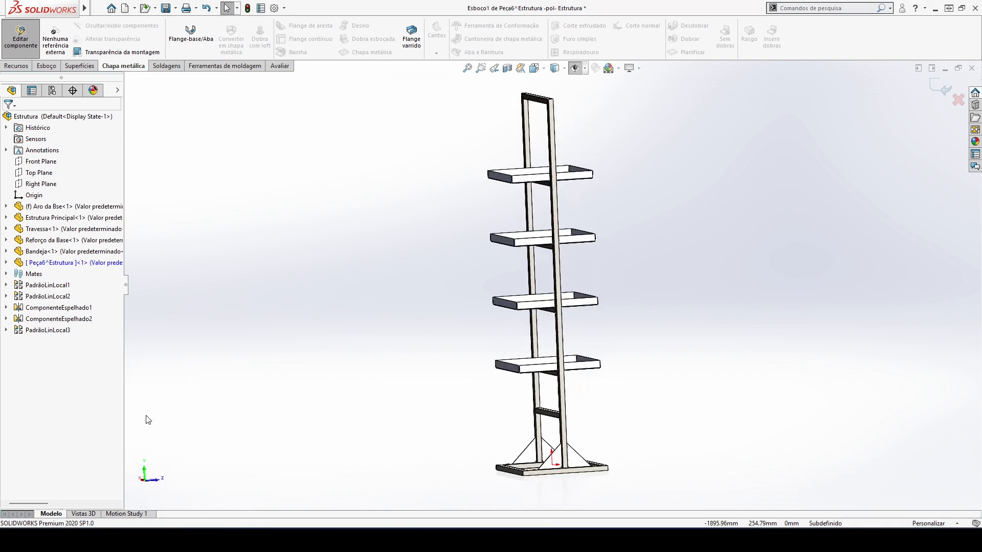
{"action": "scroll", "coordinate": [561, 463], "scroll_direction": "down", "scroll_amount": 5}
{"action": "scroll", "coordinate": [559, 311], "scroll_direction": "down", "scroll_amount": 1}
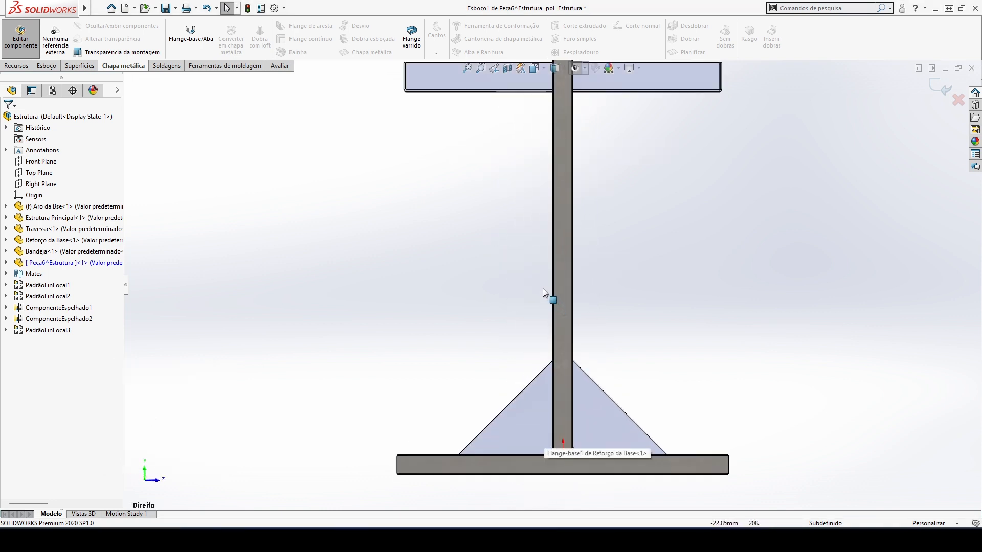
{"action": "left_click", "coordinate": [555, 70]}
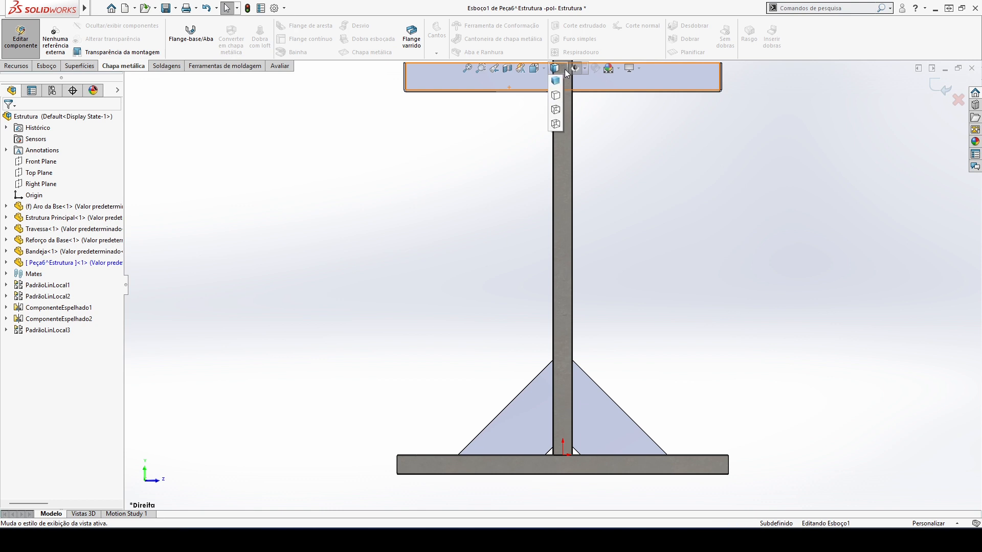
{"action": "left_click", "coordinate": [556, 126]}
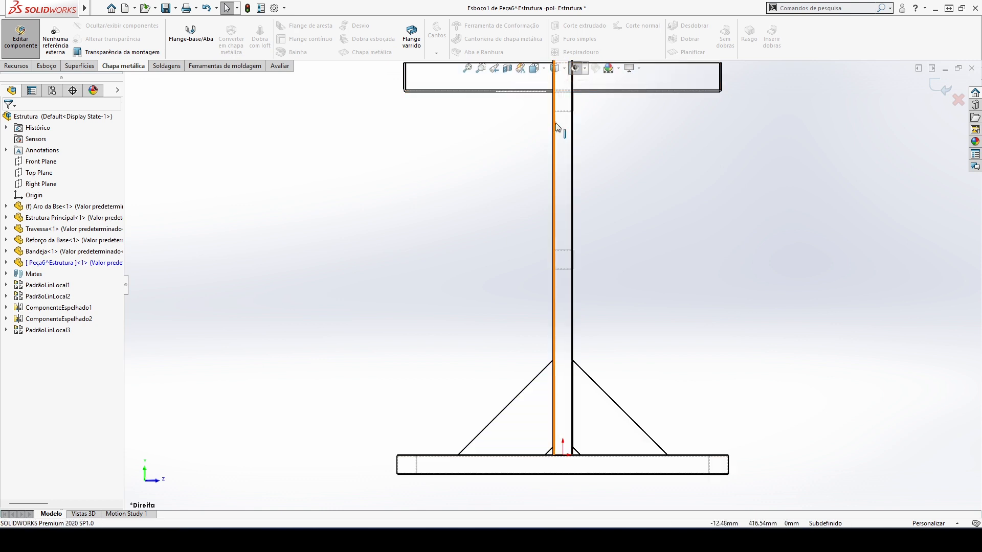
{"action": "left_click", "coordinate": [554, 68]}
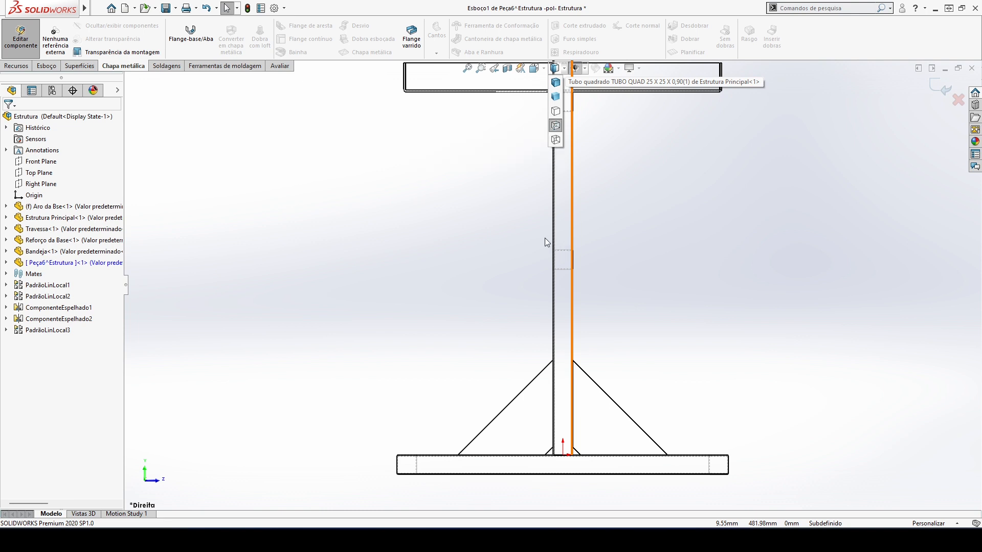
Sketch connected lines: about 20 mm vertical on the upright's outer edge, 327 mm diagonal to the base frame's corner, and 9.5 mm horizontal along its top
{"action": "left_click", "coordinate": [47, 65]}
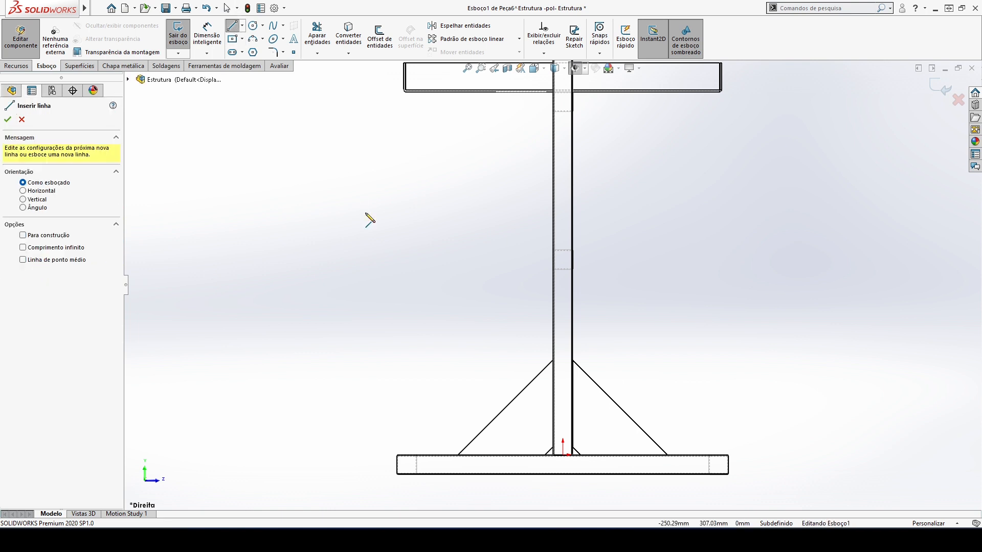
{"action": "scroll", "coordinate": [557, 261], "scroll_direction": "down", "scroll_amount": 10}
{"action": "scroll", "coordinate": [557, 256], "scroll_direction": "down", "scroll_amount": 2}
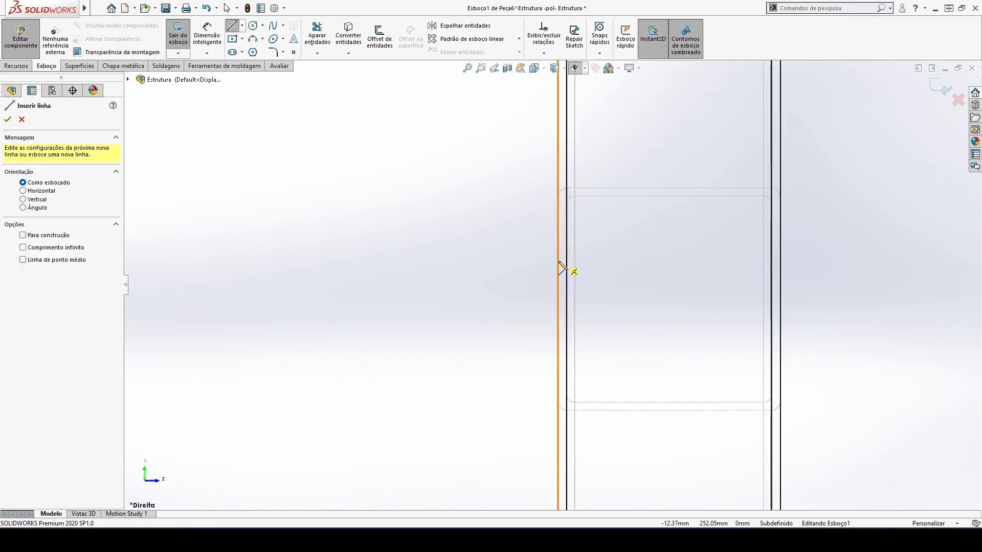
{"action": "left_click", "coordinate": [559, 364]}
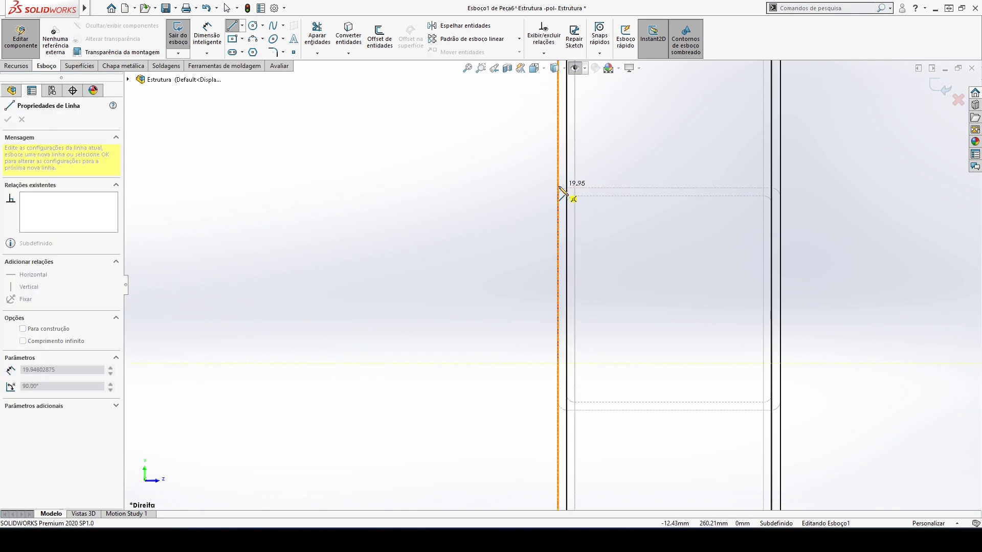
{"action": "left_click", "coordinate": [559, 190]}
{"action": "scroll", "coordinate": [517, 266], "scroll_direction": "up", "scroll_amount": 6}
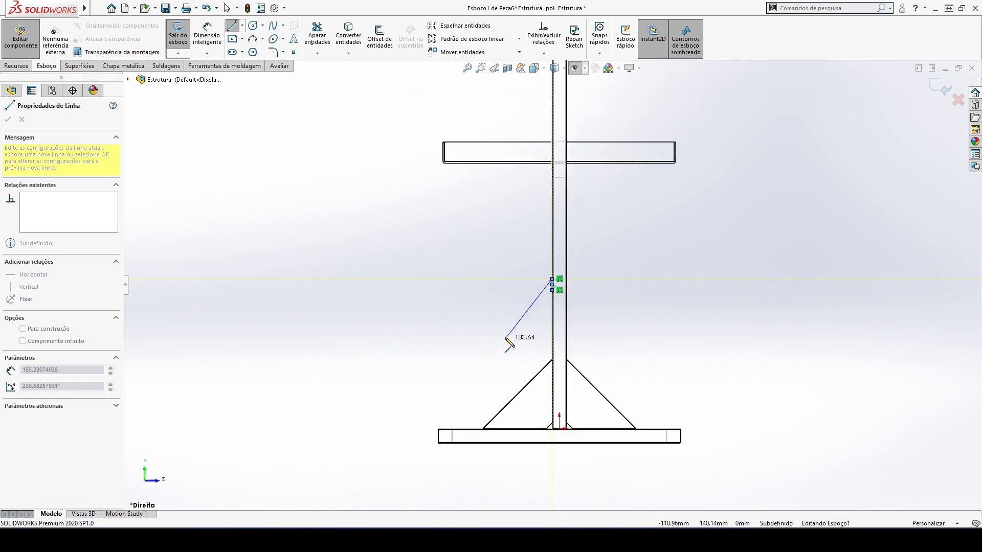
{"action": "scroll", "coordinate": [503, 358], "scroll_direction": "down", "scroll_amount": 6}
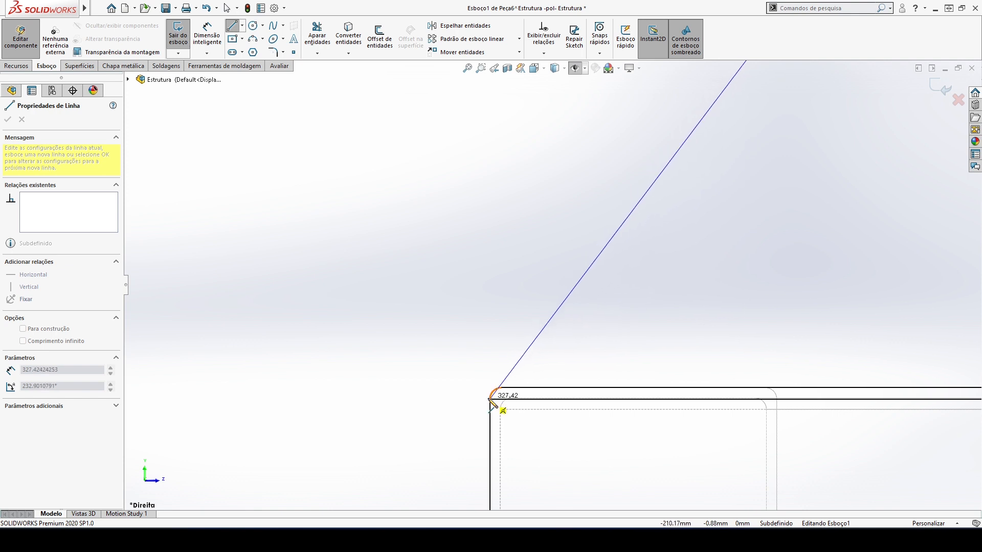
{"action": "left_click", "coordinate": [490, 388]}
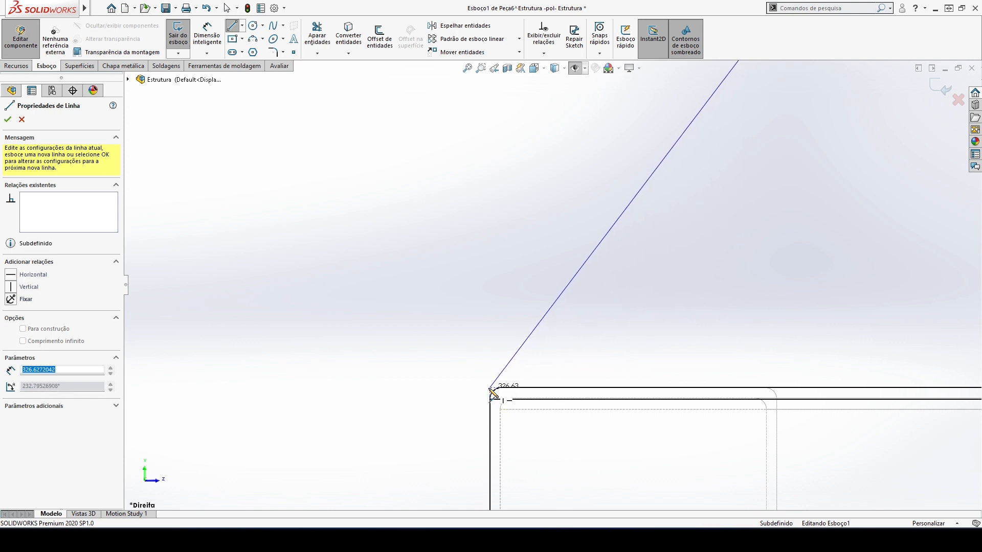
{"action": "left_click", "coordinate": [600, 388]}
{"action": "key", "text": "Escape"}
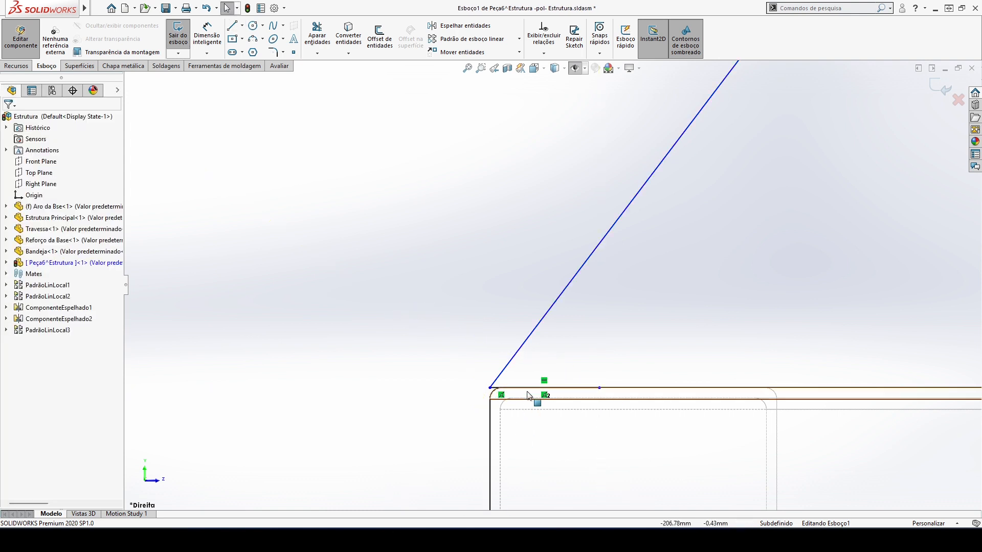
Dimension the short horizontal line at the base frame's corner and change the document units to MMGS (millimetre, gram, second)
{"action": "left_click", "coordinate": [528, 387]}
{"action": "left_click", "coordinate": [352, 413]}
{"action": "right_click_drag", "start_coordinate": [370, 444], "coordinate": [397, 376]}
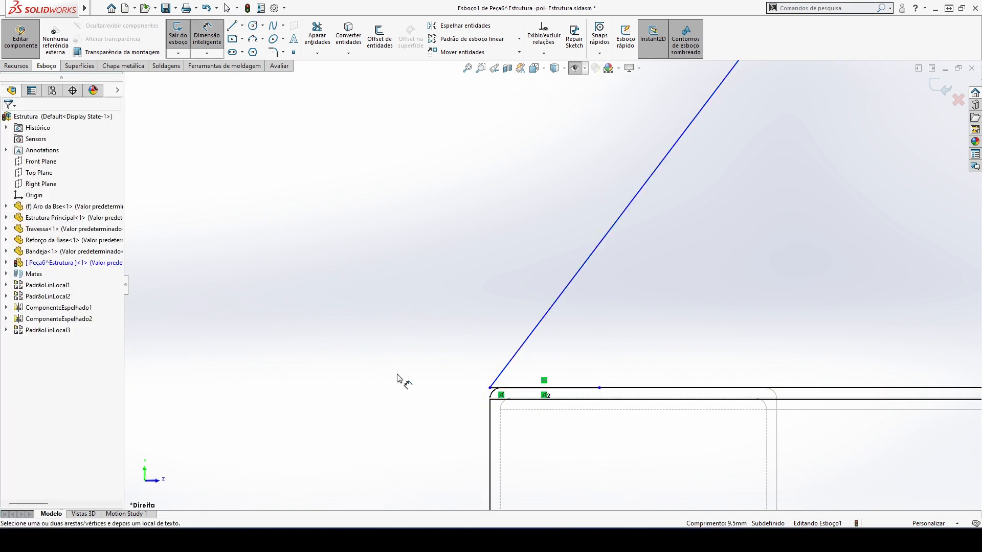
{"action": "left_click", "coordinate": [518, 388]}
{"action": "left_click", "coordinate": [446, 444]}
{"action": "left_click", "coordinate": [402, 429]}
{"action": "key", "text": "Escape"}
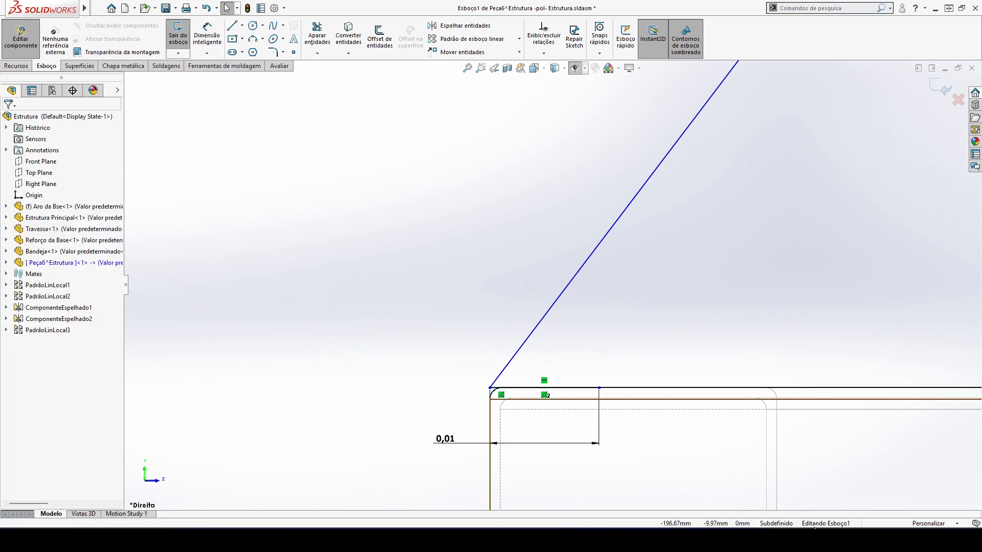
{"action": "left_click", "coordinate": [932, 524]}
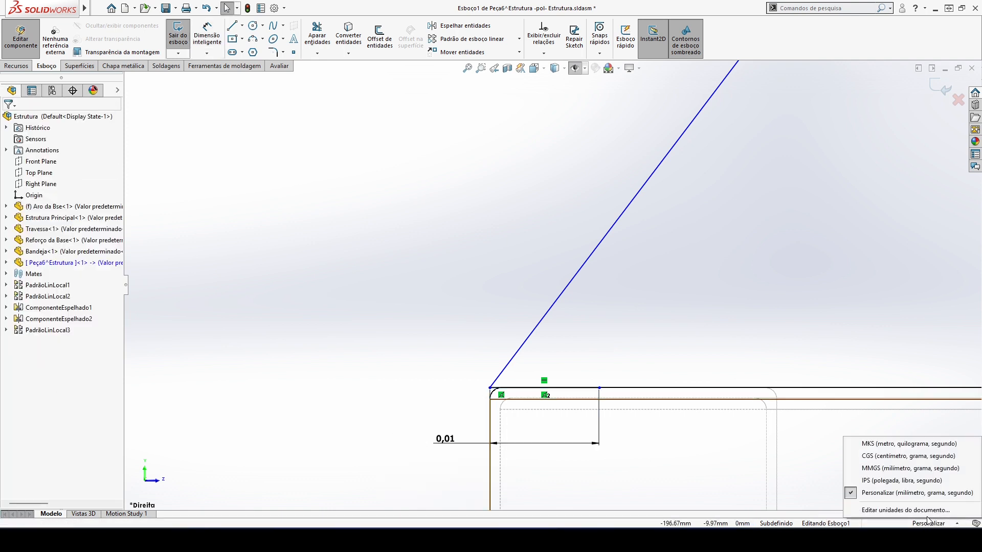
{"action": "left_click", "coordinate": [901, 469]}
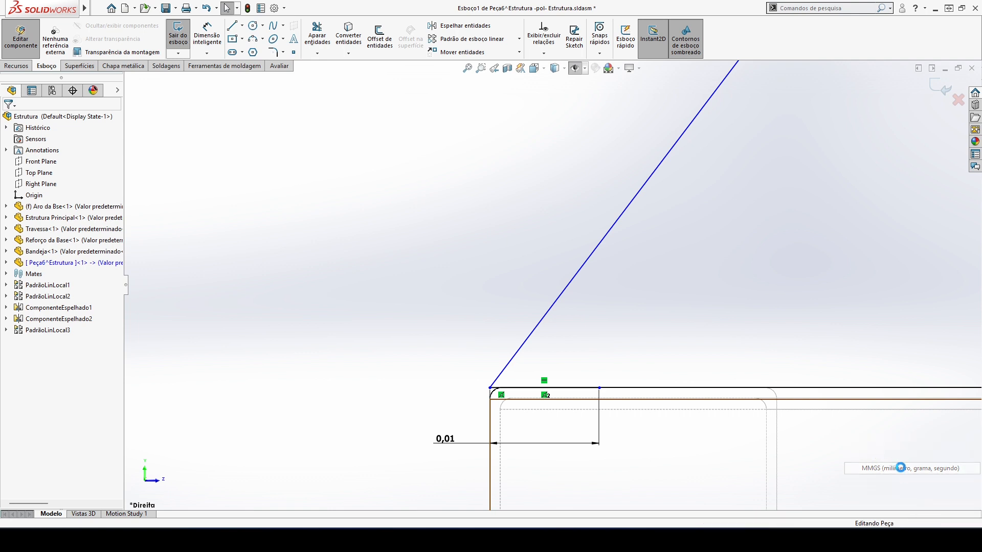
Reopen the new part's sketch for editing and set the short horizontal line at the base frame's corner to 20 mm
{"action": "left_click", "coordinate": [7, 263]}
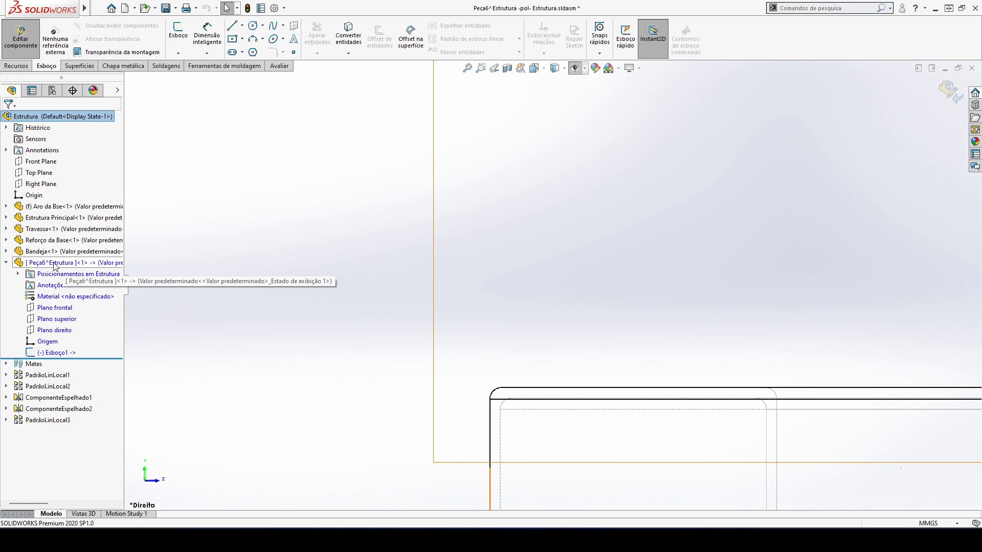
{"action": "left_click", "coordinate": [56, 353]}
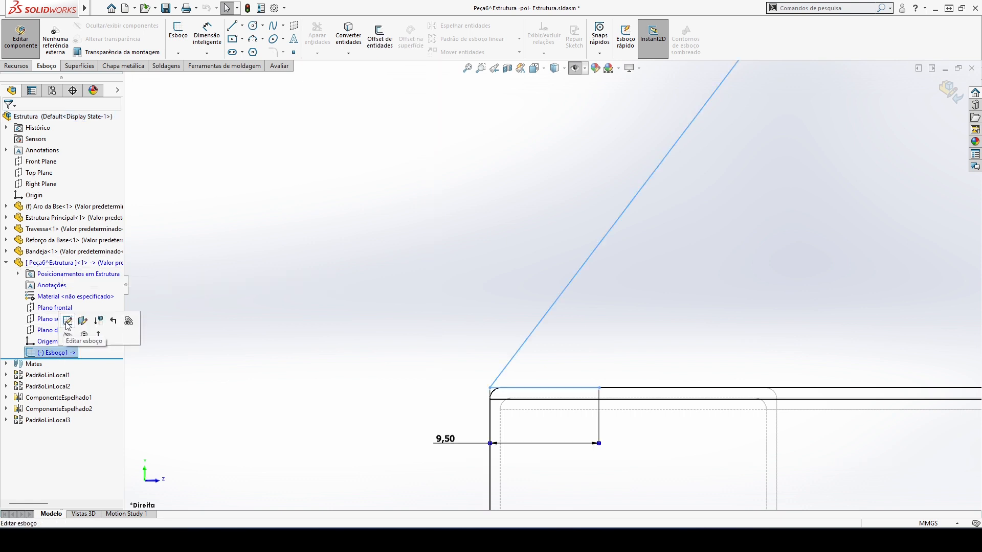
{"action": "left_click", "coordinate": [68, 322]}
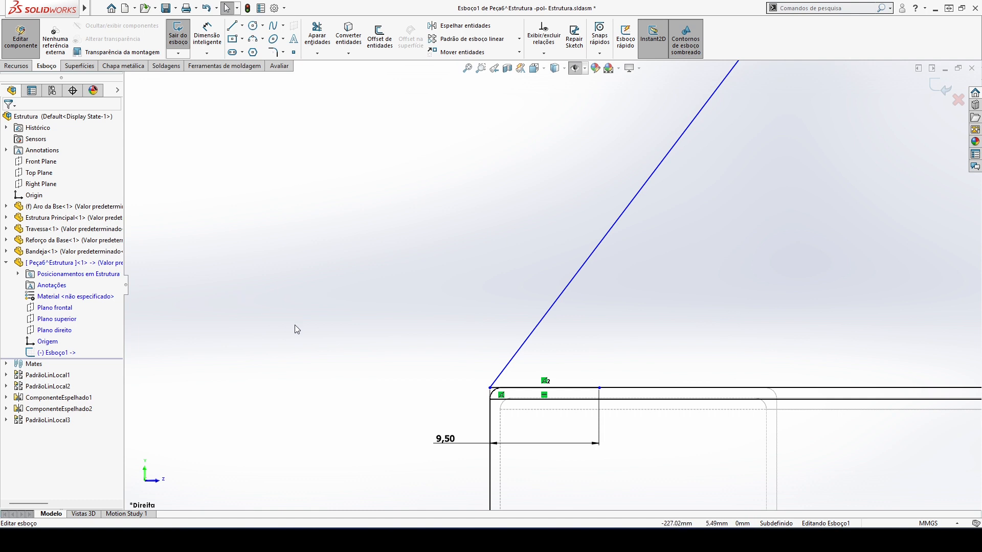
{"action": "double_click", "coordinate": [445, 441]}
{"action": "type", "text": "40"}
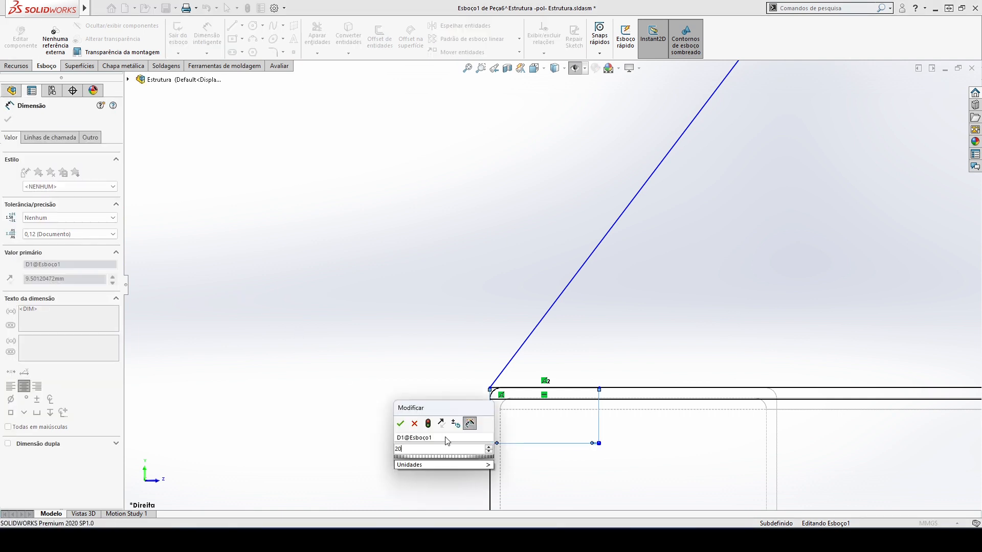
{"action": "key", "text": "Return"}
Dimension the short vertical line on the upright's outer edge to 20 mm
{"action": "scroll", "coordinate": [668, 226], "scroll_direction": "up", "scroll_amount": 18}
{"action": "scroll", "coordinate": [624, 183], "scroll_direction": "down", "scroll_amount": 5}
{"action": "scroll", "coordinate": [626, 187], "scroll_direction": "down", "scroll_amount": 8}
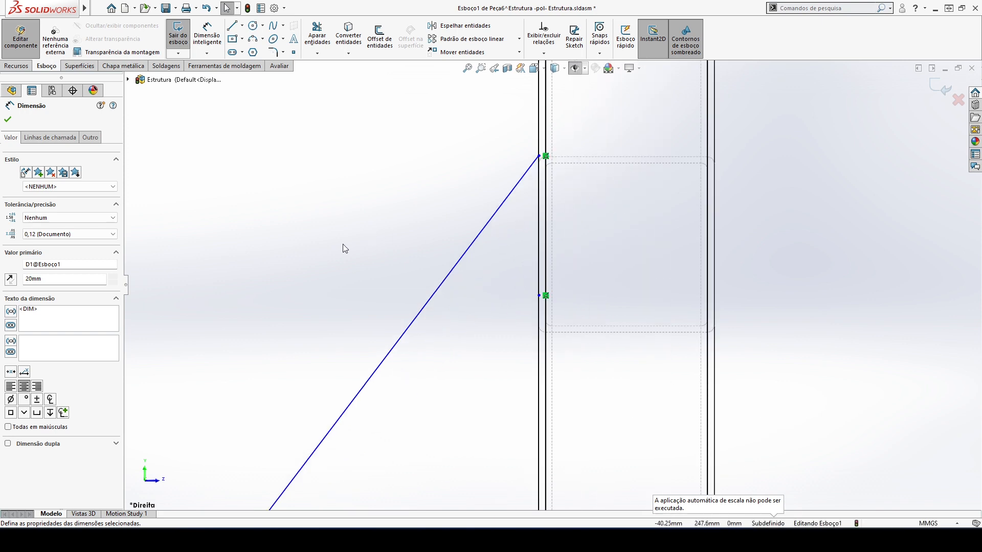
{"action": "right_click_drag", "start_coordinate": [342, 244], "coordinate": [348, 210]}
{"action": "left_click", "coordinate": [539, 217]}
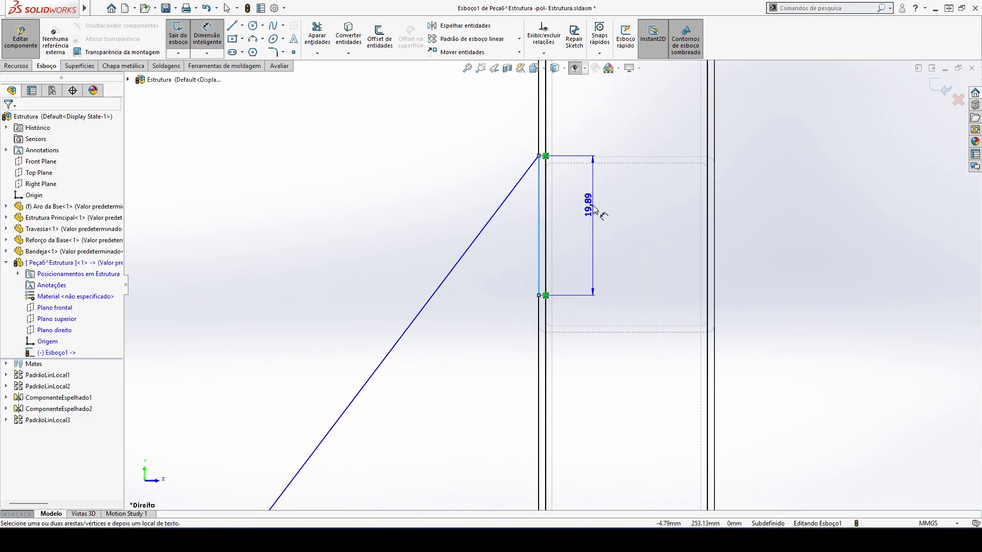
{"action": "left_click", "coordinate": [593, 209]}
{"action": "type", "text": "20"}
{"action": "key", "text": "Return"}
{"action": "scroll", "coordinate": [467, 283], "scroll_direction": "up", "scroll_amount": 5}
{"action": "key", "text": "Escape"}
{"action": "scroll", "coordinate": [410, 307], "scroll_direction": "down", "scroll_amount": 2}
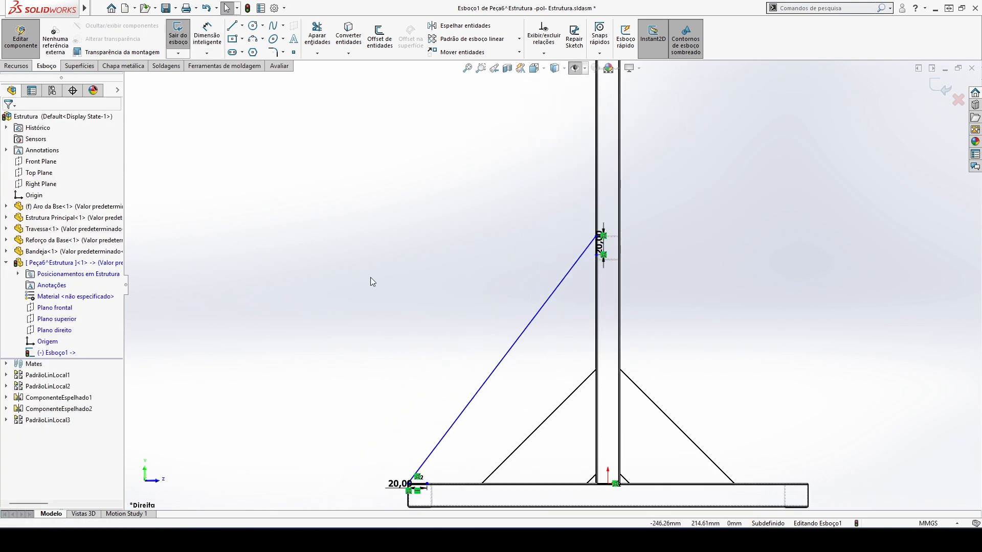
Sketch a horizontal line about 20 mm long across the diagonal, level with the lower end of the upright's short vertical line
{"action": "left_click", "coordinate": [234, 29]}
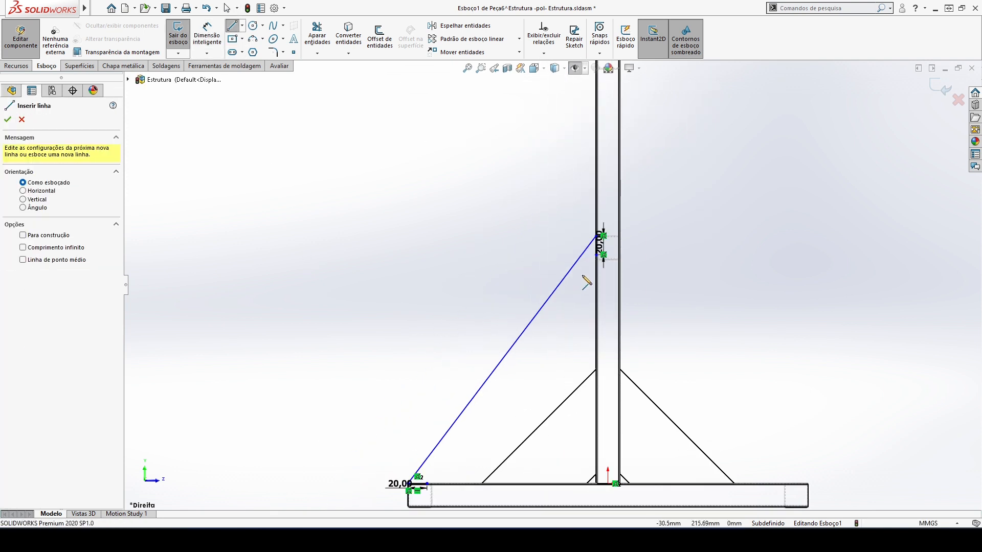
{"action": "scroll", "coordinate": [583, 276], "scroll_direction": "down", "scroll_amount": 3}
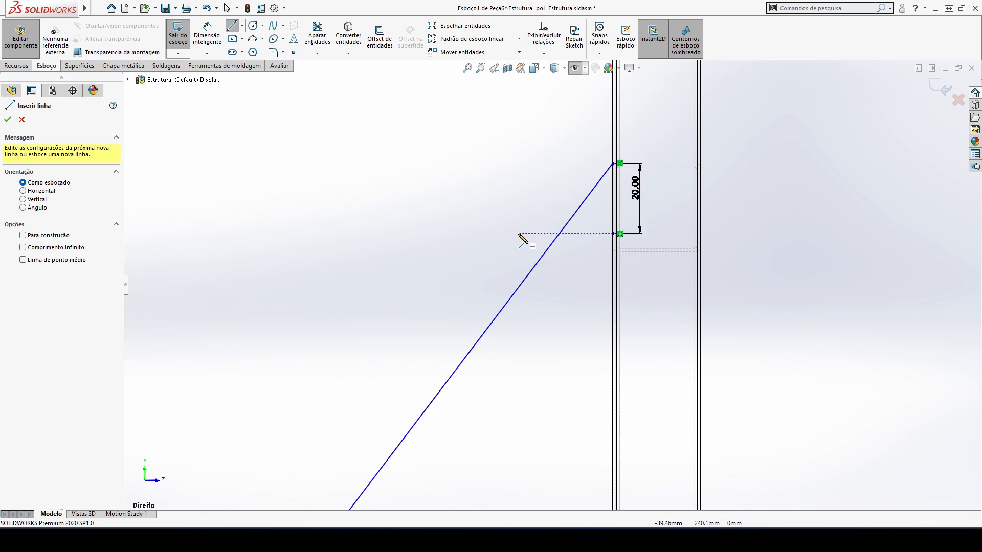
{"action": "left_click", "coordinate": [517, 234]}
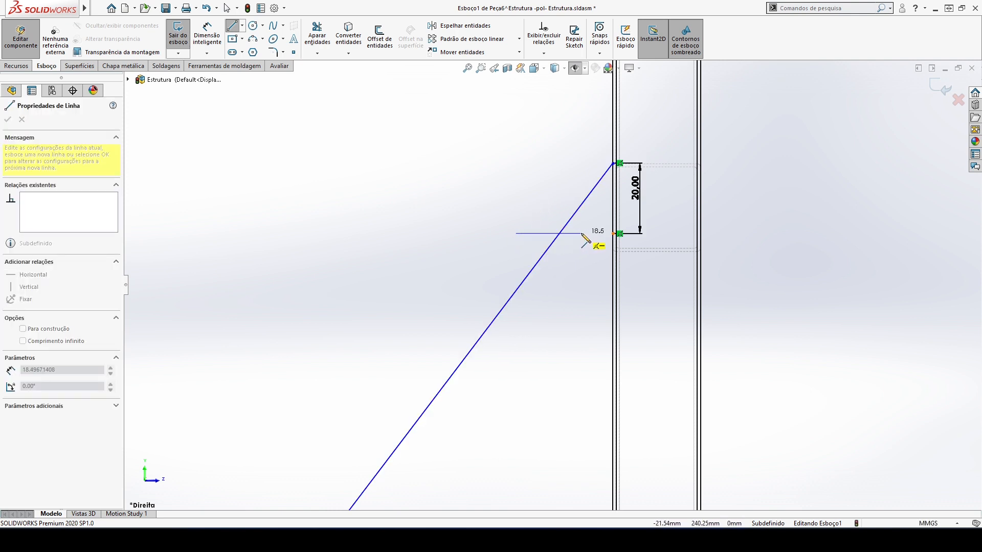
{"action": "left_click", "coordinate": [587, 234]}
{"action": "key", "text": "Escape"}
{"action": "scroll", "coordinate": [448, 317], "scroll_direction": "up", "scroll_amount": 5}
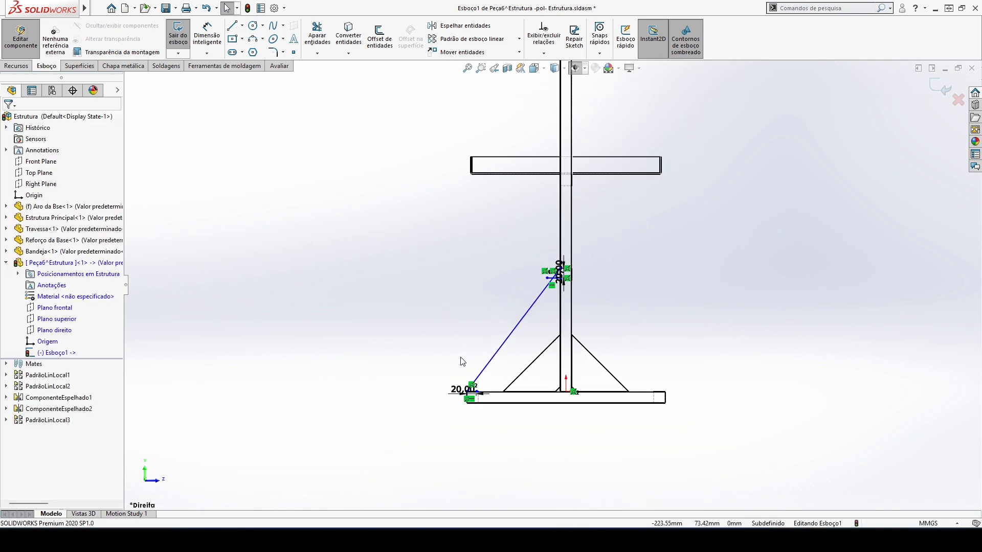
Sketch a short horizontal line across the diagonal just above the base frame's corner
{"action": "key", "text": "l"}
{"action": "scroll", "coordinate": [517, 391], "scroll_direction": "down", "scroll_amount": 5}
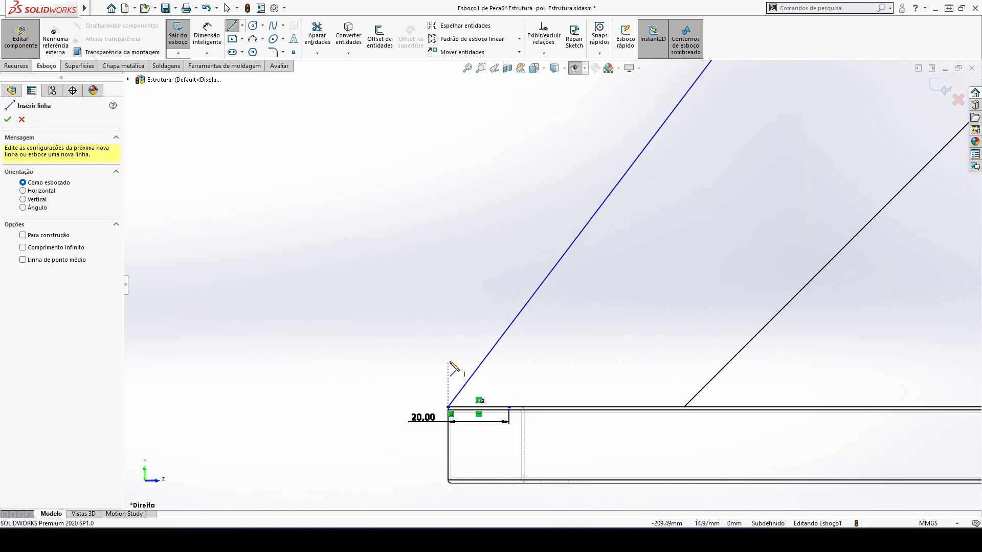
{"action": "left_click", "coordinate": [459, 331]}
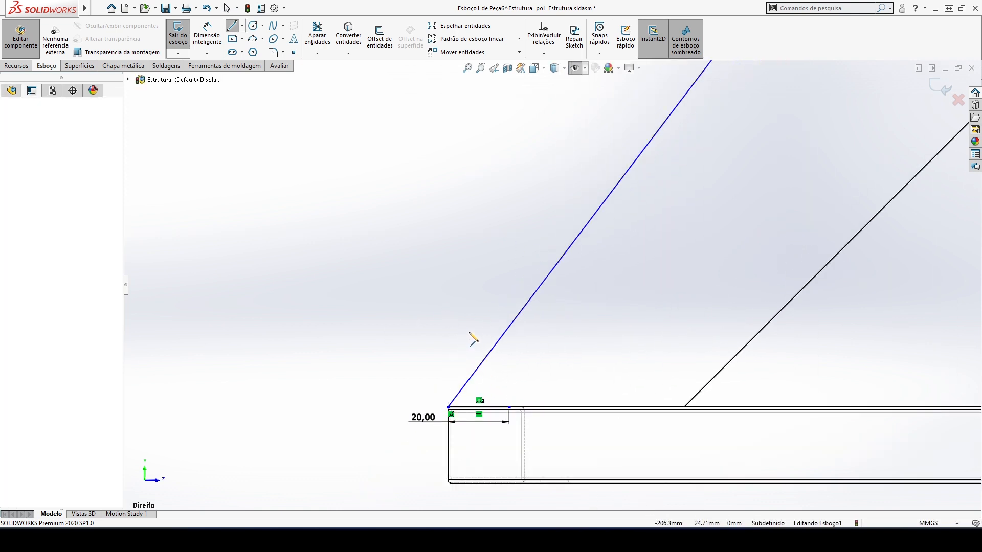
{"action": "left_click", "coordinate": [529, 332]}
{"action": "key", "text": "Escape"}
Dimension the lower crossing line 25 mm above the base frame's corner point
{"action": "key", "text": "d"}
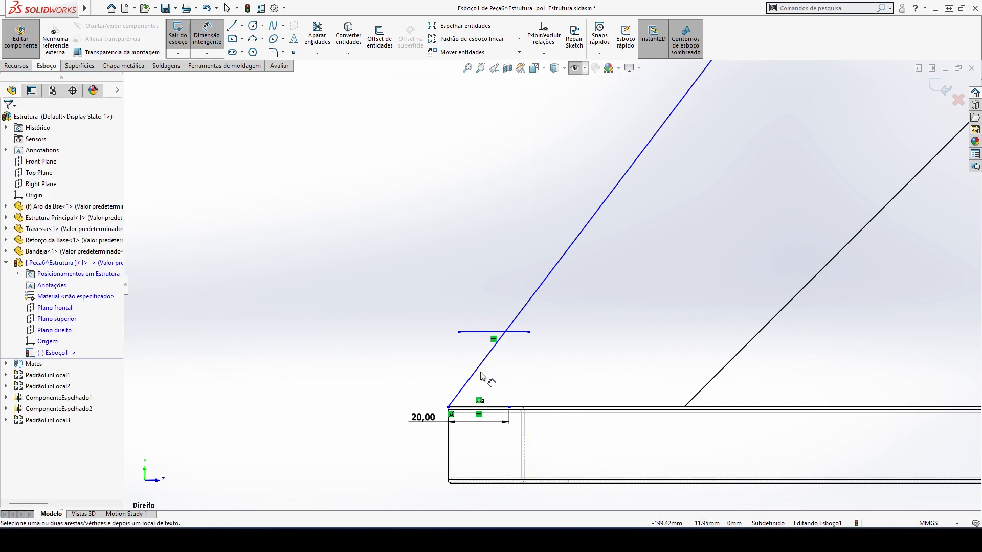
{"action": "left_click", "coordinate": [448, 408]}
{"action": "left_click", "coordinate": [459, 332]}
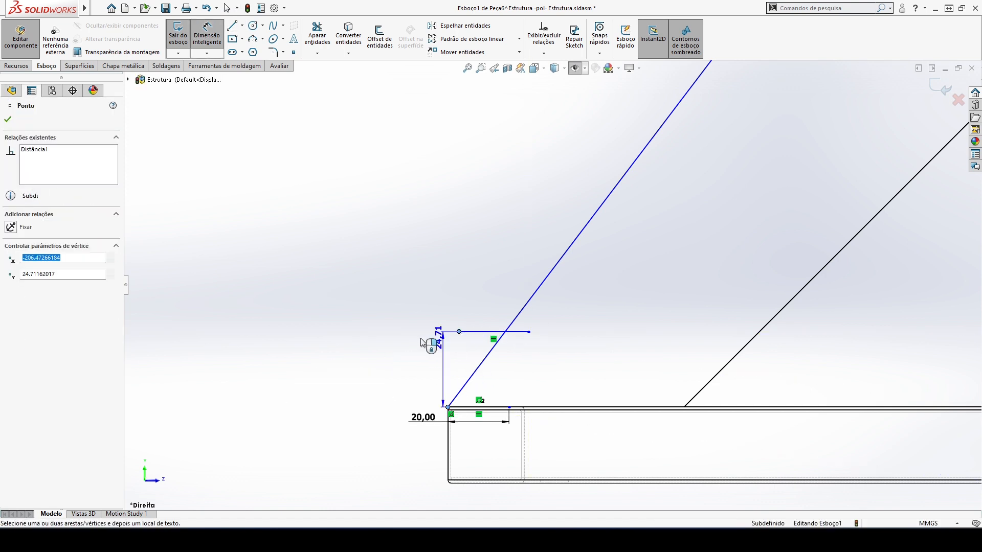
{"action": "left_click", "coordinate": [383, 347]}
{"action": "type", "text": "25"}
{"action": "key", "text": "Return"}
Try to dimension the height from the diagonal's upper end to the upper crossing line's endpoint, and delete the driven dimension
{"action": "scroll", "coordinate": [508, 276], "scroll_direction": "up", "scroll_amount": 2}
{"action": "scroll", "coordinate": [600, 188], "scroll_direction": "up", "scroll_amount": 3}
{"action": "scroll", "coordinate": [635, 208], "scroll_direction": "down", "scroll_amount": 5}
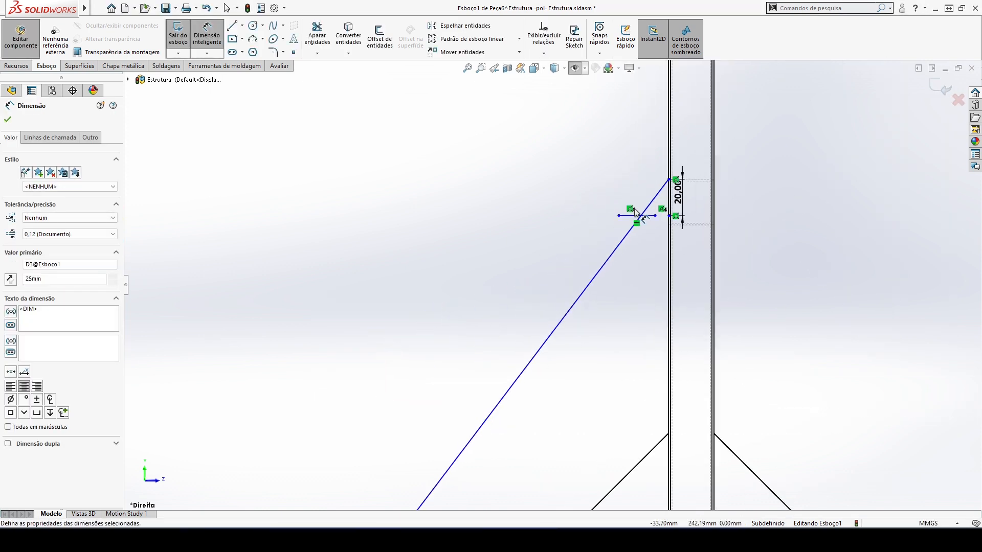
{"action": "left_click", "coordinate": [690, 163]}
{"action": "left_click", "coordinate": [563, 254]}
{"action": "left_click", "coordinate": [529, 220]}
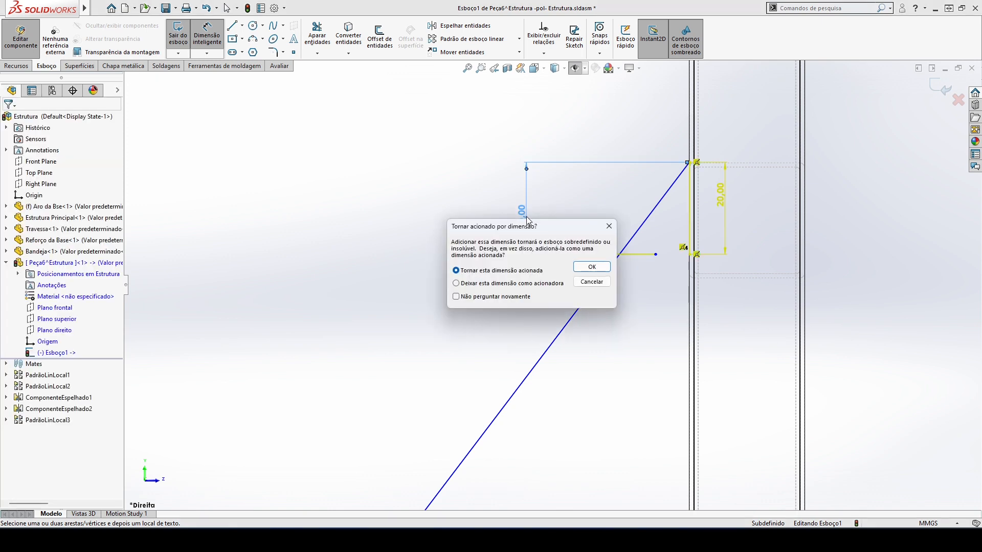
{"action": "key", "text": "Return"}
{"action": "key", "text": "Escape"}
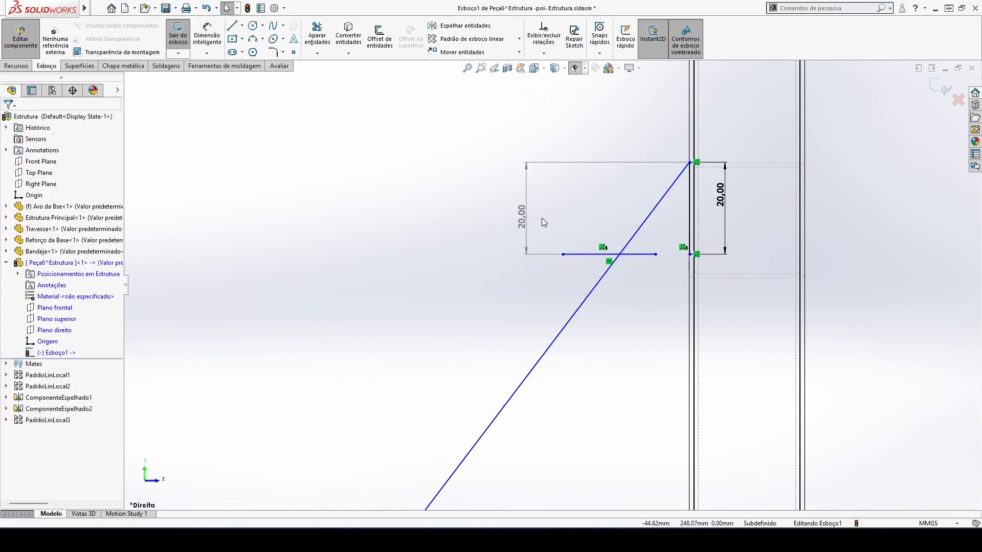
{"action": "left_click", "coordinate": [525, 219]}
{"action": "key", "text": "Delete"}
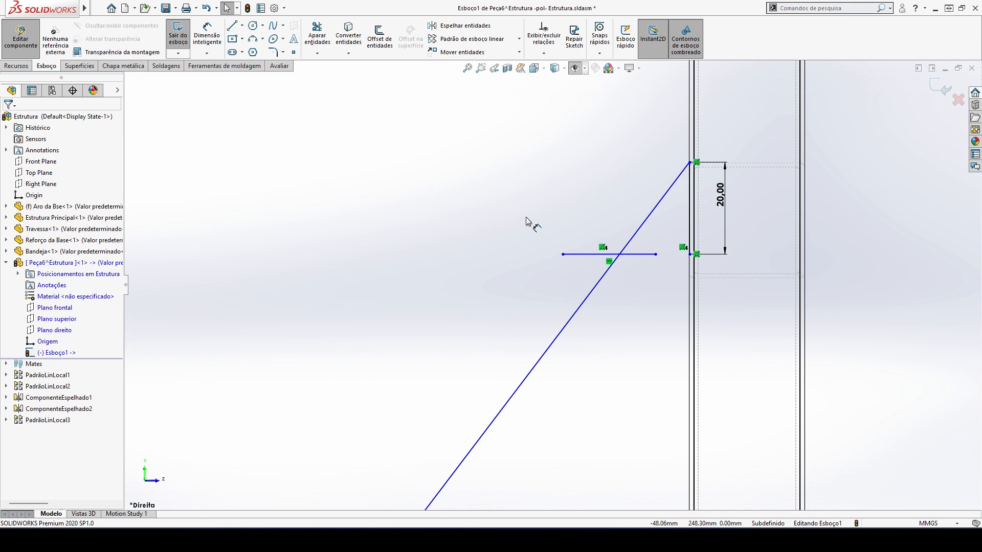
Try to dimension the distance from the diagonal's upper end to the upper crossing line itself, cancelling the command
{"action": "right_click_drag", "start_coordinate": [416, 312], "coordinate": [427, 282]}
{"action": "left_click", "coordinate": [690, 162]}
{"action": "left_click", "coordinate": [583, 255]}
{"action": "left_click", "coordinate": [541, 180]}
{"action": "key", "text": "Escape"}
{"action": "key", "text": "Escape"}
{"action": "scroll", "coordinate": [615, 271], "scroll_direction": "up", "scroll_amount": 3}
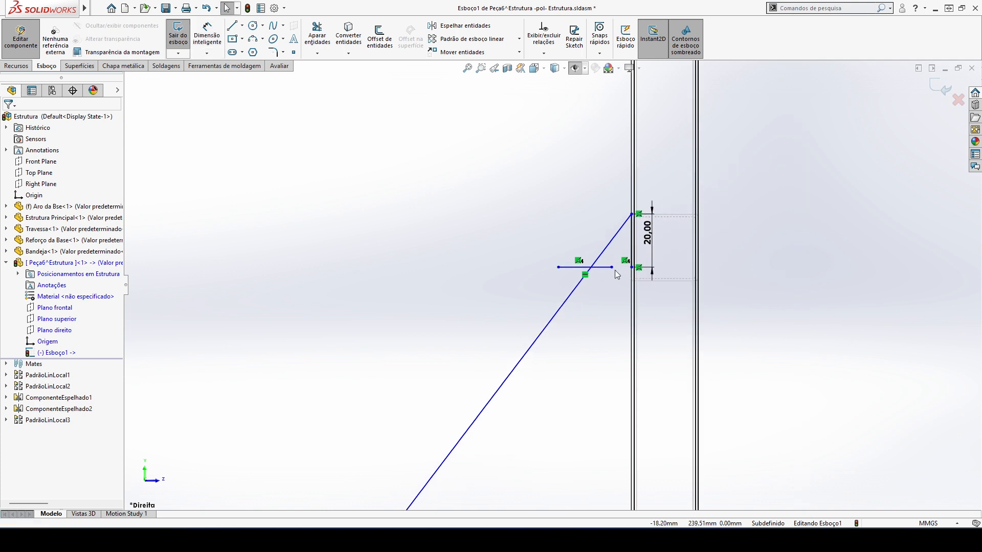
Replace the upper crossing line with a new one drawn slightly lower across the diagonal and make it horizontal
{"action": "scroll", "coordinate": [614, 270], "scroll_direction": "down", "scroll_amount": 4}
{"action": "left_click", "coordinate": [551, 264]}
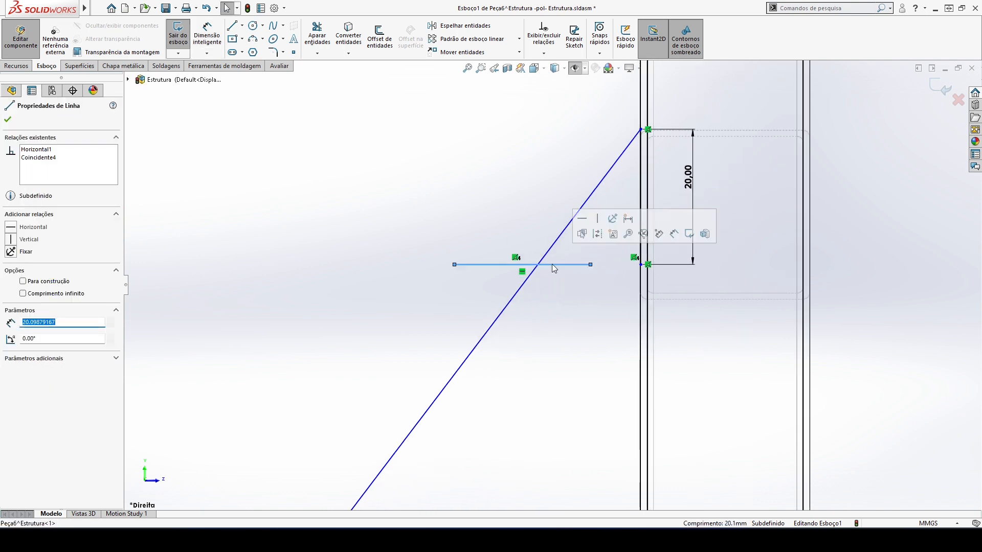
{"action": "key", "text": "Delete"}
{"action": "key", "text": "l"}
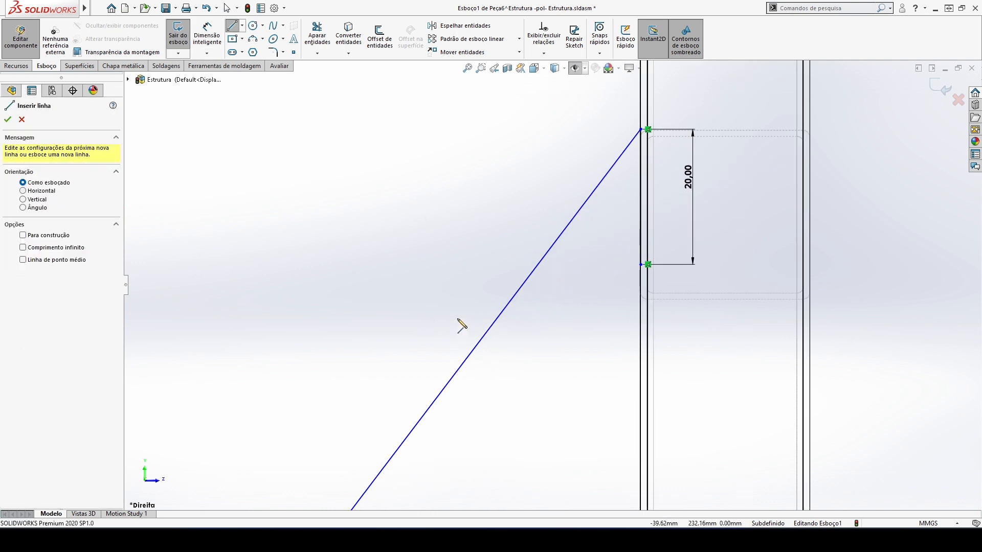
{"action": "left_click", "coordinate": [457, 319]}
{"action": "left_click", "coordinate": [548, 315]}
{"action": "key", "text": "Escape"}
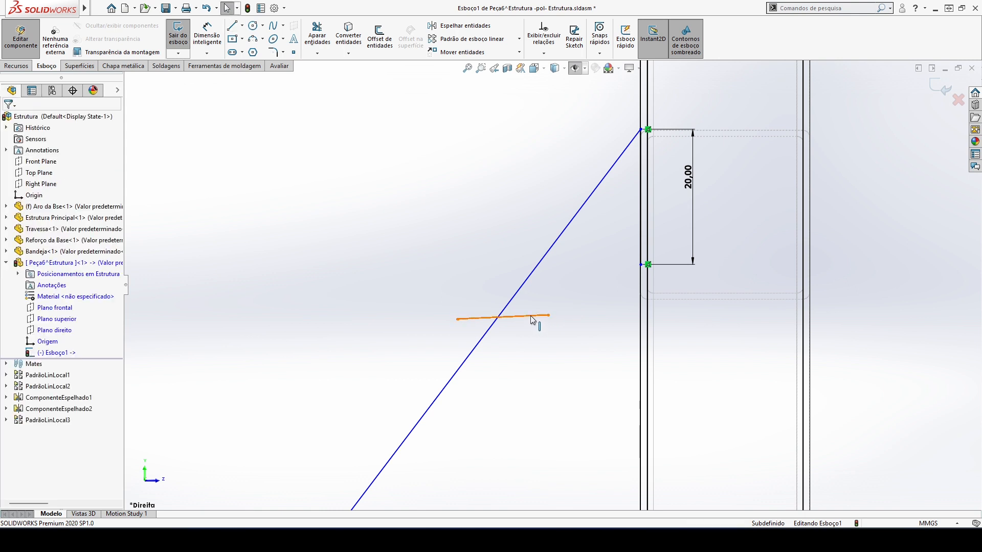
{"action": "left_click", "coordinate": [531, 316]}
{"action": "left_click", "coordinate": [561, 272]}
{"action": "left_click", "coordinate": [447, 254]}
Dimension the new crossing line 25 mm below the diagonal's upper endpoint
{"action": "right_click_drag", "start_coordinate": [447, 254], "coordinate": [519, 138]}
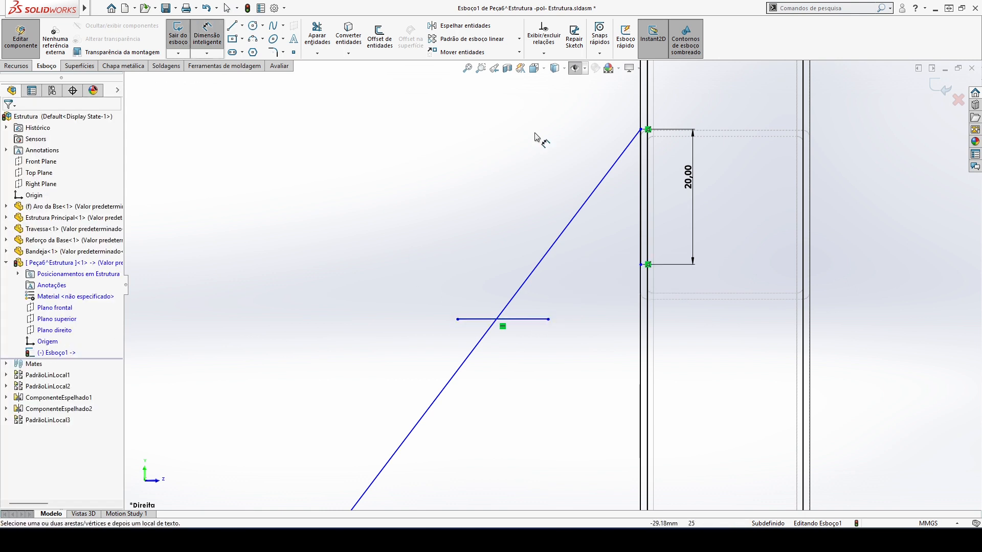
{"action": "left_click", "coordinate": [642, 130]}
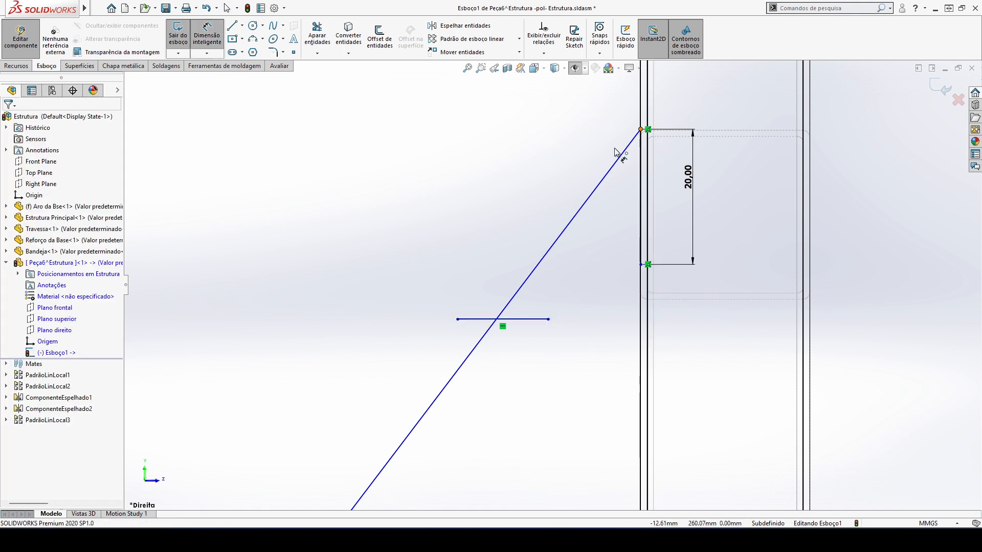
{"action": "left_click", "coordinate": [531, 321]}
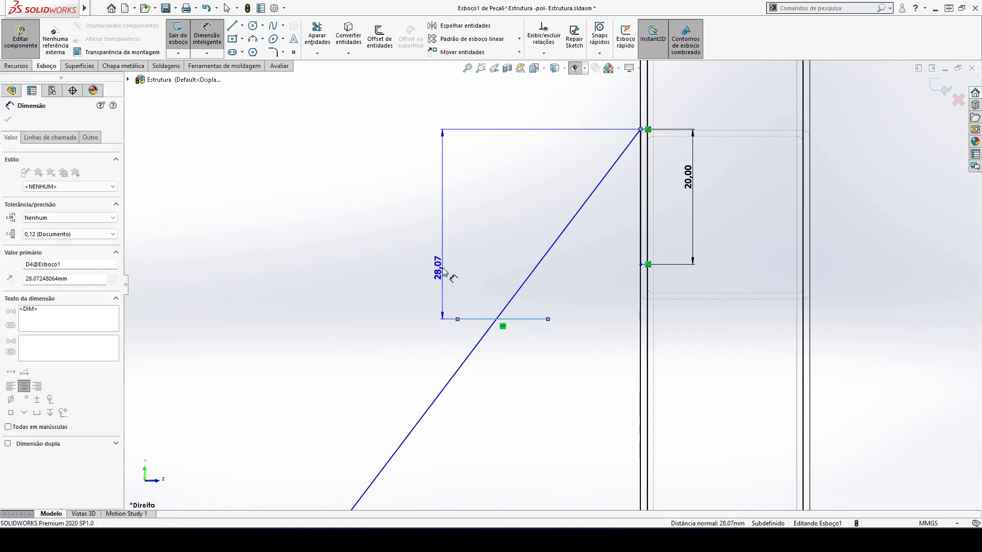
{"action": "left_click", "coordinate": [443, 268]}
{"action": "type", "text": "25"}
{"action": "key", "text": "Return"}
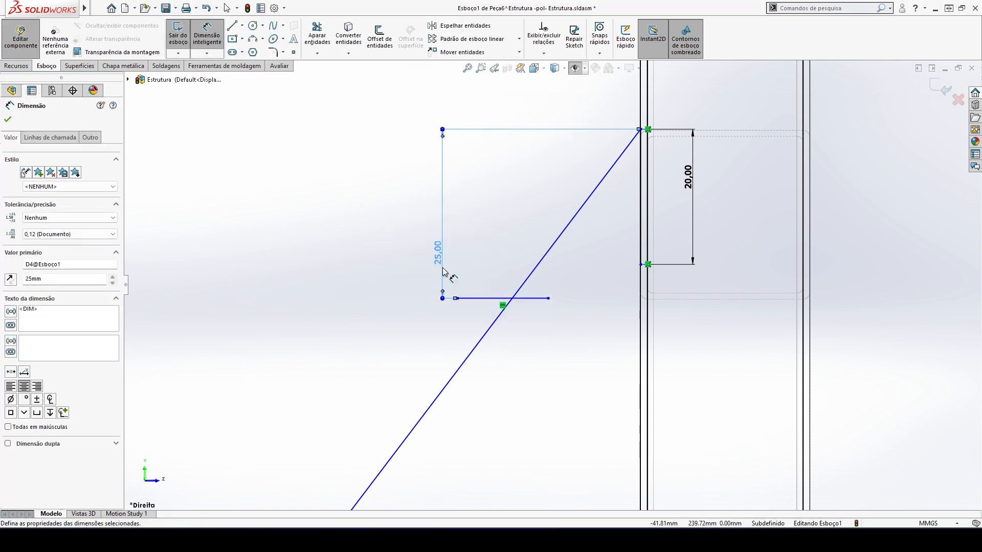
{"action": "scroll", "coordinate": [492, 247], "scroll_direction": "up", "scroll_amount": 1}
{"action": "scroll", "coordinate": [492, 249], "scroll_direction": "up", "scroll_amount": 5}
{"action": "key", "text": "Escape"}
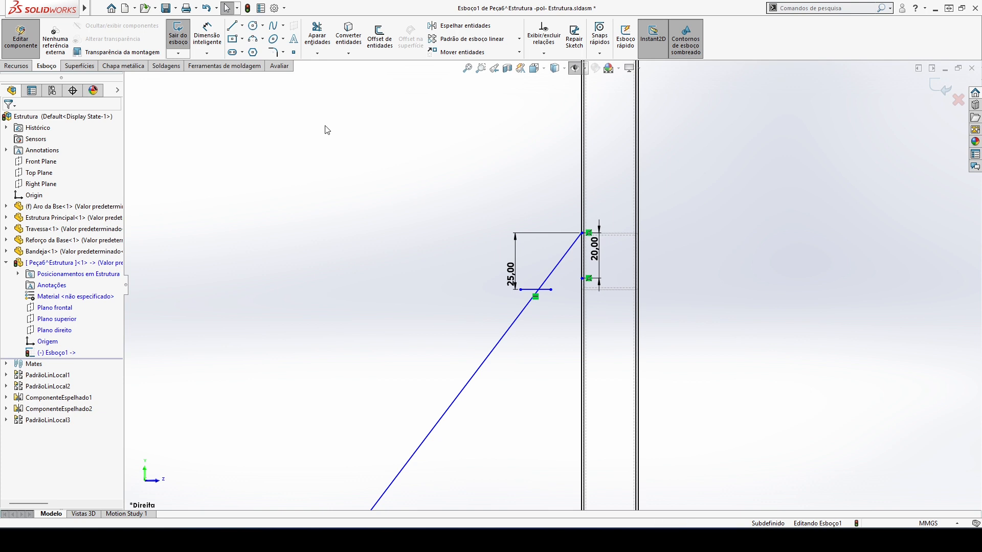
Trim away the middle portion of the diagonal between the two horizontal crossing lines
{"action": "left_click", "coordinate": [321, 39]}
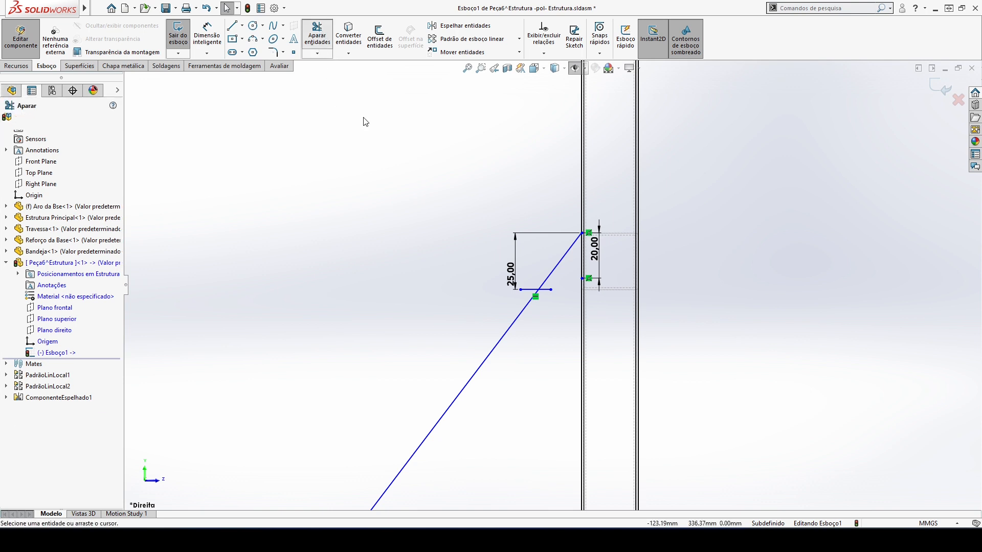
{"action": "scroll", "coordinate": [555, 304], "scroll_direction": "down", "scroll_amount": 5}
{"action": "mouse_move", "coordinate": [420, 289]}
{"action": "left_mouse_down"}
{"action": "mouse_move", "coordinate": [456, 310]}
{"action": "mouse_move", "coordinate": [517, 265]}
{"action": "left_mouse_up"}
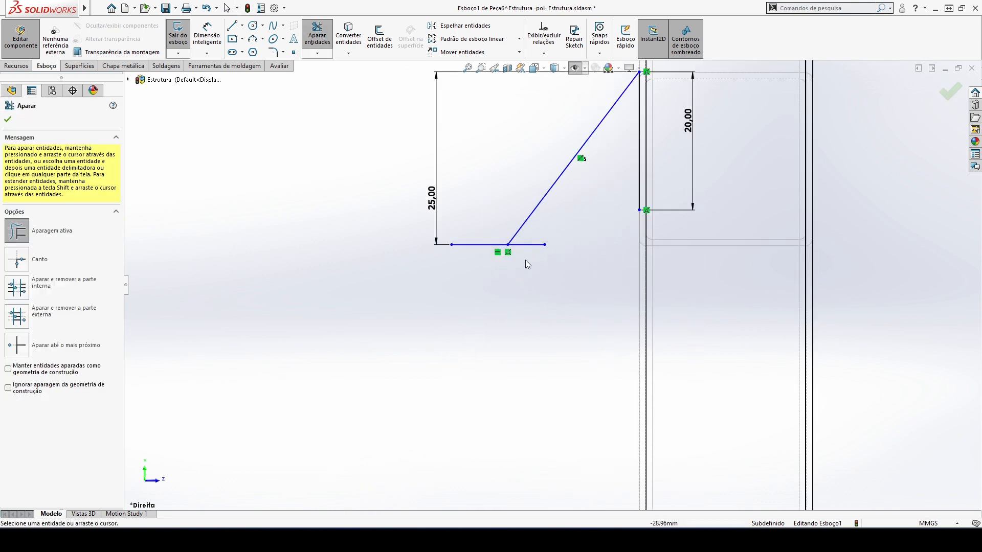
Trim off both sides of the upper crossing line, leaving only the short diagonal stub at the upright
{"action": "scroll", "coordinate": [546, 230], "scroll_direction": "down", "scroll_amount": 3}
{"action": "scroll", "coordinate": [460, 220], "scroll_direction": "up", "scroll_amount": 5}
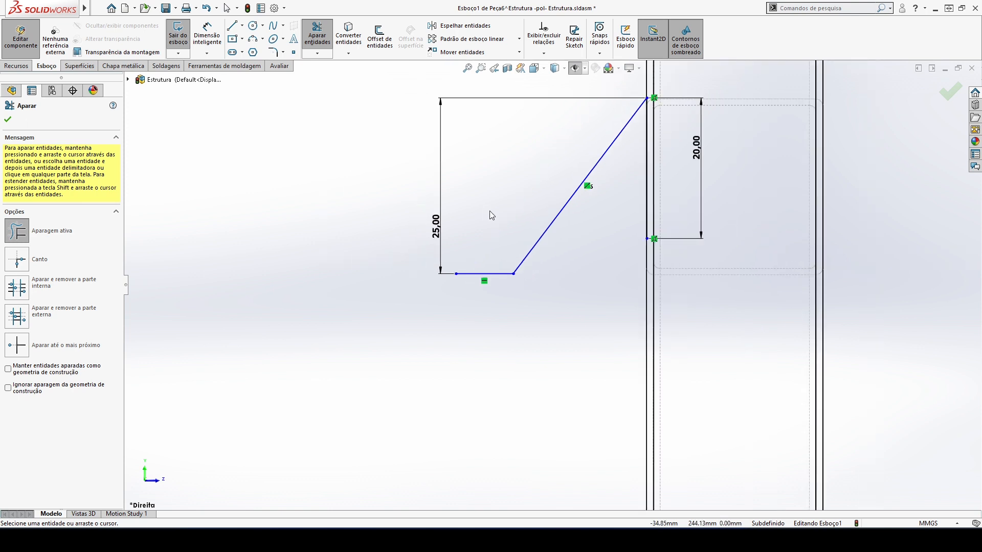
{"action": "scroll", "coordinate": [488, 322], "scroll_direction": "down", "scroll_amount": 3}
{"action": "scroll", "coordinate": [522, 286], "scroll_direction": "up", "scroll_amount": 3}
{"action": "scroll", "coordinate": [521, 280], "scroll_direction": "down", "scroll_amount": 3}
{"action": "left_click_drag", "start_coordinate": [524, 277], "coordinate": [513, 306]}
{"action": "scroll", "coordinate": [516, 314], "scroll_direction": "up", "scroll_amount": 6}
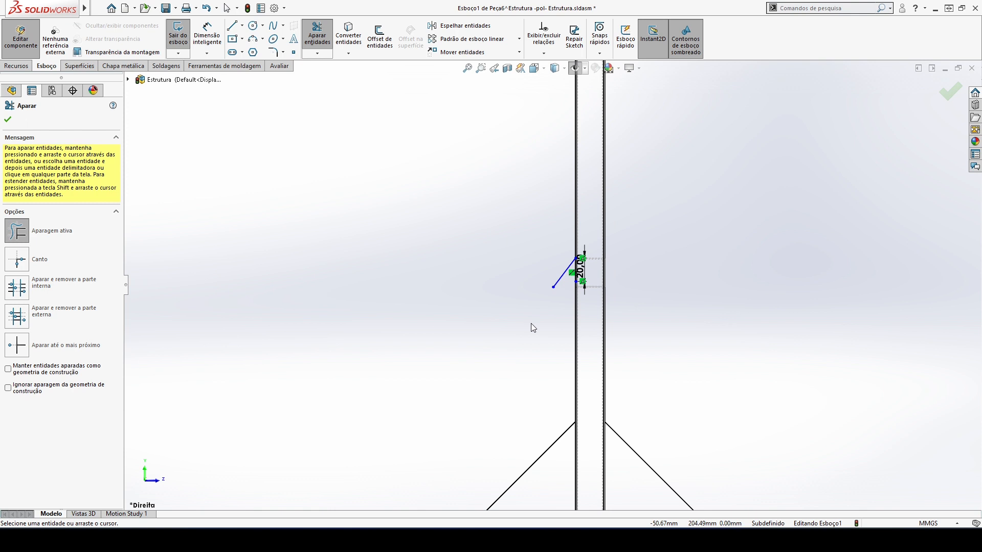
Trim off both sides of the lower crossing line near the base frame and finish trimming
{"action": "scroll", "coordinate": [537, 332], "scroll_direction": "down", "scroll_amount": 3}
{"action": "scroll", "coordinate": [500, 328], "scroll_direction": "down", "scroll_amount": 6}
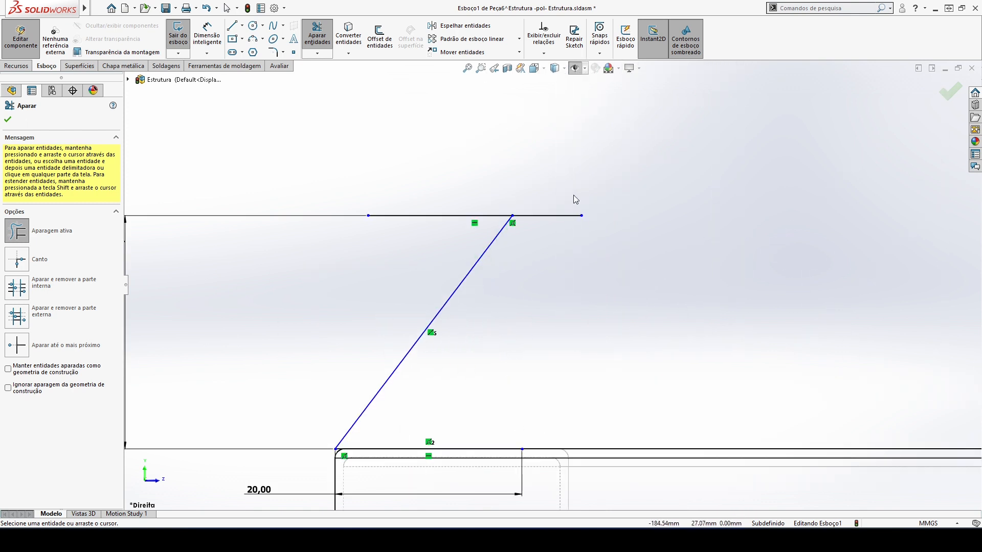
{"action": "scroll", "coordinate": [388, 297], "scroll_direction": "up", "scroll_amount": 6}
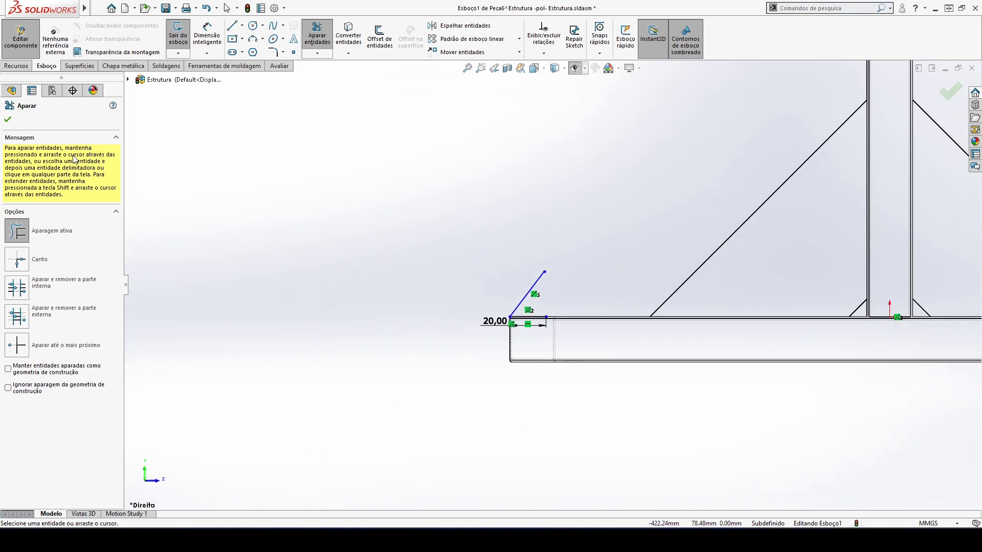
{"action": "left_click", "coordinate": [11, 120]}
{"action": "scroll", "coordinate": [392, 209], "scroll_direction": "up", "scroll_amount": 4}
{"action": "scroll", "coordinate": [641, 205], "scroll_direction": "up", "scroll_amount": 3}
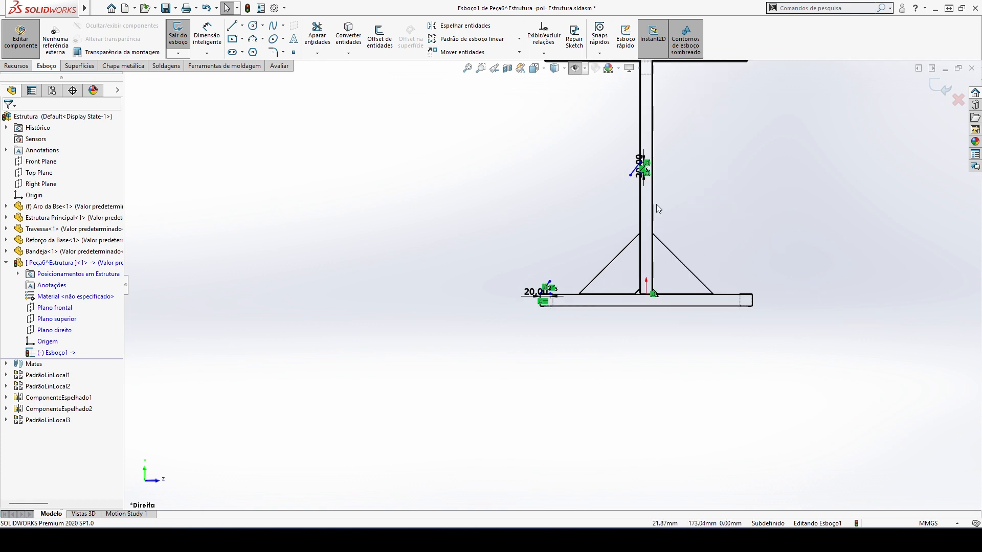
Try to create a sheet metal base flange from the sketch containing both open profiles
{"action": "scroll", "coordinate": [660, 202], "scroll_direction": "down", "scroll_amount": 2}
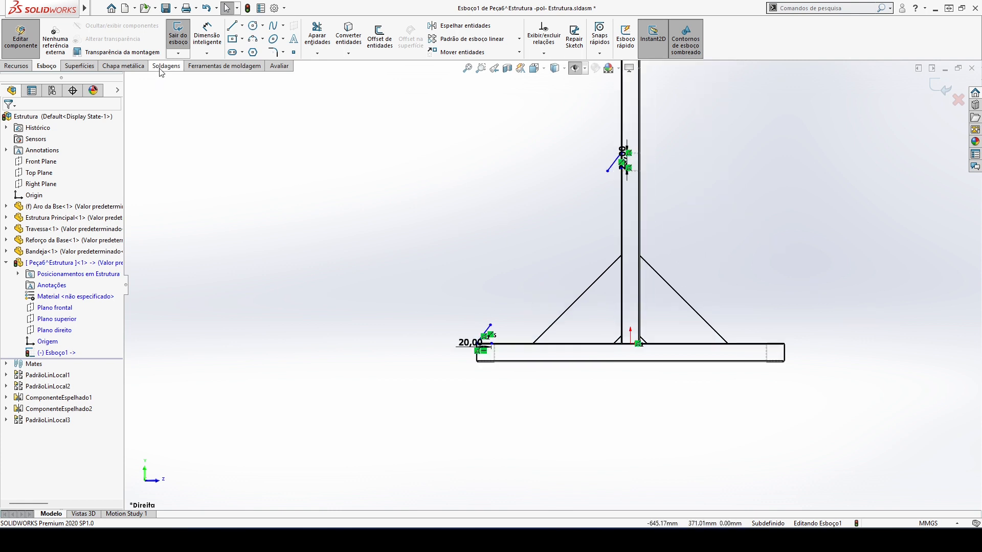
{"action": "left_click", "coordinate": [136, 67]}
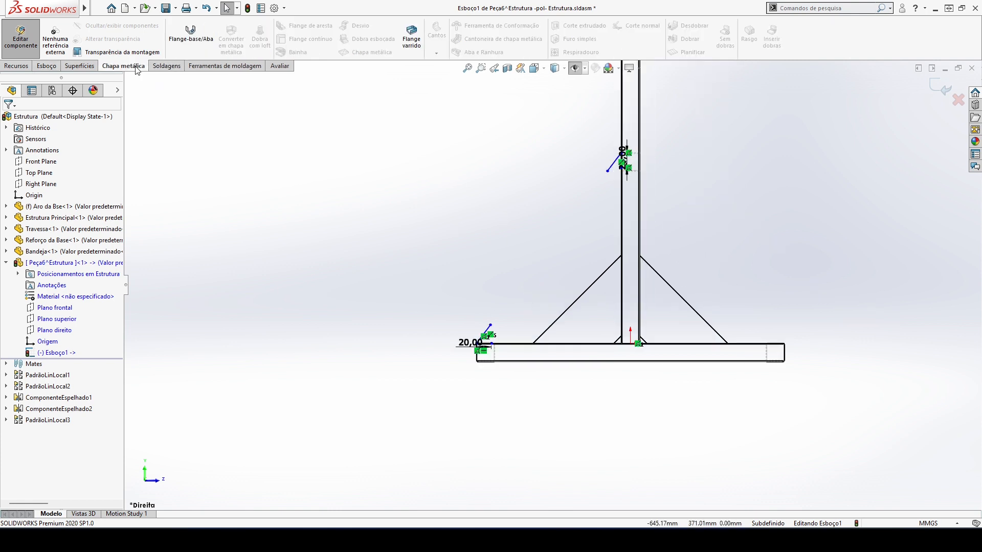
{"action": "left_click", "coordinate": [196, 41]}
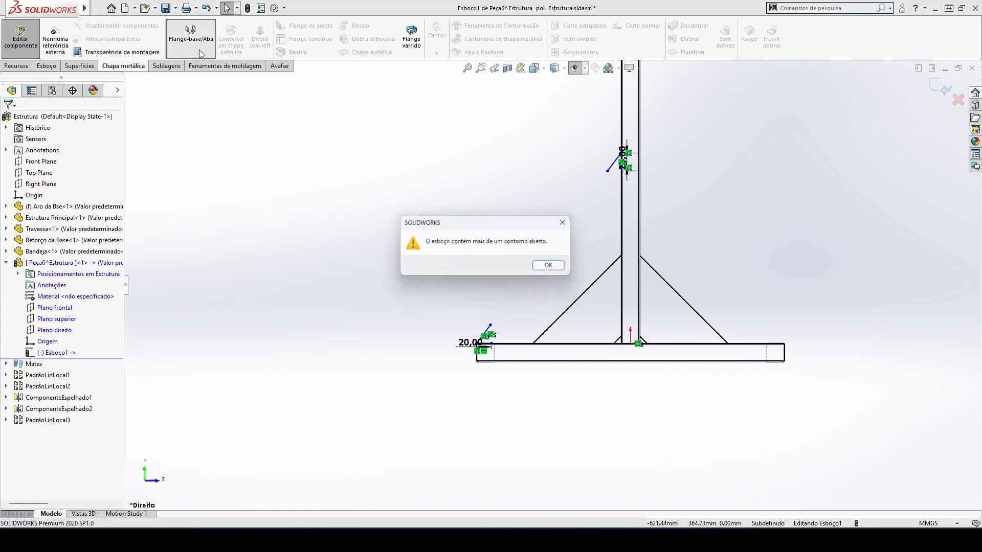
{"action": "left_click", "coordinate": [569, 268]}
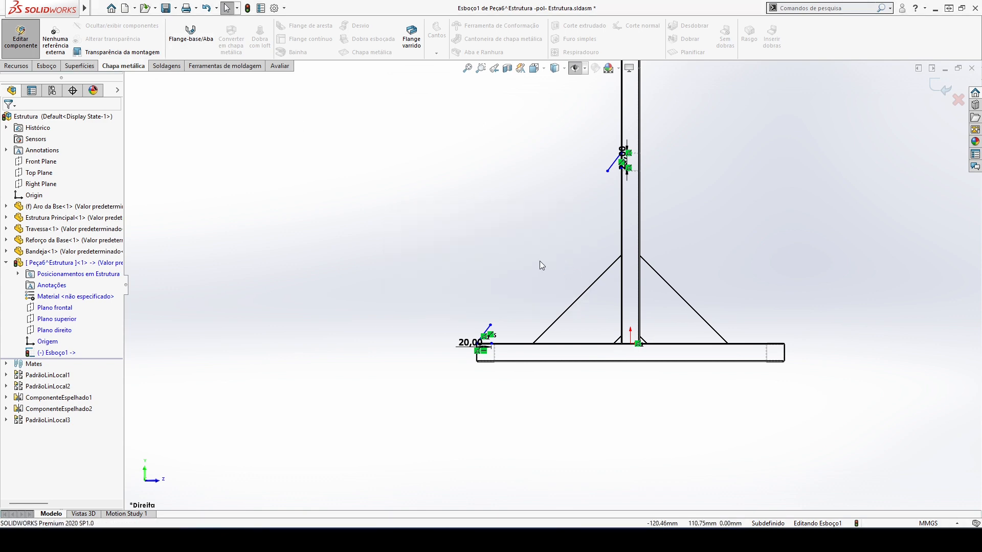
{"action": "middle_click_drag", "start_coordinate": [501, 238], "coordinate": [506, 197]}
{"action": "scroll", "coordinate": [454, 256], "scroll_direction": "down", "scroll_amount": 2}
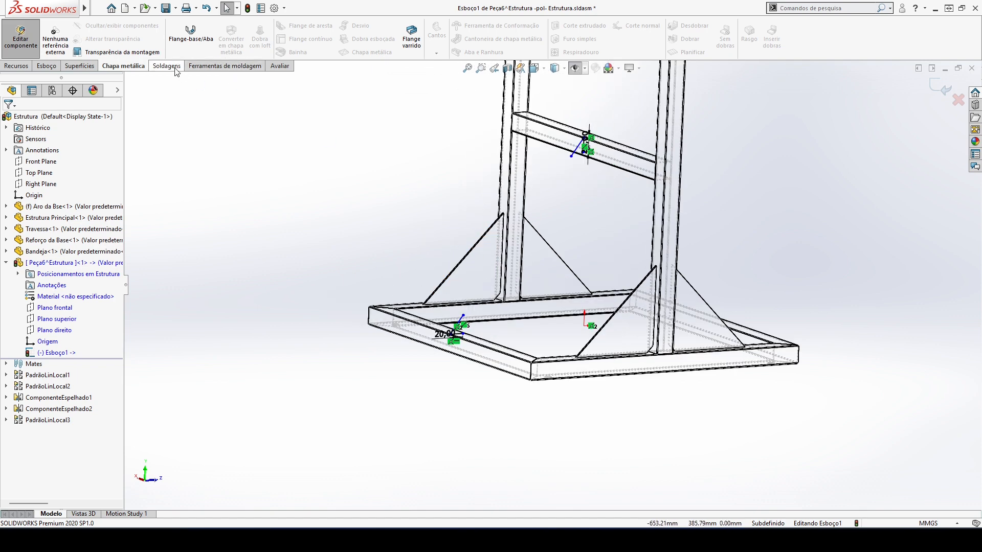
{"action": "left_click", "coordinate": [200, 33]}
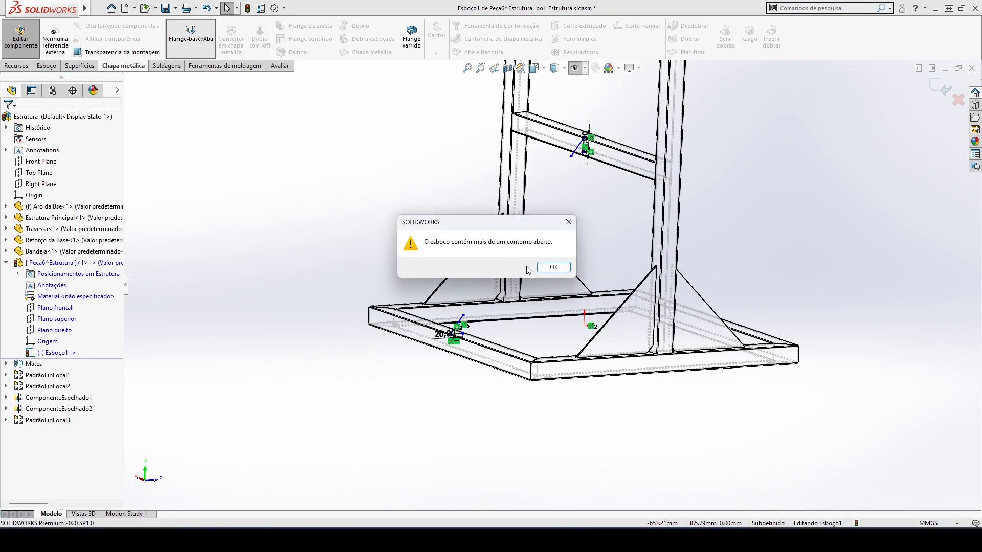
{"action": "left_click", "coordinate": [547, 267]}
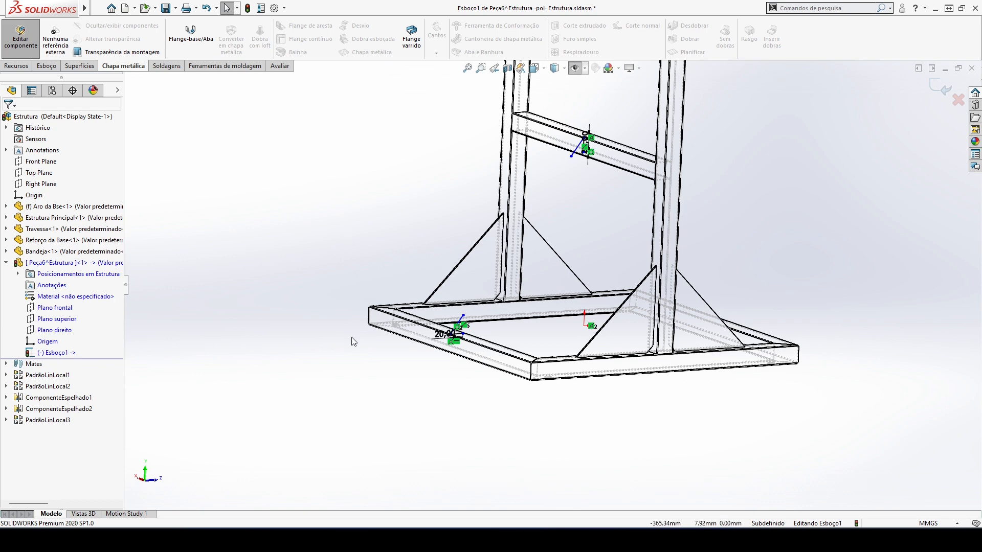
Dimension the length of the upper profile's diagonal line beside the upright, accepting its drawn length
{"action": "key", "text": "space"}
{"action": "left_click", "coordinate": [513, 441]}
{"action": "right_click_drag", "start_coordinate": [467, 406], "coordinate": [468, 358]}
{"action": "scroll", "coordinate": [553, 409], "scroll_direction": "down", "scroll_amount": 10}
{"action": "scroll", "coordinate": [573, 302], "scroll_direction": "down", "scroll_amount": 5}
{"action": "left_click", "coordinate": [530, 363]}
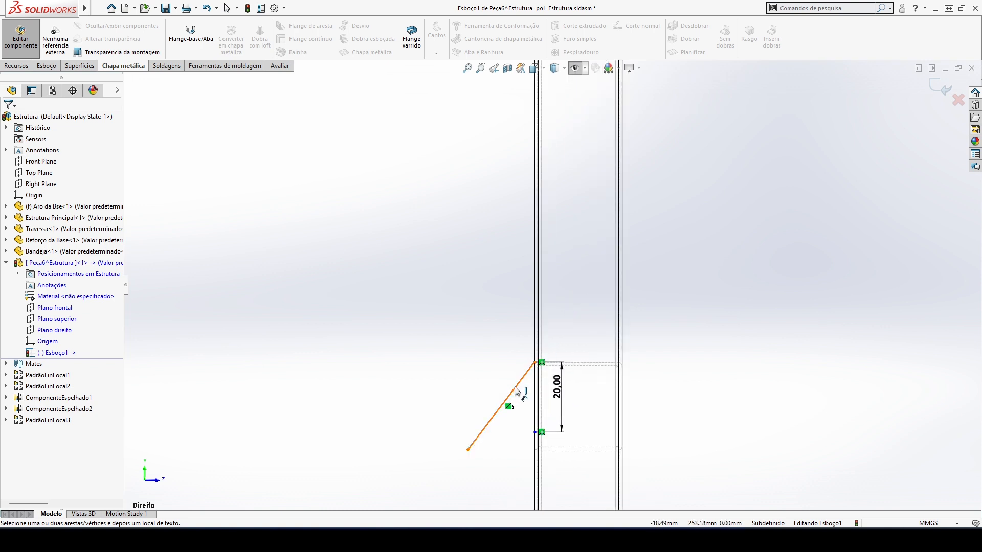
{"action": "left_click", "coordinate": [451, 345]}
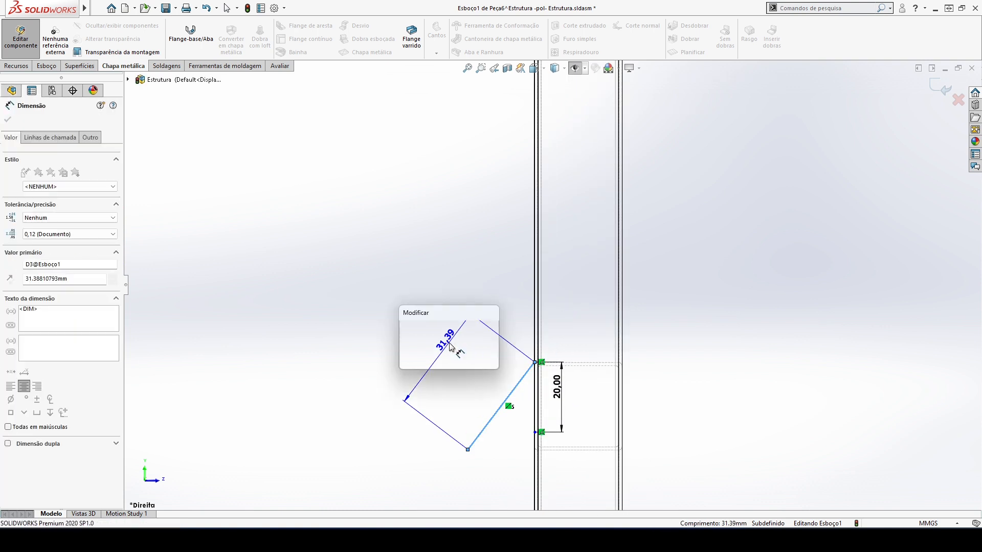
{"action": "left_click", "coordinate": [405, 329]}
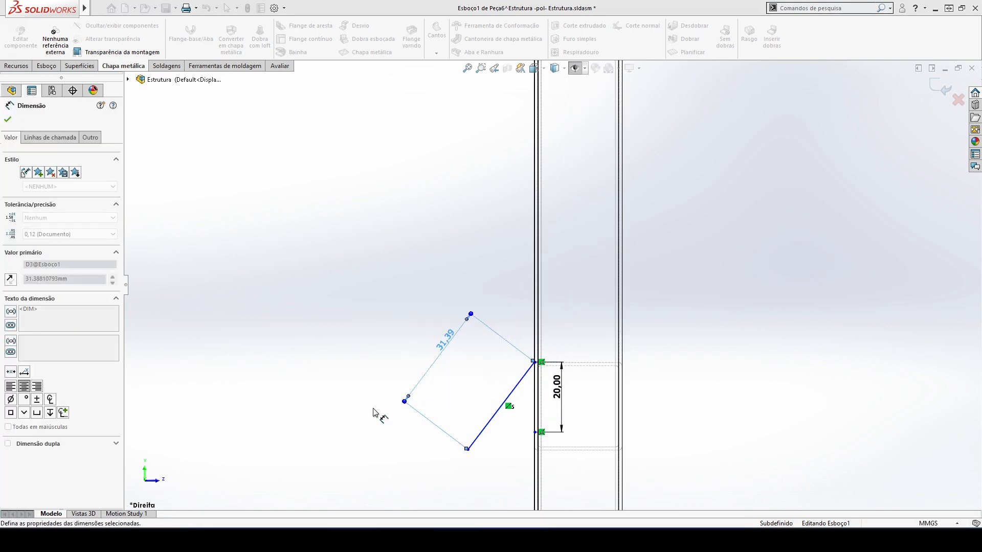
Dimension the angle between the upper diagonal line and the vertical line on the upright, accepting the drawn angle
{"action": "left_click", "coordinate": [488, 421]}
{"action": "left_click", "coordinate": [535, 420]}
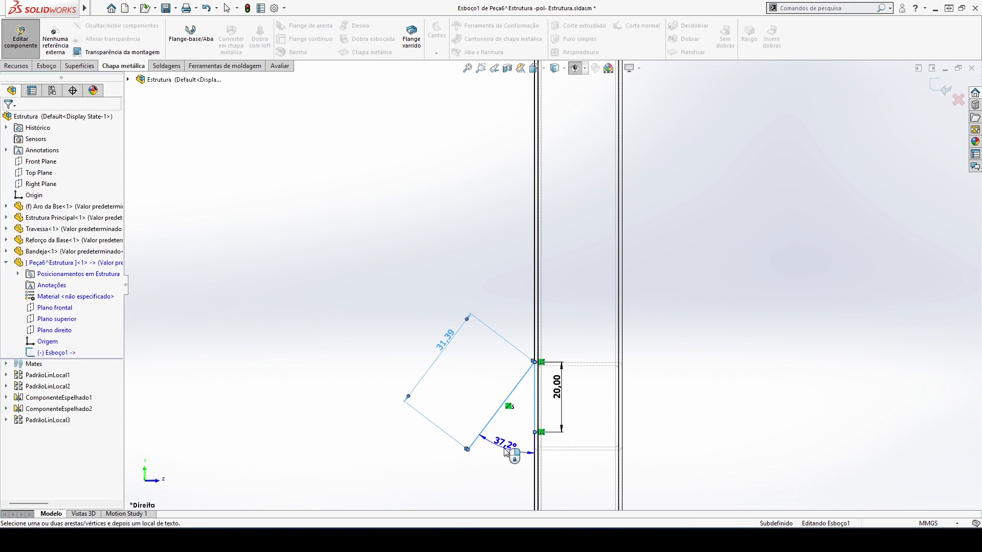
{"action": "left_click", "coordinate": [505, 448]}
{"action": "left_click", "coordinate": [460, 434]}
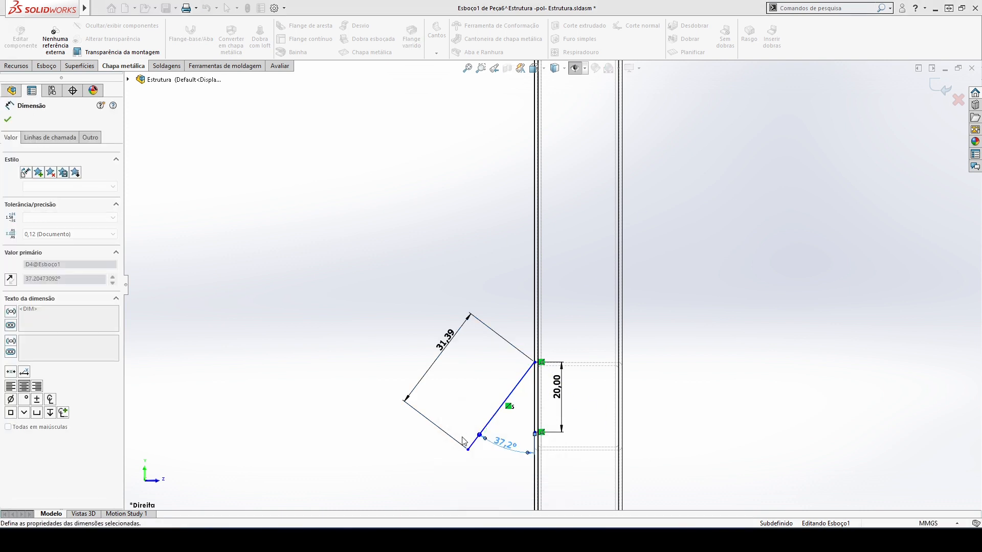
{"action": "scroll", "coordinate": [534, 460], "scroll_direction": "down", "scroll_amount": 4}
{"action": "scroll", "coordinate": [542, 278], "scroll_direction": "down", "scroll_amount": 3}
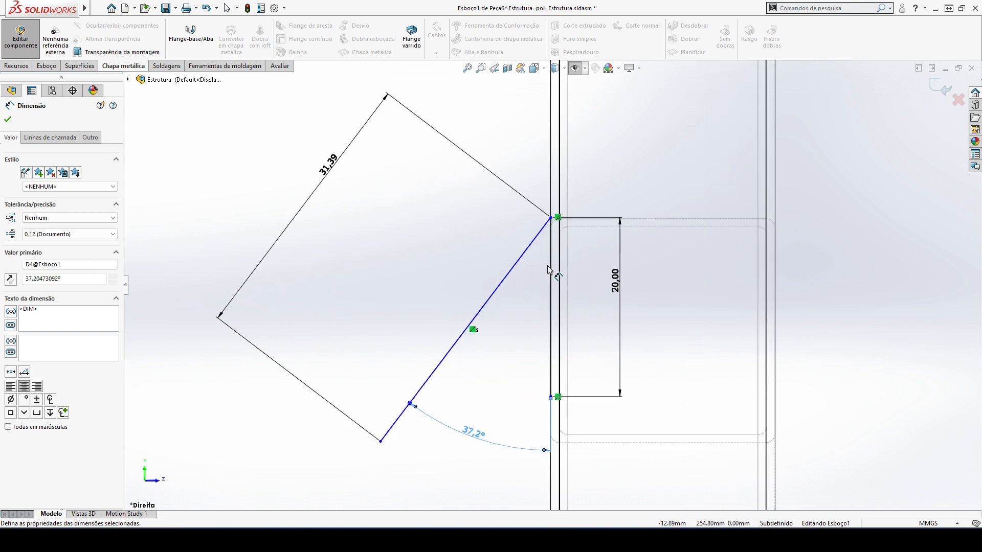
{"action": "key", "text": "Escape"}
{"action": "scroll", "coordinate": [536, 307], "scroll_direction": "up", "scroll_amount": 2}
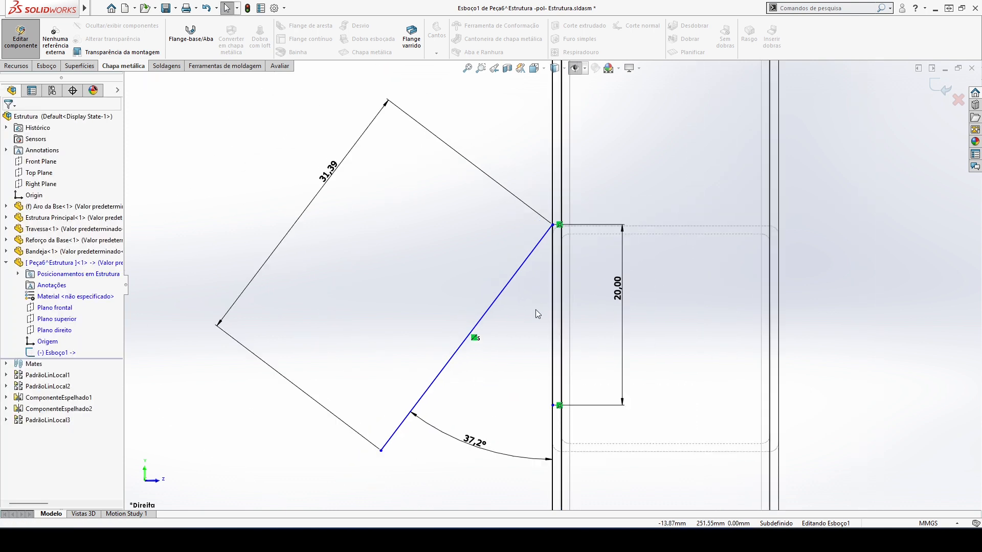
Try to dimension the horizontal distance between the upper diagonal's lower endpoint and the assembly origin
{"action": "left_click", "coordinate": [555, 225]}
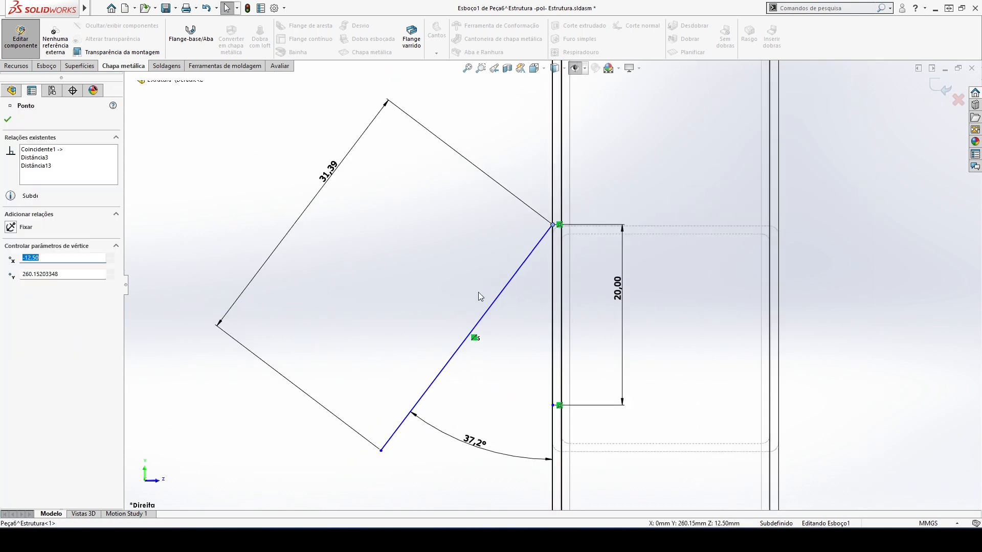
{"action": "scroll", "coordinate": [511, 297], "scroll_direction": "up", "scroll_amount": 3}
{"action": "scroll", "coordinate": [544, 332], "scroll_direction": "down", "scroll_amount": 3}
{"action": "scroll", "coordinate": [506, 373], "scroll_direction": "up", "scroll_amount": 10}
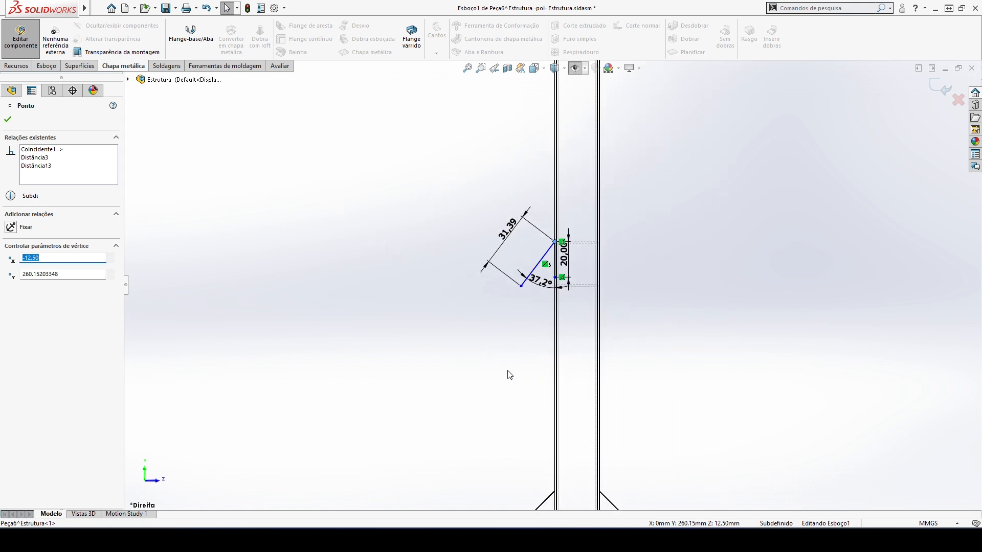
{"action": "scroll", "coordinate": [537, 386], "scroll_direction": "up", "scroll_amount": 3}
{"action": "scroll", "coordinate": [549, 373], "scroll_direction": "down", "scroll_amount": 3}
{"action": "scroll", "coordinate": [568, 295], "scroll_direction": "down", "scroll_amount": 3}
{"action": "left_click", "coordinate": [489, 294]}
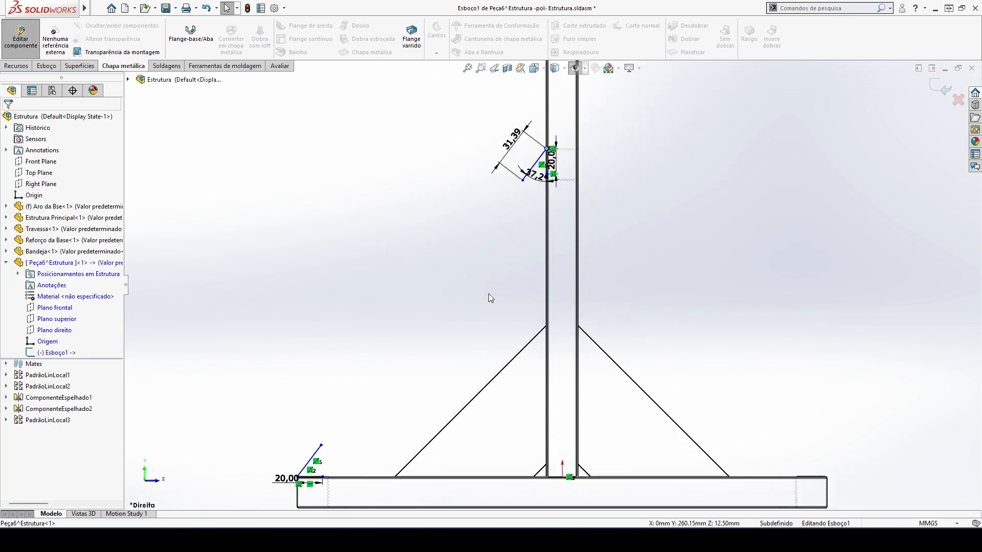
{"action": "left_click", "coordinate": [522, 180]}
{"action": "left_click", "coordinate": [563, 477]}
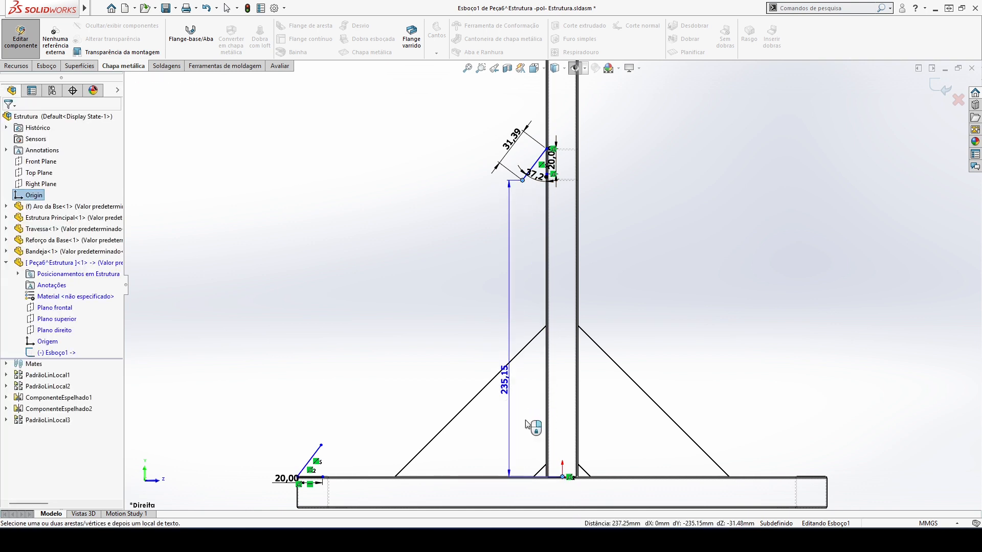
{"action": "scroll", "coordinate": [551, 282], "scroll_direction": "up", "scroll_amount": 3}
{"action": "left_click", "coordinate": [543, 447]}
{"action": "key", "text": "Escape"}
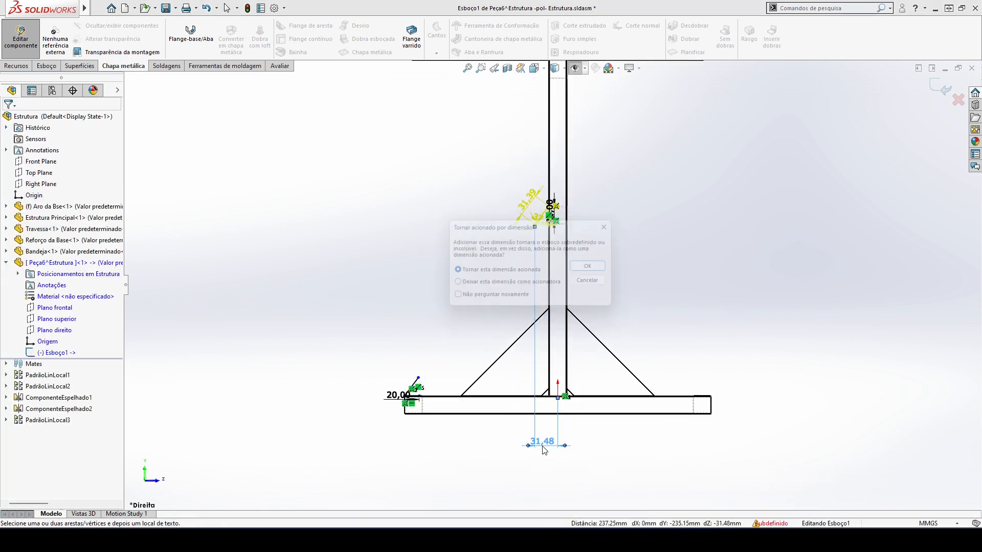
Examine the upper profile's corner and vertical segment against the upright's edge
{"action": "scroll", "coordinate": [563, 287], "scroll_direction": "down", "scroll_amount": 6}
{"action": "scroll", "coordinate": [532, 115], "scroll_direction": "up", "scroll_amount": 2}
{"action": "scroll", "coordinate": [523, 138], "scroll_direction": "down", "scroll_amount": 2}
{"action": "scroll", "coordinate": [523, 139], "scroll_direction": "down", "scroll_amount": 6}
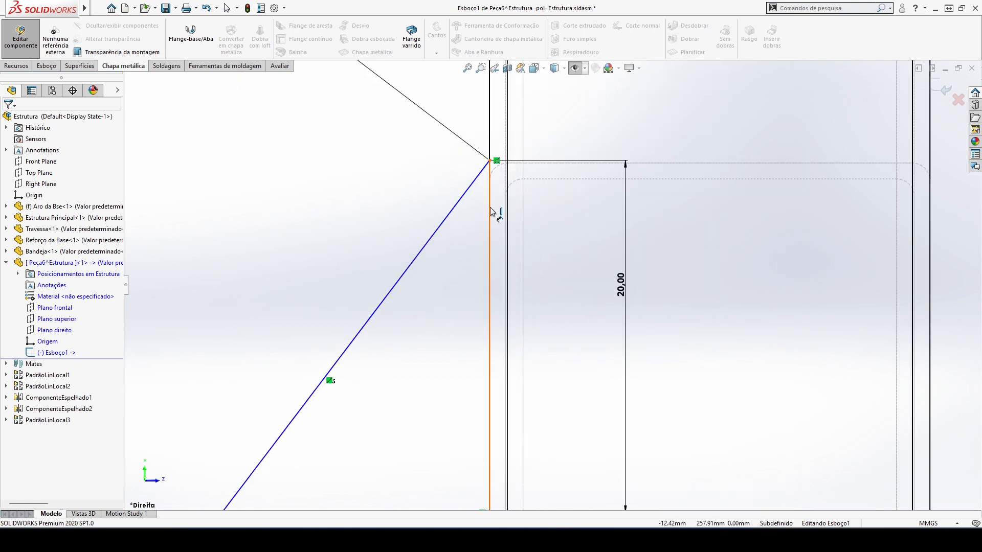
{"action": "scroll", "coordinate": [555, 307], "scroll_direction": "up", "scroll_amount": 5}
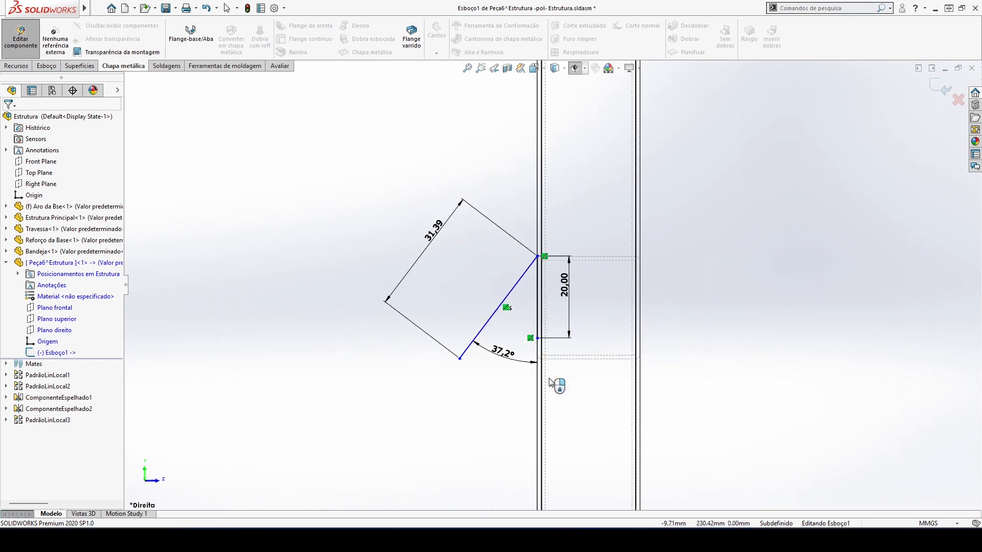
{"action": "scroll", "coordinate": [540, 367], "scroll_direction": "down", "scroll_amount": 6}
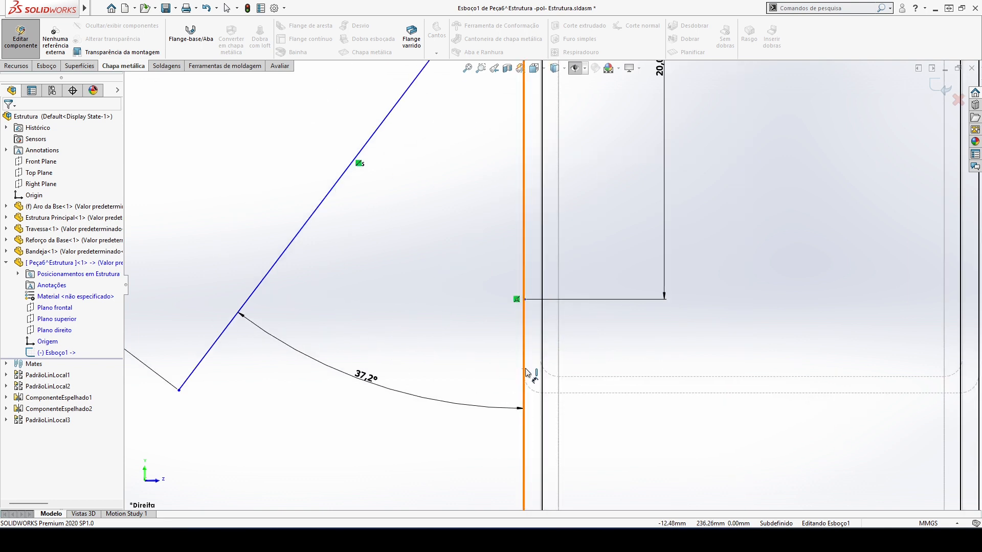
{"action": "scroll", "coordinate": [540, 204], "scroll_direction": "up", "scroll_amount": 5}
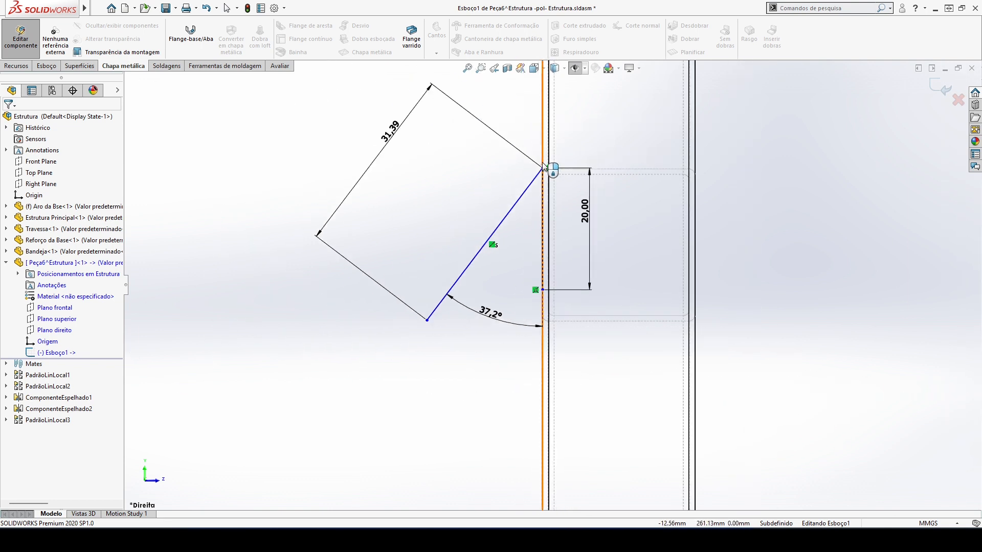
{"action": "scroll", "coordinate": [399, 204], "scroll_direction": "down", "scroll_amount": 2}
{"action": "scroll", "coordinate": [416, 222], "scroll_direction": "up", "scroll_amount": 2}
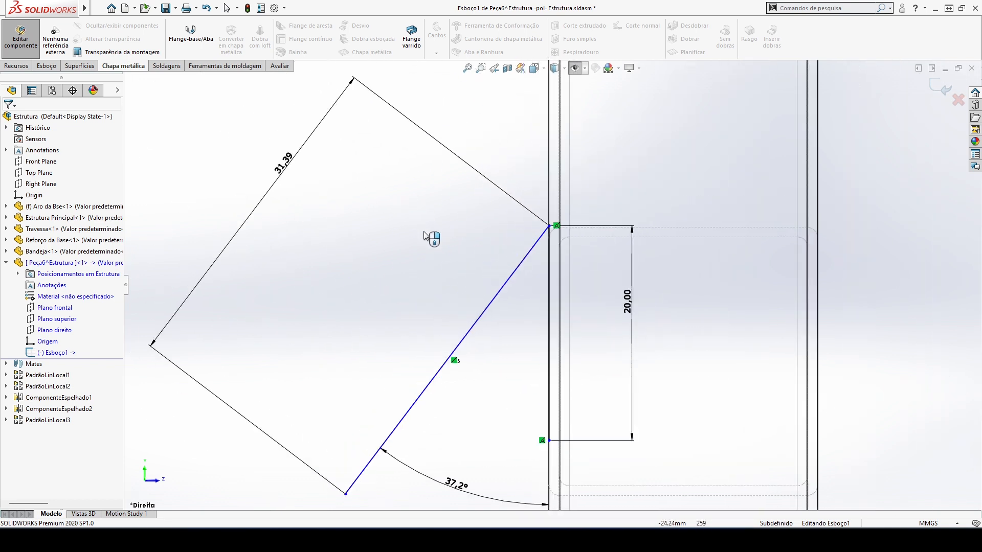
{"action": "scroll", "coordinate": [455, 262], "scroll_direction": "up", "scroll_amount": 3}
{"action": "scroll", "coordinate": [455, 261], "scroll_direction": "up", "scroll_amount": 3}
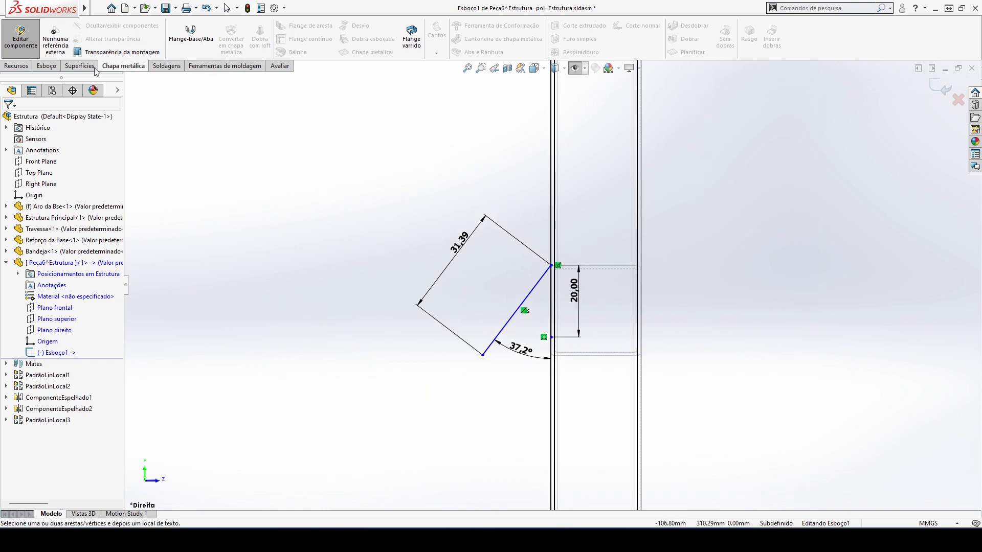
Round the corner between the upper profile's diagonal and vertical lines with a 1.50 mm sketch fillet
{"action": "left_click", "coordinate": [40, 66]}
{"action": "left_click", "coordinate": [275, 53]}
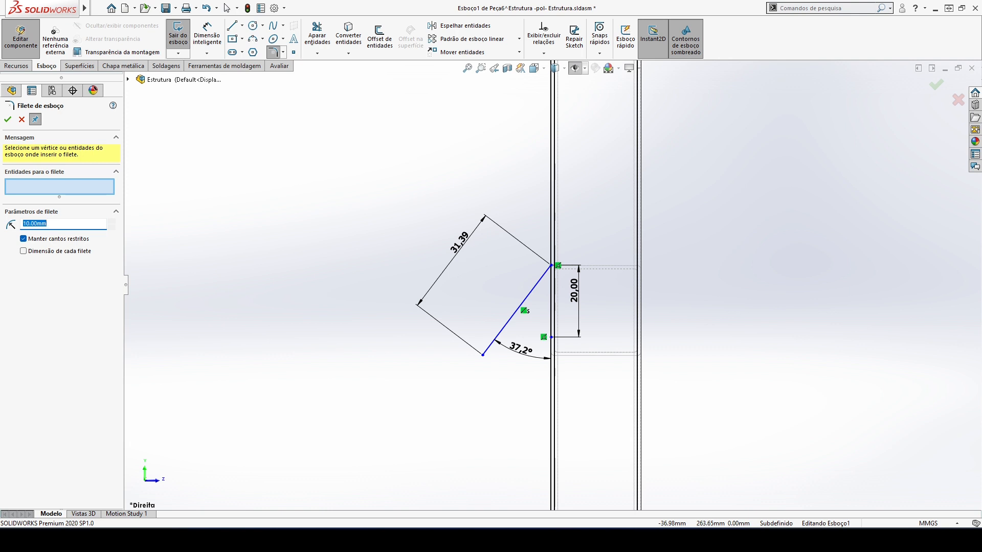
{"action": "scroll", "coordinate": [642, 271], "scroll_direction": "down", "scroll_amount": 3}
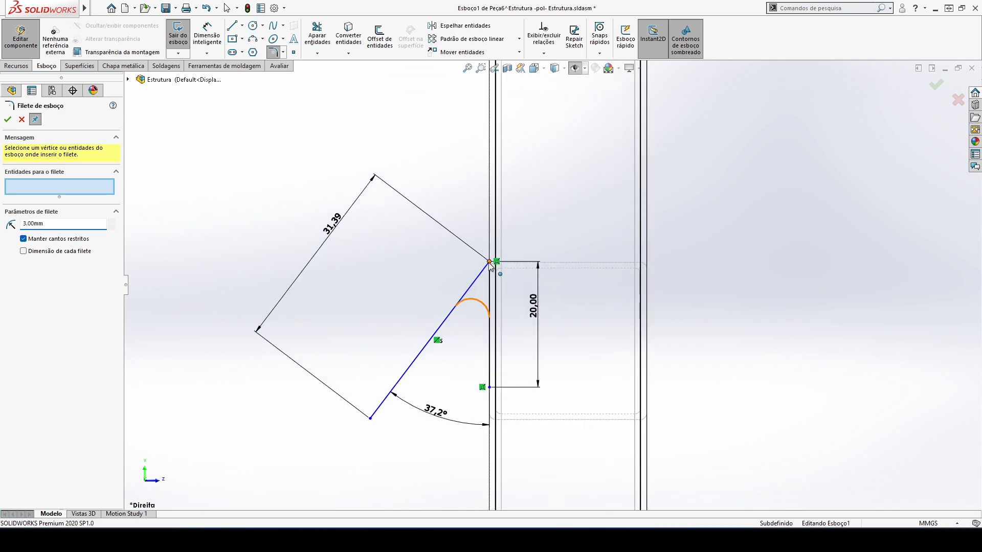
{"action": "left_click", "coordinate": [490, 263]}
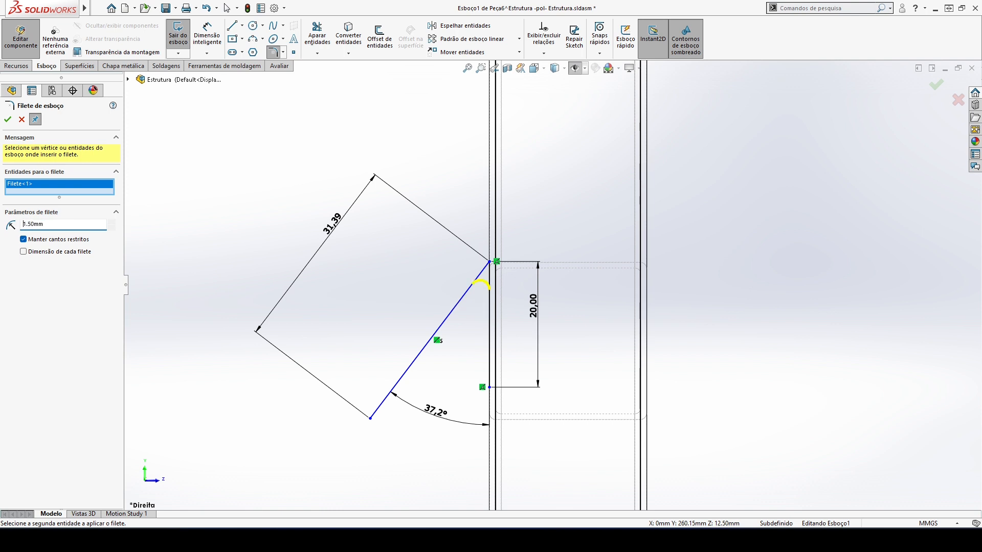
{"action": "left_click", "coordinate": [8, 119]}
{"action": "left_click", "coordinate": [7, 119]}
Round the lower profile's corner at the end of the base frame with a 1.50 mm sketch fillet
{"action": "scroll", "coordinate": [464, 360], "scroll_direction": "up", "scroll_amount": 9}
{"action": "scroll", "coordinate": [494, 409], "scroll_direction": "up", "scroll_amount": 3}
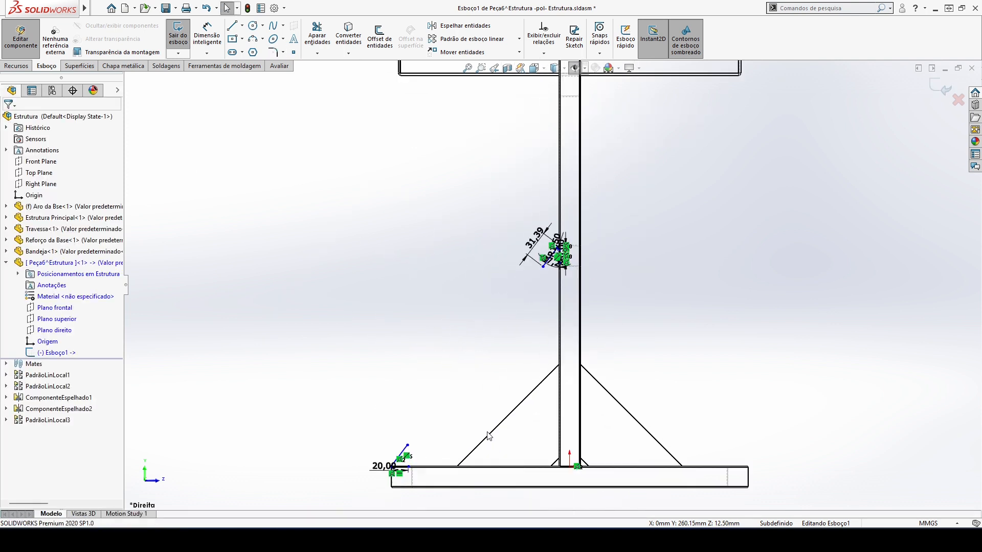
{"action": "scroll", "coordinate": [476, 455], "scroll_direction": "down", "scroll_amount": 3}
{"action": "left_click", "coordinate": [273, 52]}
{"action": "scroll", "coordinate": [357, 467], "scroll_direction": "down", "scroll_amount": 5}
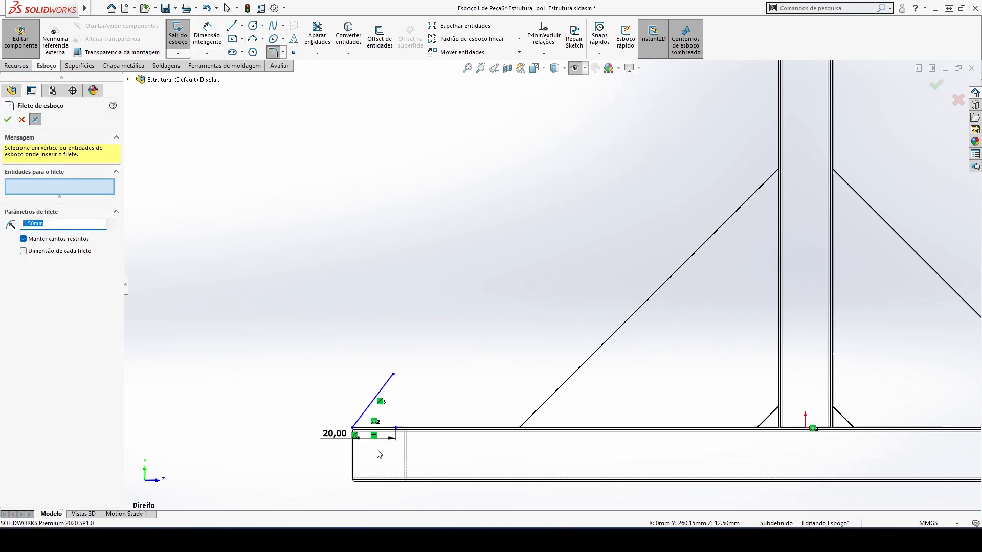
{"action": "left_click", "coordinate": [364, 399]}
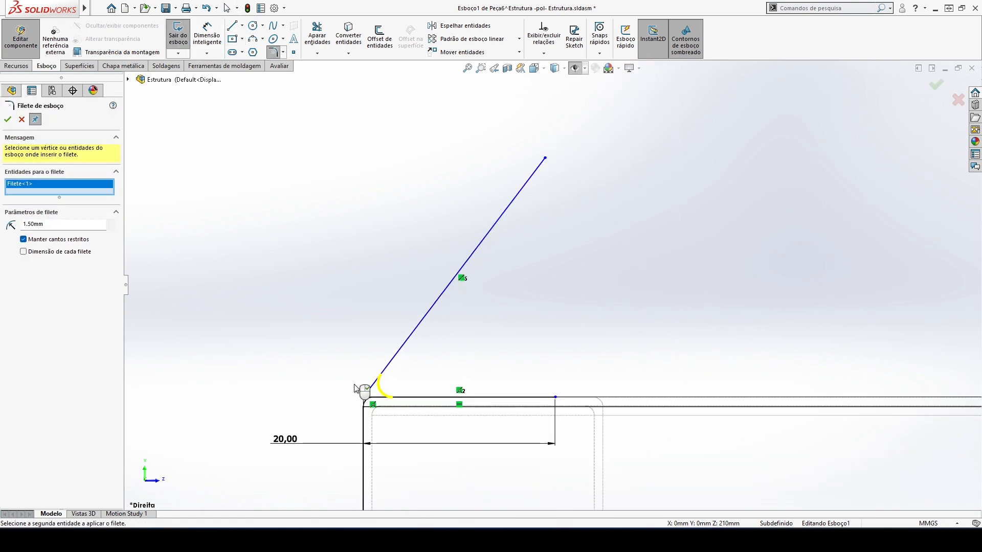
{"action": "left_click", "coordinate": [8, 120]}
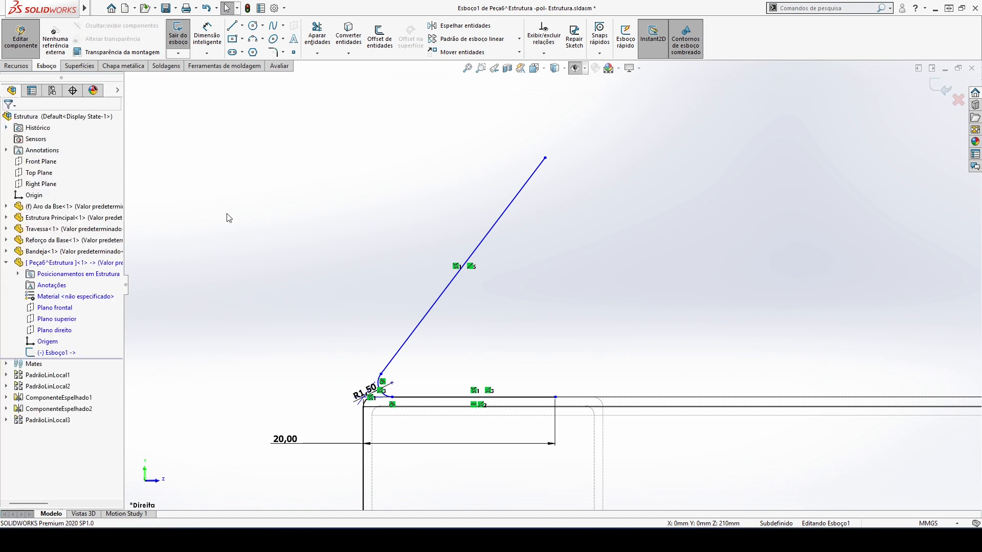
Add a driven angle dimension between the lower profile's diagonal and its horizontal line on the base frame
{"action": "key", "text": "d"}
{"action": "left_click", "coordinate": [453, 282]}
{"action": "left_click", "coordinate": [520, 397]}
{"action": "left_click", "coordinate": [541, 333]}
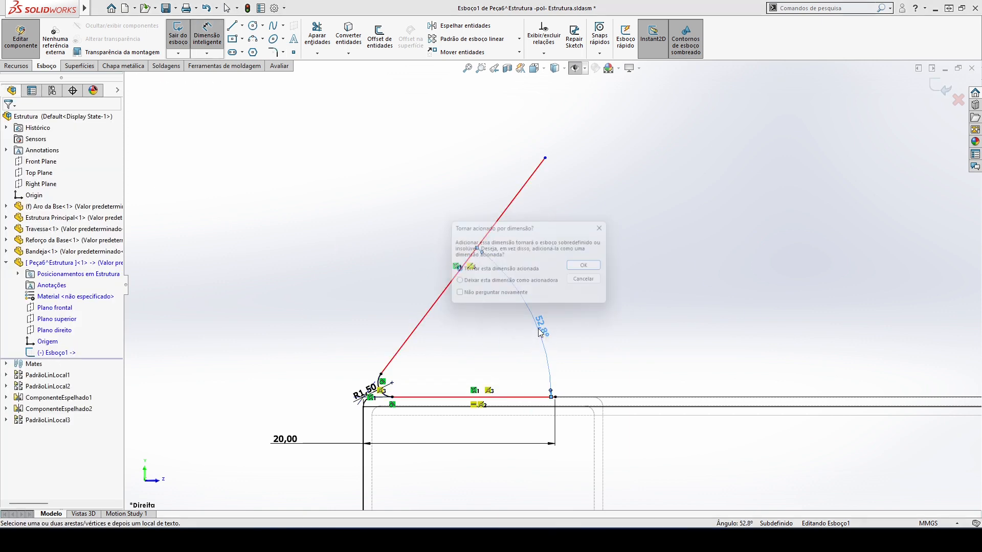
{"action": "left_click", "coordinate": [592, 269]}
{"action": "scroll", "coordinate": [569, 294], "scroll_direction": "up", "scroll_amount": 2}
{"action": "scroll", "coordinate": [590, 293], "scroll_direction": "up", "scroll_amount": 3}
{"action": "scroll", "coordinate": [631, 263], "scroll_direction": "down", "scroll_amount": 3}
{"action": "scroll", "coordinate": [530, 344], "scroll_direction": "down", "scroll_amount": 3}
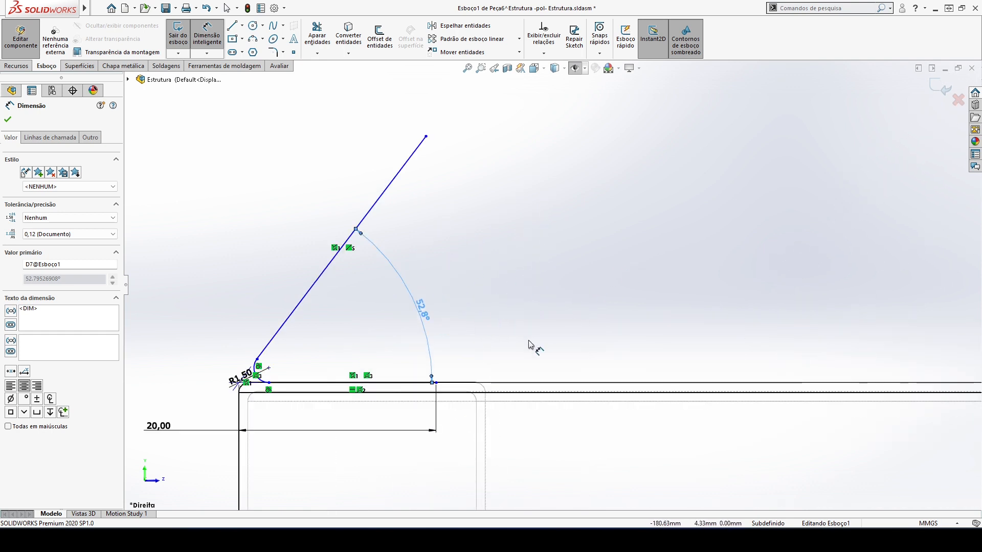
{"action": "scroll", "coordinate": [473, 318], "scroll_direction": "down", "scroll_amount": 2}
{"action": "key", "text": "Escape"}
{"action": "scroll", "coordinate": [537, 250], "scroll_direction": "up", "scroll_amount": 5}
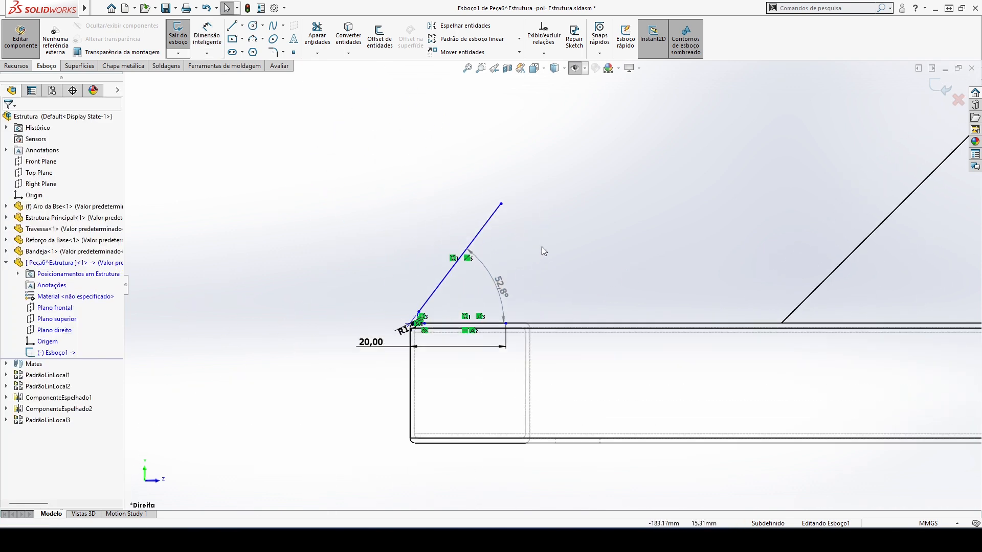
Dimension the length of the lower profile's diagonal line at the end of the base frame
{"action": "key", "text": "space"}
{"action": "left_click", "coordinate": [369, 279]}
{"action": "key", "text": "d"}
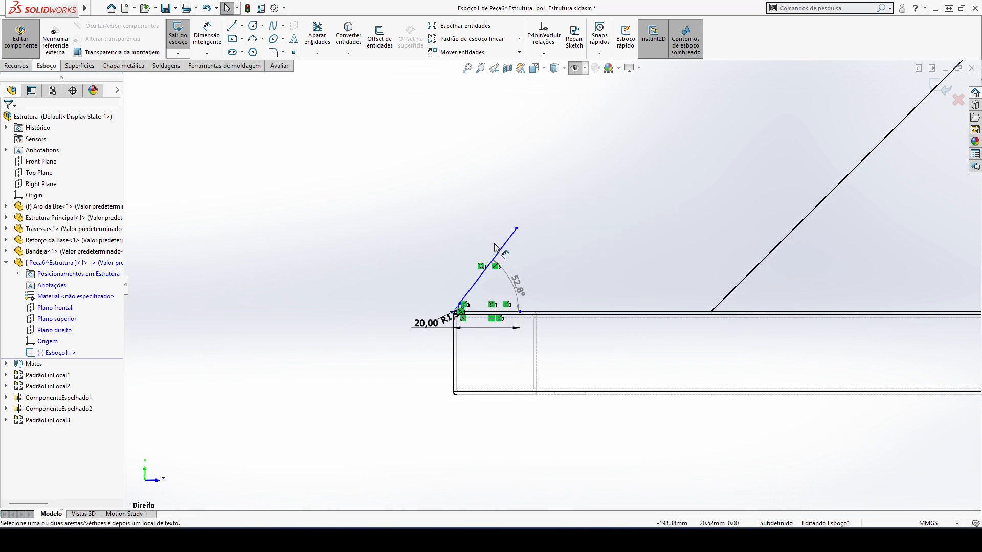
{"action": "left_click", "coordinate": [496, 253]}
{"action": "left_click", "coordinate": [438, 229]}
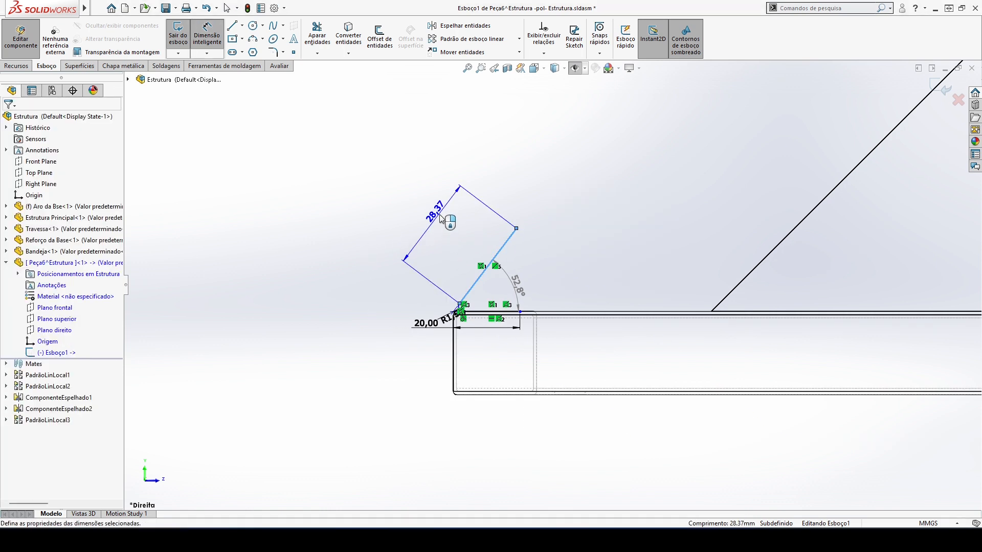
{"action": "left_click", "coordinate": [397, 205]}
{"action": "key", "text": "Escape"}
Try to create a sheet metal base flange from the sketch containing both the upper and lower profiles
{"action": "scroll", "coordinate": [354, 245], "scroll_direction": "up", "scroll_amount": 3}
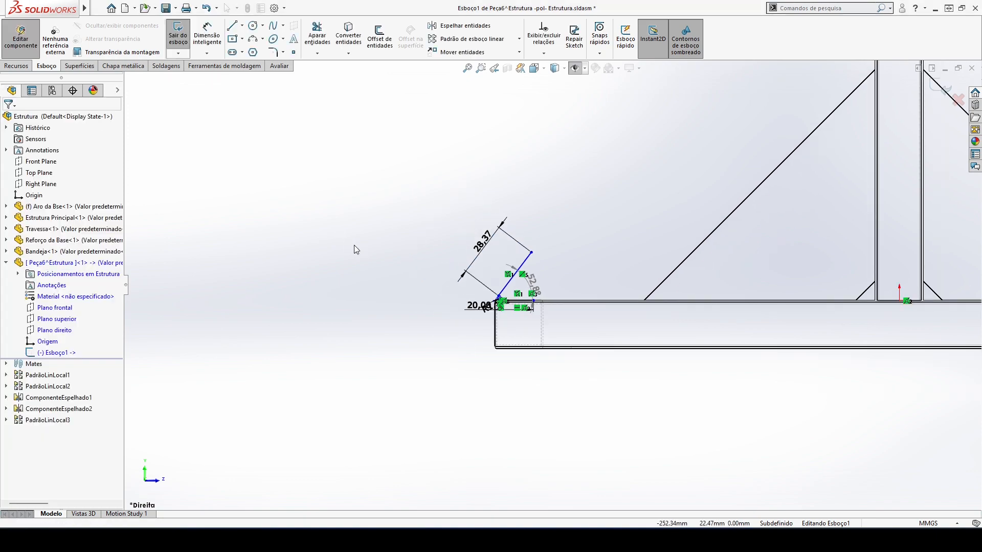
{"action": "key", "text": "space"}
{"action": "left_click", "coordinate": [627, 169]}
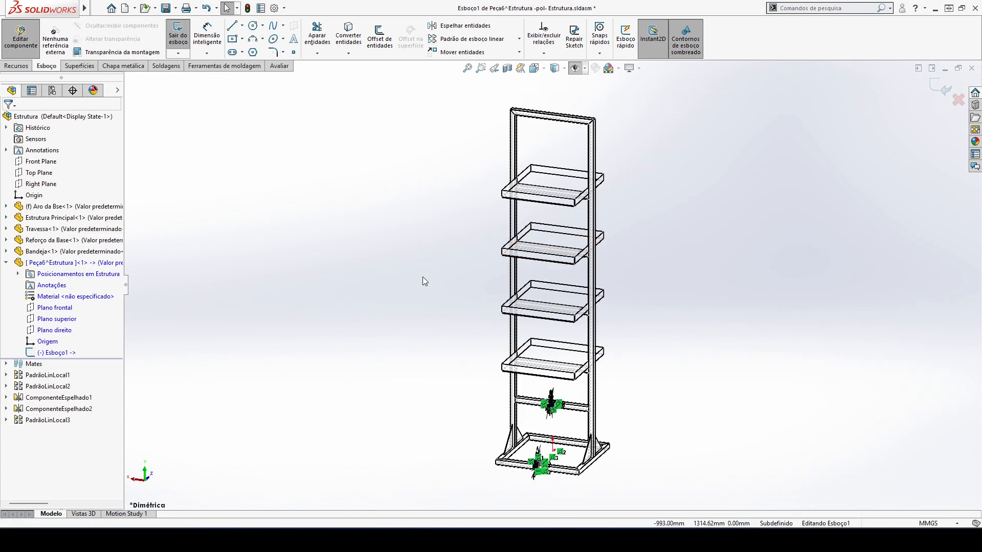
{"action": "scroll", "coordinate": [552, 412], "scroll_direction": "down", "scroll_amount": 5}
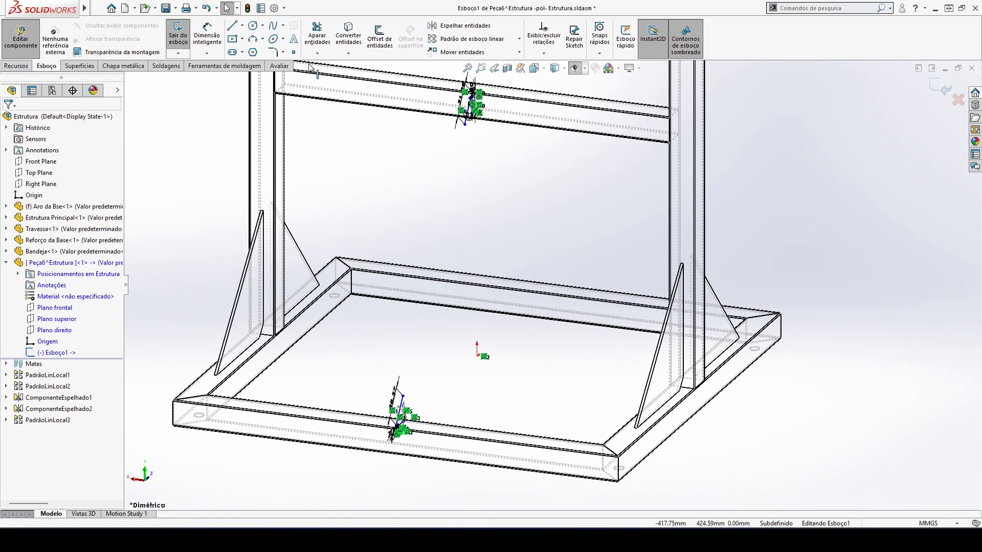
{"action": "left_click", "coordinate": [124, 66]}
{"action": "left_click", "coordinate": [190, 34]}
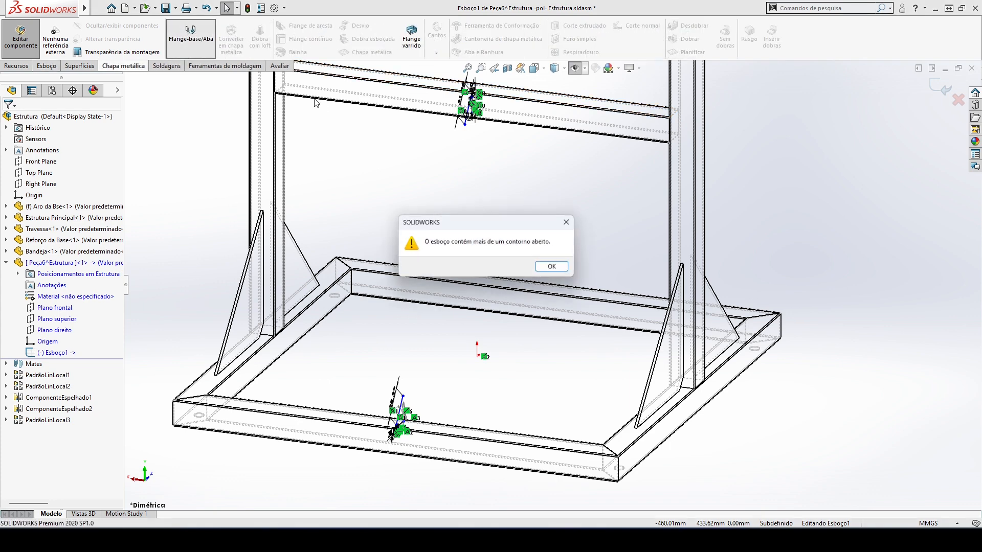
{"action": "left_click", "coordinate": [563, 271]}
Delete the lower profile on the base frame from the sketch together with its dimensions
{"action": "scroll", "coordinate": [564, 268], "scroll_direction": "up", "scroll_amount": 2}
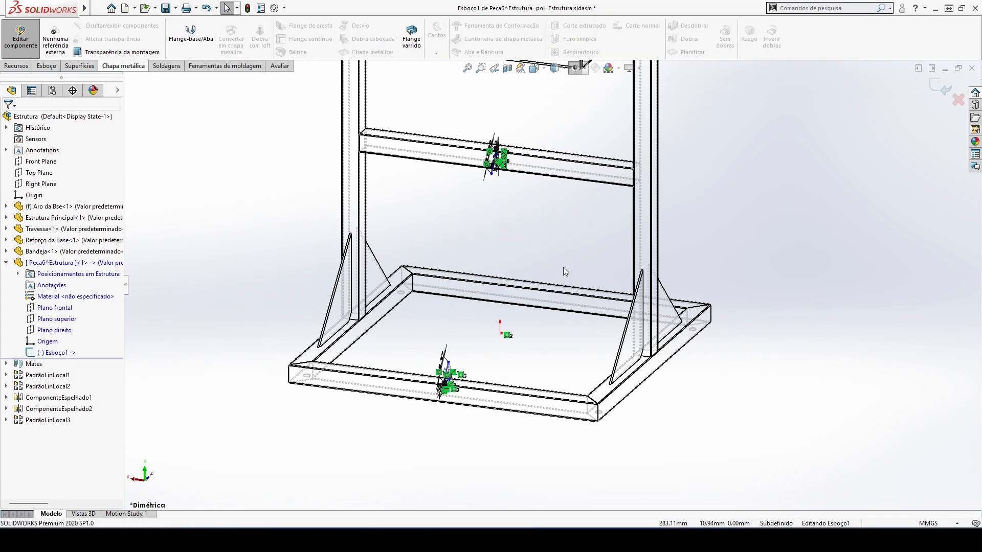
{"action": "mouse_move", "coordinate": [527, 323]}
{"action": "left_mouse_down"}
{"action": "mouse_move", "coordinate": [468, 389]}
{"action": "mouse_move", "coordinate": [407, 421]}
{"action": "mouse_move", "coordinate": [409, 429]}
{"action": "left_mouse_up"}
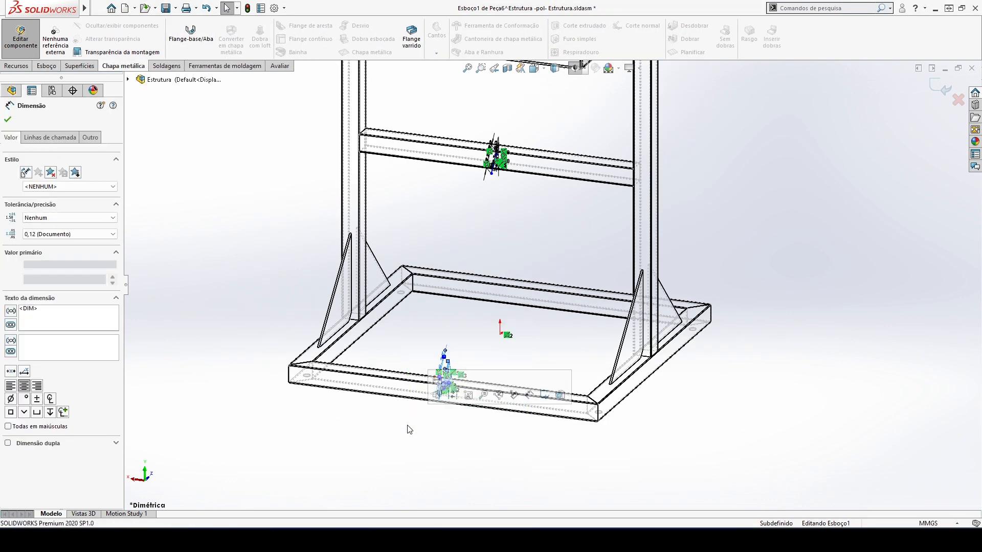
{"action": "key", "text": "Delete"}
{"action": "scroll", "coordinate": [455, 153], "scroll_direction": "down", "scroll_amount": 2}
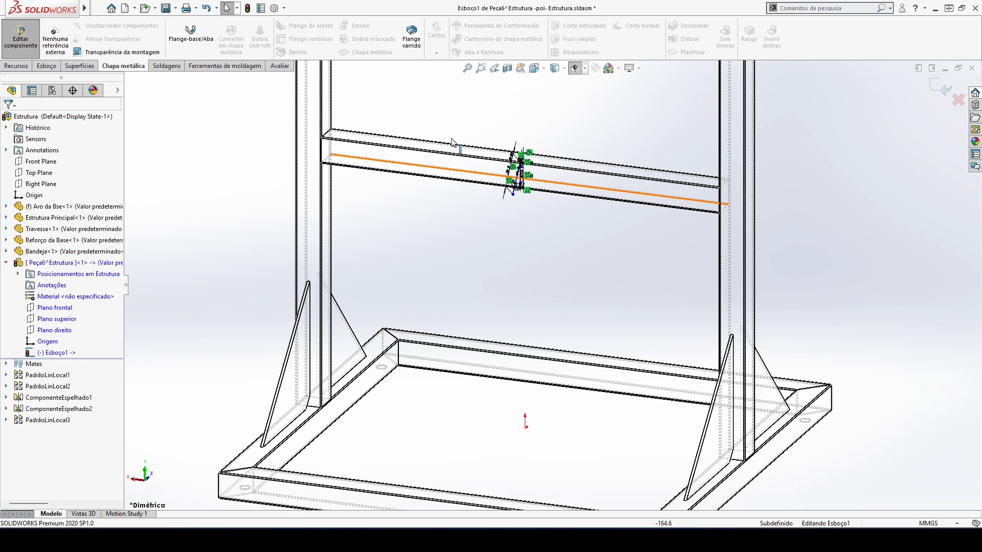
Start a sheet metal base flange from the upper profile and examine its preview against the crossbar from the side and at an angle
{"action": "left_click", "coordinate": [202, 38]}
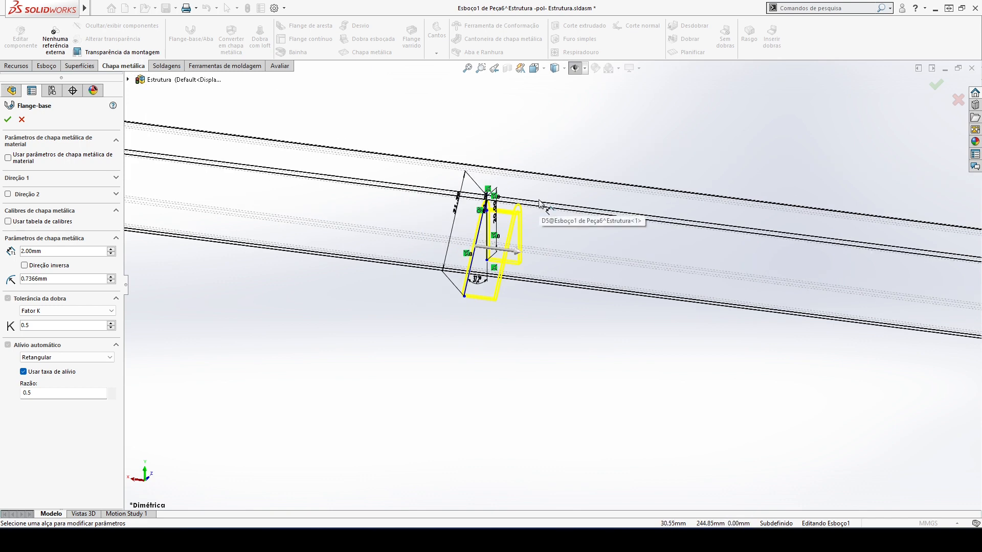
{"action": "scroll", "coordinate": [486, 358], "scroll_direction": "up", "scroll_amount": 5}
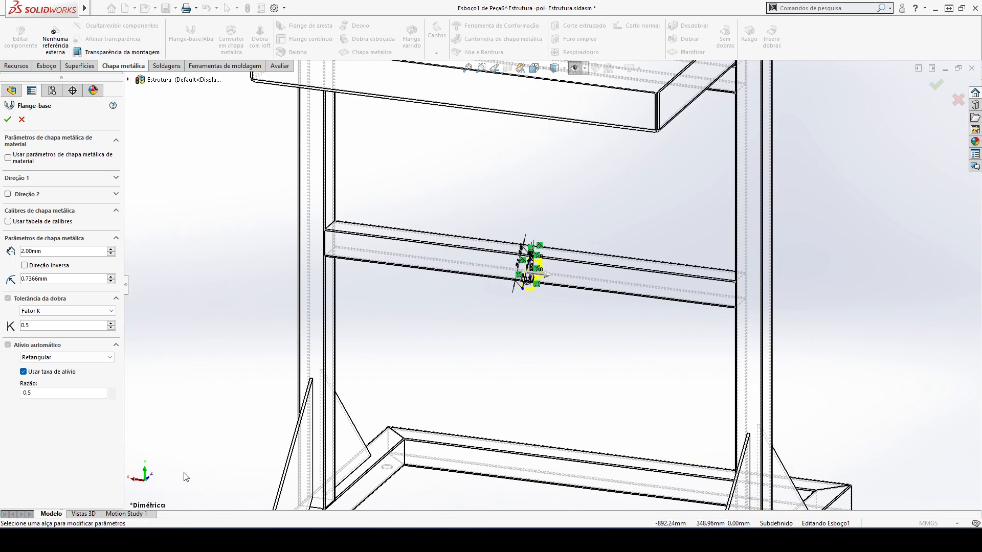
{"action": "scroll", "coordinate": [541, 302], "scroll_direction": "up", "scroll_amount": 4}
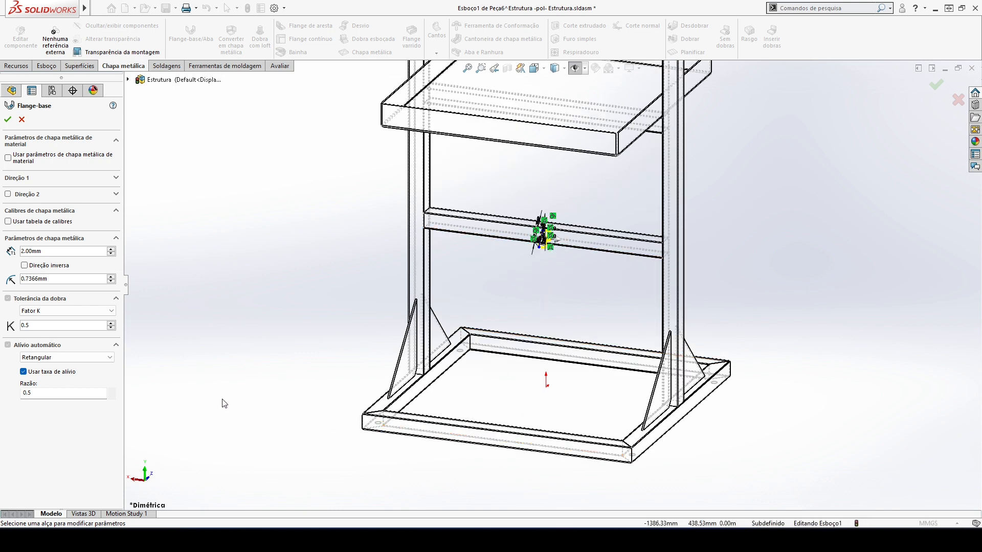
{"action": "key", "text": "space"}
{"action": "left_click", "coordinate": [150, 419]}
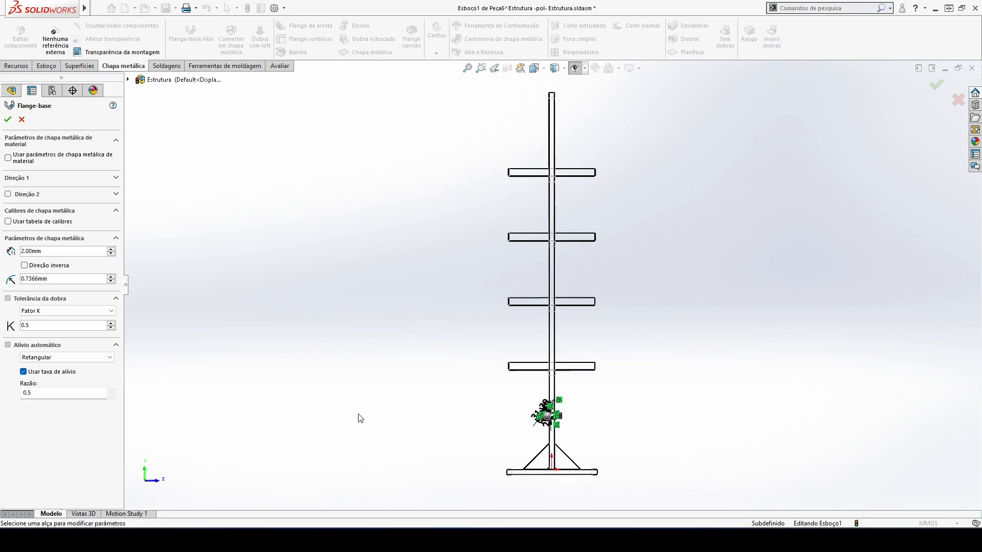
{"action": "scroll", "coordinate": [546, 367], "scroll_direction": "down", "scroll_amount": 3}
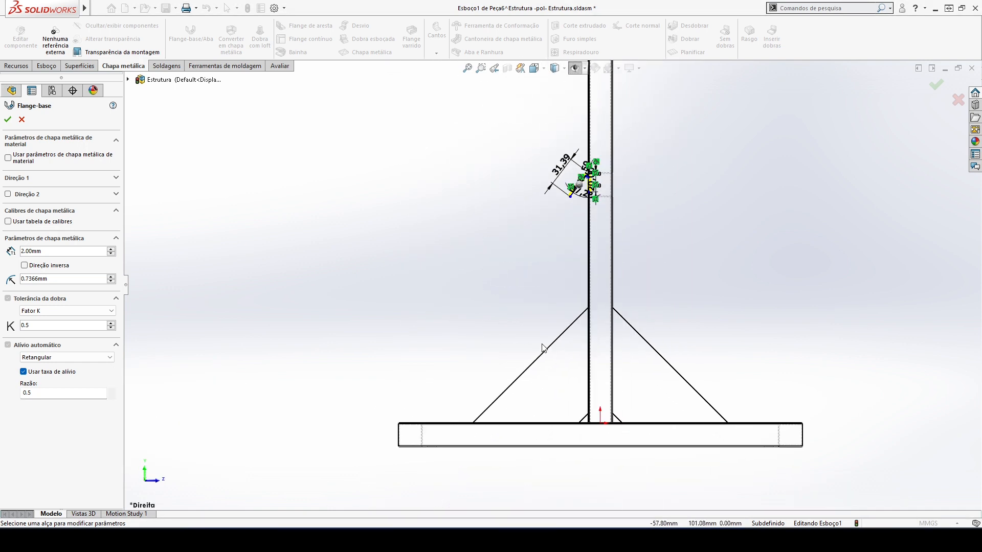
{"action": "scroll", "coordinate": [573, 195], "scroll_direction": "up", "scroll_amount": 2}
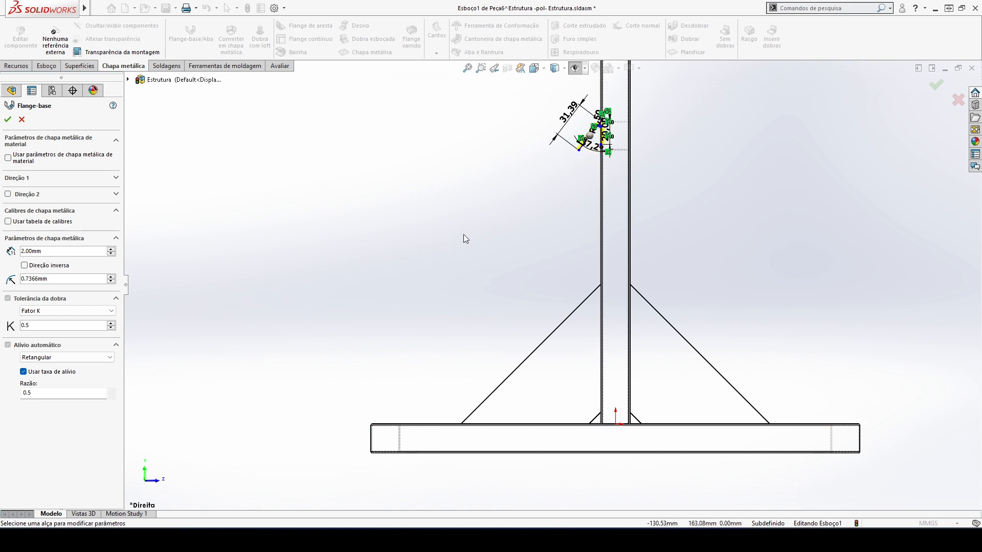
{"action": "scroll", "coordinate": [532, 197], "scroll_direction": "down", "scroll_amount": 3}
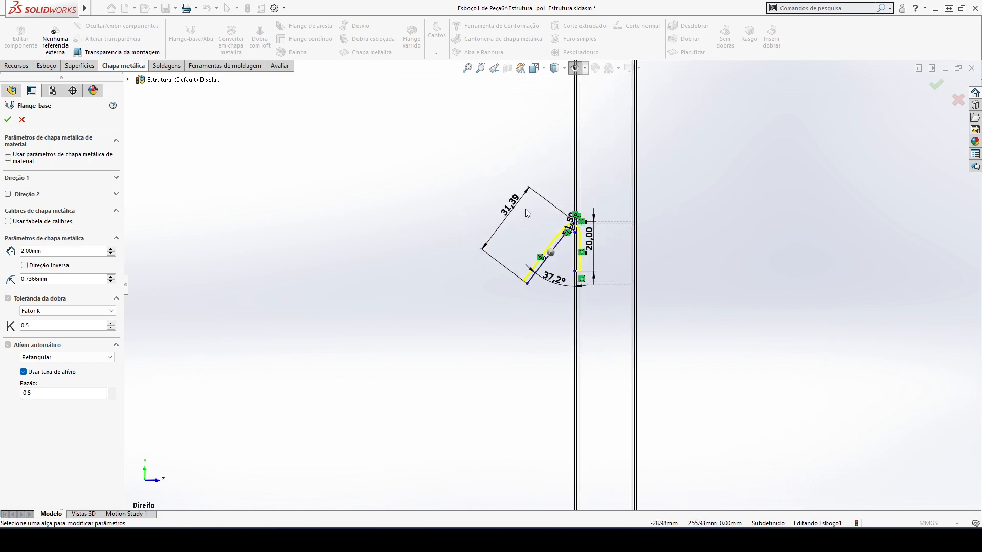
{"action": "middle_click_drag", "start_coordinate": [504, 230], "coordinate": [175, 223]}
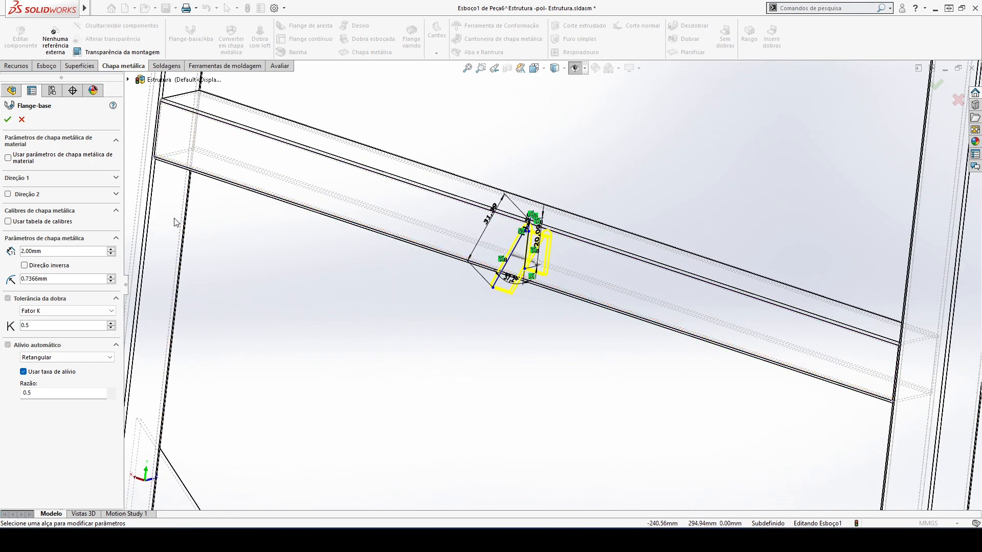
Extend the base flange from the mid-plane to a total depth of 385 mm along the crossbar
{"action": "left_click", "coordinate": [117, 178]}
{"action": "left_click", "coordinate": [62, 192]}
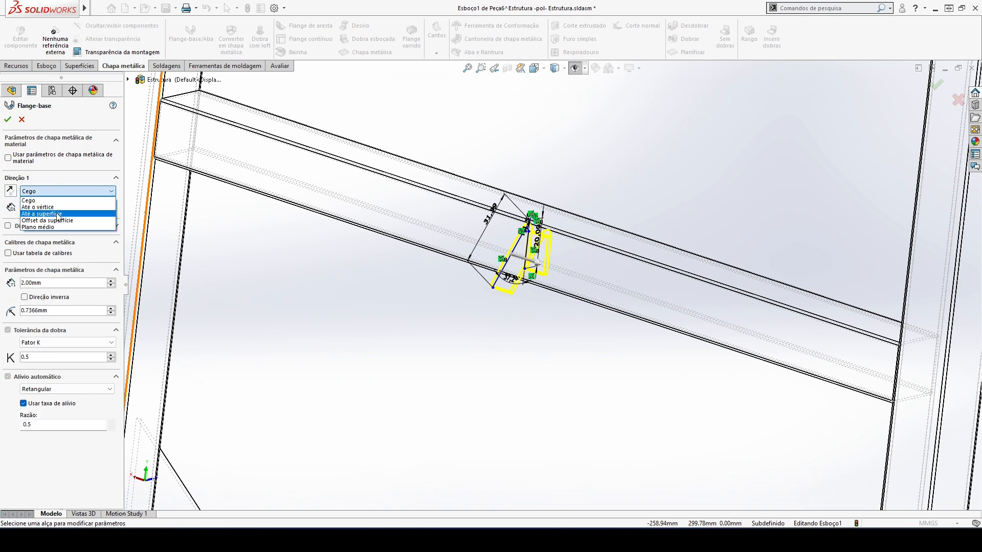
{"action": "left_click", "coordinate": [54, 227]}
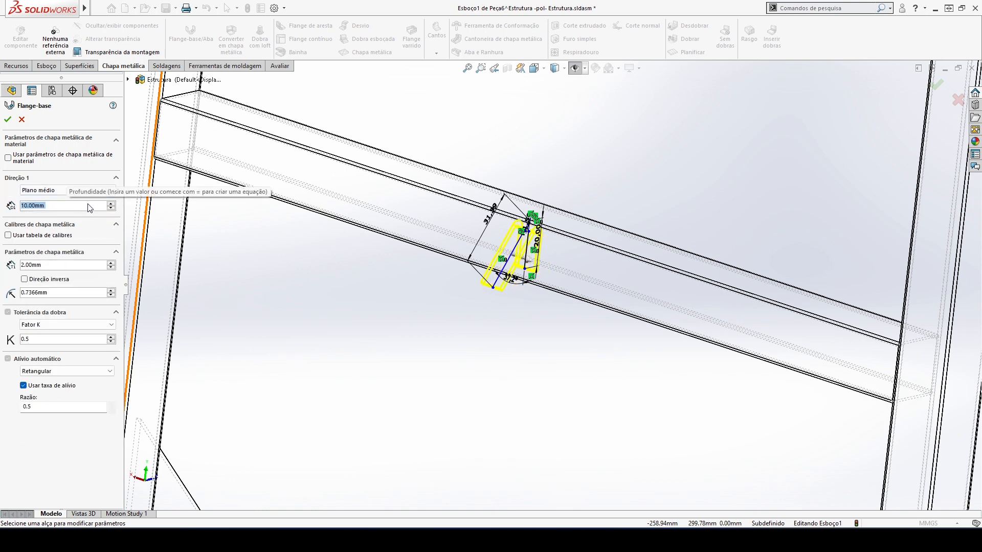
{"action": "scroll", "coordinate": [314, 272], "scroll_direction": "up", "scroll_amount": 4}
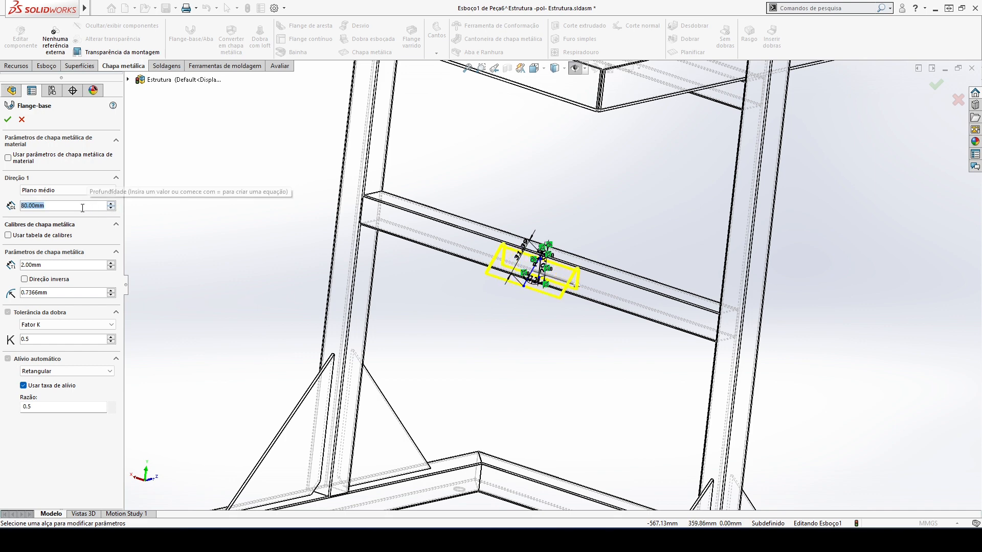
{"action": "type", "text": "385"}
{"action": "key", "text": "Return"}
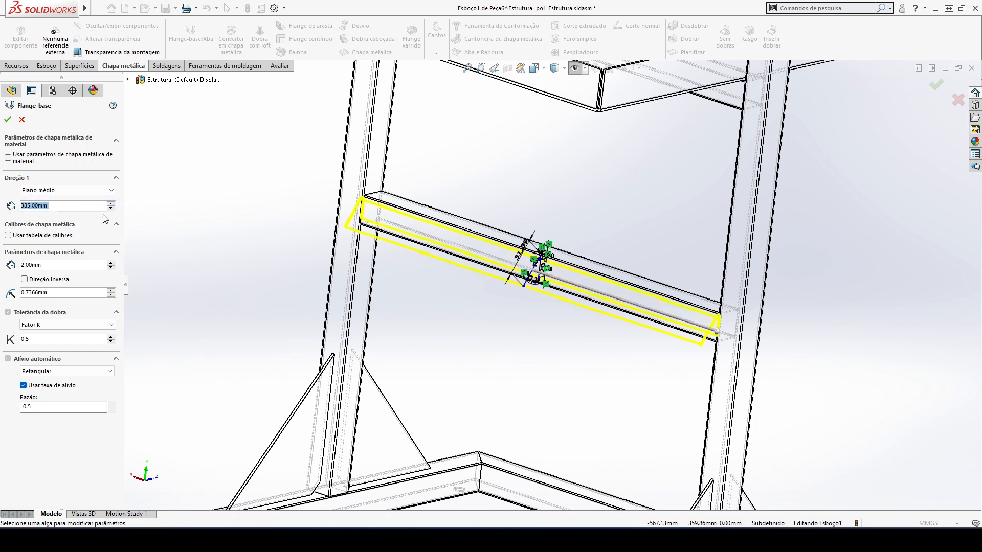
Set the base flange's sheet thickness to 1.00 mm and create the flange
{"action": "scroll", "coordinate": [251, 260], "scroll_direction": "up", "scroll_amount": 3}
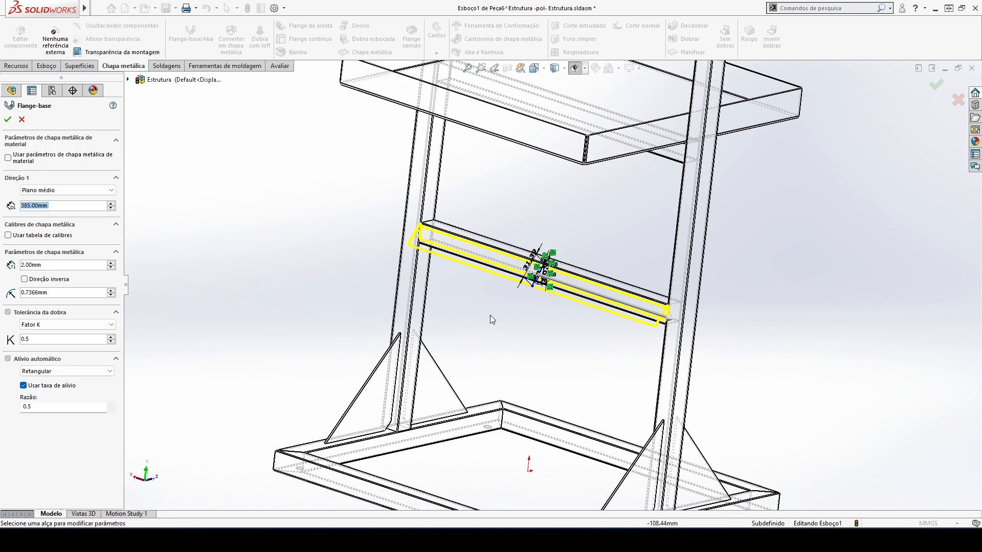
{"action": "scroll", "coordinate": [558, 312], "scroll_direction": "down", "scroll_amount": 2}
{"action": "middle_click_drag", "start_coordinate": [605, 287], "coordinate": [654, 319]}
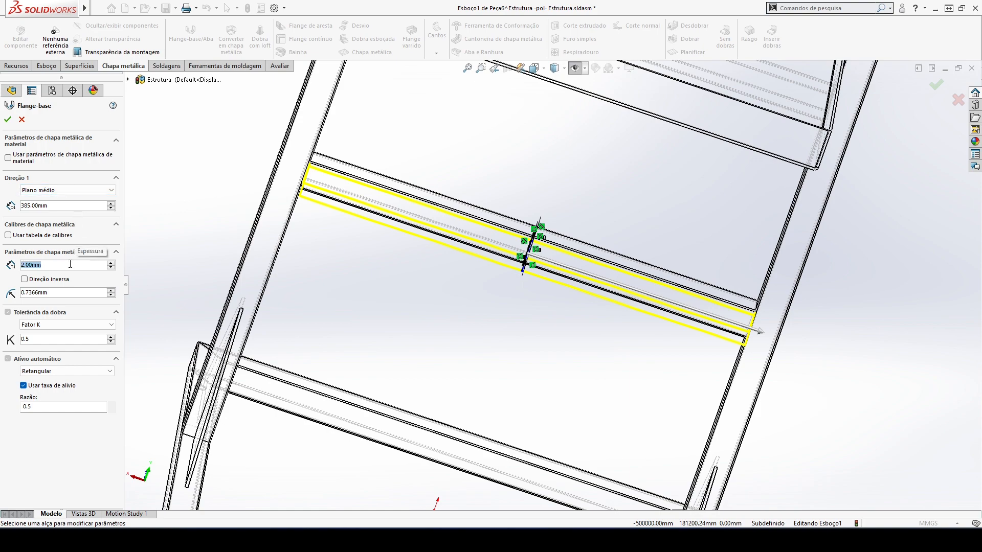
{"action": "middle_click_drag", "start_coordinate": [392, 299], "coordinate": [435, 258]}
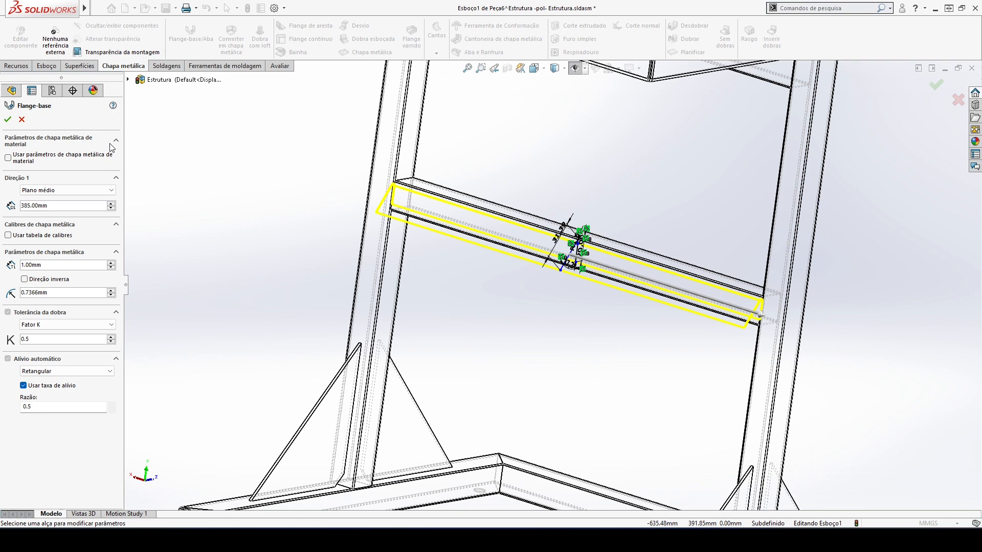
{"action": "left_click", "coordinate": [8, 119]}
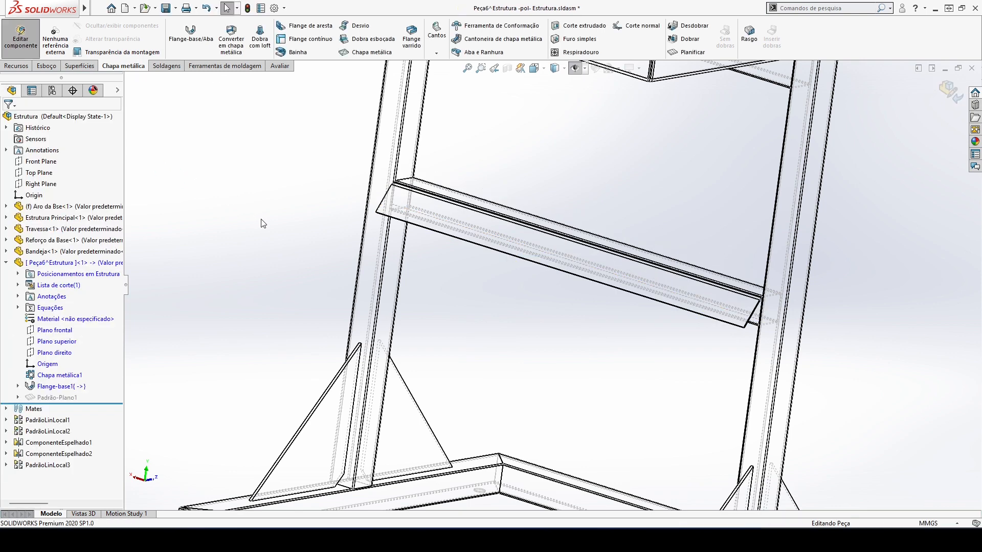
Check the bent flange on the crossbar in the right view and finish editing the part to return to the assembly
{"action": "scroll", "coordinate": [324, 262], "scroll_direction": "up", "scroll_amount": 3}
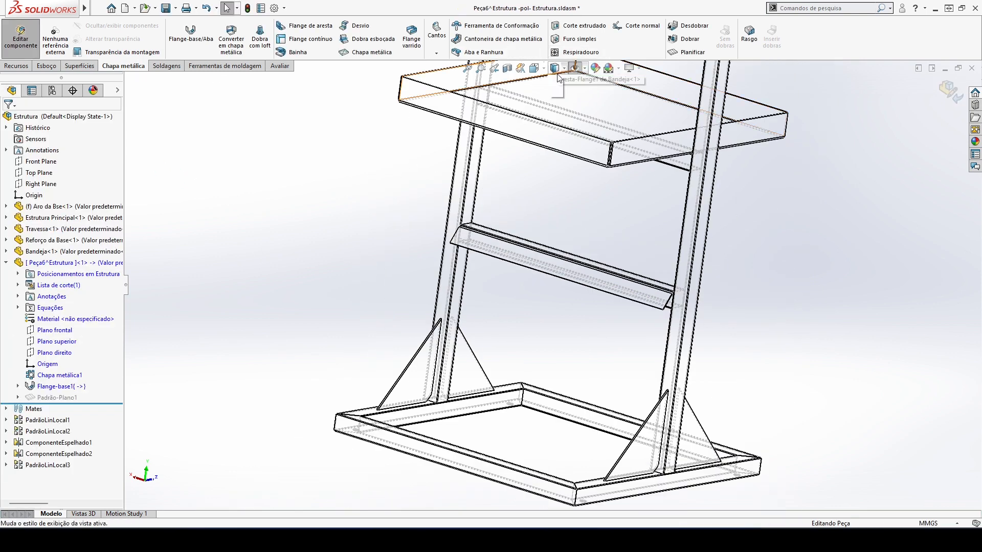
{"action": "key", "text": "space"}
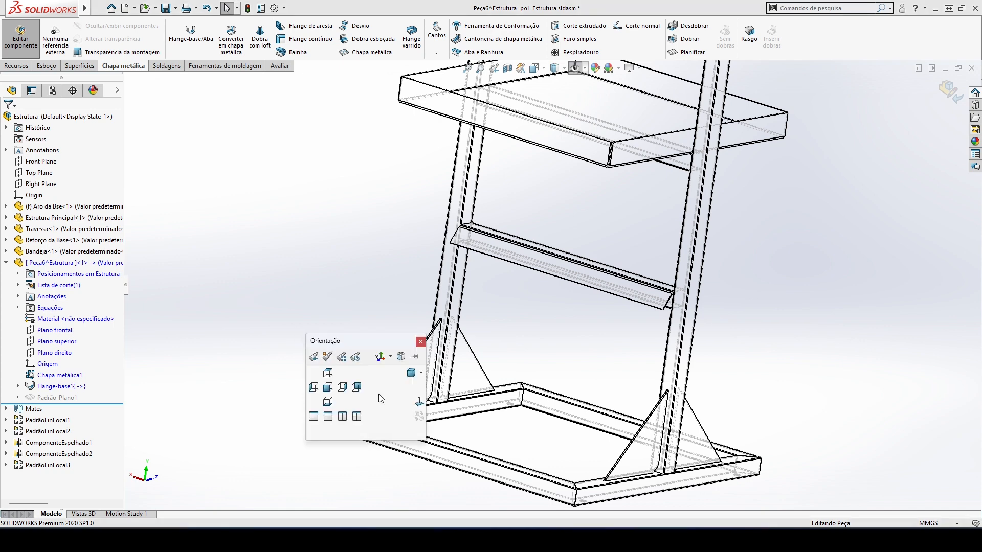
{"action": "left_click", "coordinate": [417, 401]}
{"action": "key", "text": "space"}
{"action": "left_click", "coordinate": [326, 336]}
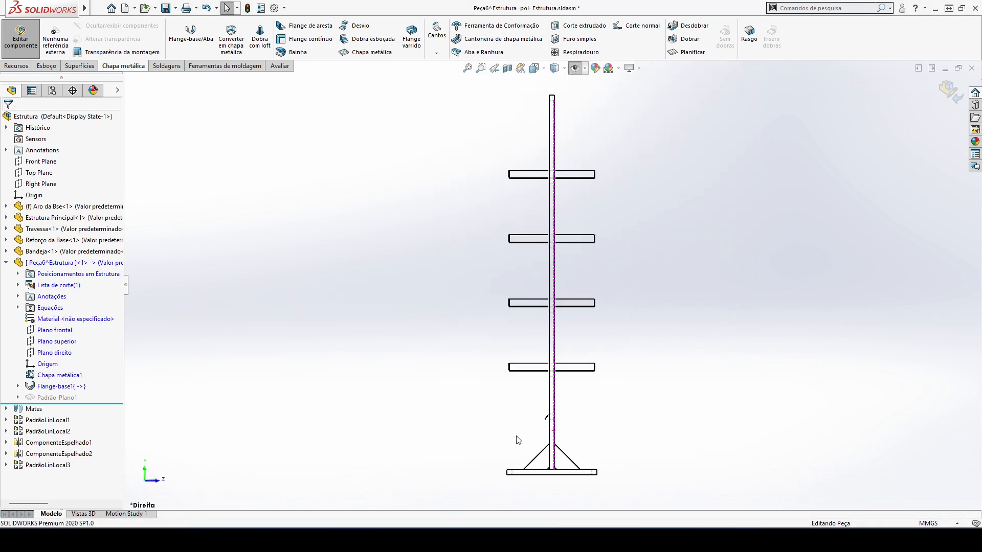
{"action": "left_click", "coordinate": [6, 263]}
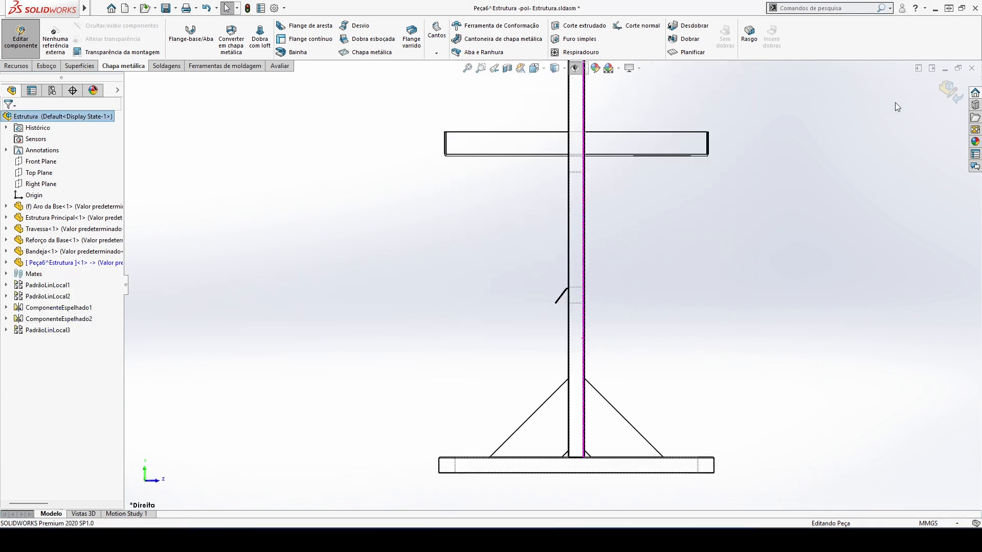
{"action": "left_click", "coordinate": [950, 89]}
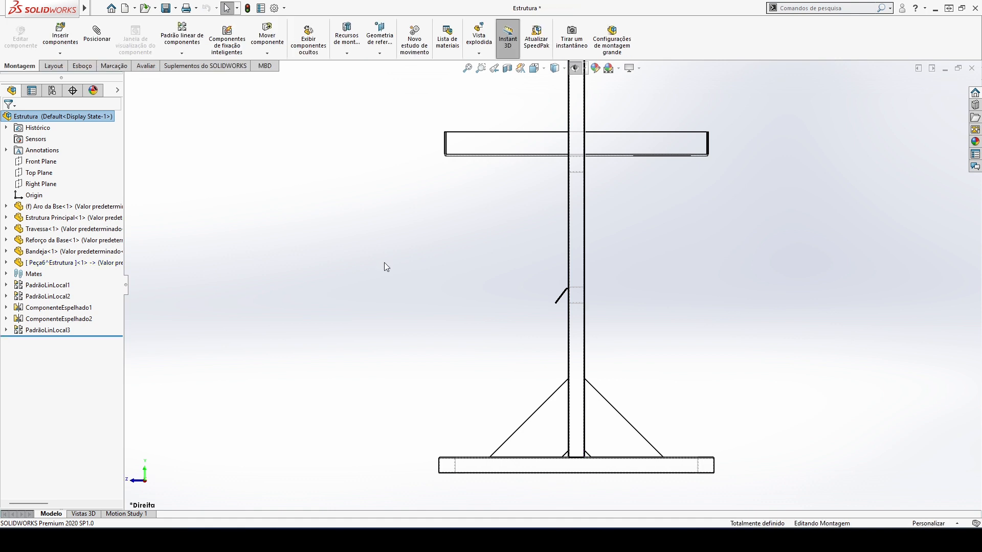
Insert a new in-context part on the assembly's Right Plane and open its first sketch near the base frame
{"action": "left_click", "coordinate": [41, 184]}
{"action": "key", "text": "f"}
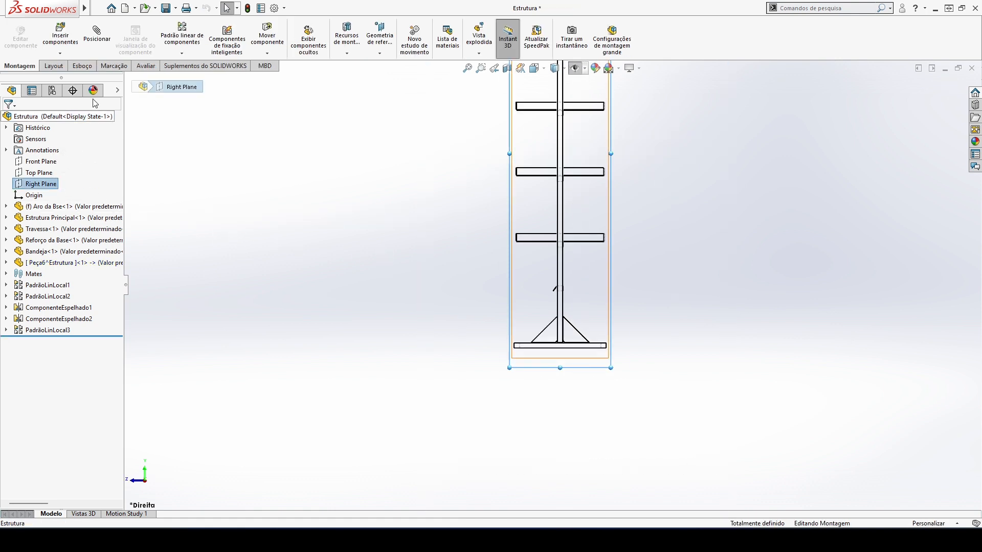
{"action": "left_click", "coordinate": [60, 53]}
{"action": "left_click", "coordinate": [79, 79]}
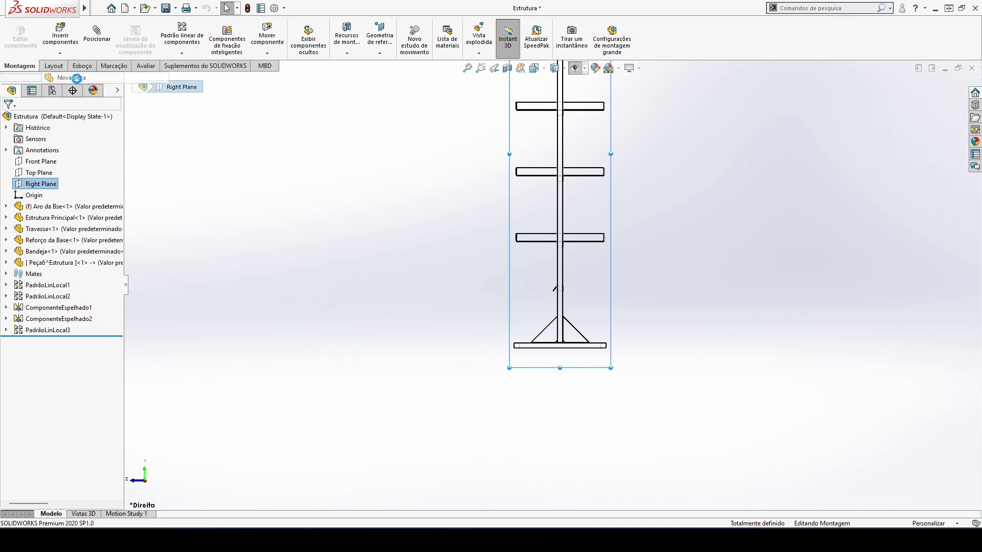
{"action": "left_click", "coordinate": [510, 277]}
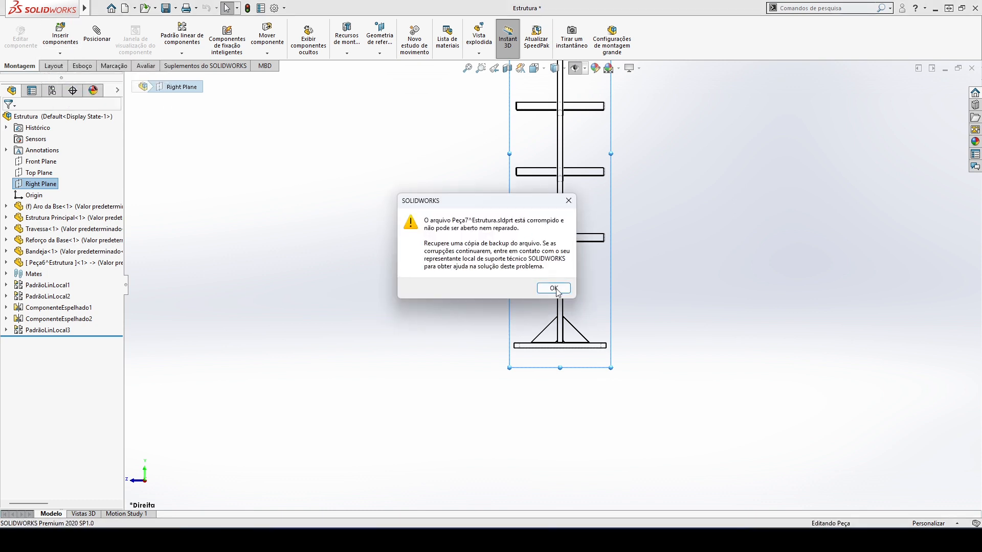
{"action": "left_click", "coordinate": [557, 288]}
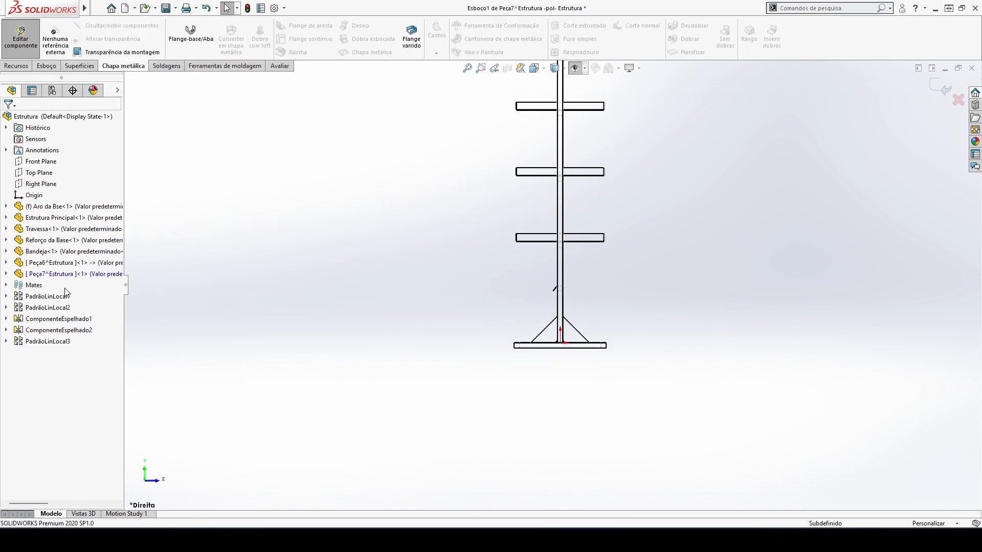
{"action": "scroll", "coordinate": [554, 315], "scroll_direction": "down", "scroll_amount": 8}
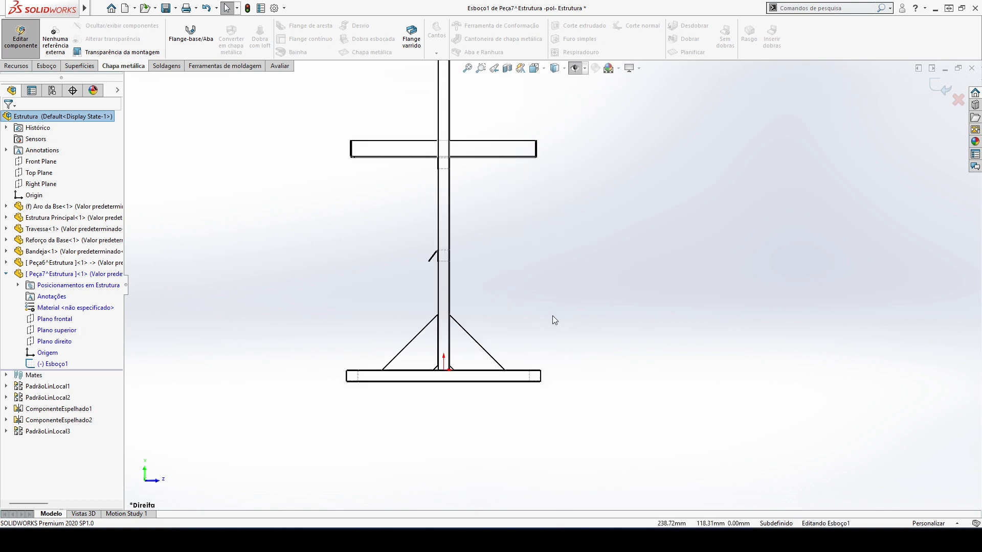
Switch the new part's units to MMGS, discard its first sketch and open a new sketch on Plano frontal
{"action": "left_click", "coordinate": [929, 523]}
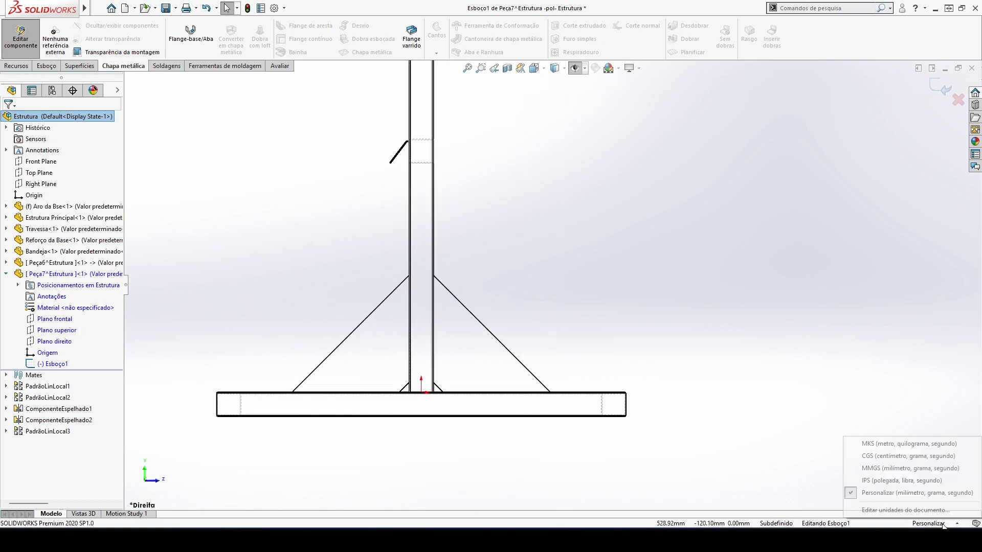
{"action": "left_click", "coordinate": [902, 469]}
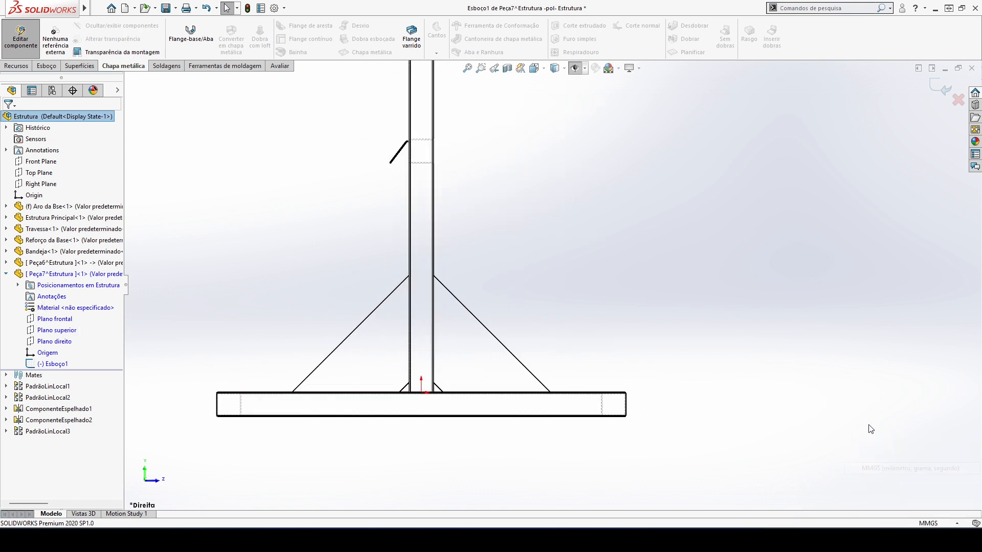
{"action": "key", "text": "ctrl+z"}
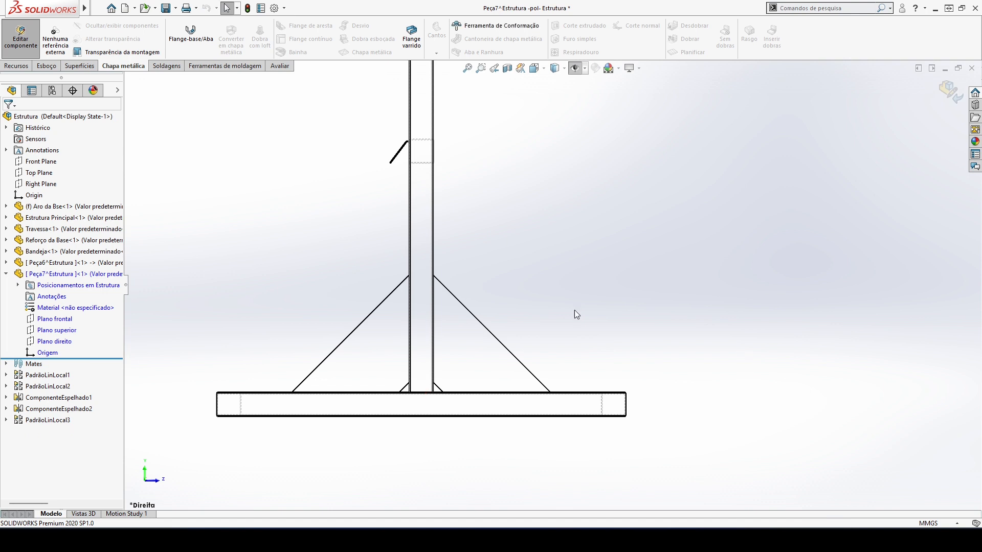
{"action": "left_click", "coordinate": [64, 318]}
{"action": "left_click", "coordinate": [73, 303]}
{"action": "left_click", "coordinate": [290, 240]}
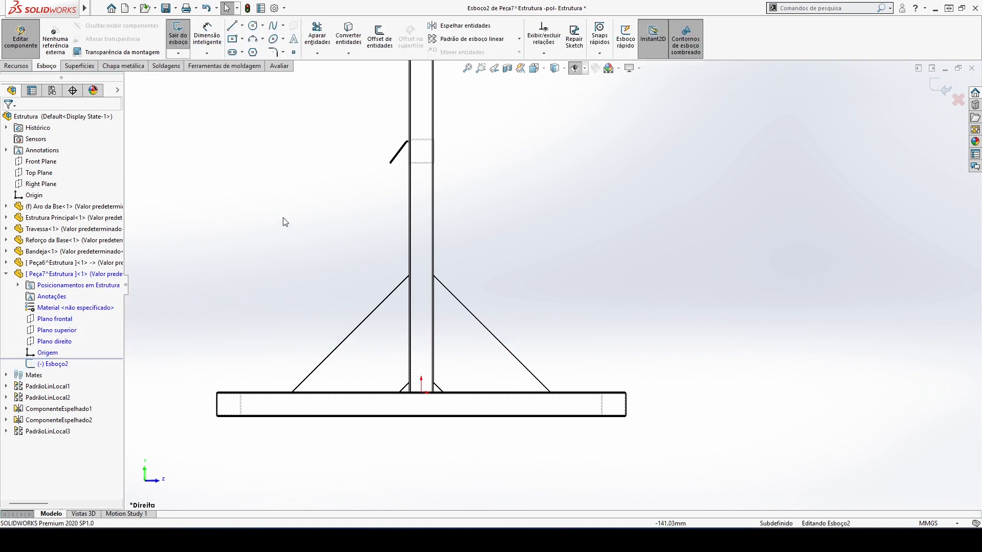
Sketch a horizontal line about 20.5 mm long on the base frame's top edge to its outer corner, continuing to the crossbar flange's lower tip
{"action": "key", "text": "l"}
{"action": "scroll", "coordinate": [279, 409], "scroll_direction": "down", "scroll_amount": 6}
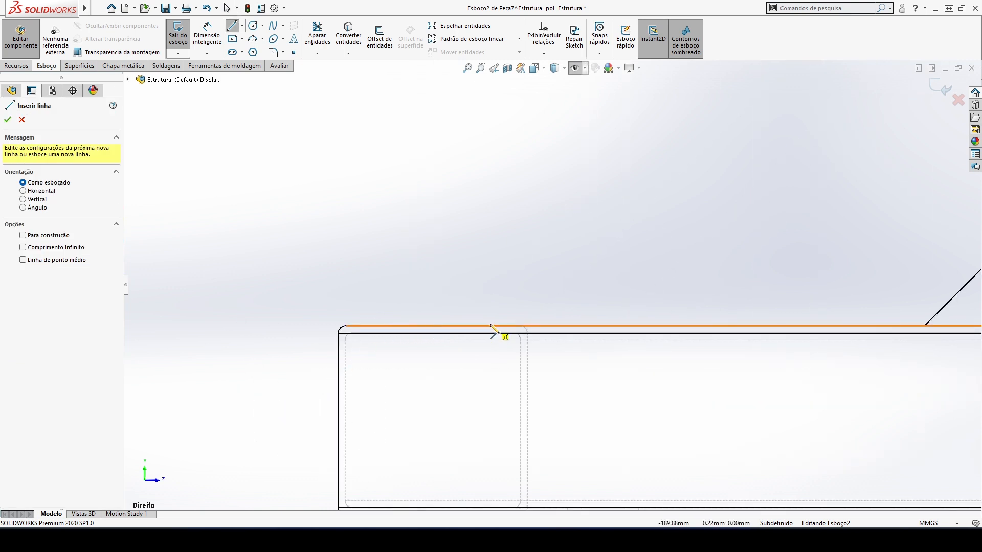
{"action": "left_click", "coordinate": [494, 327]}
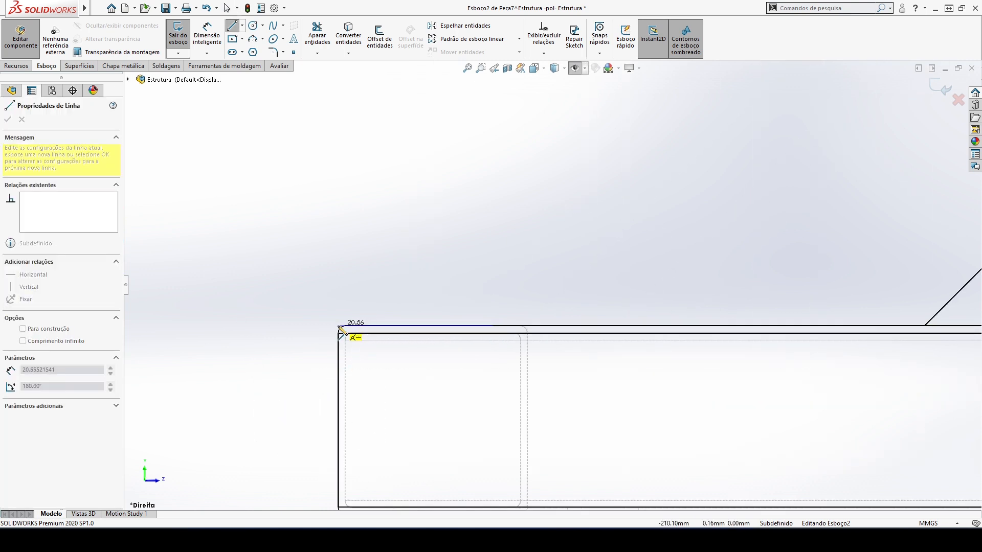
{"action": "left_click", "coordinate": [339, 325]}
{"action": "scroll", "coordinate": [646, 150], "scroll_direction": "up", "scroll_amount": 5}
{"action": "scroll", "coordinate": [634, 164], "scroll_direction": "down", "scroll_amount": 3}
{"action": "scroll", "coordinate": [619, 174], "scroll_direction": "down", "scroll_amount": 5}
{"action": "left_click", "coordinate": [618, 172]}
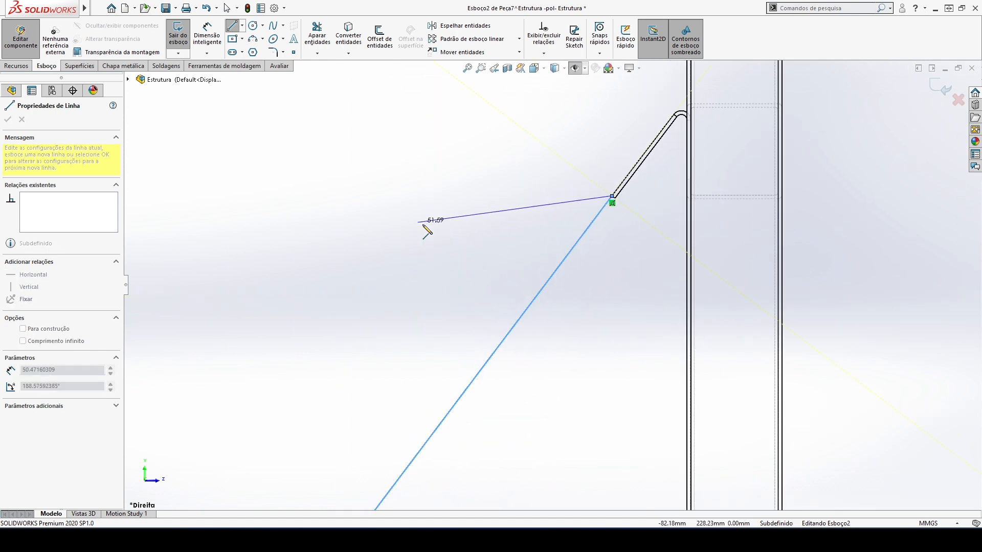
{"action": "key", "text": "Escape"}
Sketch a short horizontal line crossing the sloped line just above the base frame
{"action": "scroll", "coordinate": [612, 203], "scroll_direction": "down", "scroll_amount": 2}
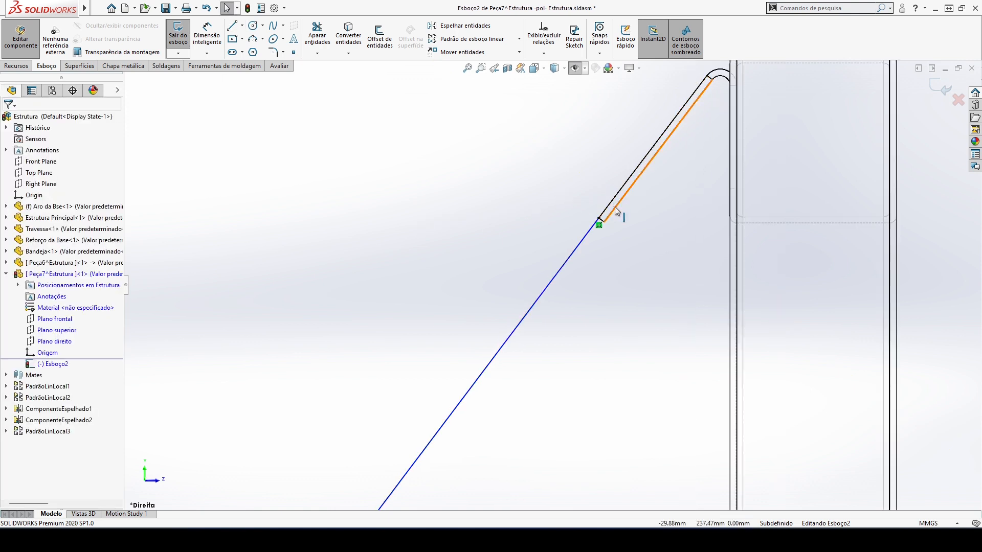
{"action": "scroll", "coordinate": [607, 207], "scroll_direction": "up", "scroll_amount": 2}
{"action": "scroll", "coordinate": [508, 336], "scroll_direction": "down", "scroll_amount": 6}
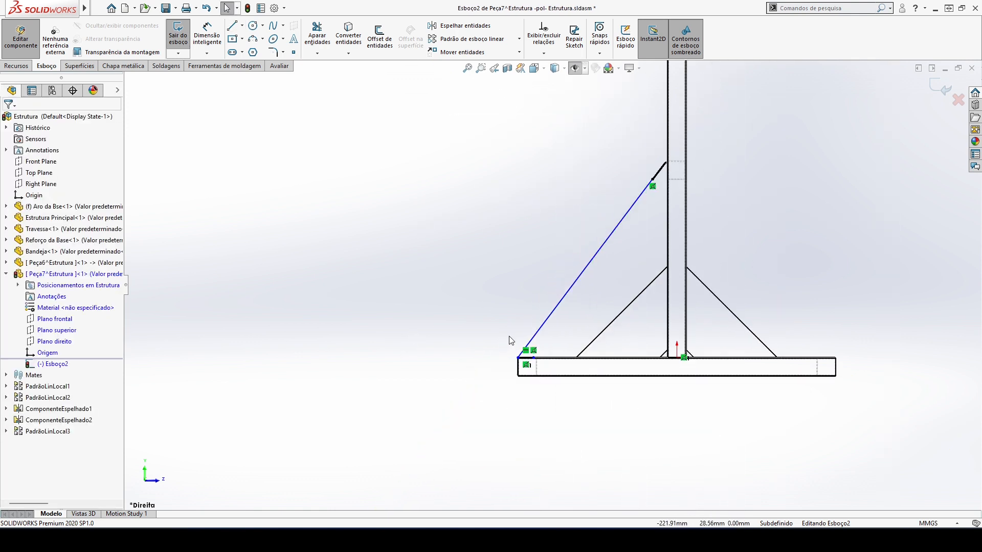
{"action": "key", "text": "l"}
{"action": "left_click", "coordinate": [479, 315]}
{"action": "left_click", "coordinate": [549, 315]}
{"action": "key", "text": "Escape"}
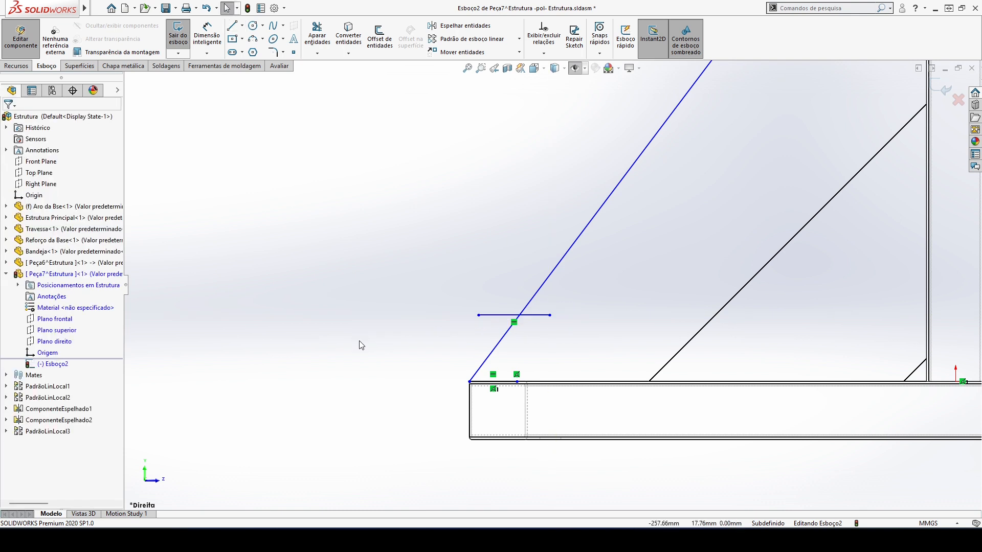
Dimension the crossing line at 25 mm above the corner of the flange profile
{"action": "key", "text": "d"}
{"action": "left_click", "coordinate": [469, 381]}
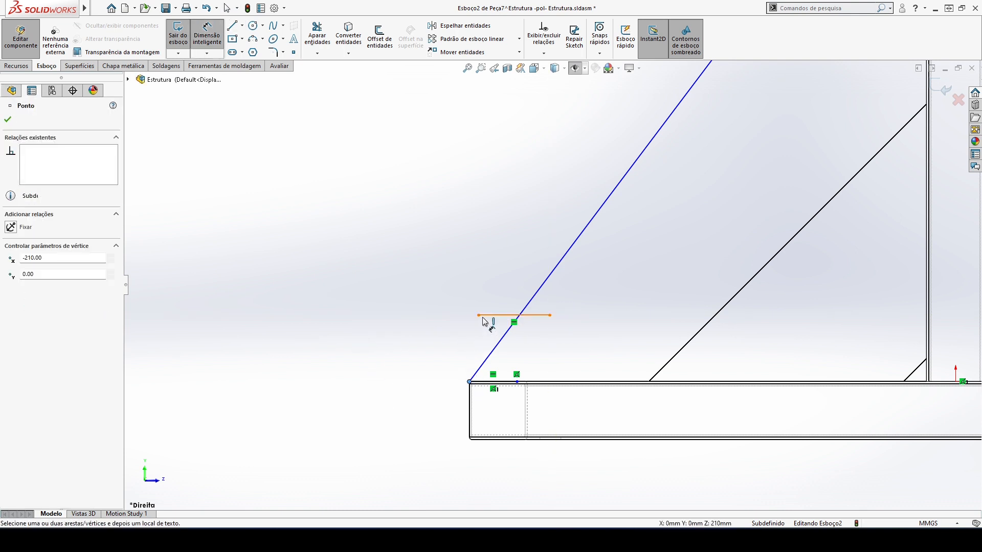
{"action": "left_click", "coordinate": [481, 315]}
{"action": "left_click", "coordinate": [443, 328]}
{"action": "type", "text": "25"}
{"action": "key", "text": "Return"}
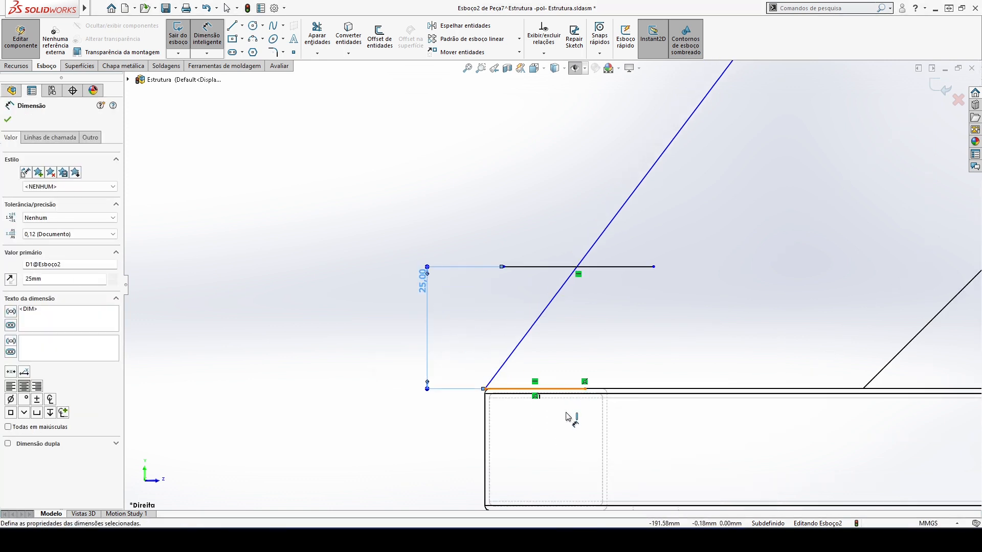
Dimension the horizontal line along the base frame's top edge to 20 mm
{"action": "left_click", "coordinate": [577, 392]}
{"action": "left_click", "coordinate": [556, 446]}
{"action": "type", "text": "20"}
{"action": "key", "text": "Return"}
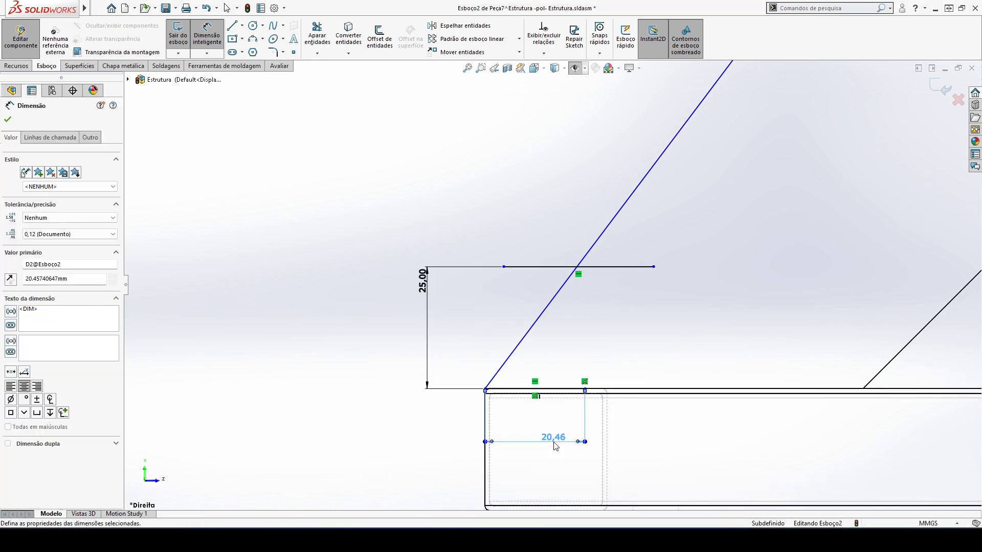
{"action": "key", "text": "Escape"}
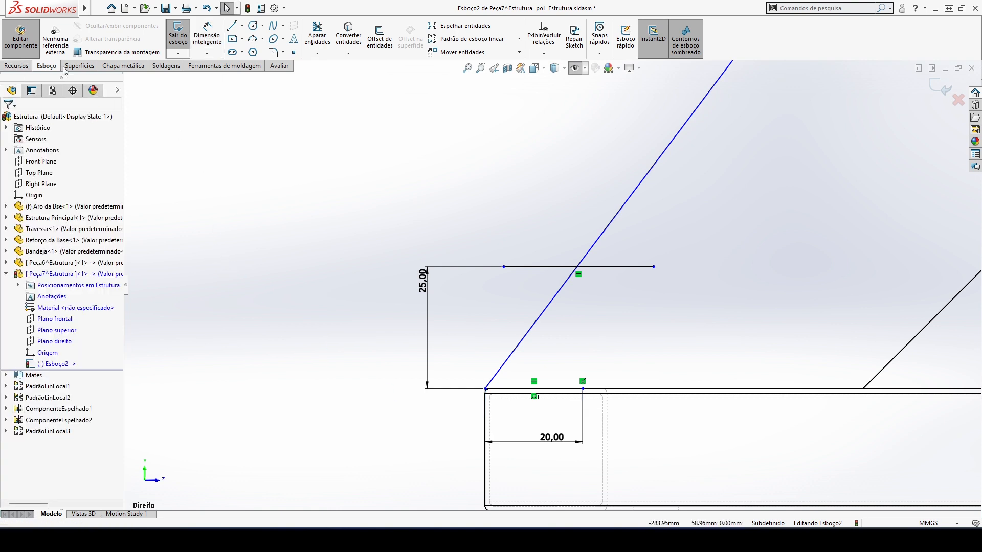
Trim away the sloped line above the crossing line and remove the crossing line itself
{"action": "left_click", "coordinate": [322, 43]}
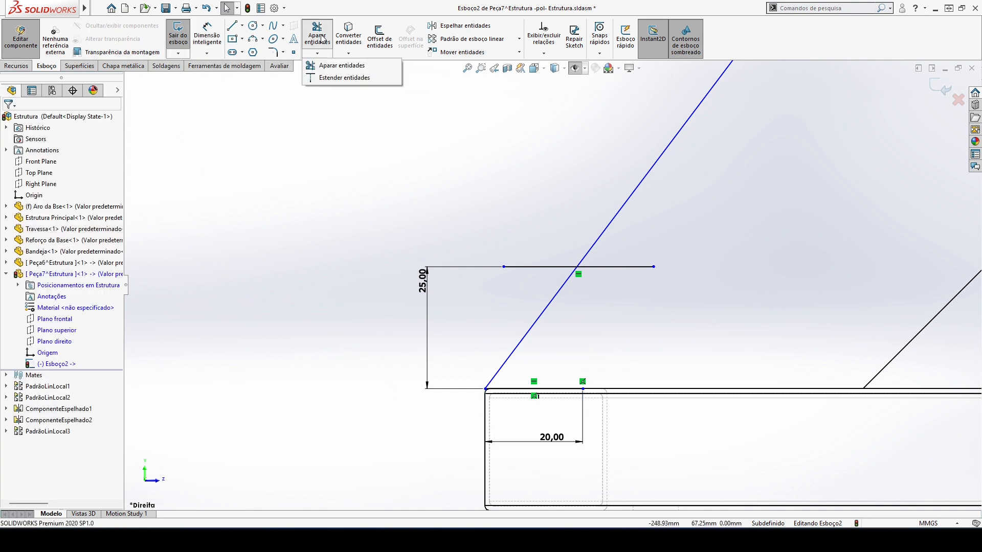
{"action": "left_click", "coordinate": [339, 66]}
{"action": "scroll", "coordinate": [604, 241], "scroll_direction": "up", "scroll_amount": 3}
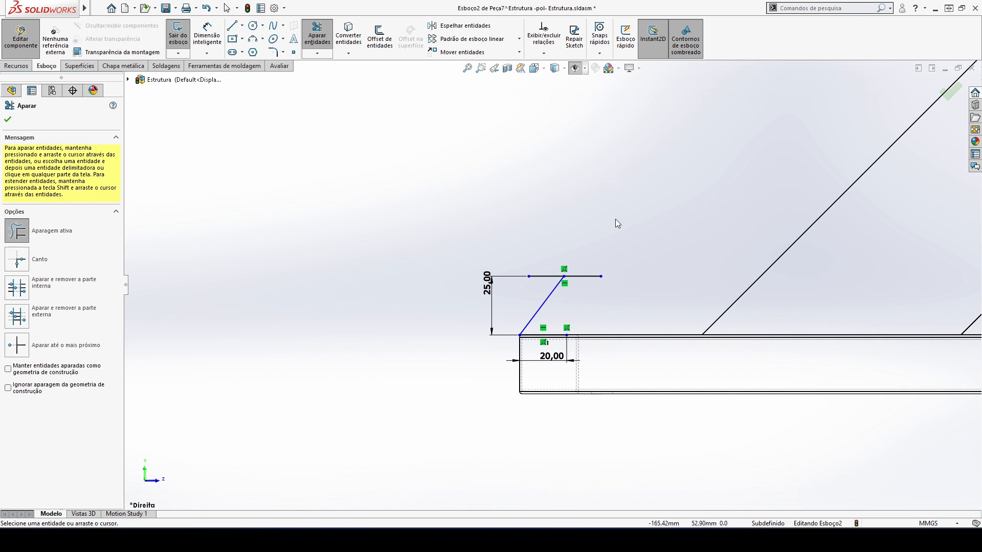
{"action": "left_click_drag", "start_coordinate": [550, 265], "coordinate": [553, 285]}
{"action": "scroll", "coordinate": [563, 266], "scroll_direction": "up", "scroll_amount": 8}
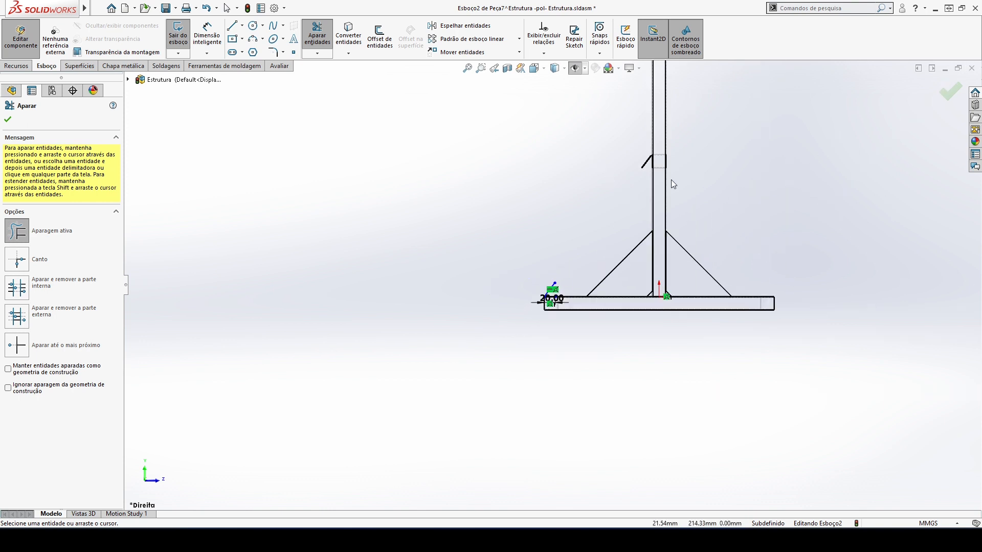
{"action": "scroll", "coordinate": [672, 180], "scroll_direction": "down", "scroll_amount": 5}
Add a 1.50 mm sketch fillet at the corner between the sloped and horizontal profile lines
{"action": "left_click", "coordinate": [272, 51]}
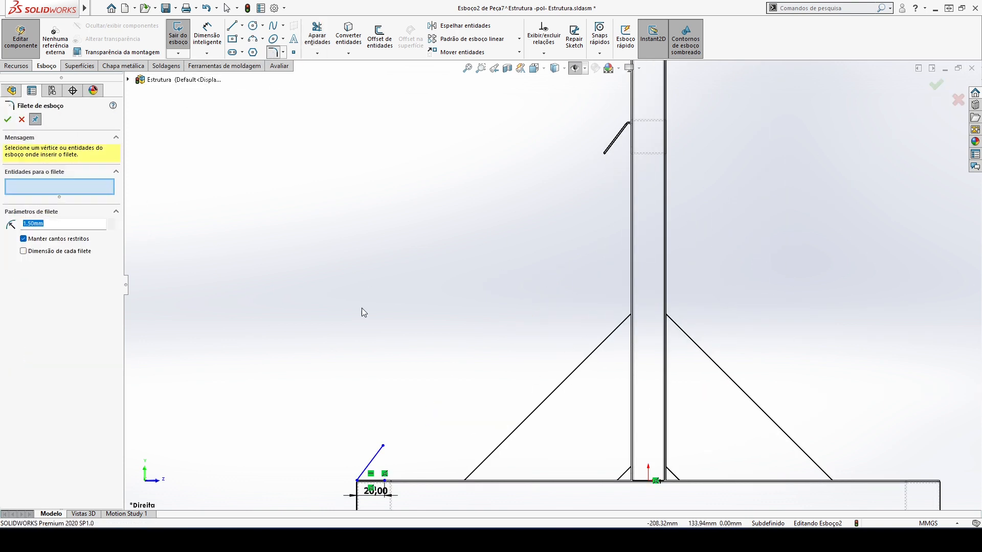
{"action": "scroll", "coordinate": [512, 317], "scroll_direction": "up", "scroll_amount": 3}
{"action": "scroll", "coordinate": [401, 450], "scroll_direction": "down", "scroll_amount": 6}
{"action": "scroll", "coordinate": [563, 276], "scroll_direction": "down", "scroll_amount": 3}
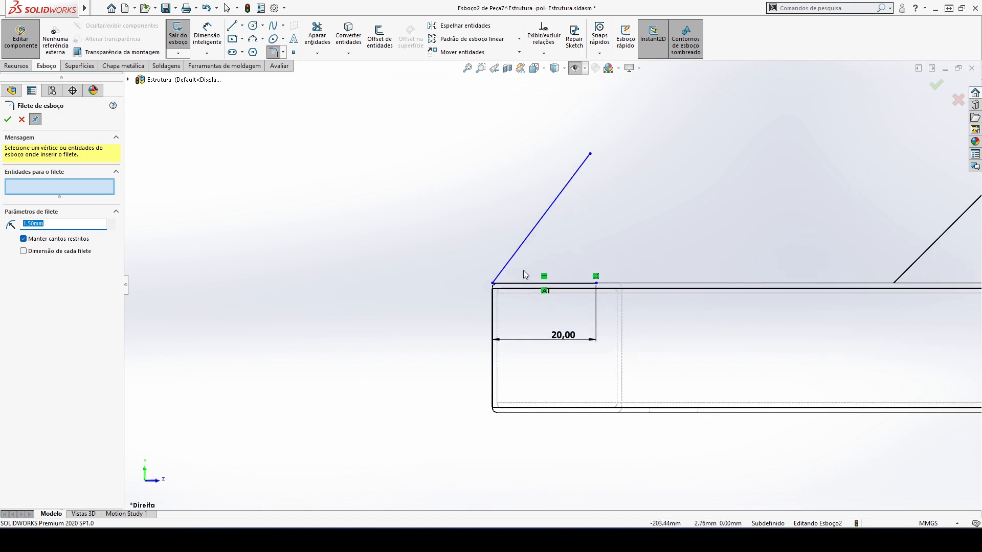
{"action": "left_click", "coordinate": [495, 281]}
{"action": "left_click", "coordinate": [7, 120]}
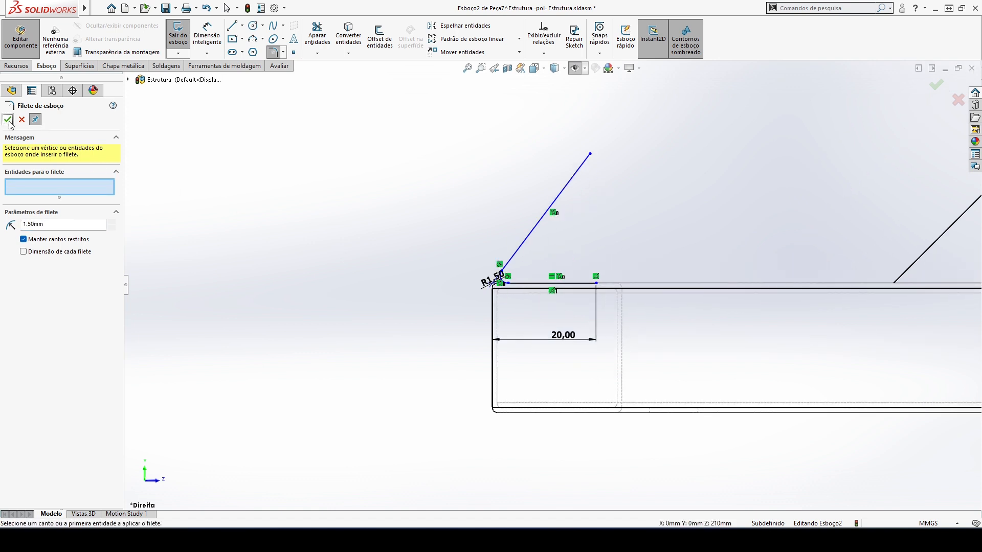
{"action": "left_click", "coordinate": [7, 119]}
Create a base flange from the profile, 1.00 mm thick and extended 385 mm from the mid-plane along the base frame
{"action": "scroll", "coordinate": [643, 179], "scroll_direction": "up", "scroll_amount": 5}
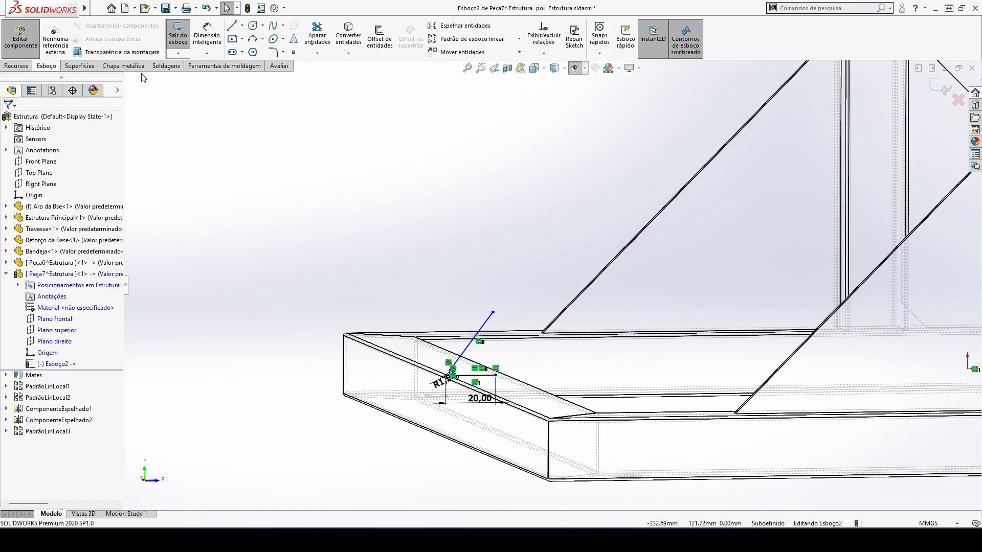
{"action": "left_click", "coordinate": [124, 66]}
{"action": "left_click", "coordinate": [188, 41]}
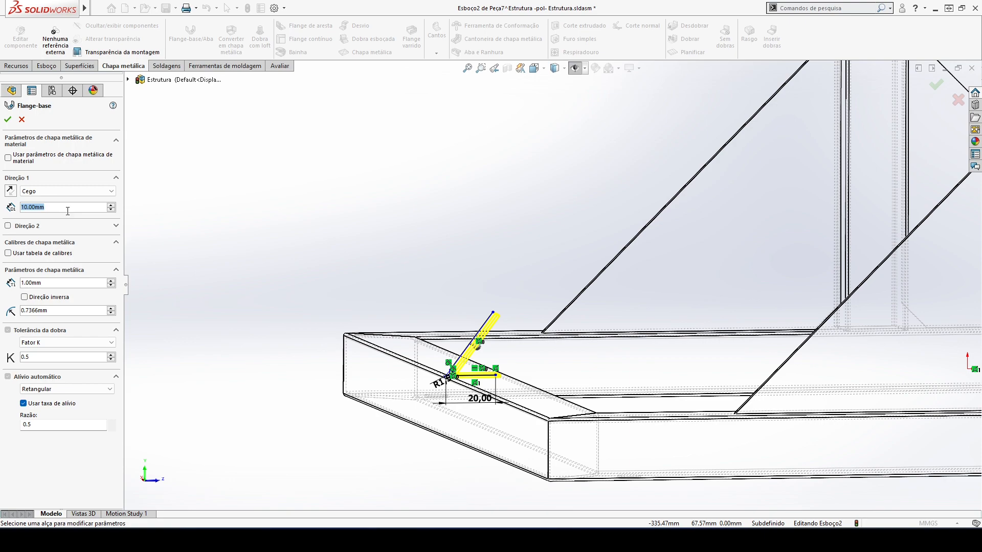
{"action": "type", "text": "385"}
{"action": "key", "text": "Return"}
{"action": "left_click", "coordinate": [111, 190]}
{"action": "left_click", "coordinate": [41, 221]}
{"action": "scroll", "coordinate": [581, 298], "scroll_direction": "up", "scroll_amount": 3}
{"action": "middle_click_drag", "start_coordinate": [581, 297], "coordinate": [663, 312]}
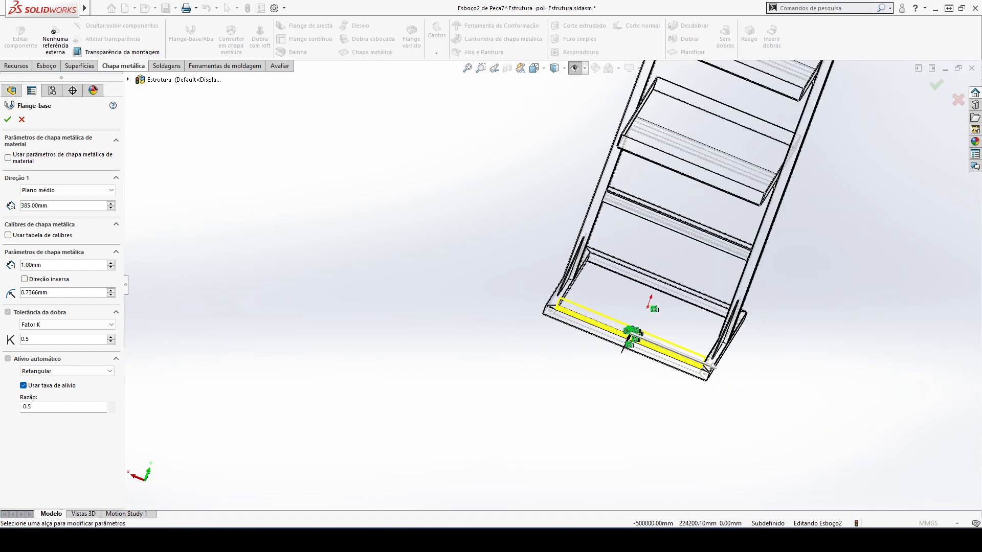
{"action": "left_click", "coordinate": [7, 119]}
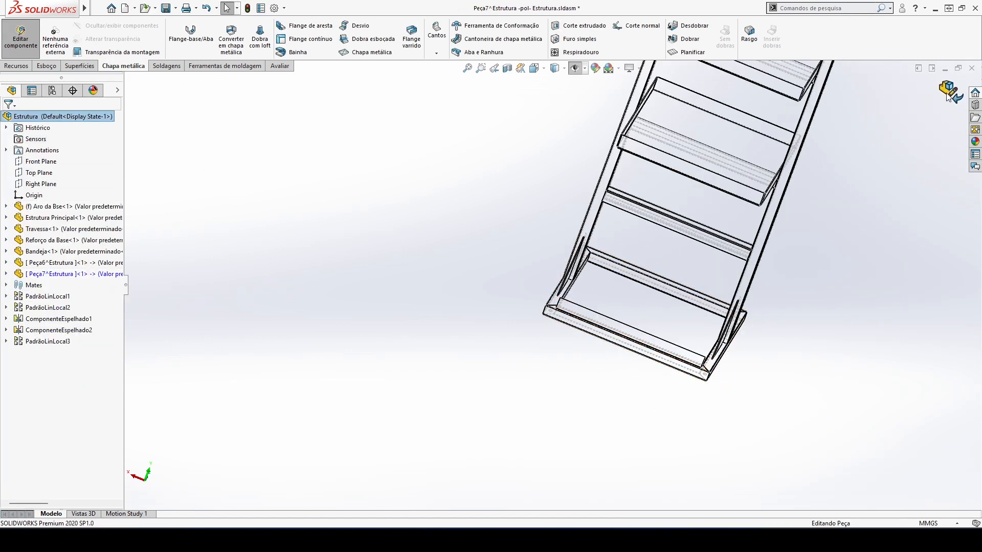
Finish editing the part, return to the assembly and show it shaded with edges in the dimetric view
{"action": "left_click", "coordinate": [950, 91]}
{"action": "key", "text": "space"}
{"action": "left_click", "coordinate": [471, 226]}
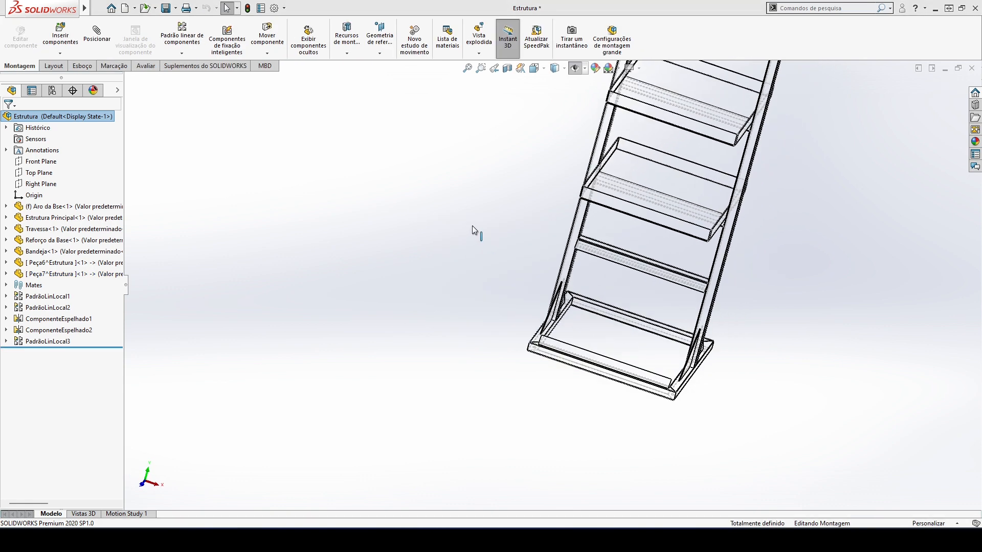
{"action": "left_click", "coordinate": [562, 70]}
{"action": "left_click", "coordinate": [559, 84]}
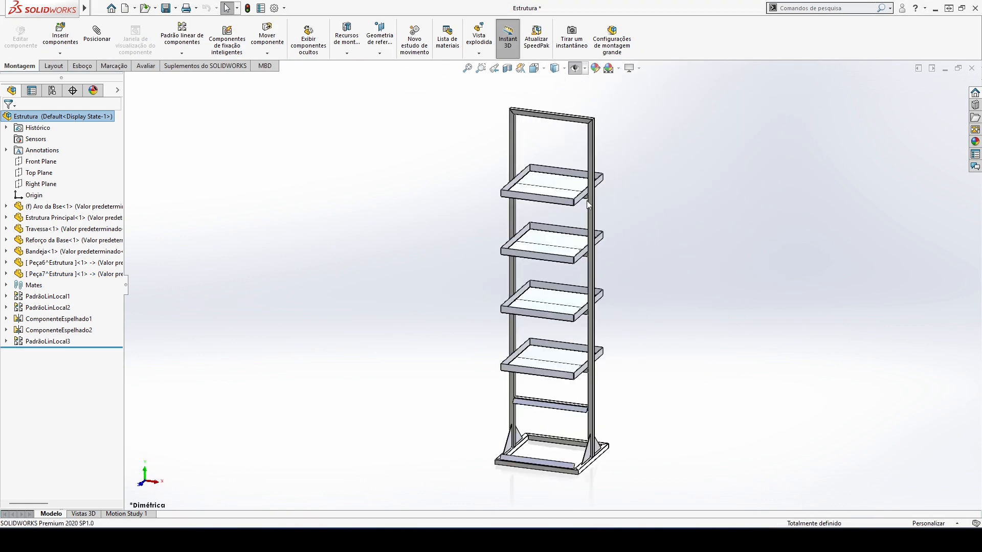
Mirror the crossbar flange and the base frame flange about the assembly's Front Plane
{"action": "scroll", "coordinate": [604, 440], "scroll_direction": "down", "scroll_amount": 12}
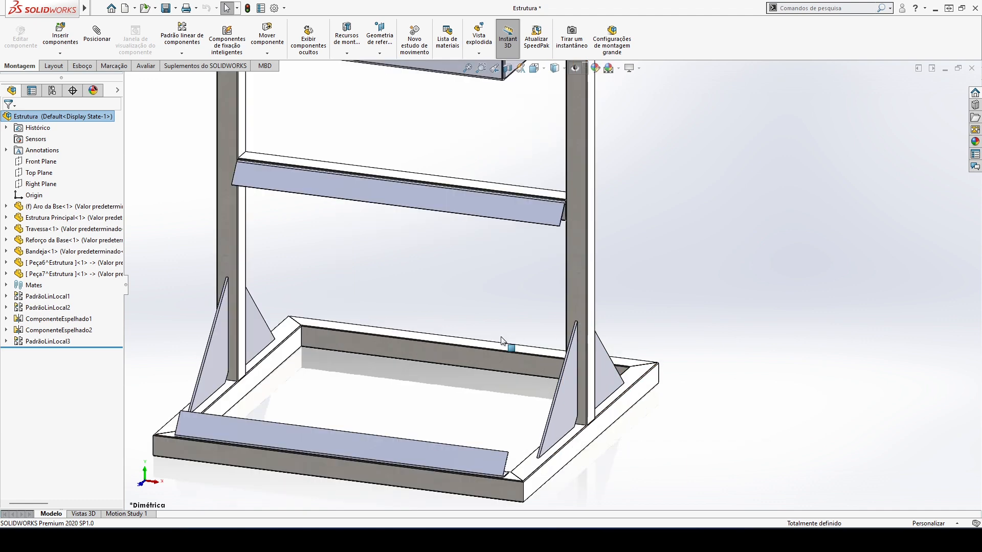
{"action": "middle_click_drag", "start_coordinate": [502, 304], "coordinate": [328, 259]}
{"action": "scroll", "coordinate": [470, 286], "scroll_direction": "up", "scroll_amount": 5}
{"action": "scroll", "coordinate": [479, 243], "scroll_direction": "down", "scroll_amount": 4}
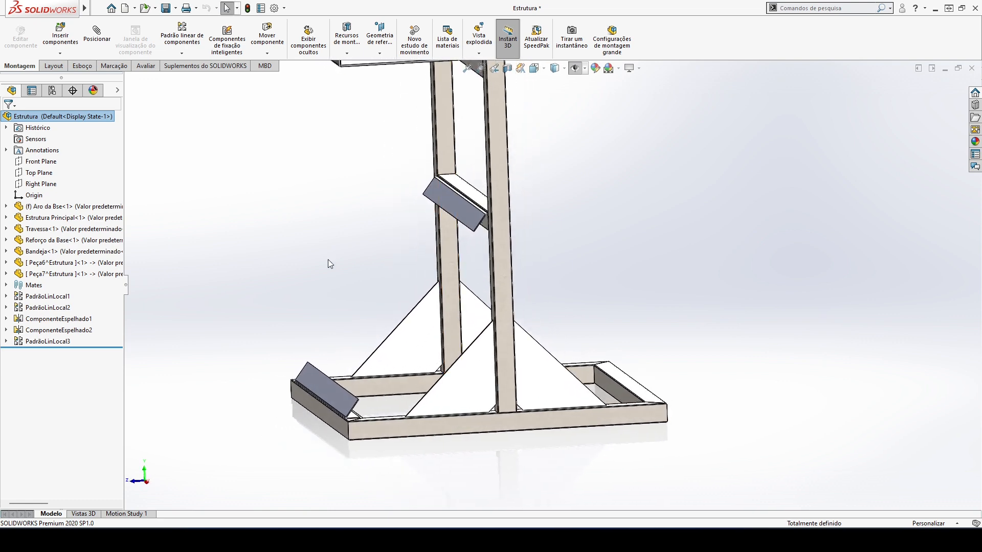
{"action": "left_click", "coordinate": [39, 162]}
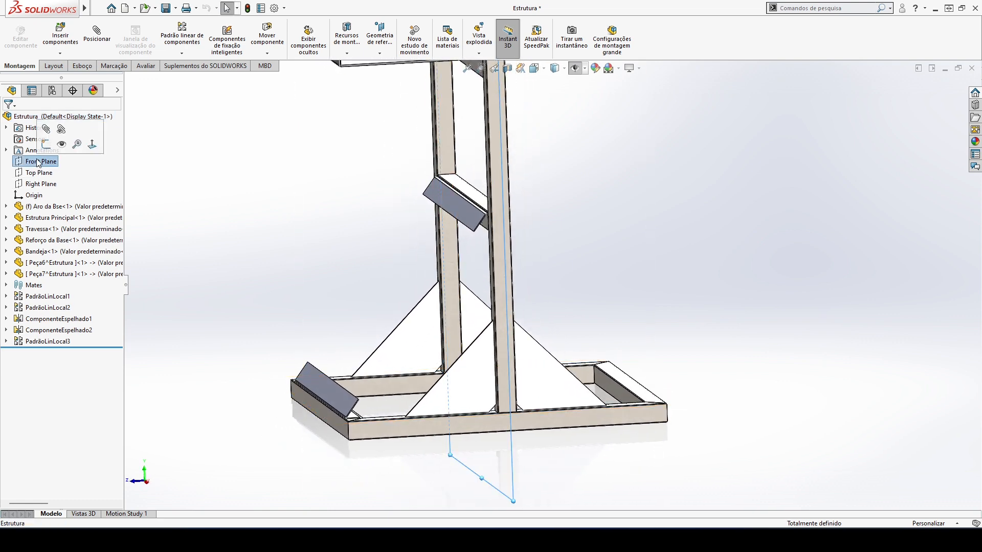
{"action": "left_click", "coordinate": [182, 52]}
{"action": "left_click", "coordinate": [204, 139]}
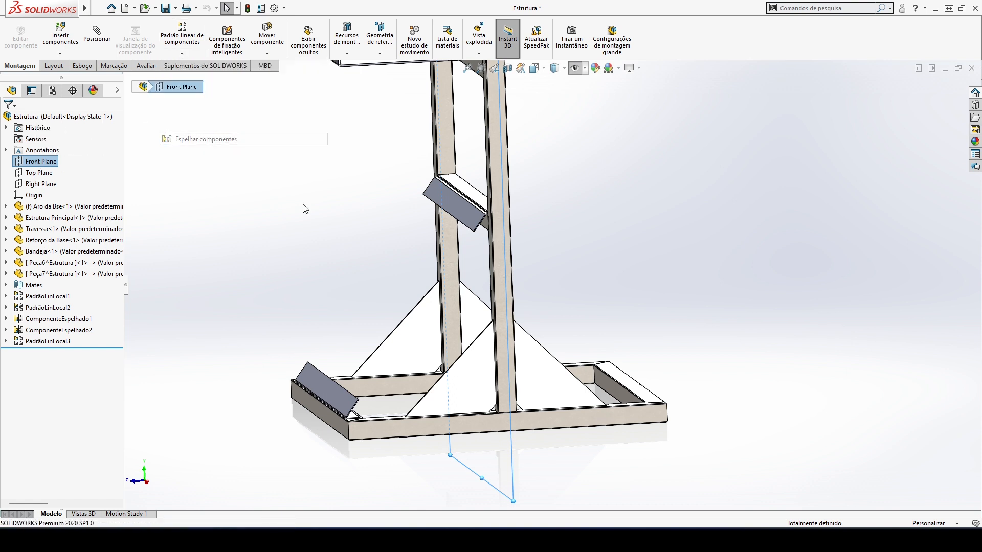
{"action": "left_click", "coordinate": [471, 214]}
{"action": "left_click", "coordinate": [342, 402]}
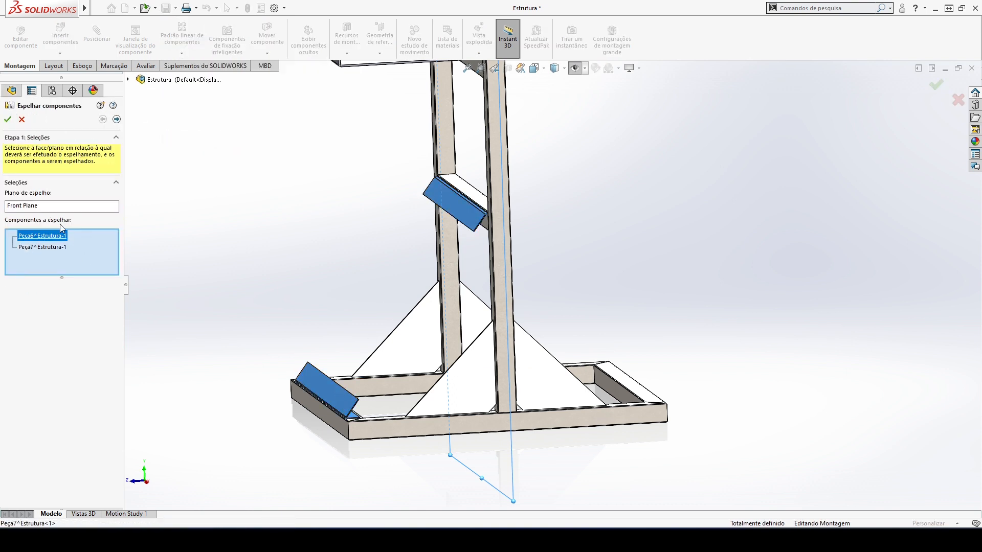
{"action": "left_click", "coordinate": [8, 120]}
{"action": "middle_click_drag", "start_coordinate": [264, 246], "coordinate": [249, 394]}
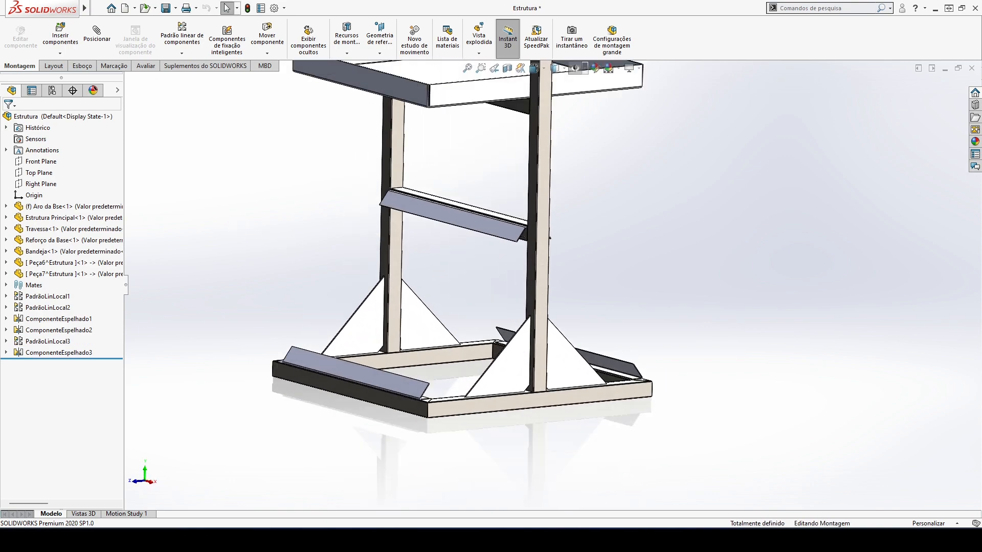
Check the display drawing PDF in Adobe Acrobat Reader, then return to SOLIDWORKS and show the whole assembly in the dimetric view
{"action": "key", "text": "alt+Tab"}
{"action": "scroll", "coordinate": [423, 382], "scroll_direction": "up", "scroll_amount": 1}
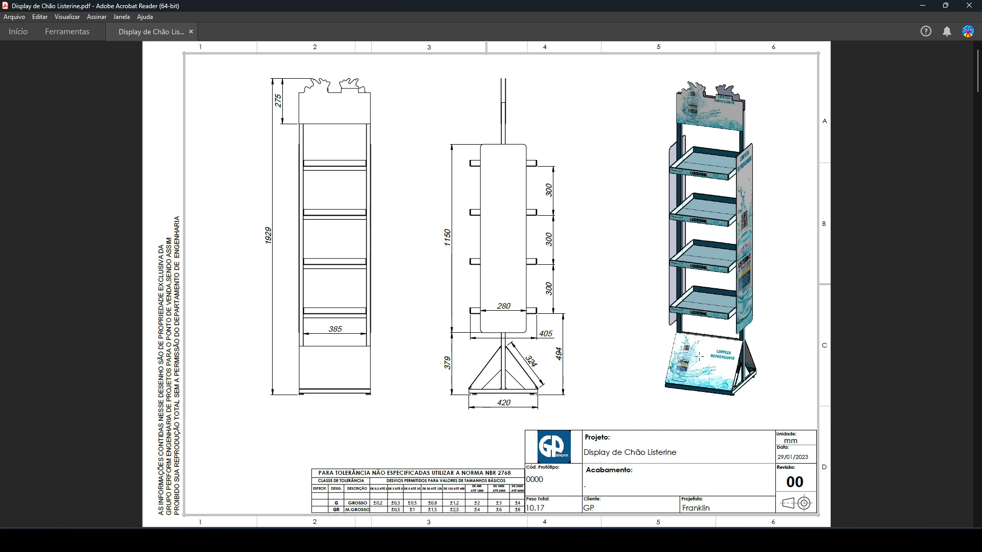
{"action": "key", "text": "alt+Tab"}
{"action": "scroll", "coordinate": [502, 293], "scroll_direction": "up", "scroll_amount": 6}
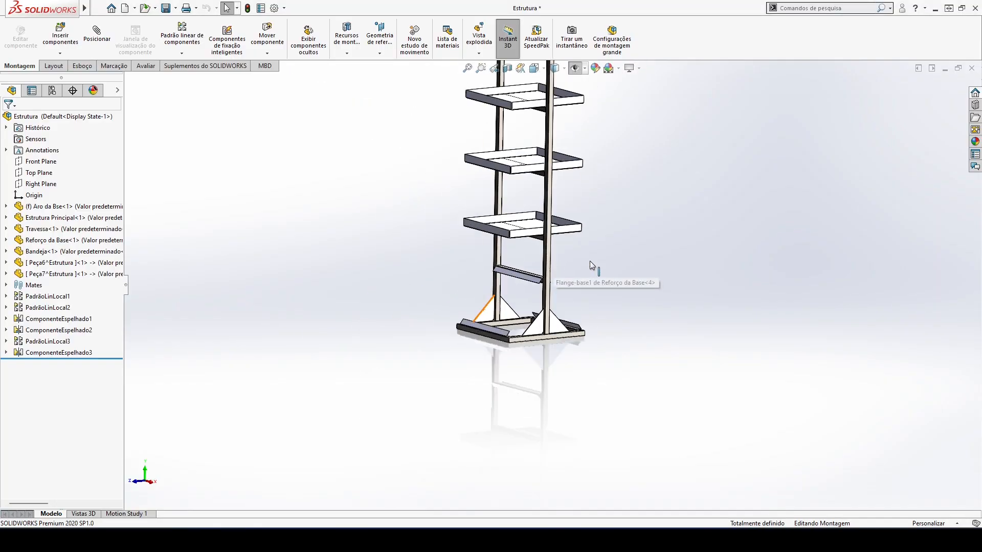
{"action": "key", "text": "space"}
{"action": "left_click", "coordinate": [742, 302]}
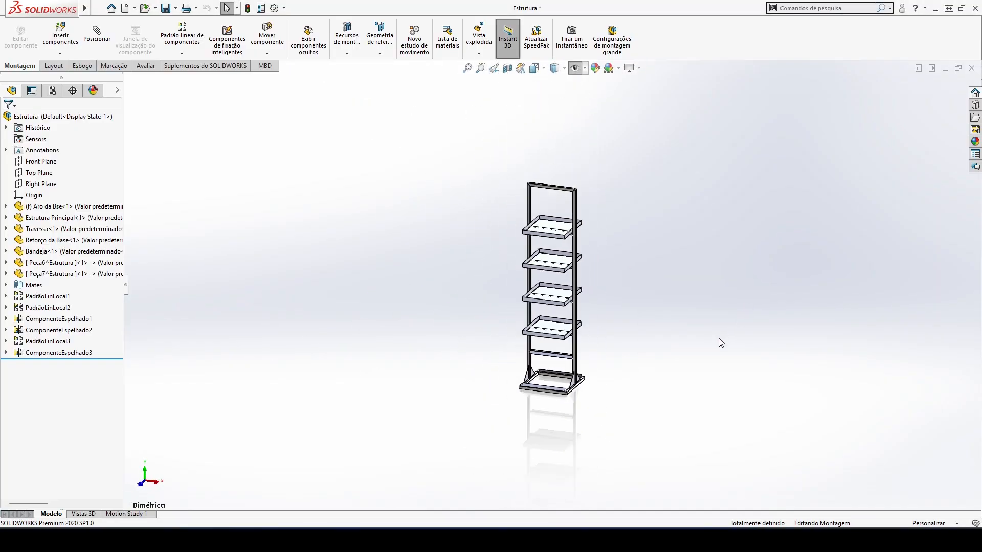
{"action": "key", "text": "f"}
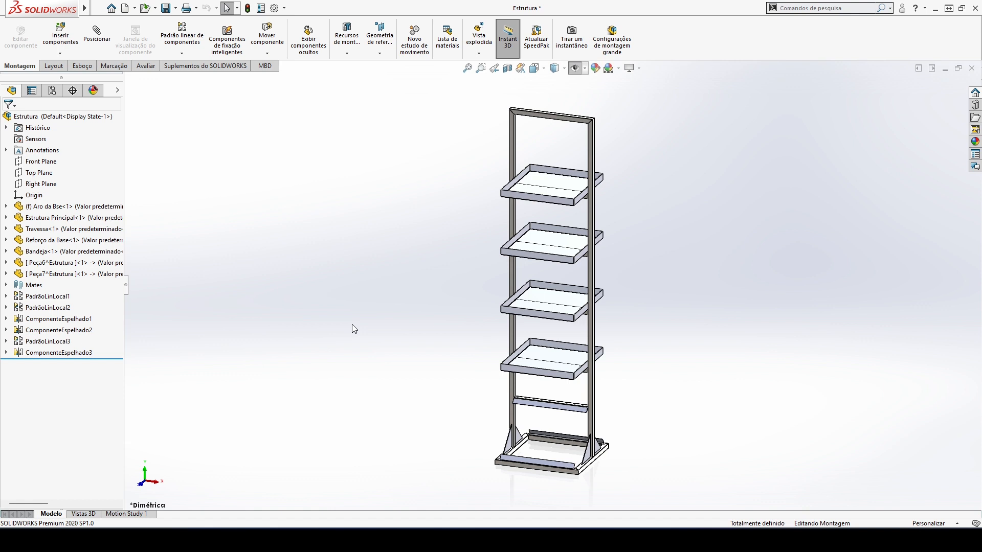
Examine the base frame's underside and its corner holes, then restore the dimetric view of the whole assembly
{"action": "scroll", "coordinate": [549, 423], "scroll_direction": "down", "scroll_amount": 10}
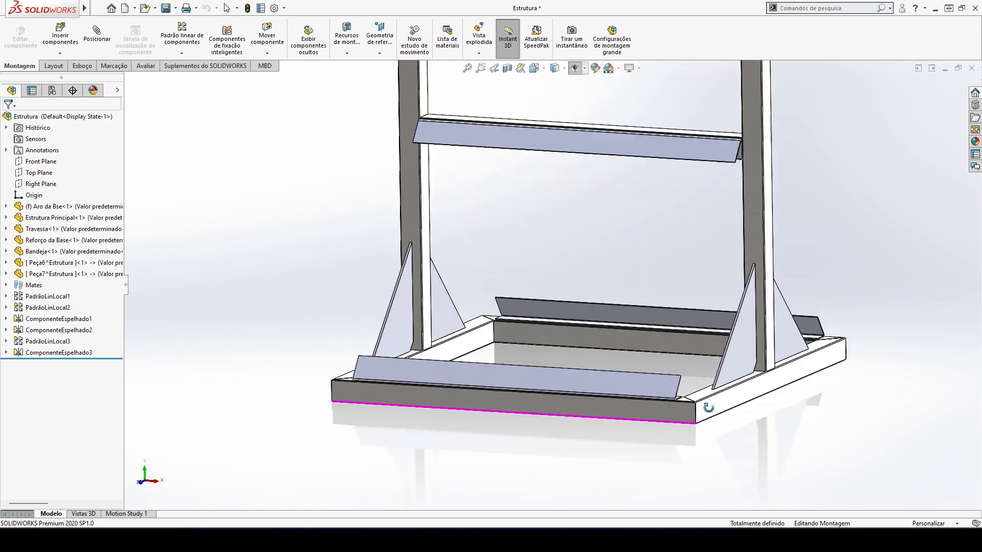
{"action": "scroll", "coordinate": [616, 375], "scroll_direction": "up", "scroll_amount": 3}
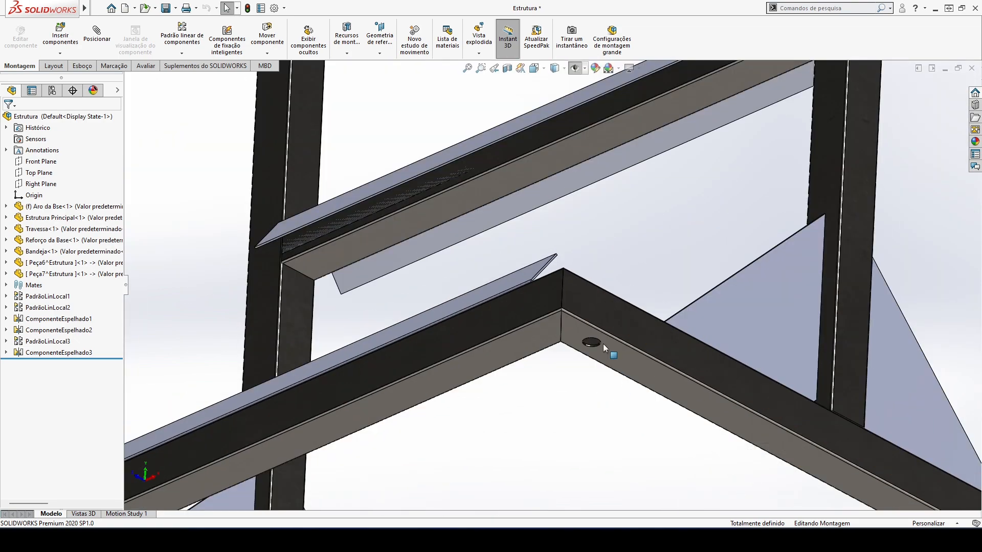
{"action": "scroll", "coordinate": [604, 340], "scroll_direction": "down", "scroll_amount": 2}
{"action": "scroll", "coordinate": [630, 258], "scroll_direction": "up", "scroll_amount": 6}
{"action": "scroll", "coordinate": [631, 258], "scroll_direction": "up", "scroll_amount": 1}
{"action": "key", "text": "space"}
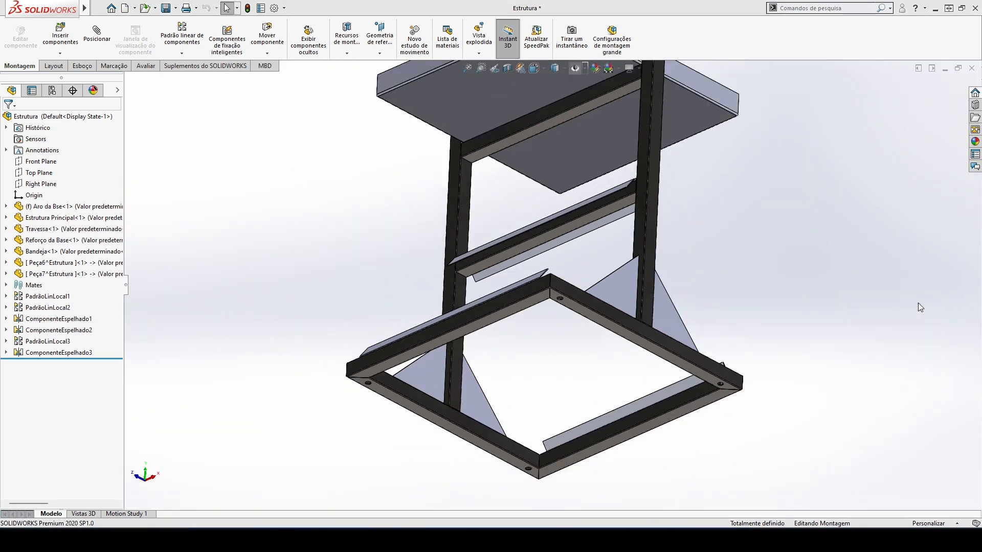
{"action": "left_click", "coordinate": [917, 303]}
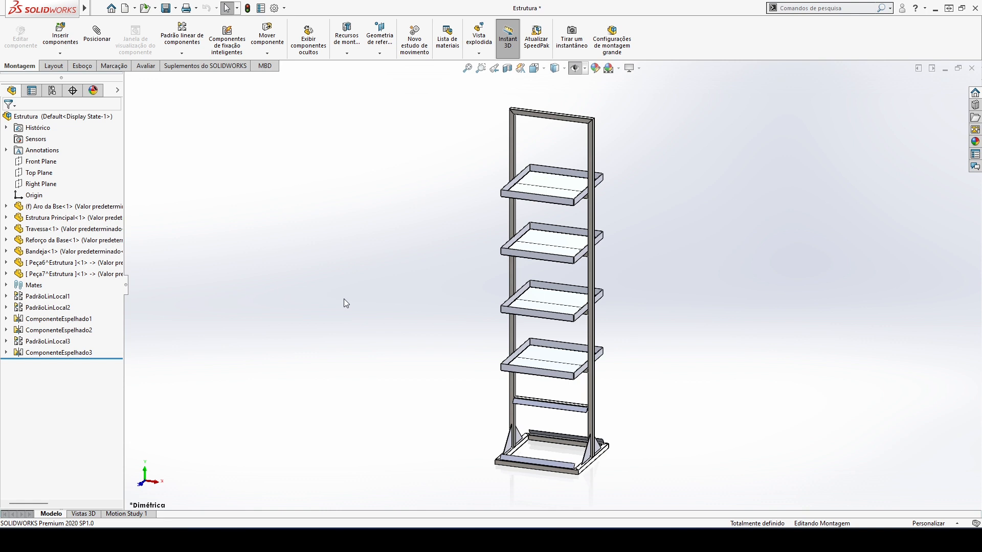